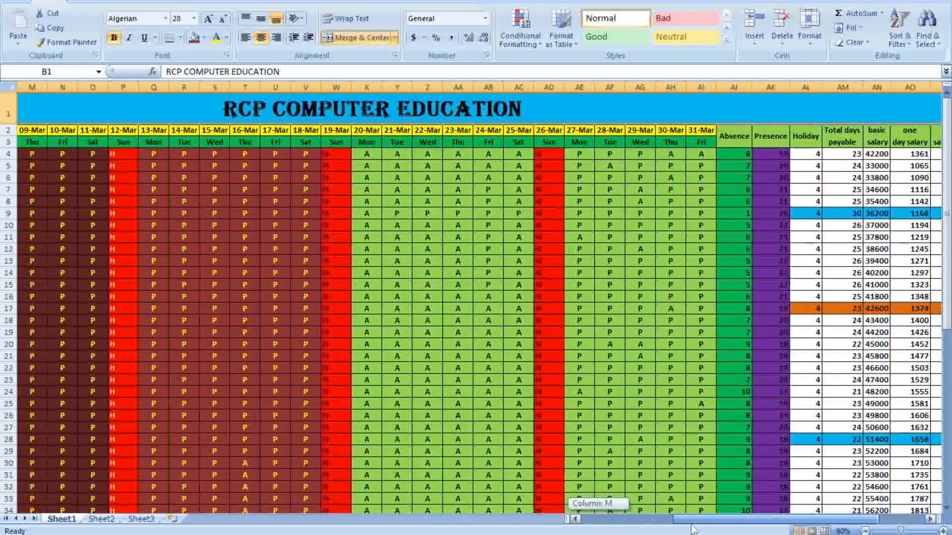
Scroll across Sheet1 to review the PF 12% header column
scroll(793, 304, down, 11)
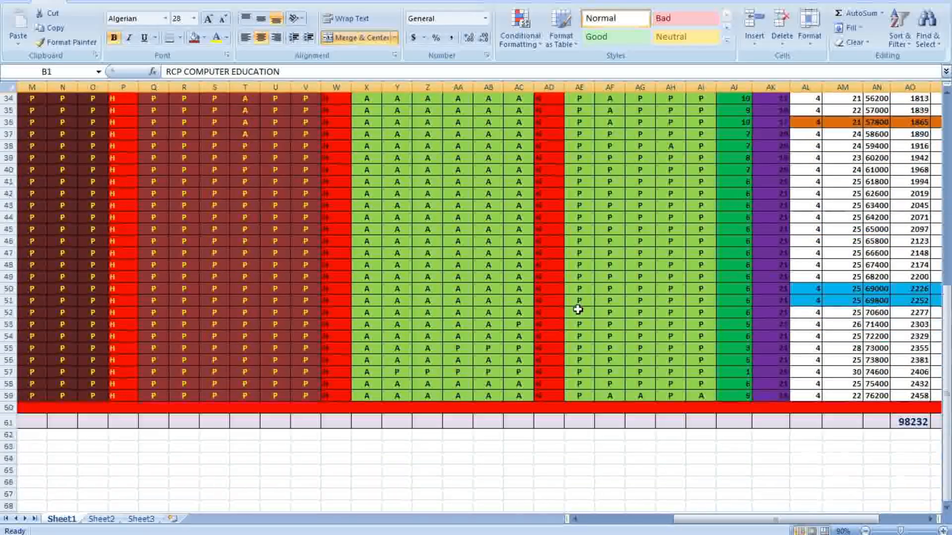
drag(723, 523, 768, 521)
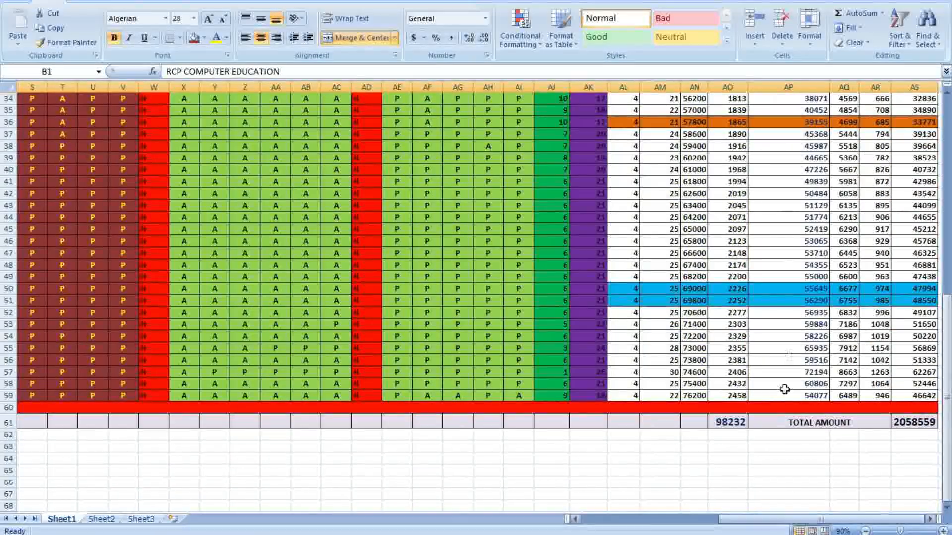
scroll(780, 335, up, 11)
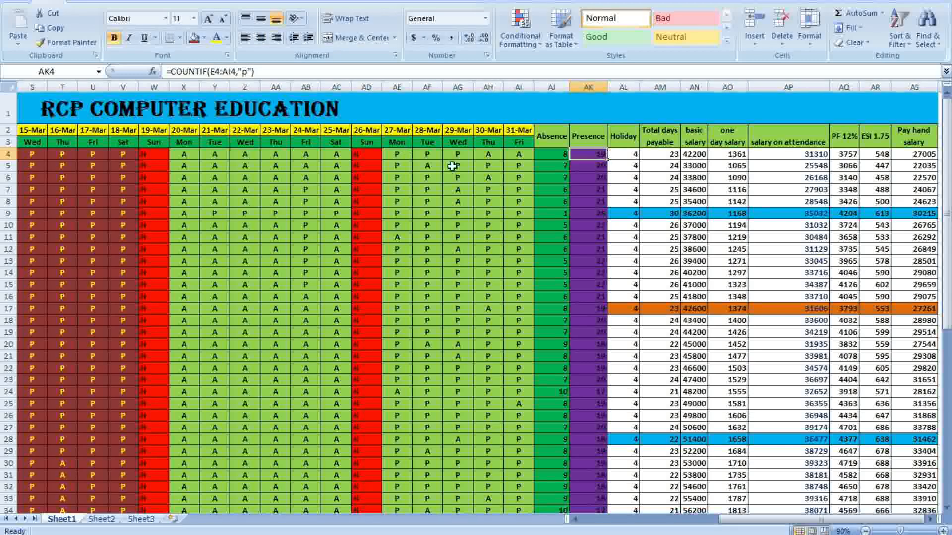
click(850, 146)
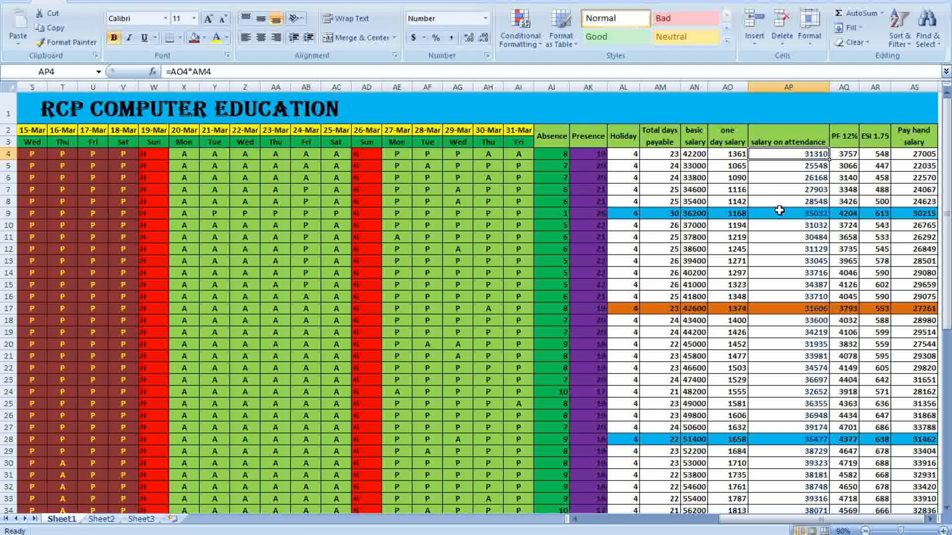
drag(761, 519, 711, 526)
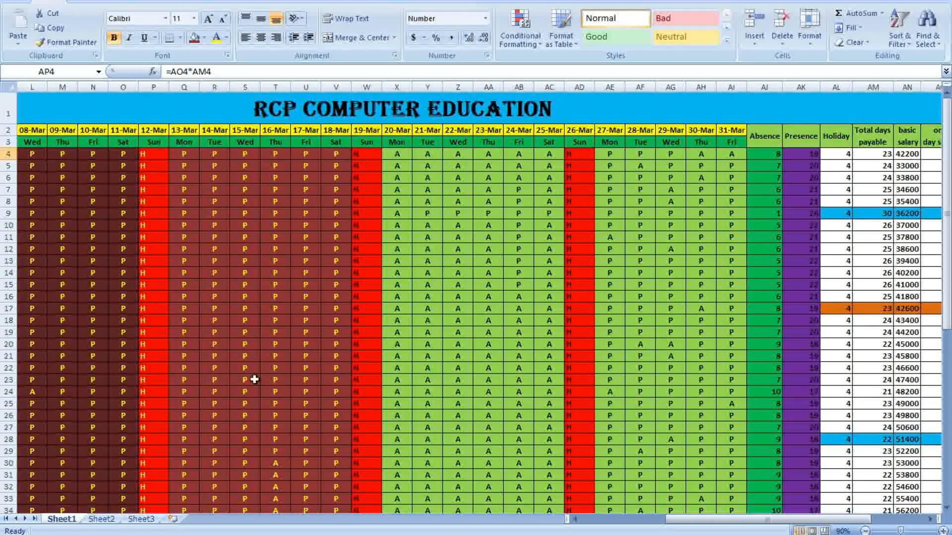
Switch to Sheet2 and go through the cells of its header rows
click(102, 520)
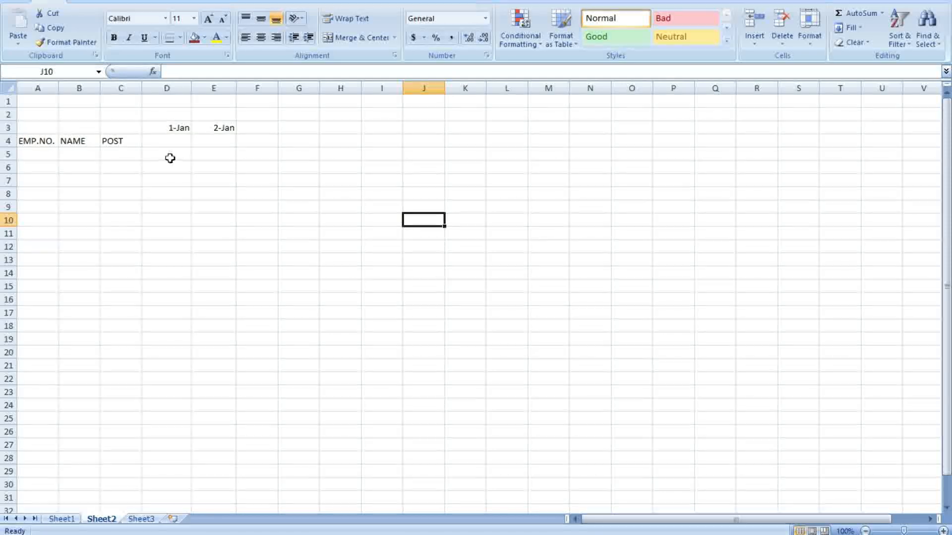
click(48, 144)
click(123, 167)
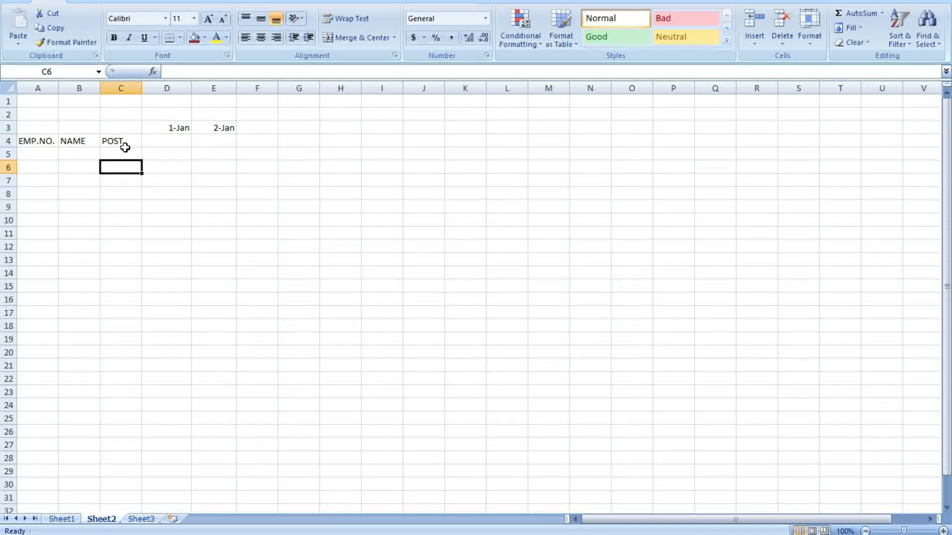
click(126, 144)
click(203, 182)
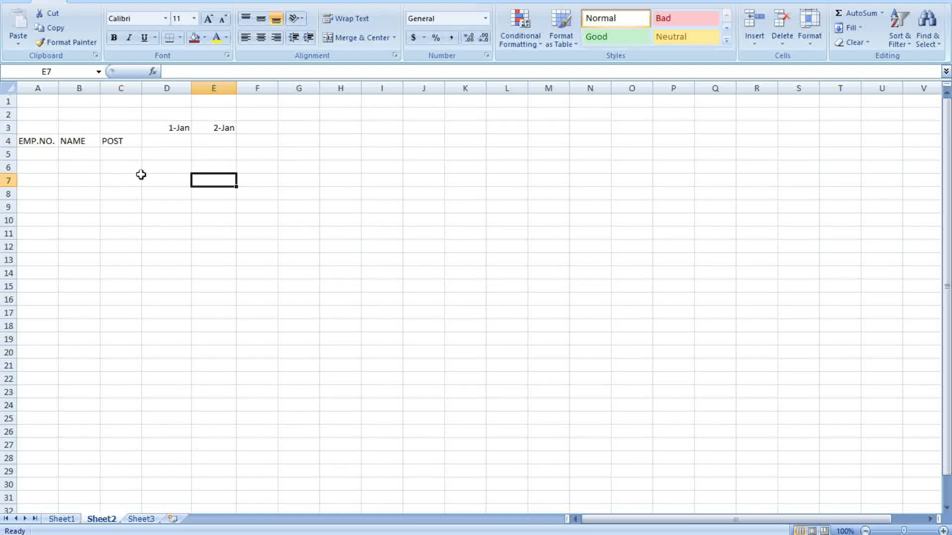
click(38, 155)
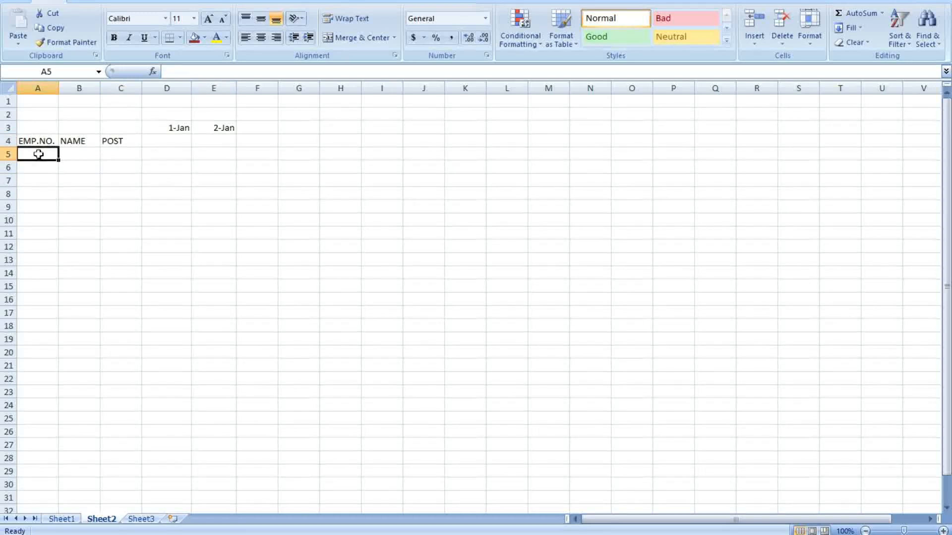
click(282, 177)
click(245, 168)
Extend the 1-Jan, 2-Jan dates across row 3 through 31-Jan
drag(176, 131, 522, 144)
click(245, 176)
click(650, 219)
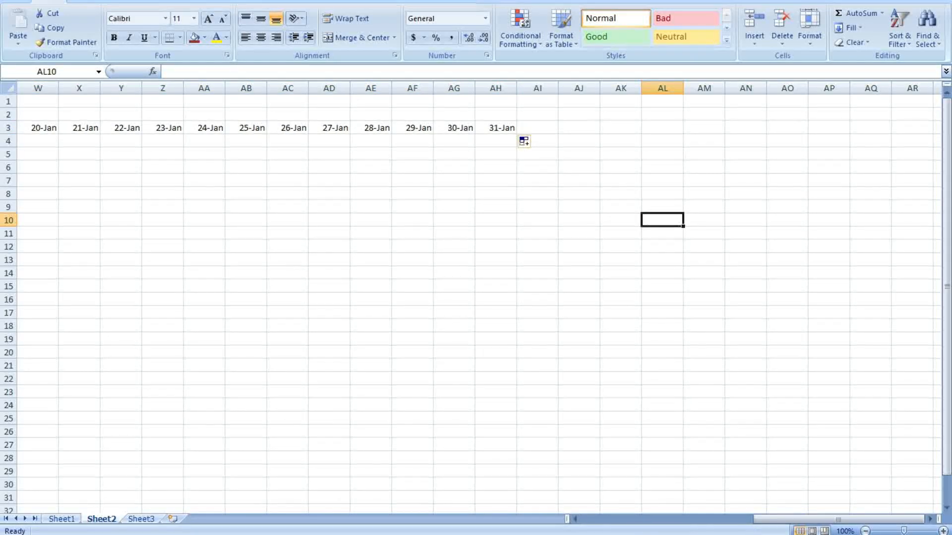
drag(837, 519, 691, 519)
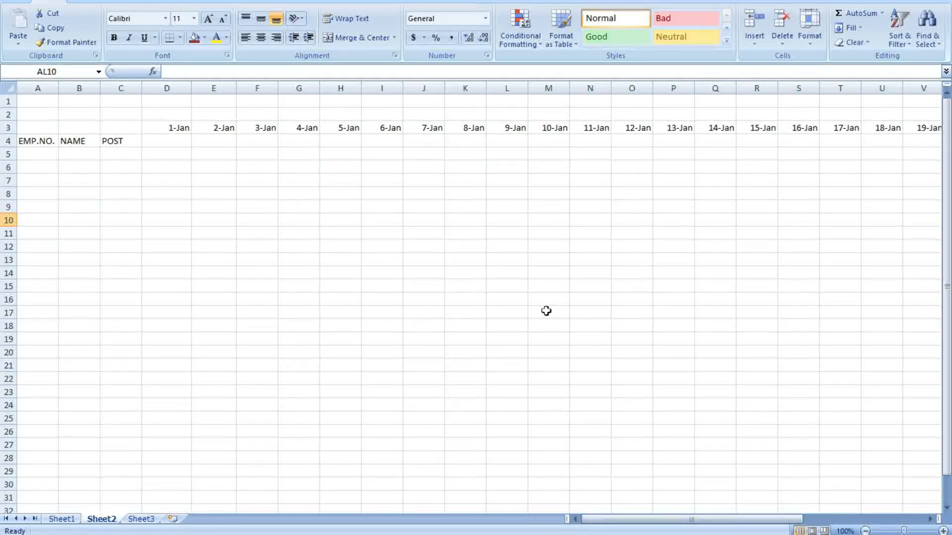
click(548, 312)
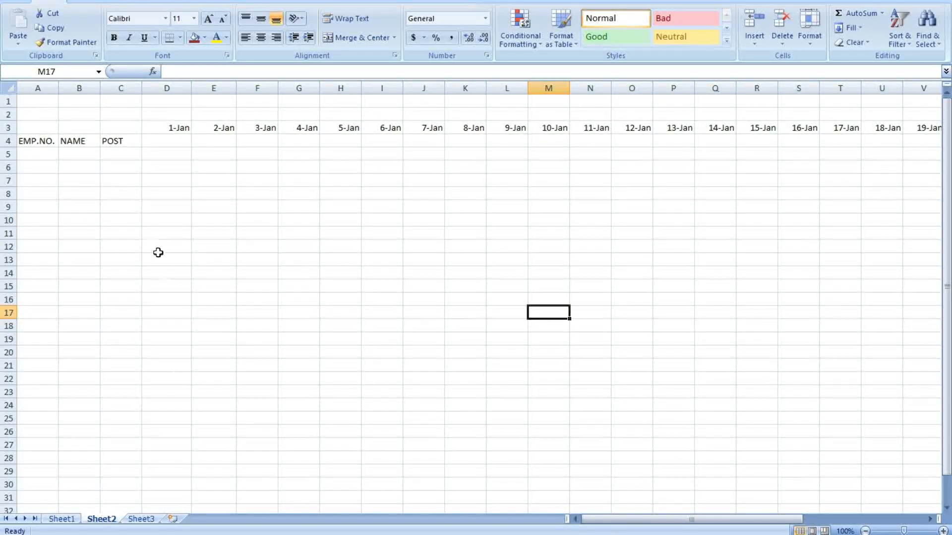
click(48, 156)
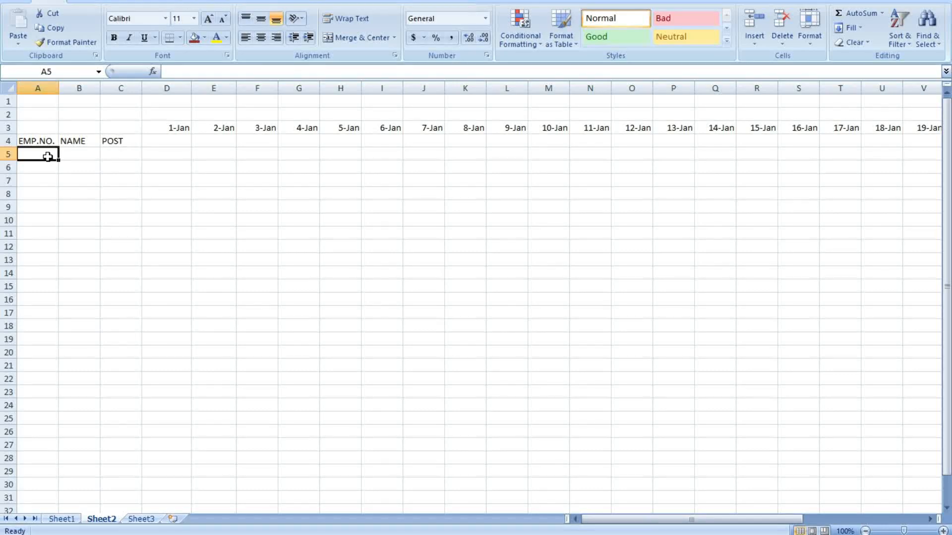
Enter RCP11 and RCP12 in A5:A6 and fill the series down to row 14
text(RCP)
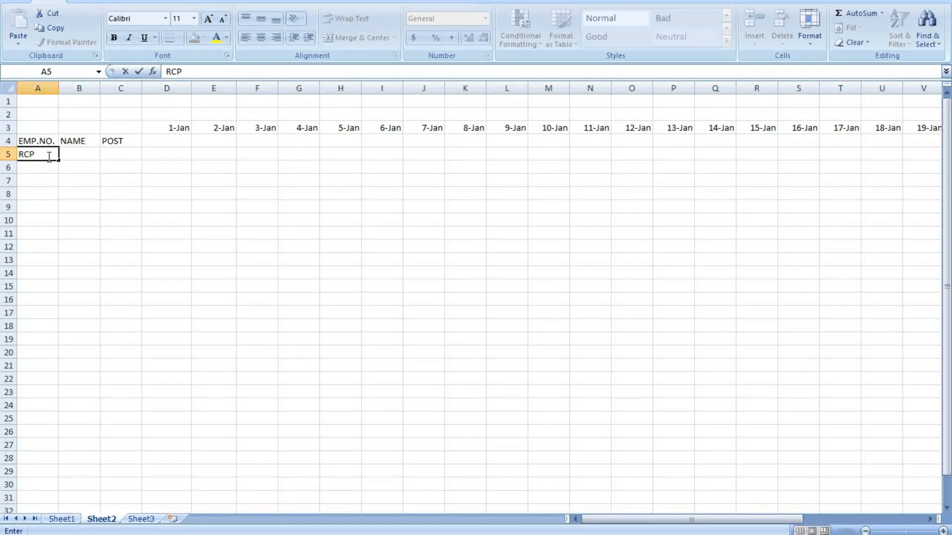
text(11)
key(Return)
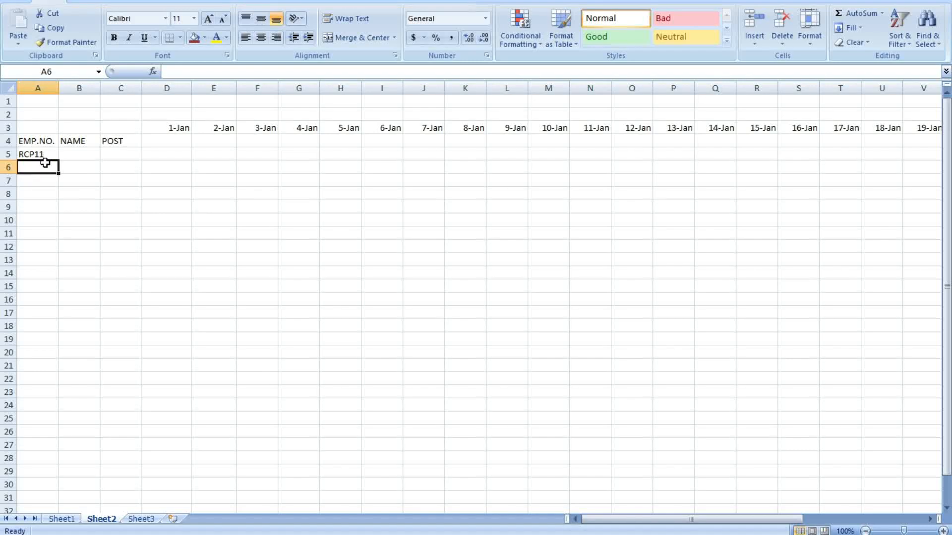
text(RCP)
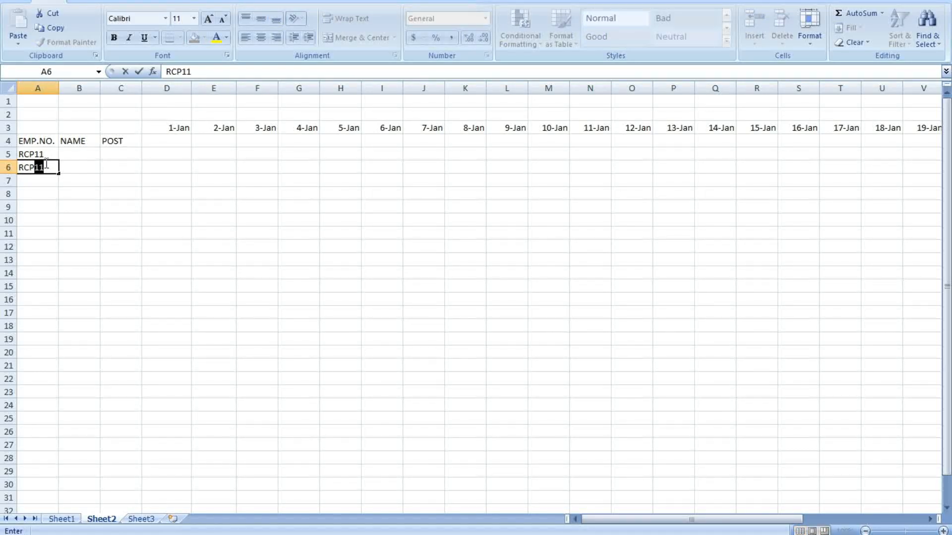
text(12)
click(113, 205)
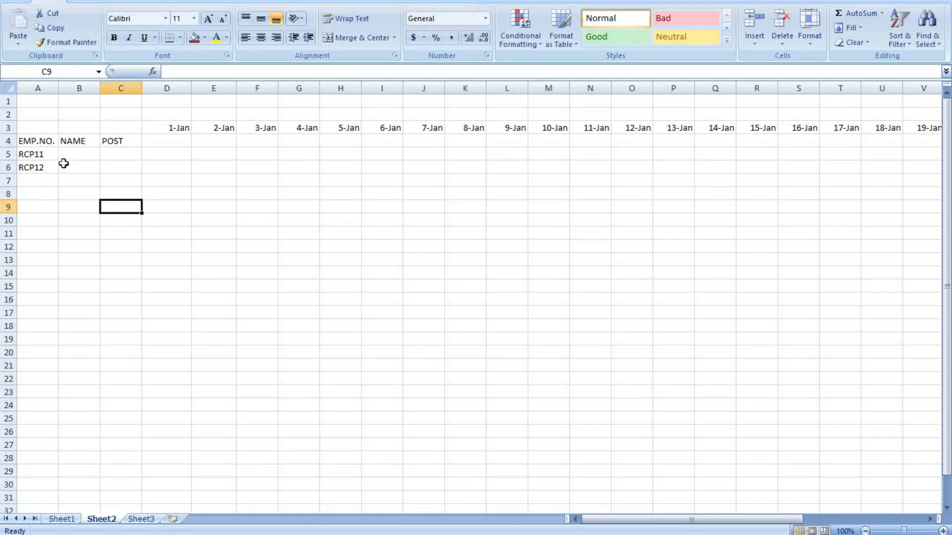
drag(49, 155, 56, 276)
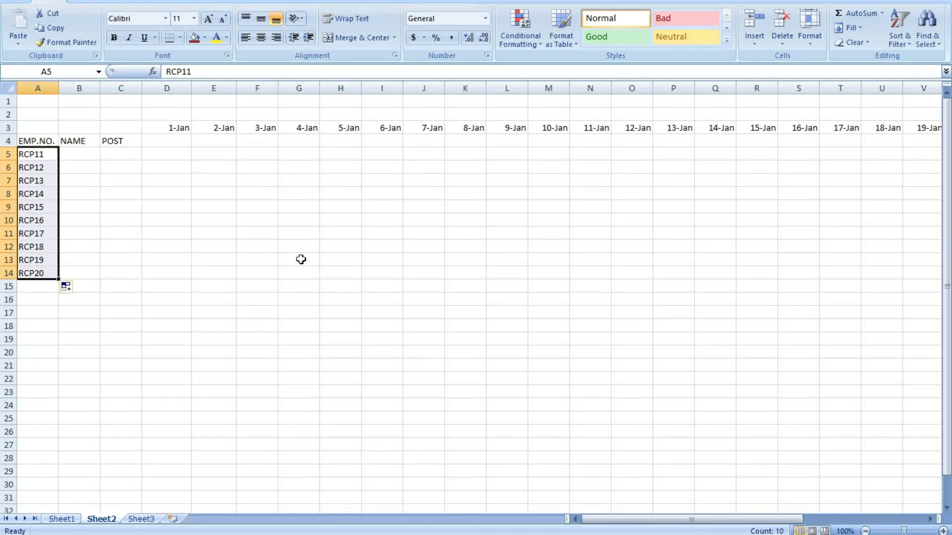
click(299, 260)
Enter the first two employee names in B5 and B6
click(84, 153)
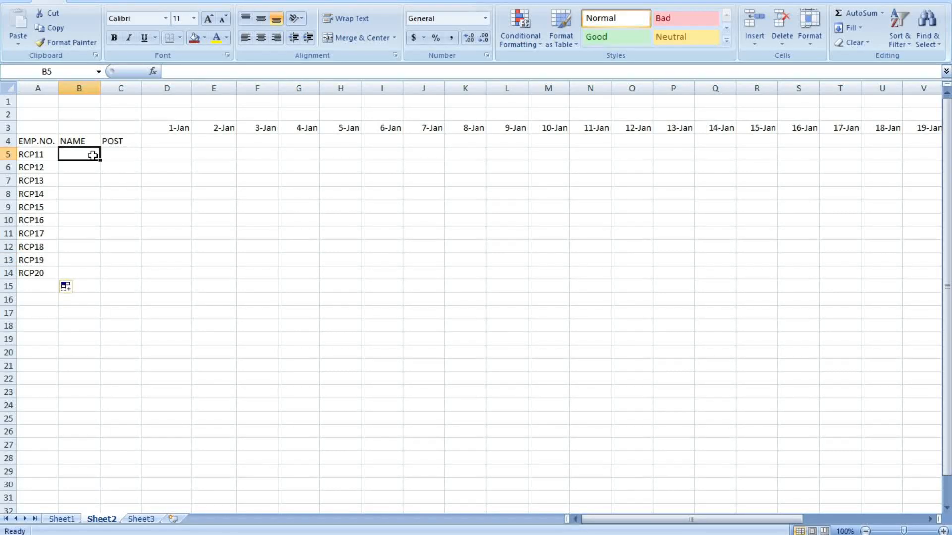
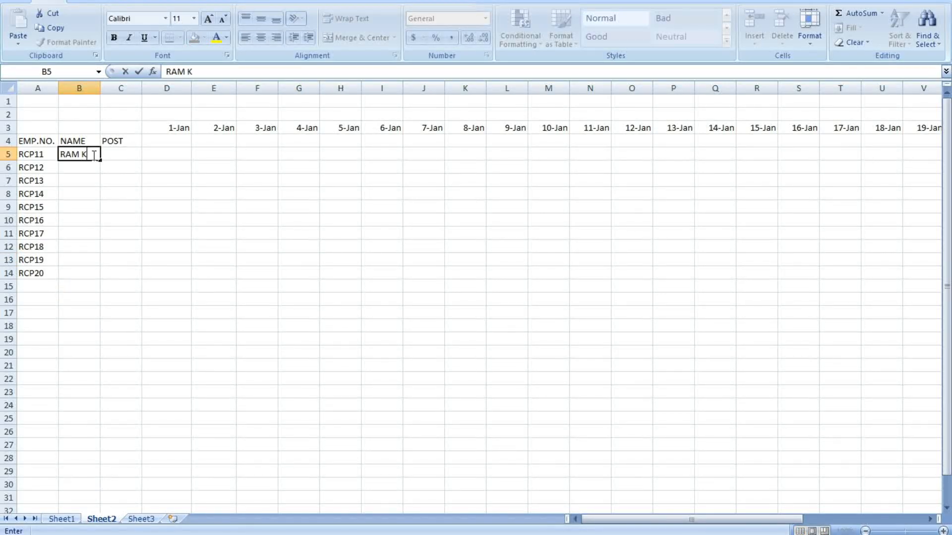
key(Return)
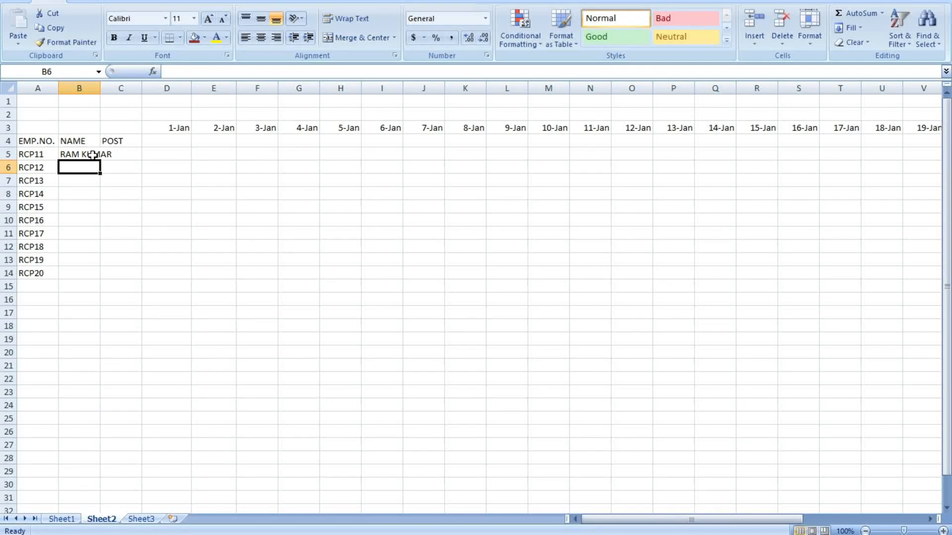
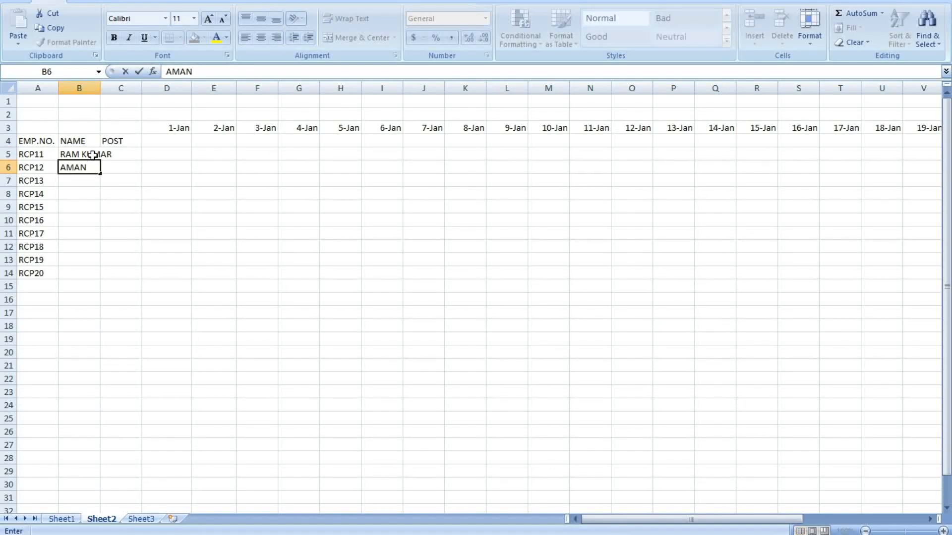
click(87, 180)
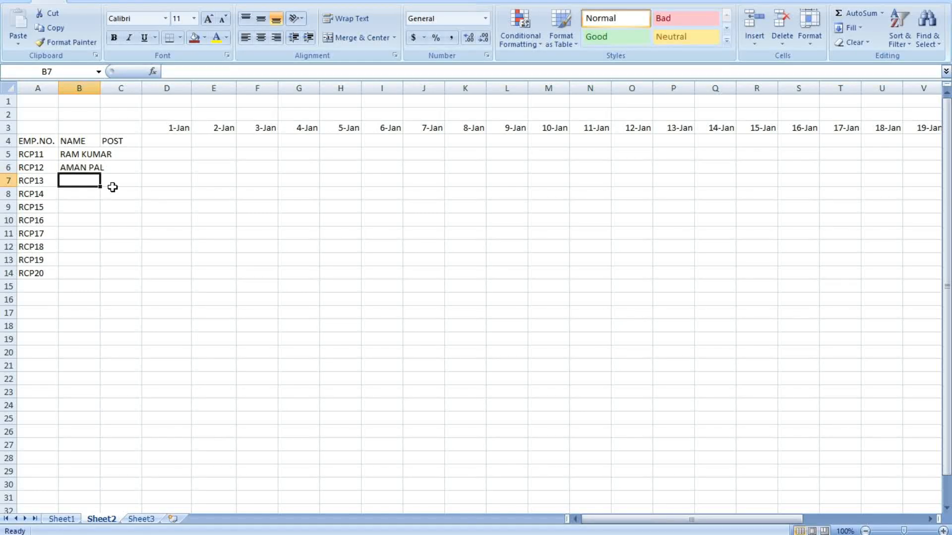
Copy the employee names from Sheet1 C7:C23 into Sheet2 starting at B7
click(61, 519)
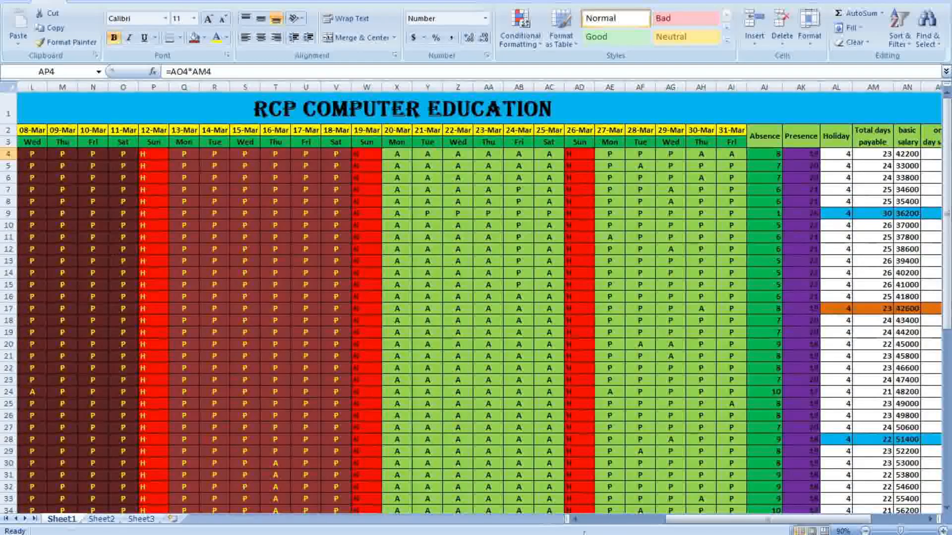
drag(710, 521, 614, 521)
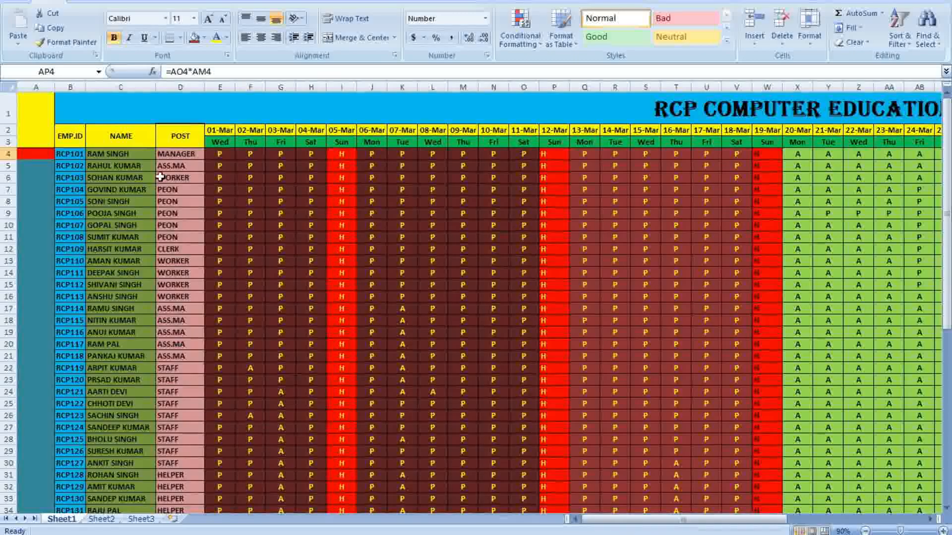
drag(102, 191, 119, 377)
right_click(119, 377)
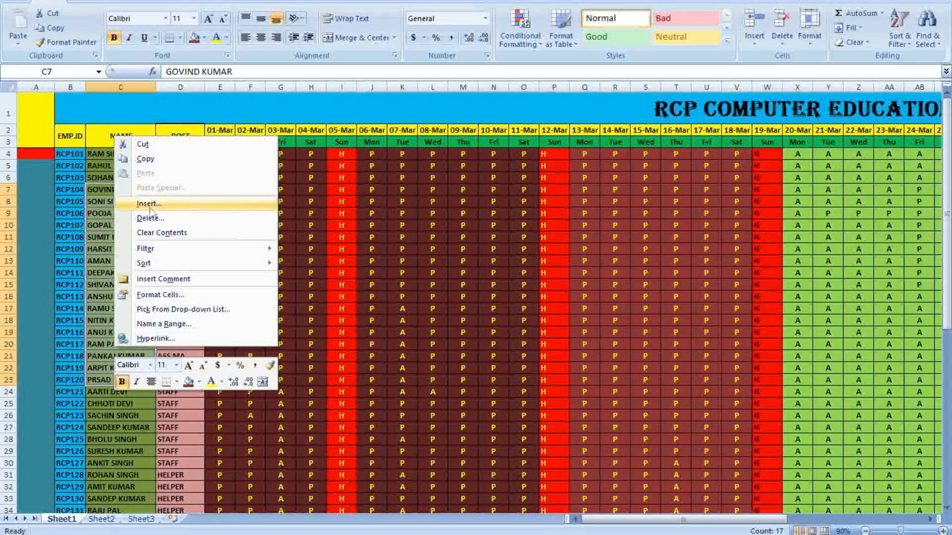
click(145, 159)
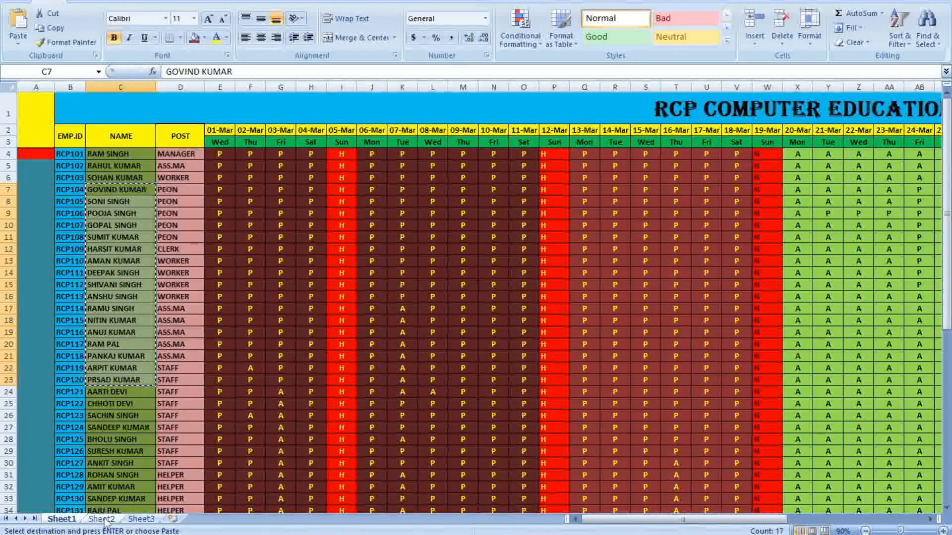
click(103, 519)
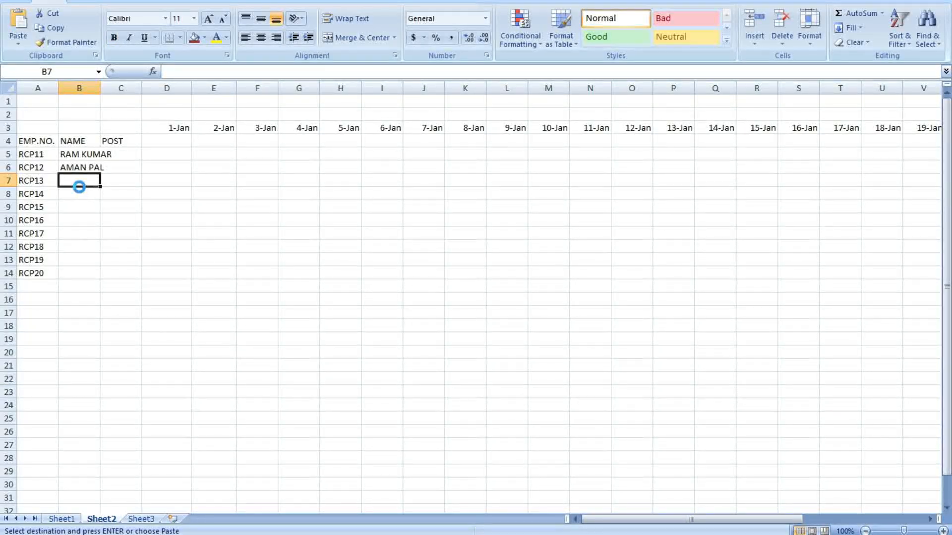
key(ctrl+v)
click(255, 273)
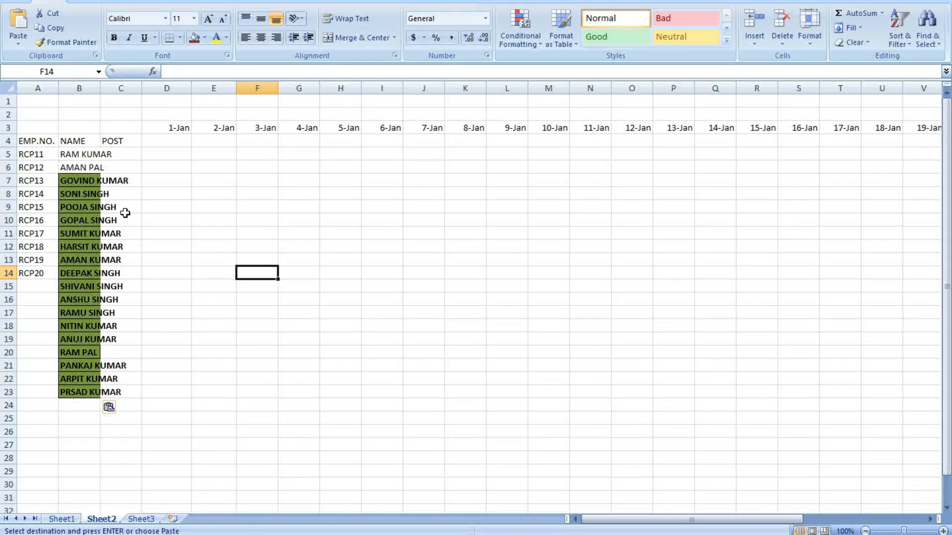
Autofit column B and extend the employee numbers down to RCP29 in row 23
click(94, 89)
double_click(100, 88)
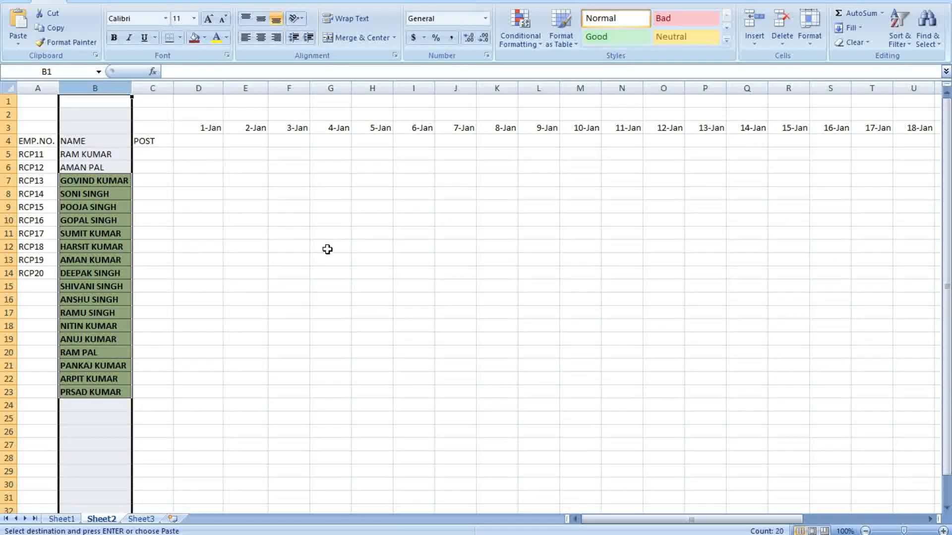
click(327, 250)
drag(45, 260, 60, 396)
click(252, 403)
Set No Fill on B7:B23 and No Border on B5:B23
drag(90, 181, 106, 391)
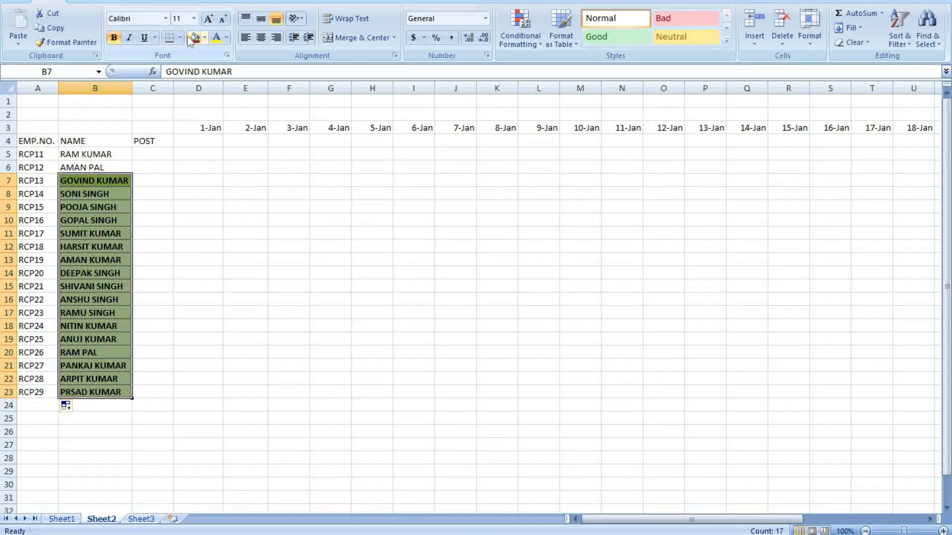
click(204, 37)
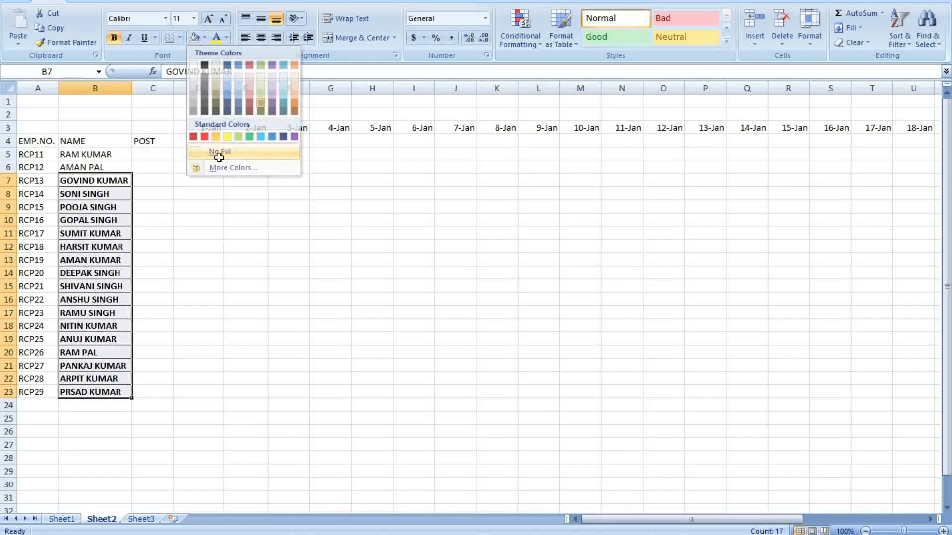
click(202, 151)
drag(106, 154, 123, 393)
click(181, 38)
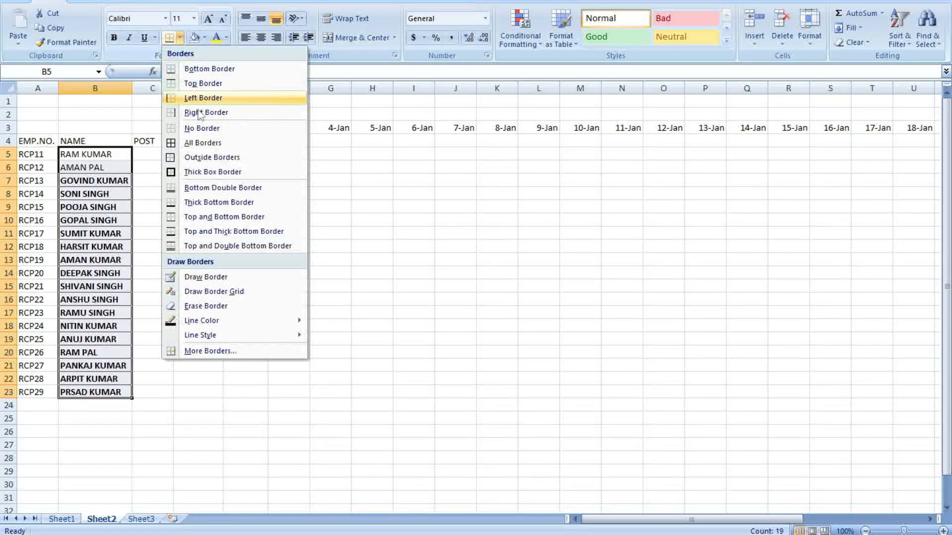
click(193, 129)
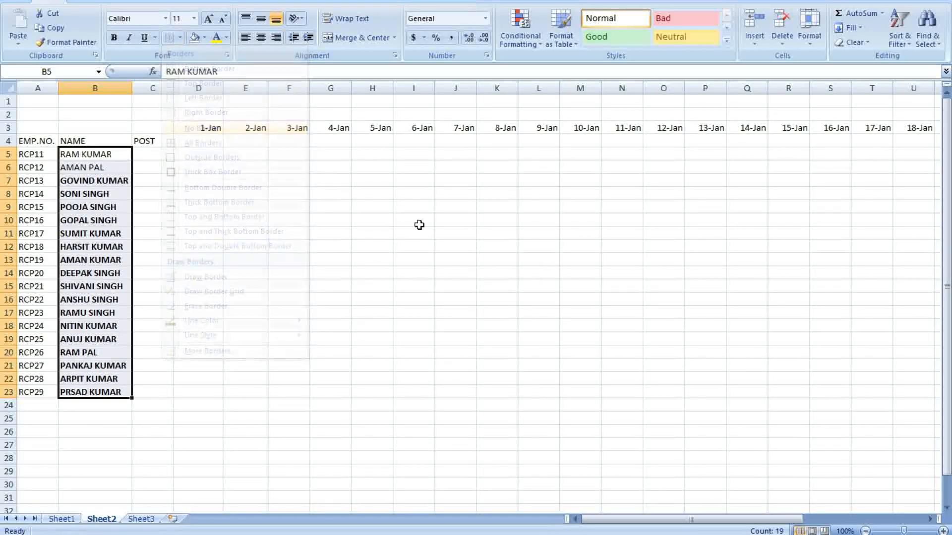
click(404, 232)
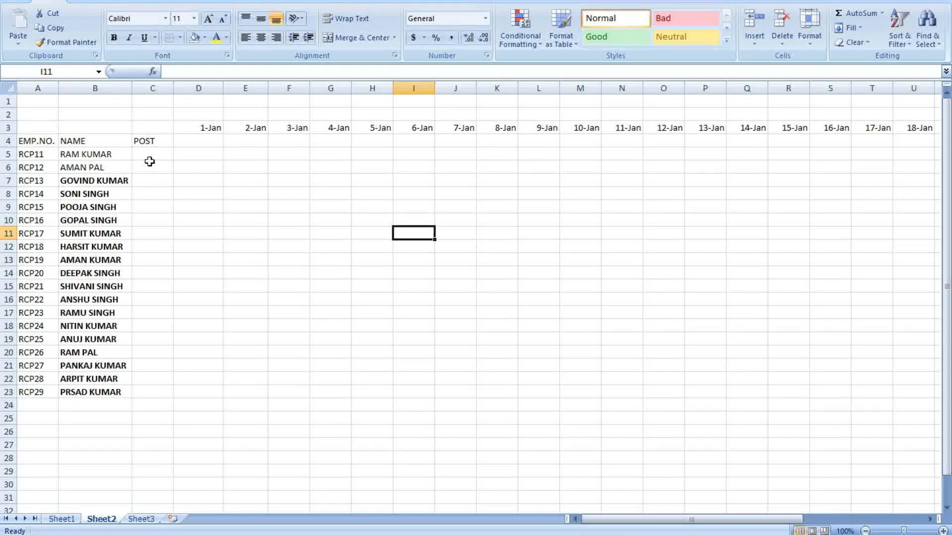
Copy the POST entries from Sheet1 into Sheet2's POST column starting at C5
click(61, 518)
click(230, 248)
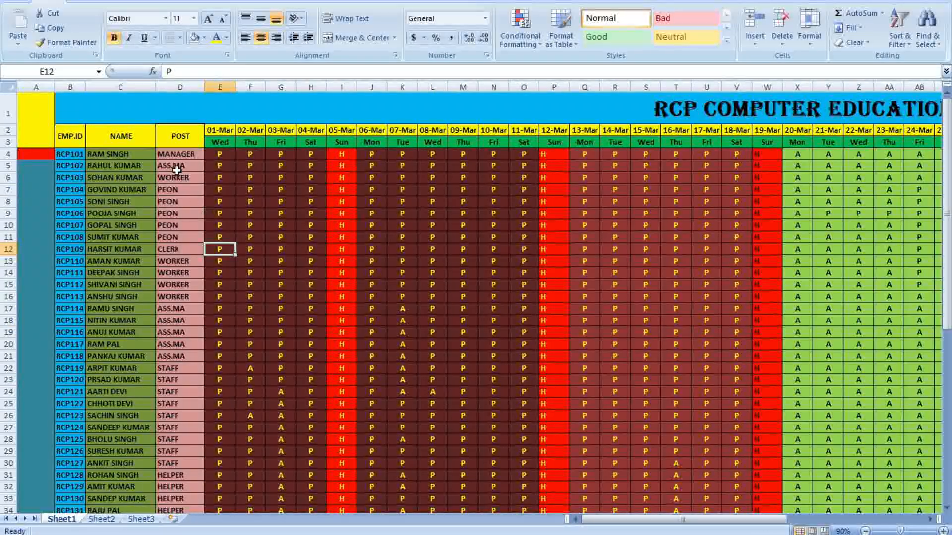
drag(175, 153, 187, 331)
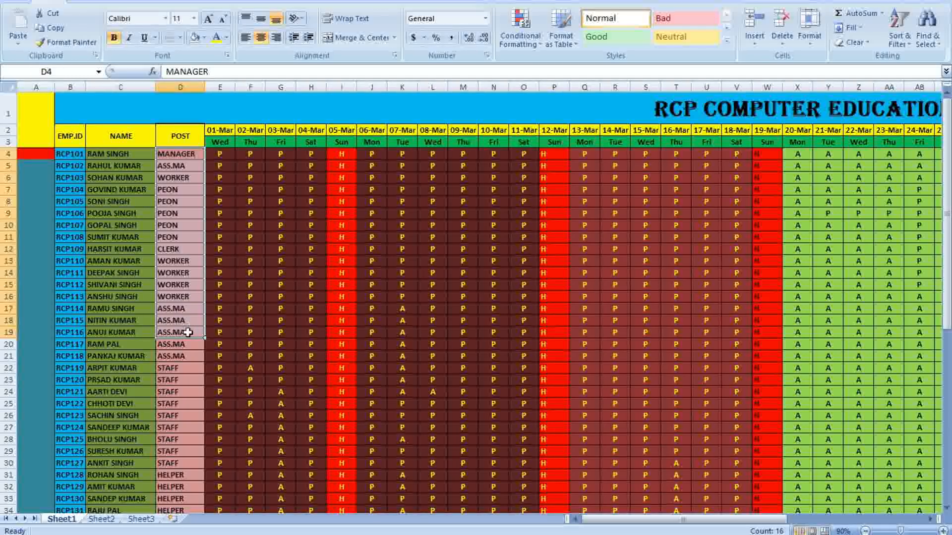
right_click(187, 331)
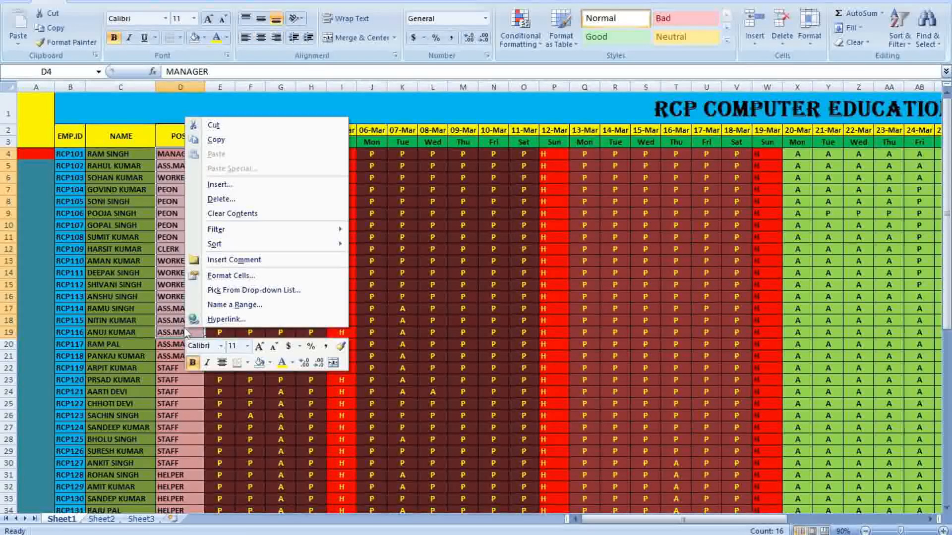
click(224, 140)
click(101, 518)
drag(155, 158, 157, 387)
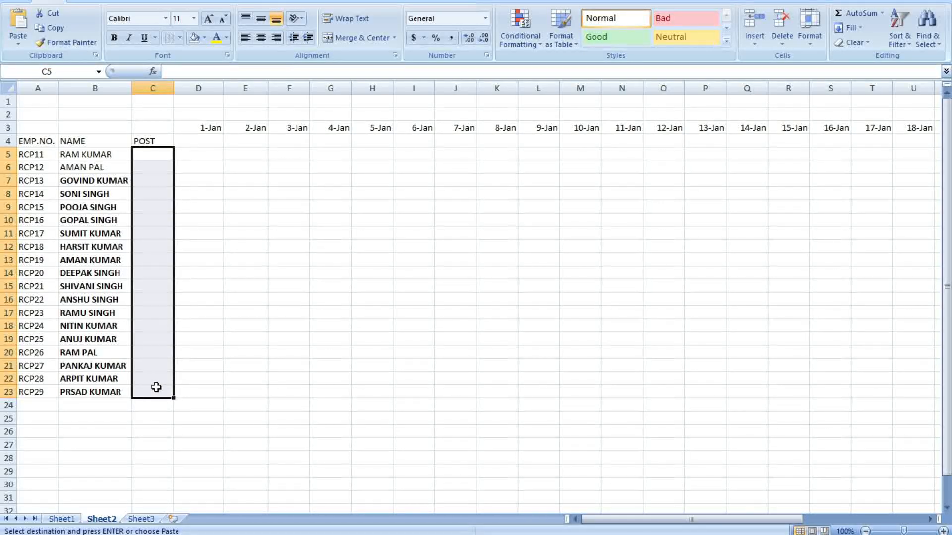
key(ctrl+v)
click(291, 302)
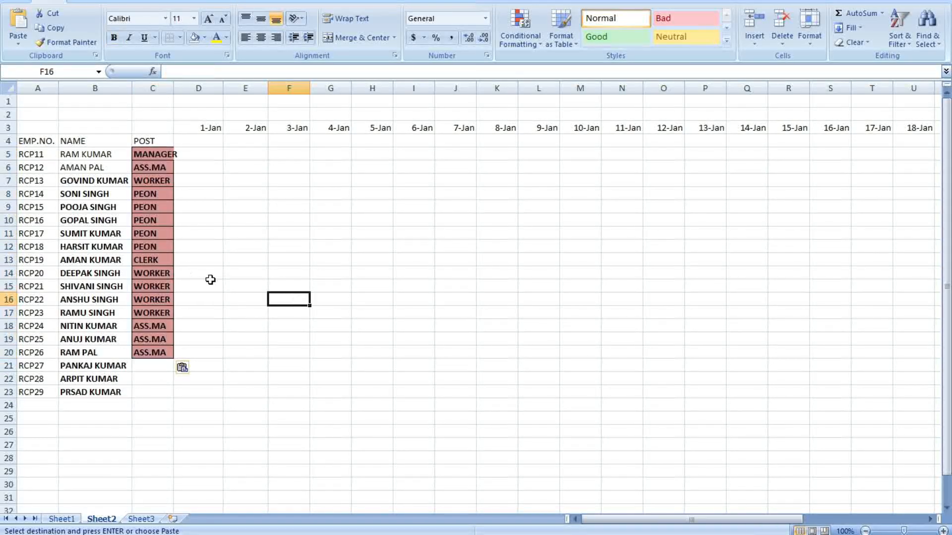
Enter SSC and SCC below the pasted posts, then fill ASS.MA downward
click(158, 353)
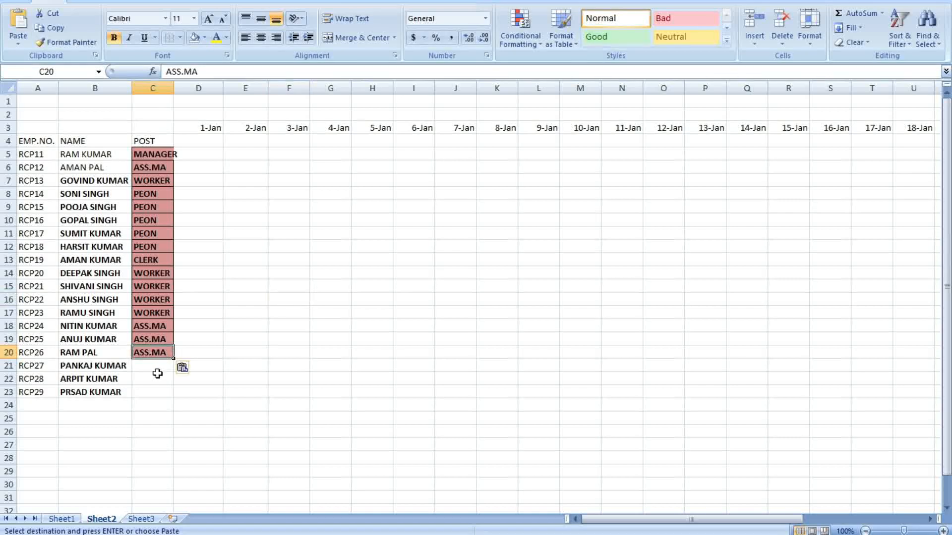
click(150, 368)
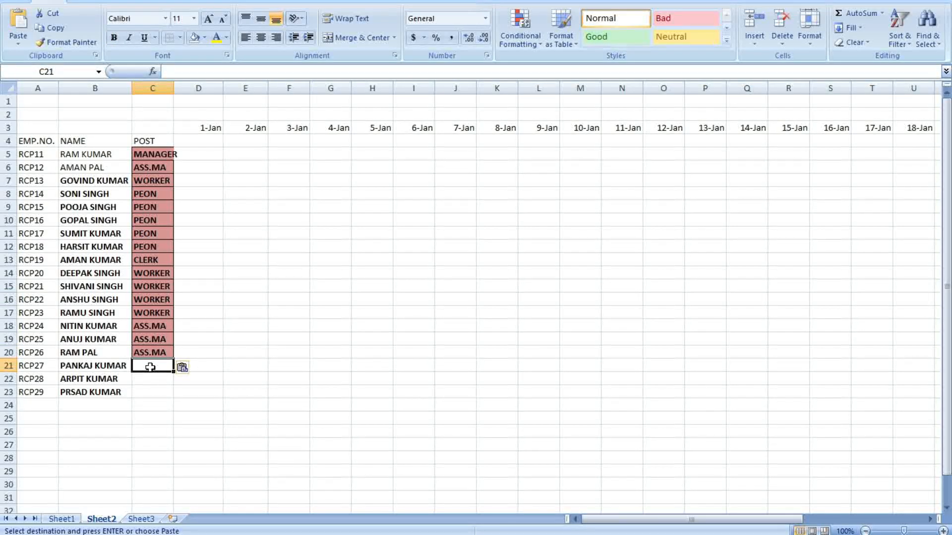
text(SSC)
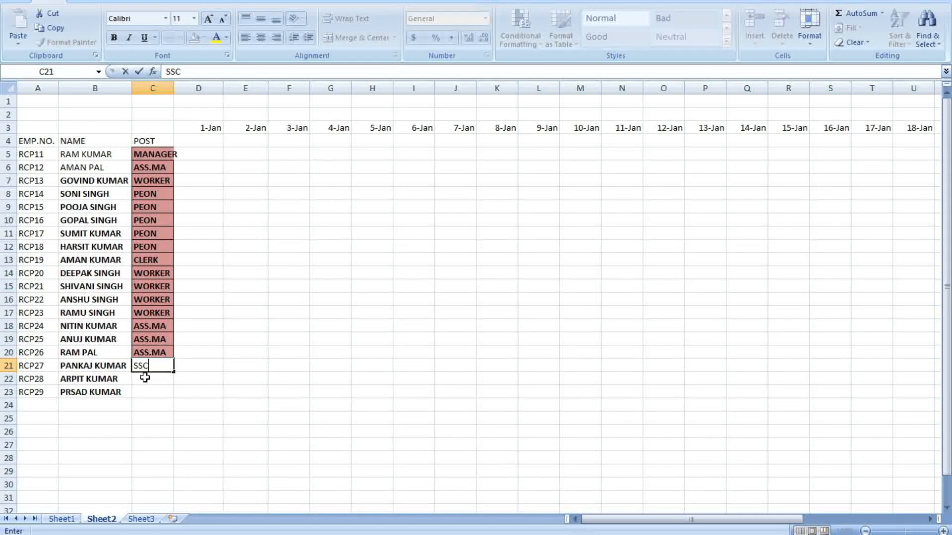
click(145, 377)
text(SCC)
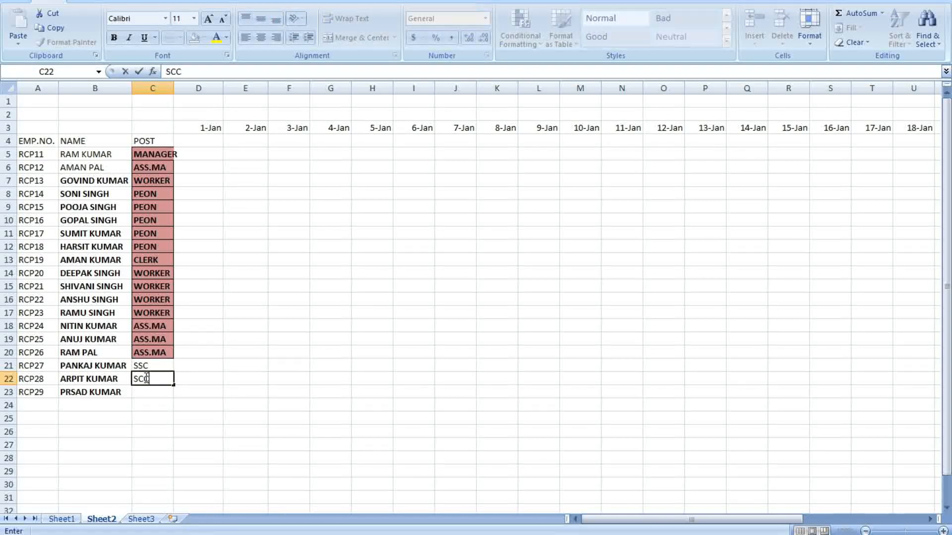
click(163, 351)
drag(173, 359, 173, 398)
Finish filling ASS.MA down to C23 and autofit column C
click(245, 342)
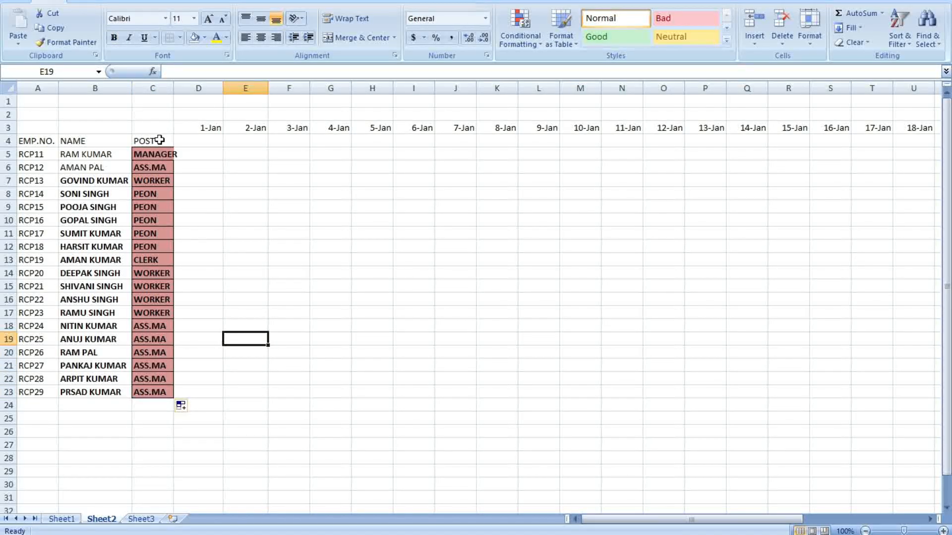
click(152, 101)
double_click(174, 86)
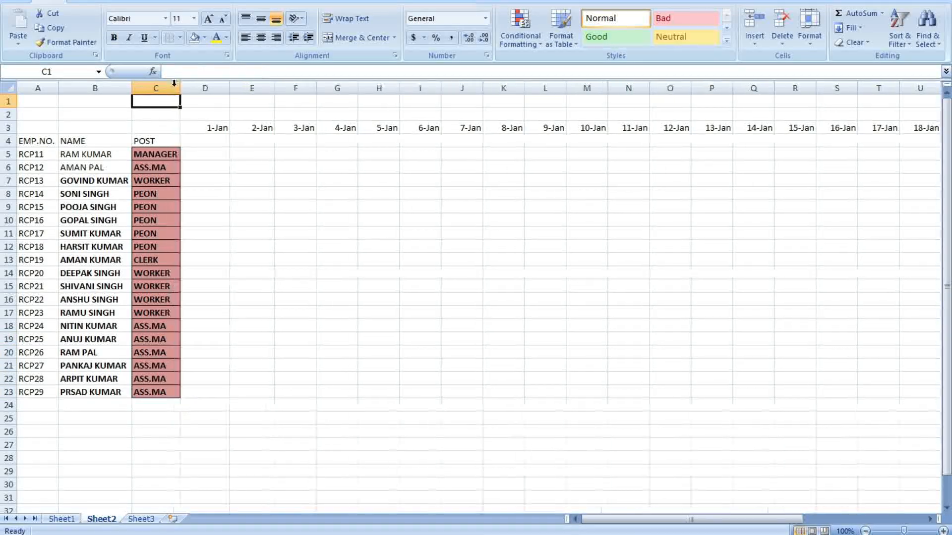
click(379, 243)
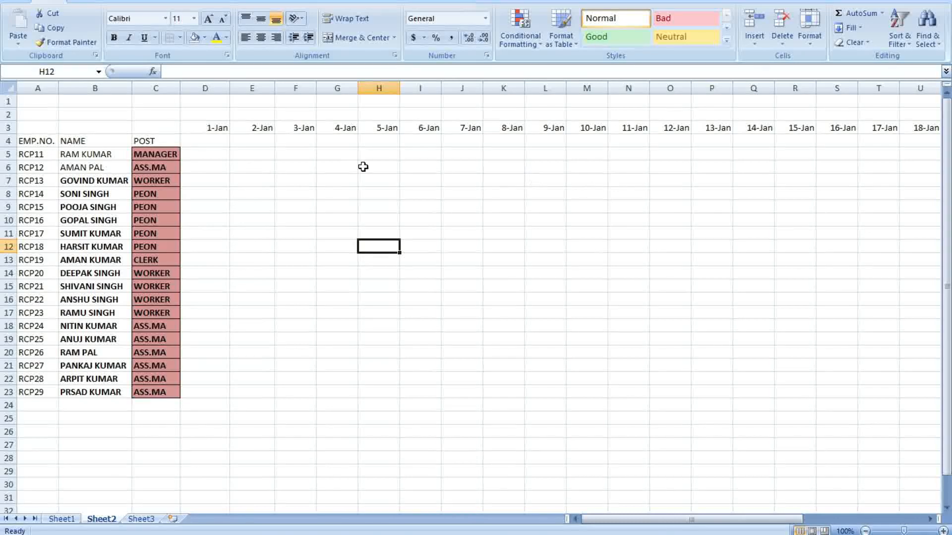
Merge and centre EMP.NO., NAME and POST over rows 3–4, middle-aligned
click(39, 127)
drag(38, 128, 42, 142)
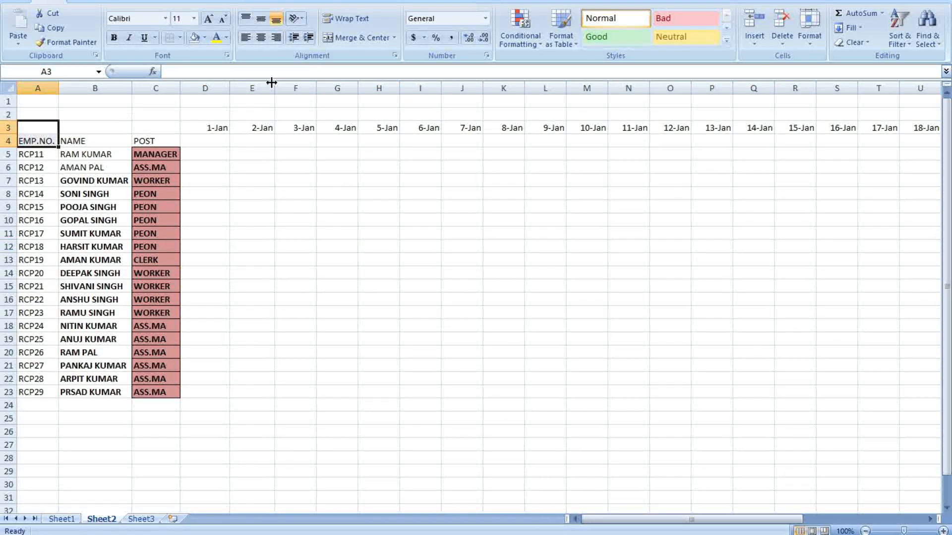
click(345, 43)
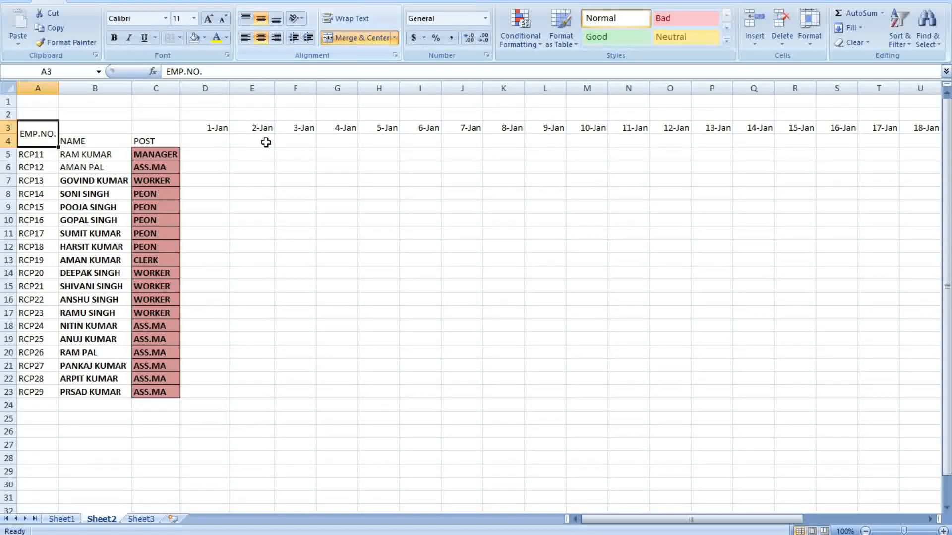
drag(95, 131, 99, 139)
click(353, 38)
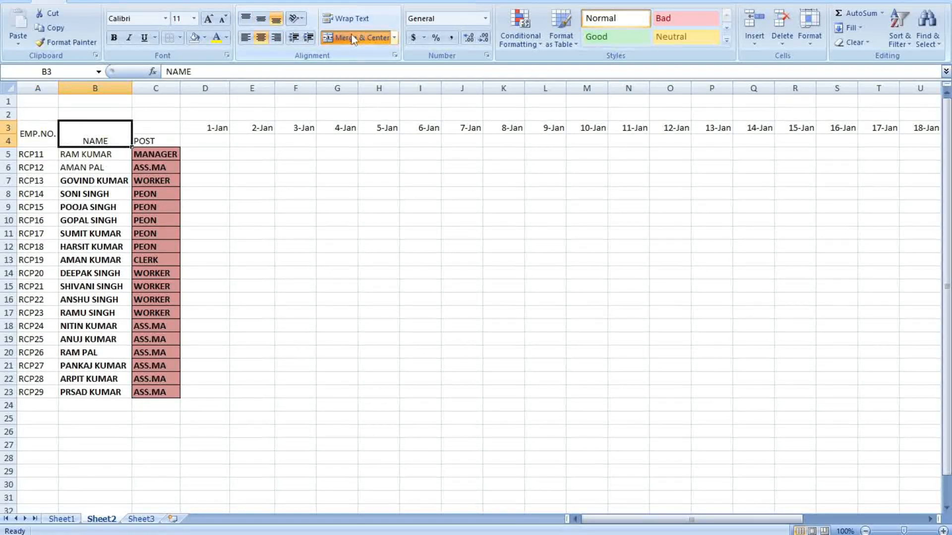
click(261, 18)
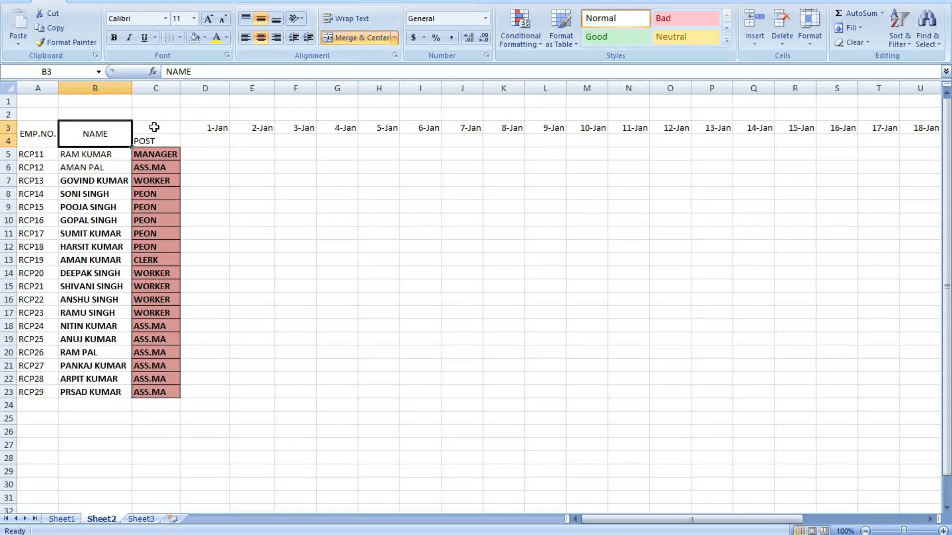
drag(153, 129, 164, 143)
click(355, 38)
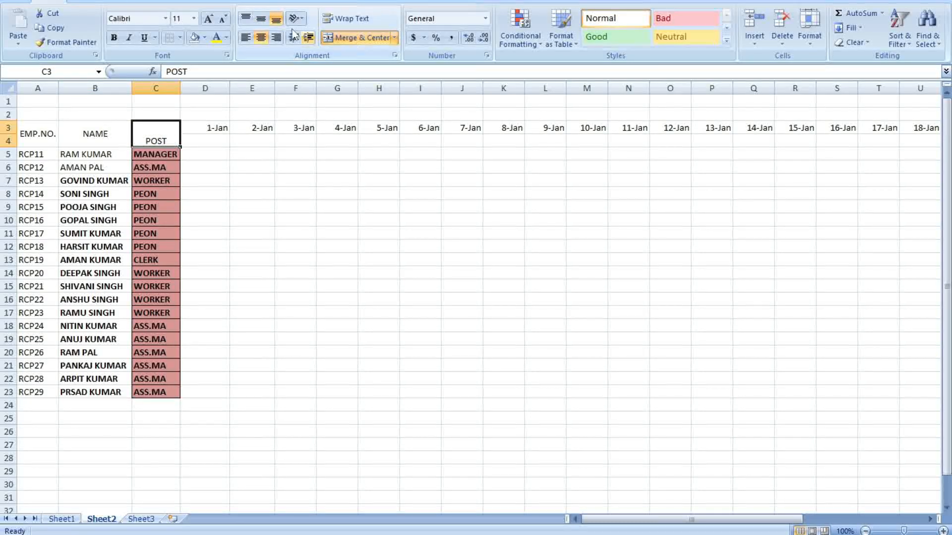
click(264, 22)
click(342, 179)
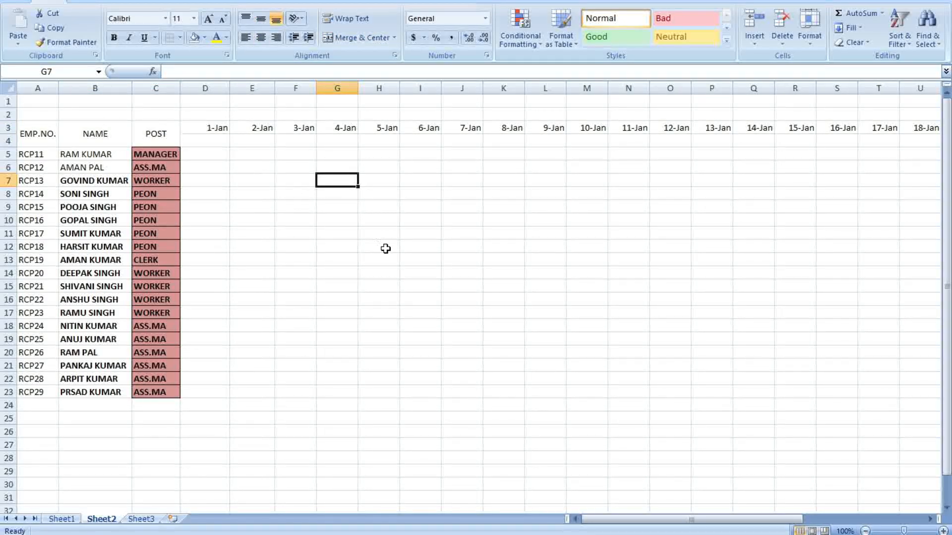
click(472, 274)
Make the three headings bold and two sizes larger, and widen column A
drag(37, 135, 168, 133)
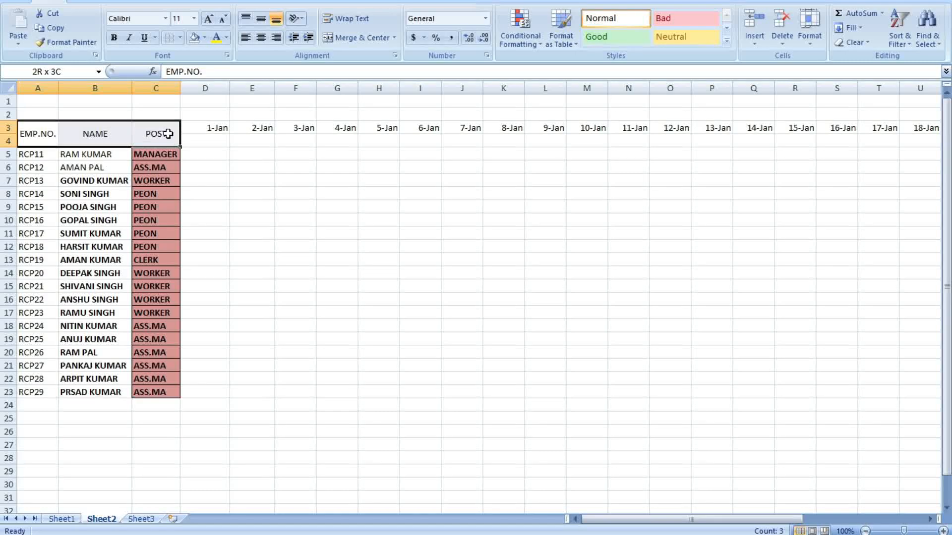
click(114, 37)
click(208, 18)
click(208, 18)
click(330, 205)
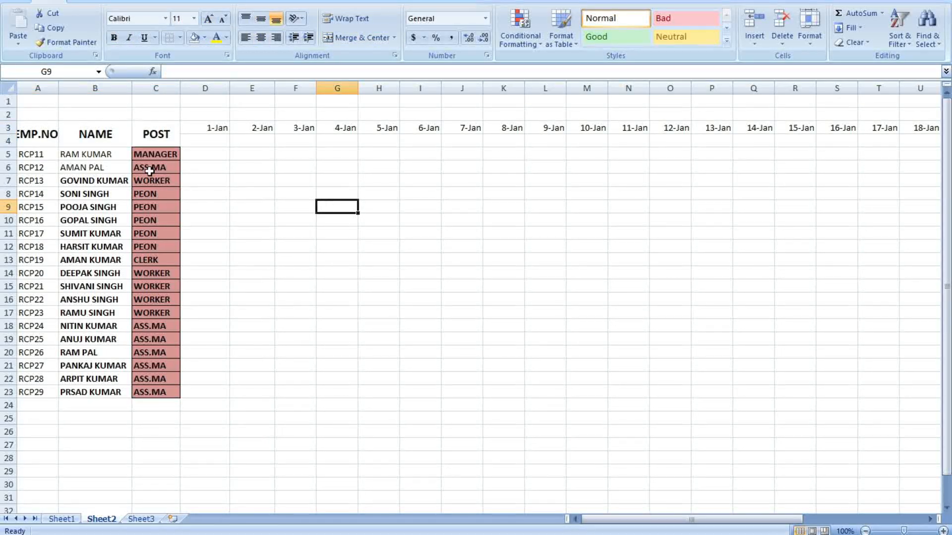
drag(59, 88, 66, 88)
click(599, 275)
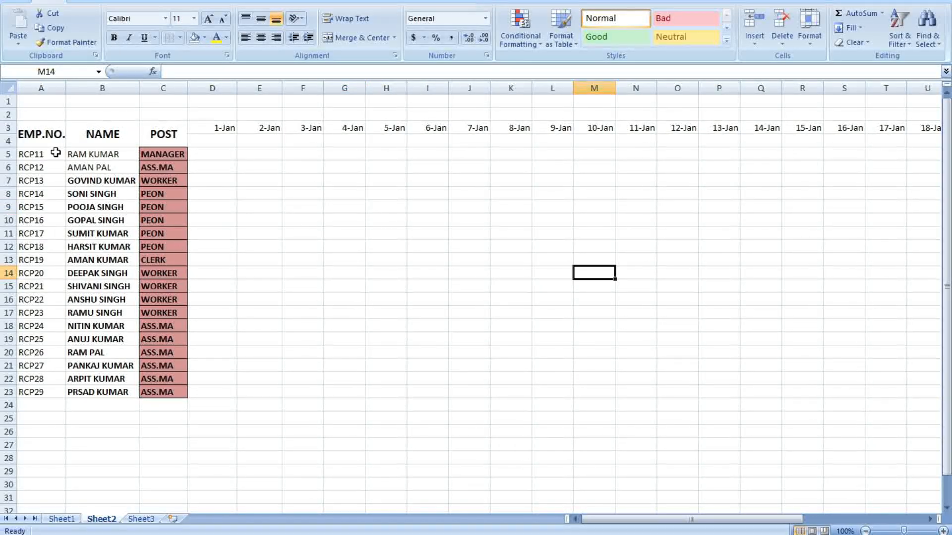
Save the workbook
click(19, 2)
click(53, 82)
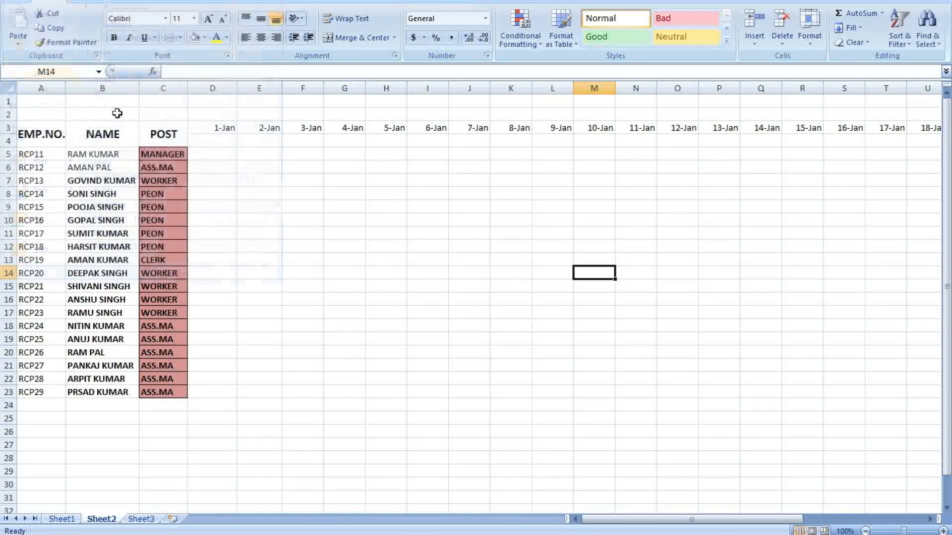
click(462, 263)
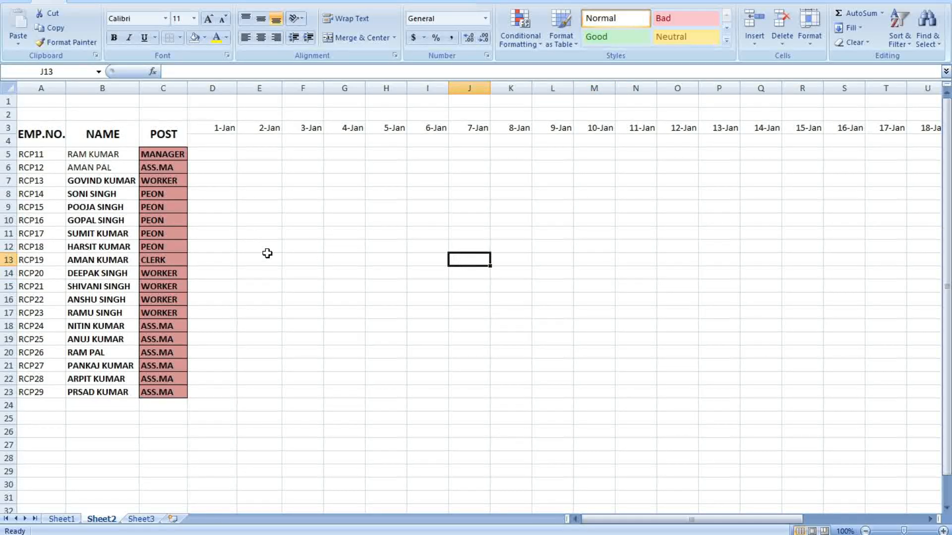
click(278, 183)
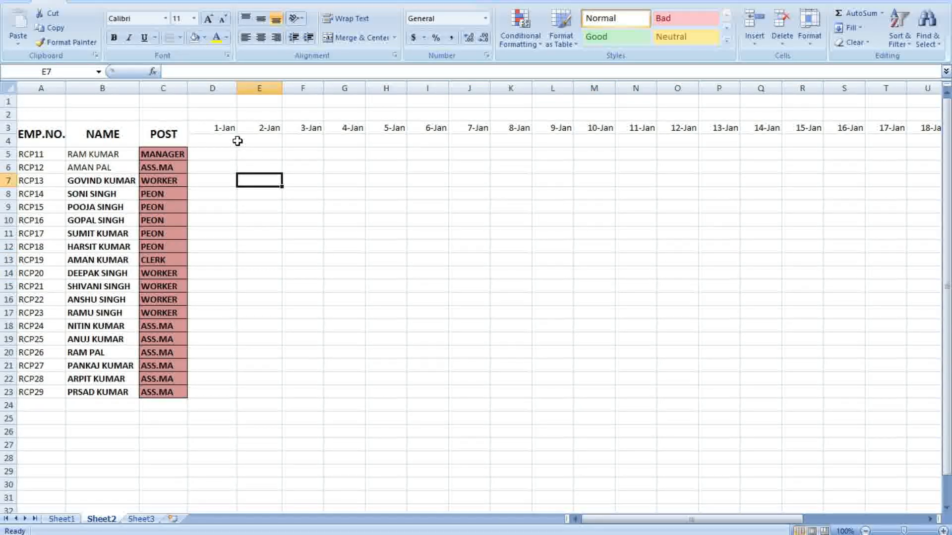
Enter =TEXT(D3,"DDD") in D4 so it shows Sun for 1-Jan
click(210, 143)
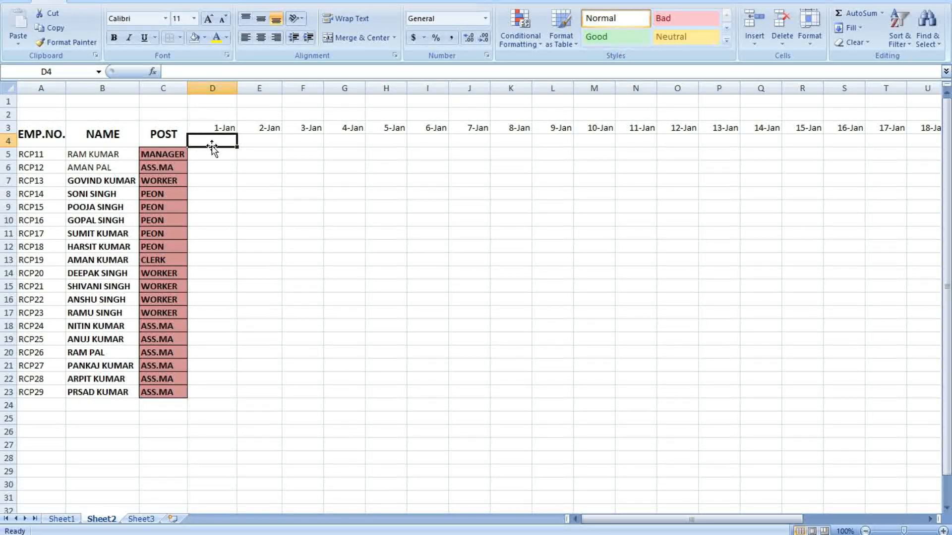
click(304, 154)
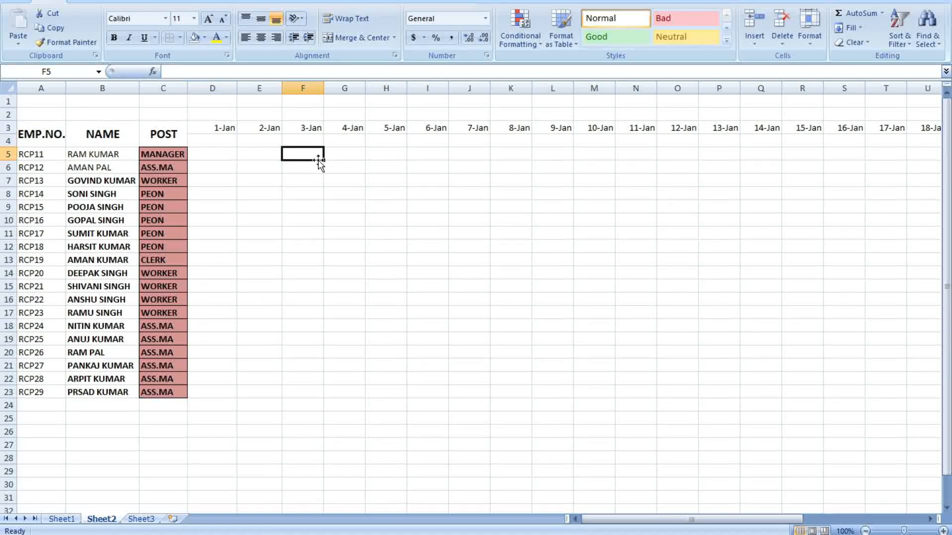
click(218, 143)
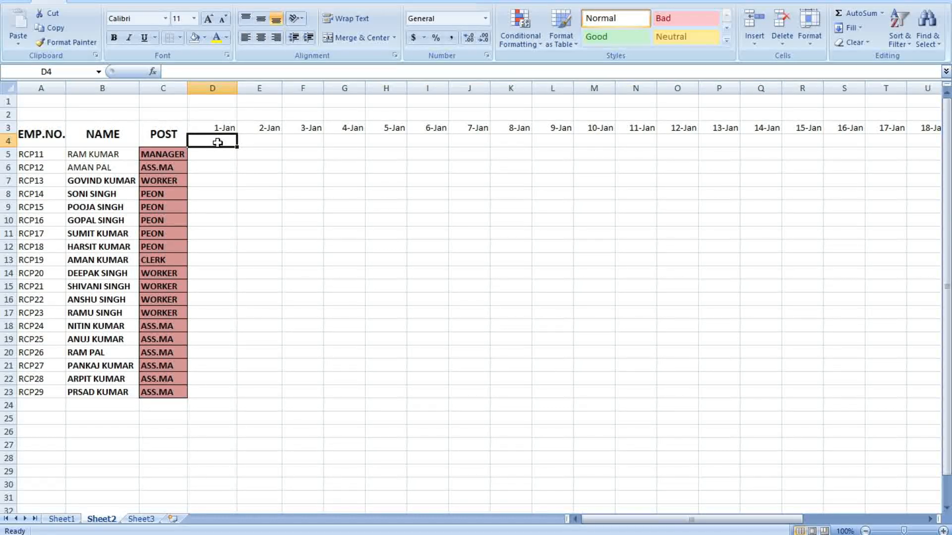
text(=)
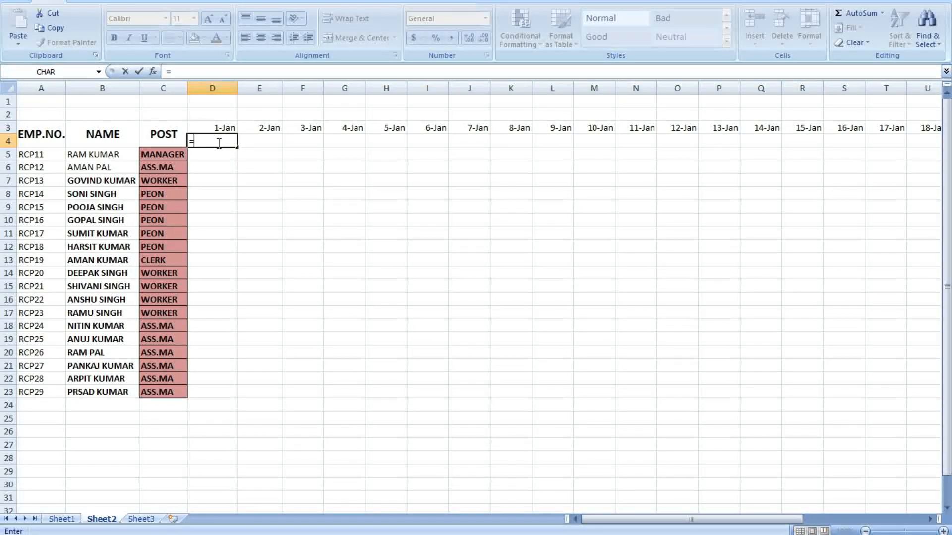
text(TEXT)
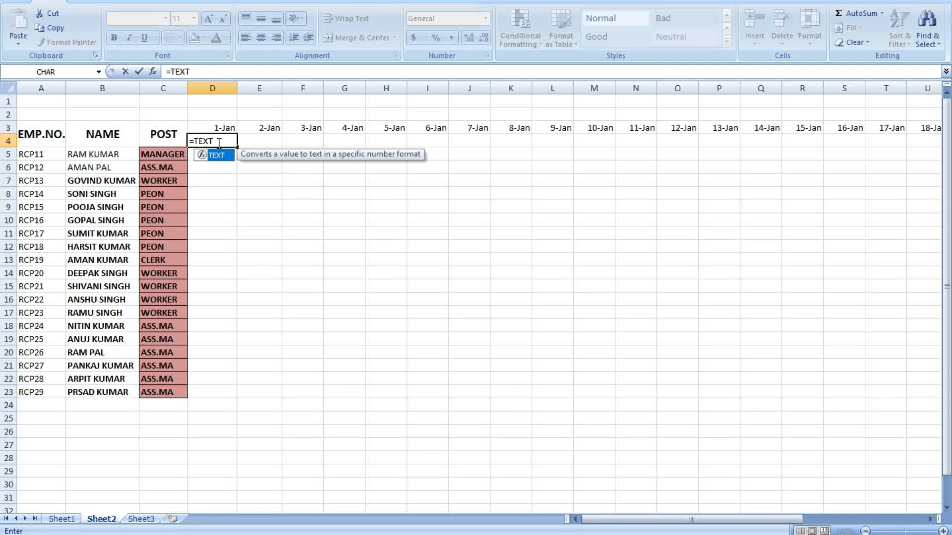
text(()
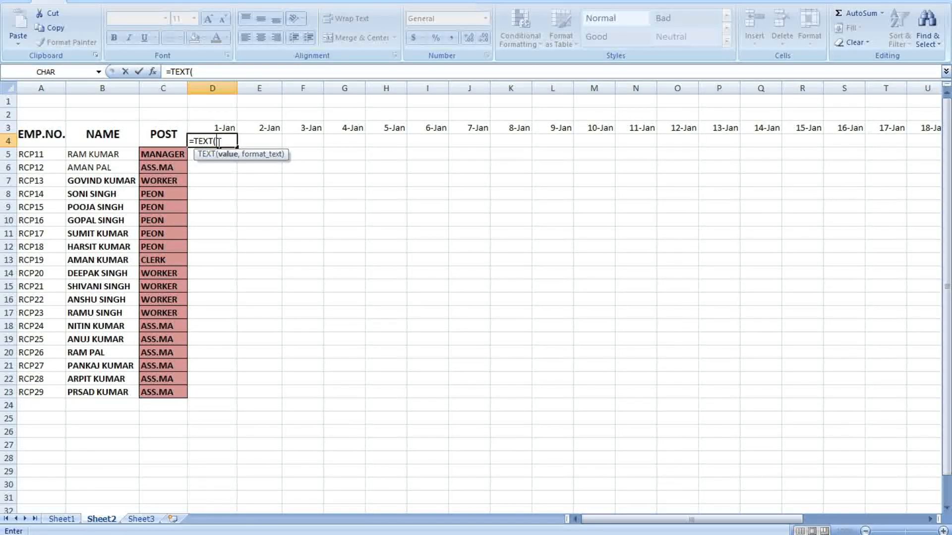
click(224, 129)
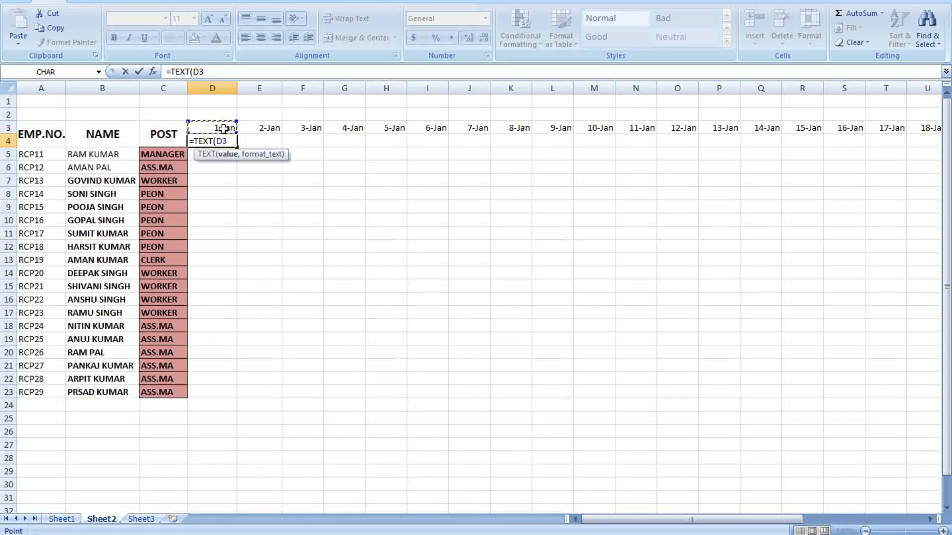
text(,)
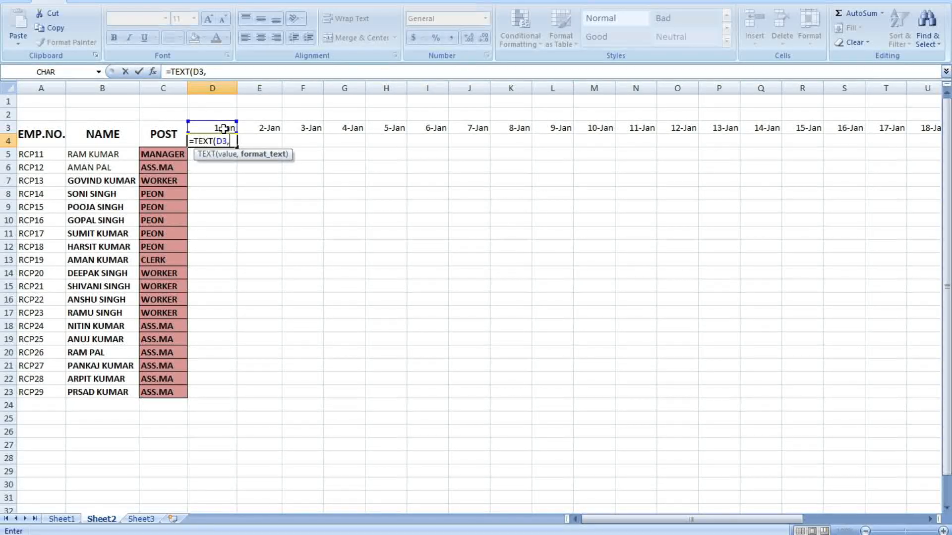
text("DDD)
key(Return)
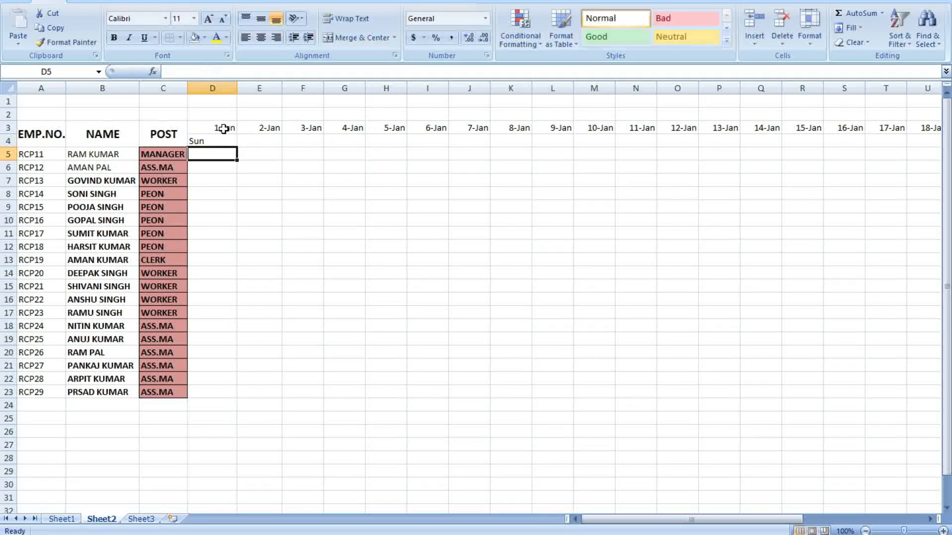
click(345, 216)
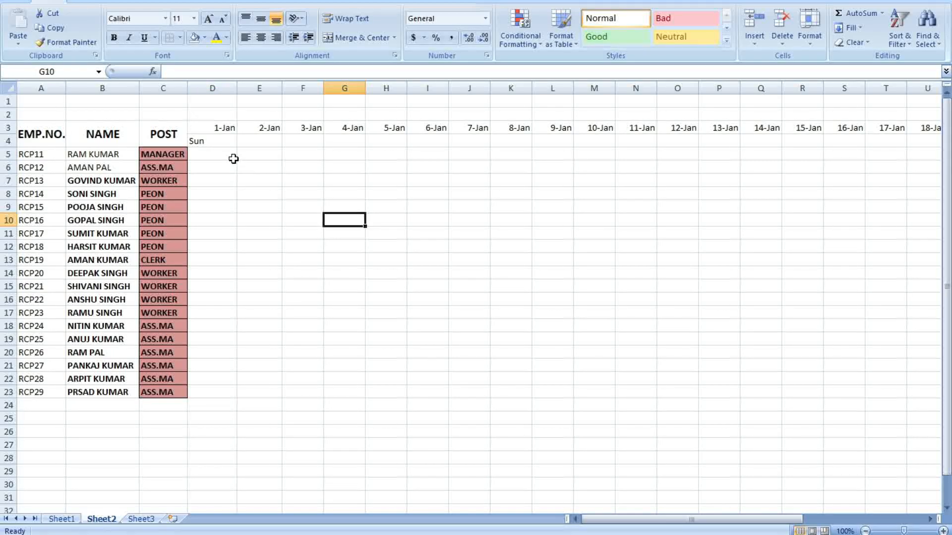
click(226, 141)
Fill D4's weekday formula across to AH4 and scroll to confirm Tue under 31-Jan
drag(238, 148, 899, 142)
drag(864, 520, 696, 522)
click(426, 297)
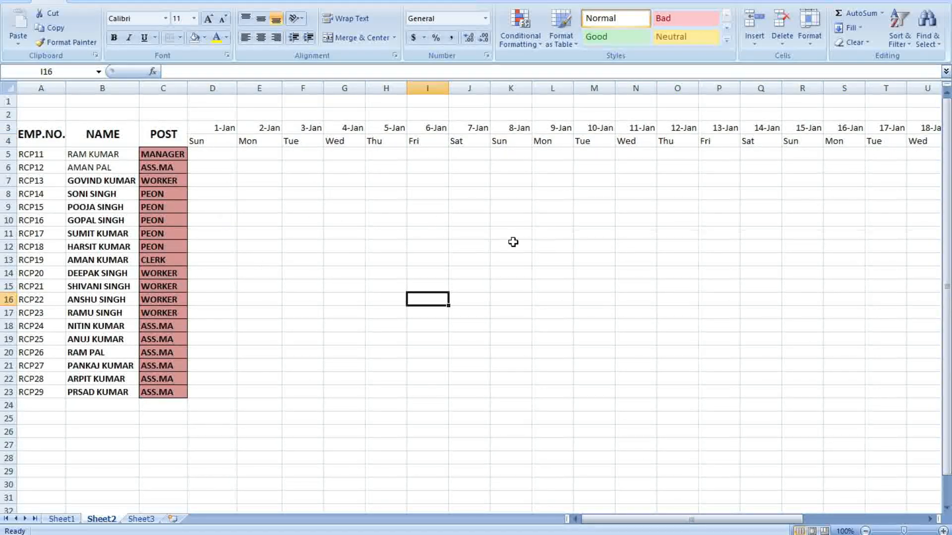
drag(726, 524, 835, 526)
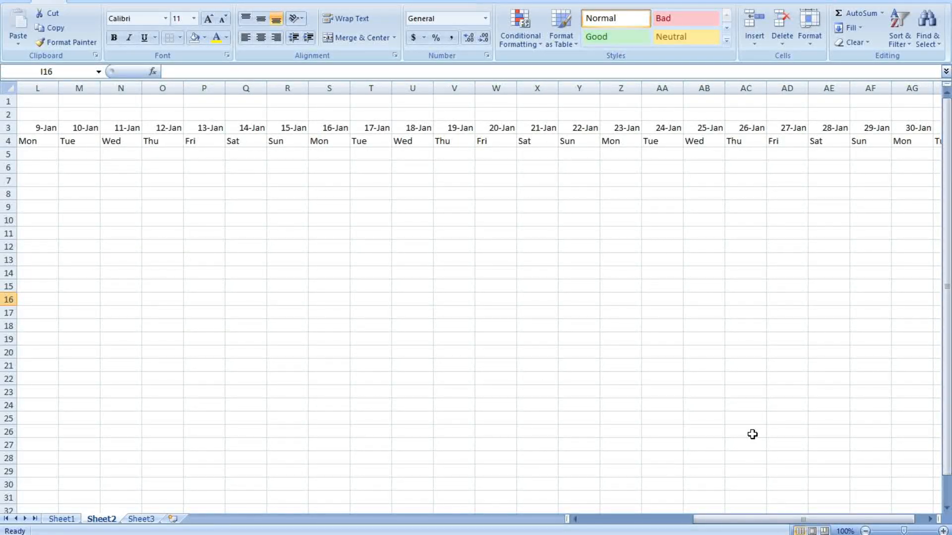
drag(706, 520, 716, 521)
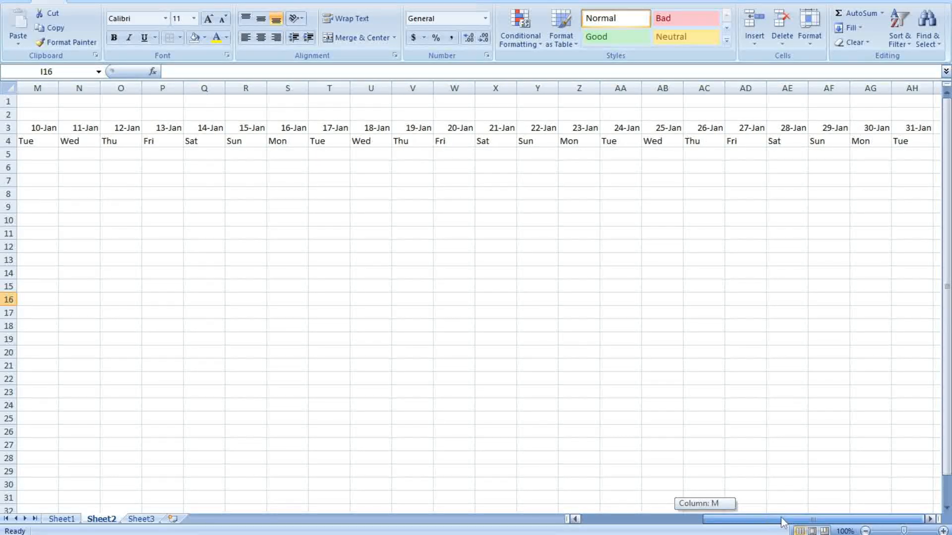
click(930, 519)
click(930, 519)
click(930, 519)
click(930, 519)
click(930, 519)
click(930, 520)
click(931, 519)
click(930, 519)
click(703, 313)
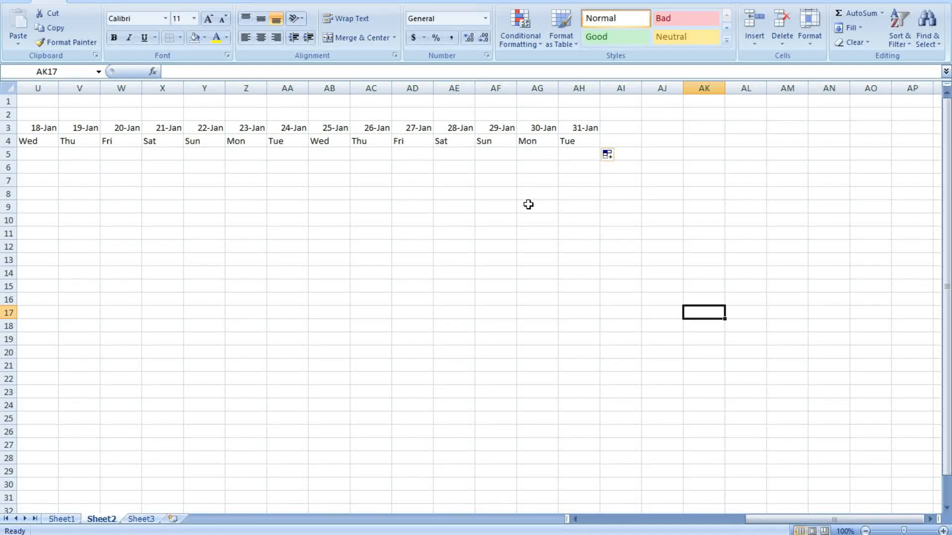
Enter ABSENCE, PRESENCE, HOLIDAY and TOTAL DAYS in AI3:AL3
click(614, 129)
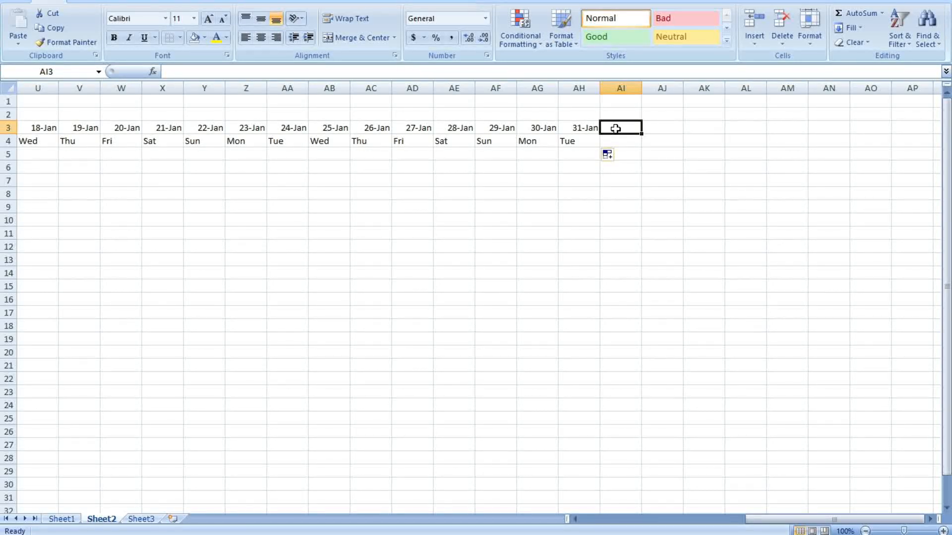
text(AB)
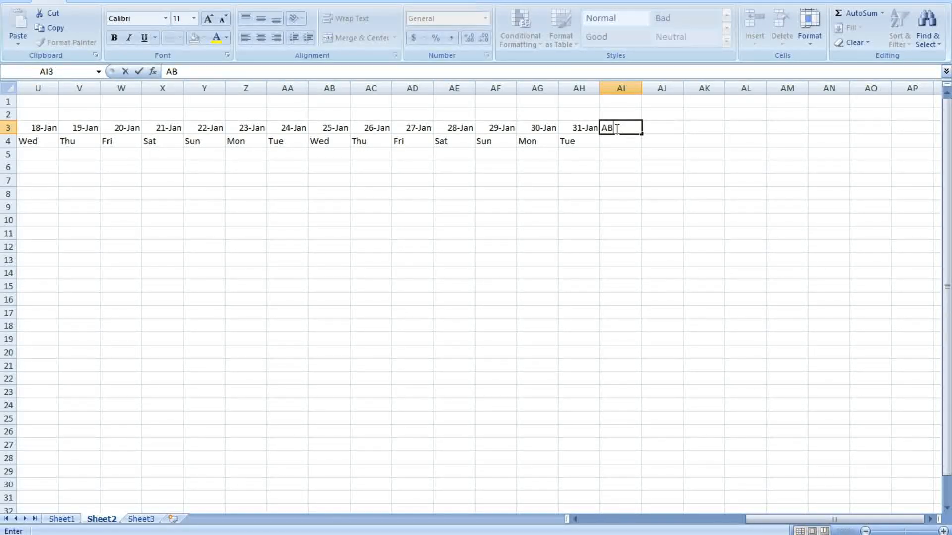
text(SENCE)
click(651, 129)
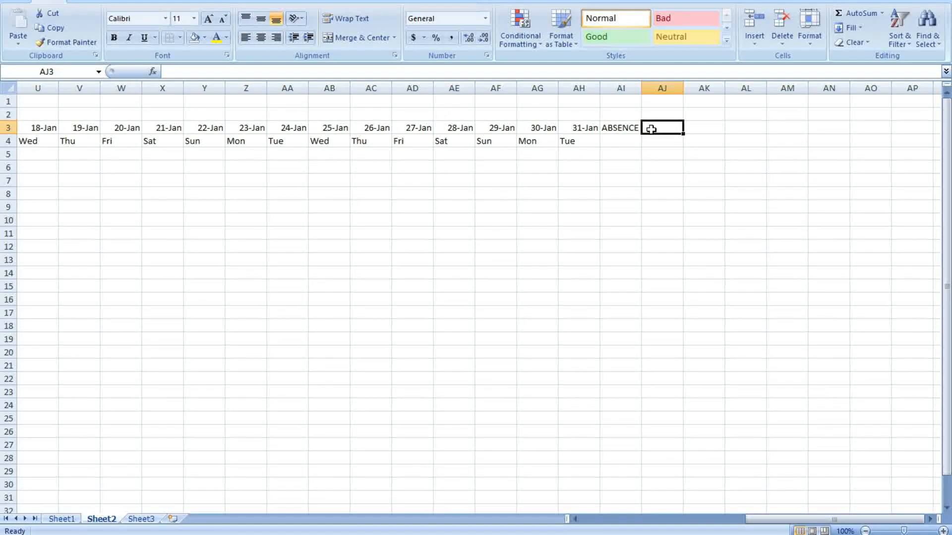
text(P)
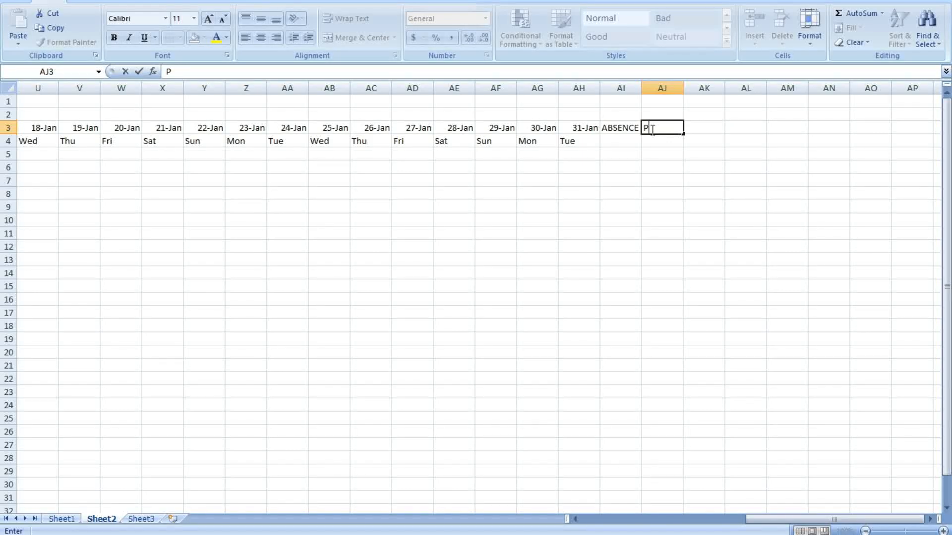
text(RESENCE)
key(Tab)
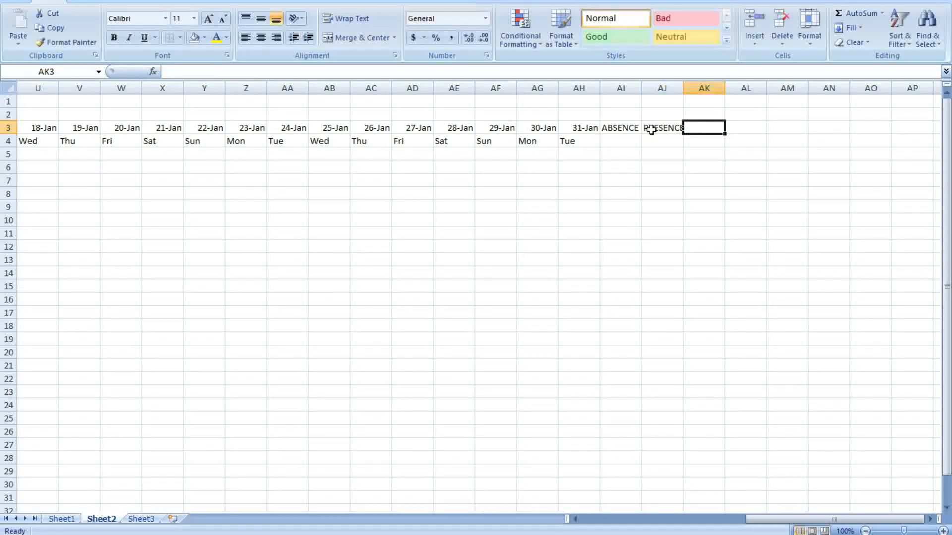
text(HOLIDAY)
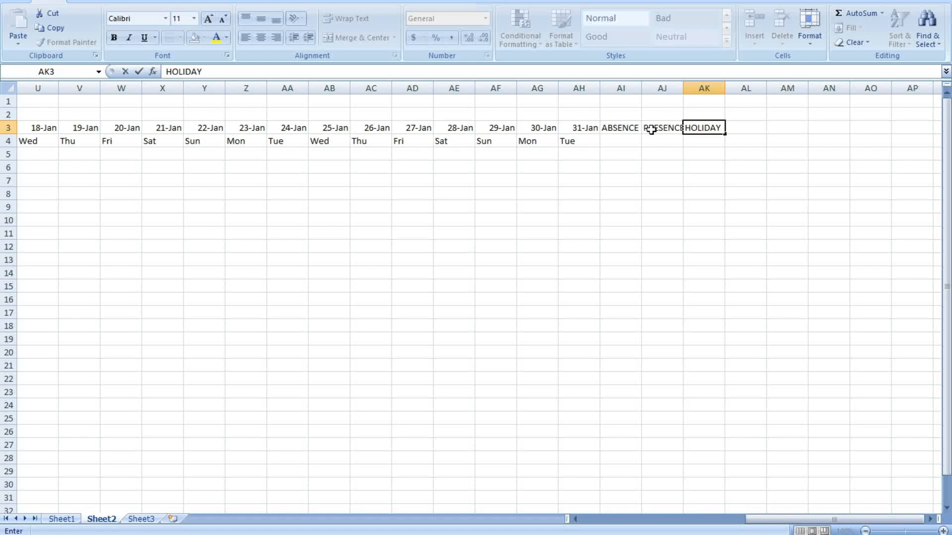
key(Tab)
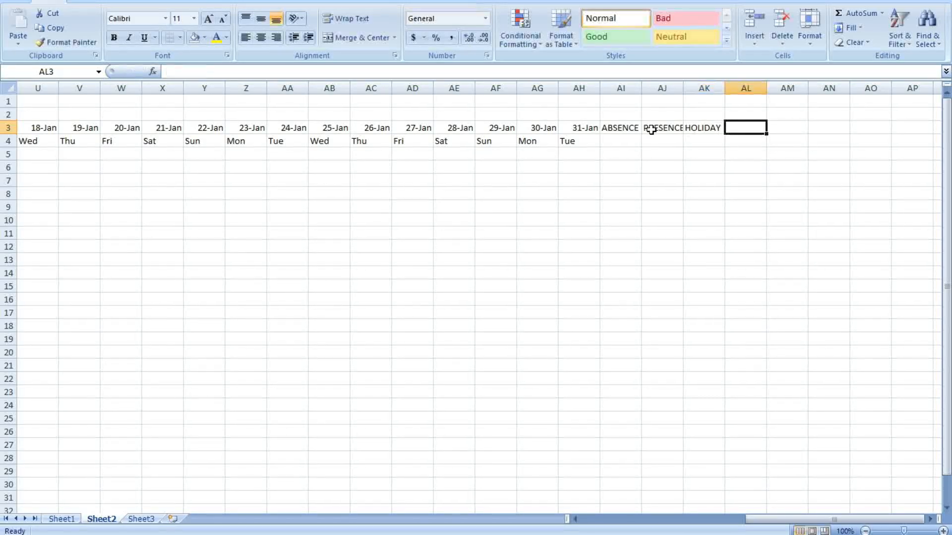
text(TAL)
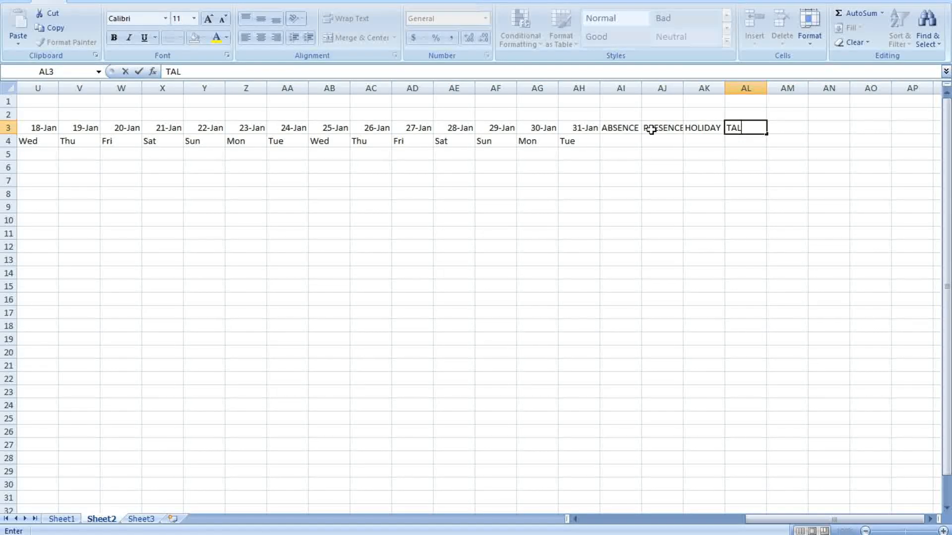
key(BackSpace)
key(BackSpace)
text(OT)
key(BackSpace)
text(TAL DAY)
click(797, 140)
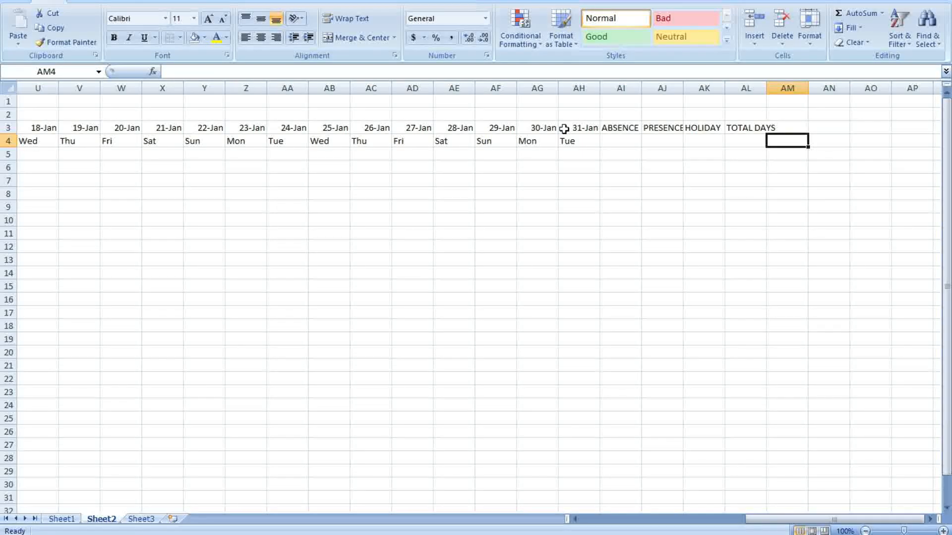
Autofit columns AI through AL to their headings
drag(621, 88, 749, 85)
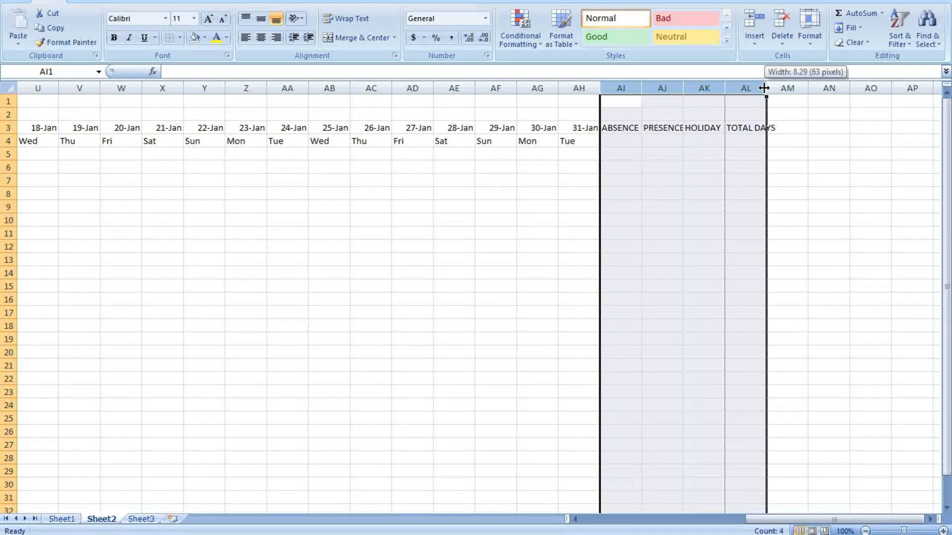
double_click(767, 88)
click(882, 200)
click(802, 130)
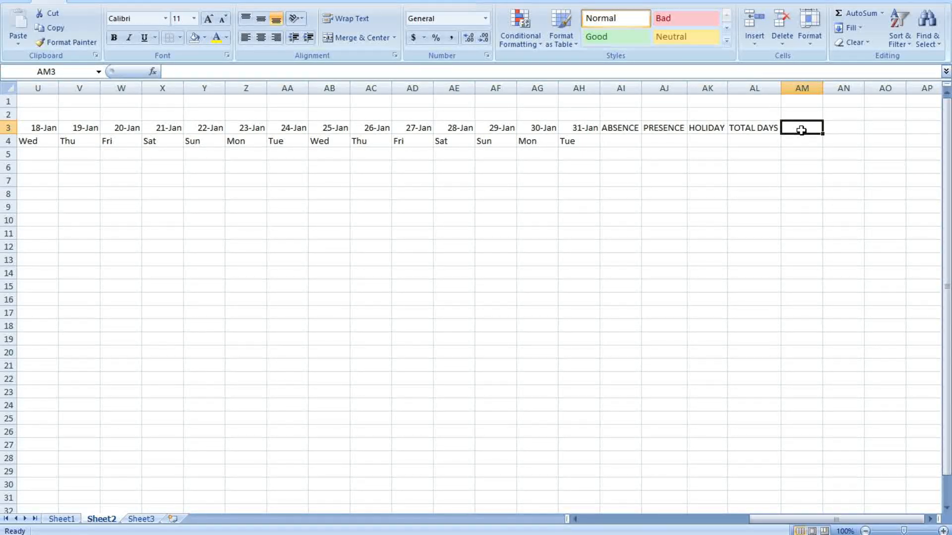
Enter the headings BASIC SALARY, ONE DAY SALRY and SALARY ON ATTENDANCE in AM3:AO3
text(BASI)
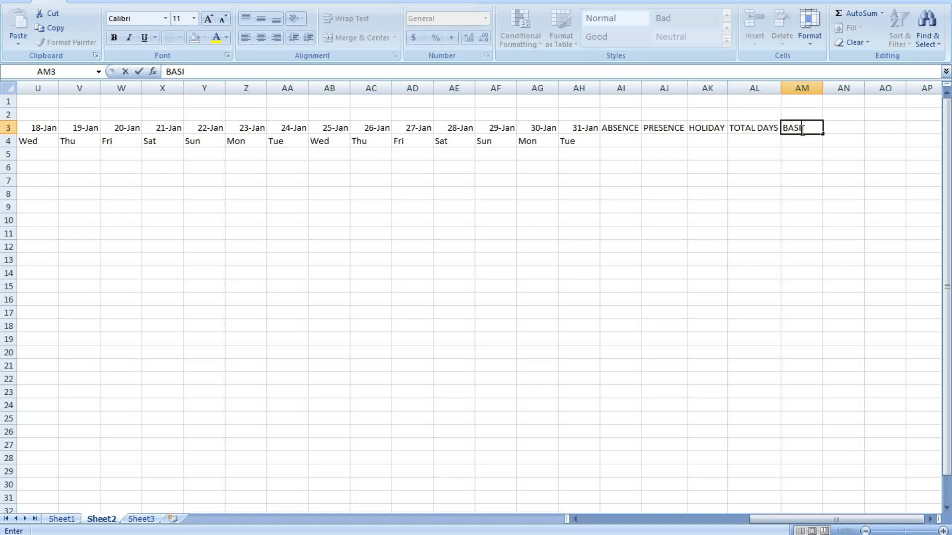
text(C SALARY)
key(Tab)
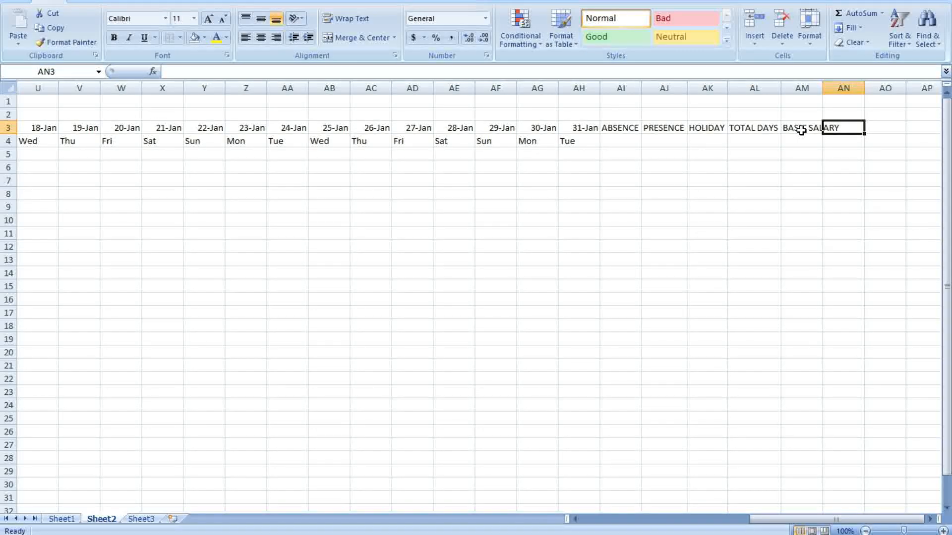
text(ON)
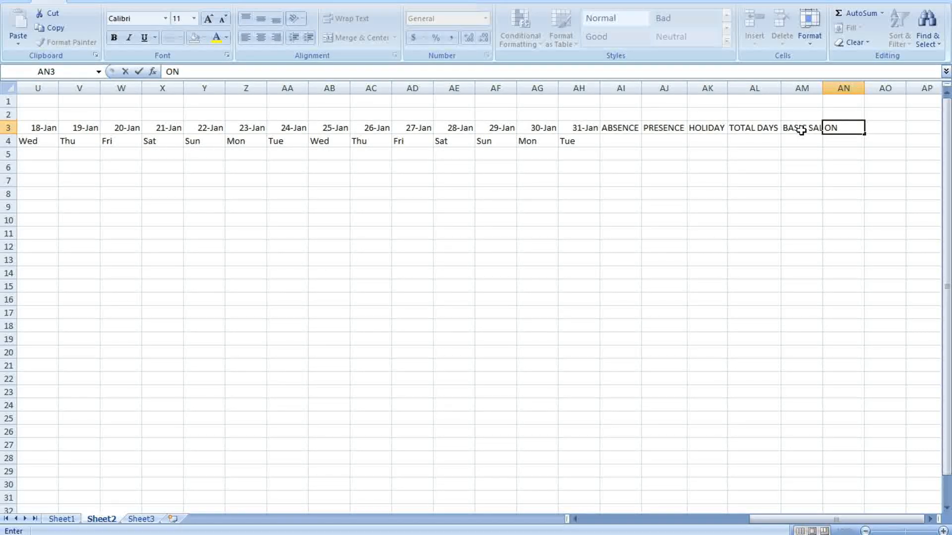
text(E DAY SALRY)
key(Tab)
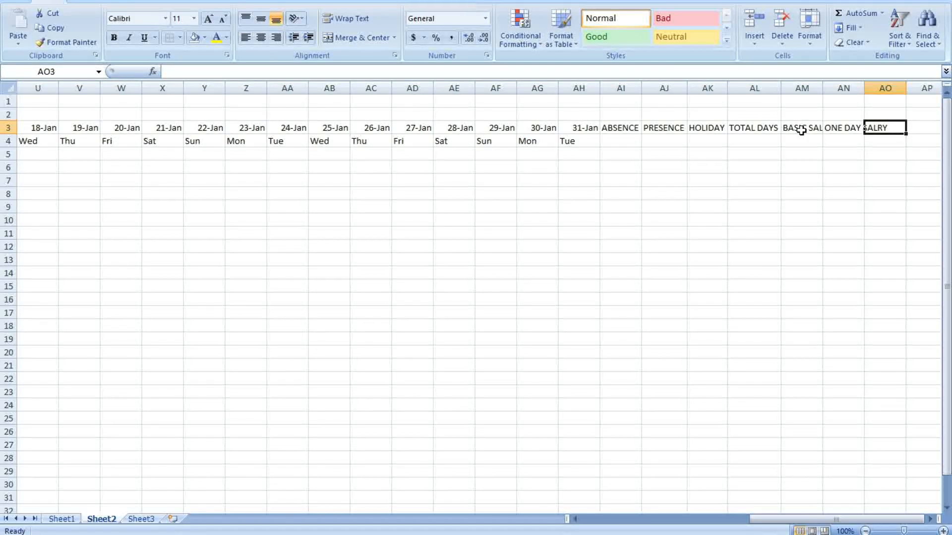
text(S)
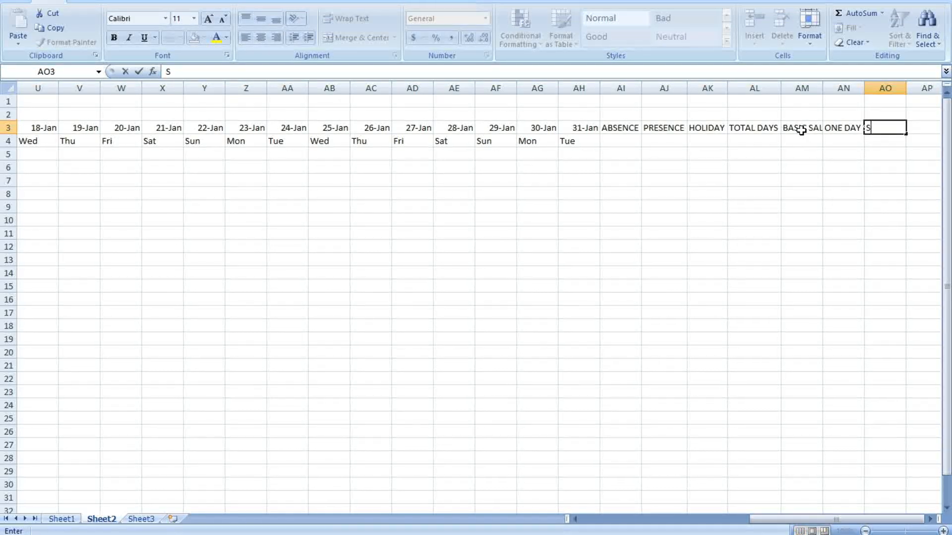
text(Y ON )
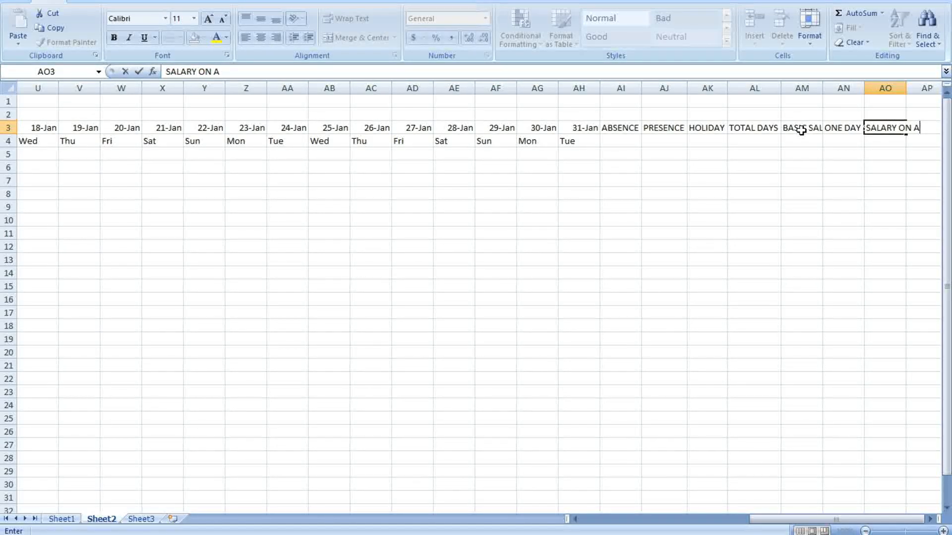
text(ATTENDANCE)
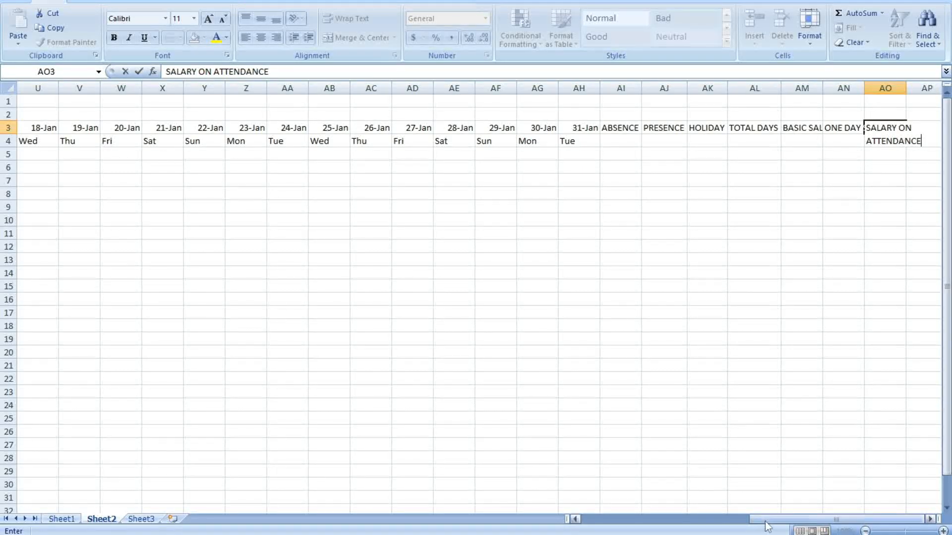
Autofit columns AH–AQ so the new headings show in full
click(929, 519)
drag(929, 521, 930, 521)
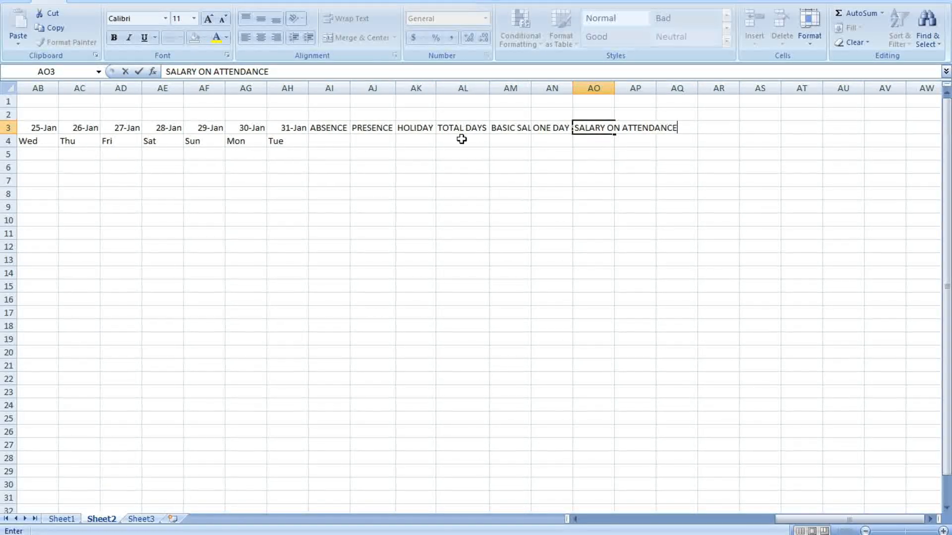
drag(286, 88, 684, 102)
double_click(699, 88)
click(775, 140)
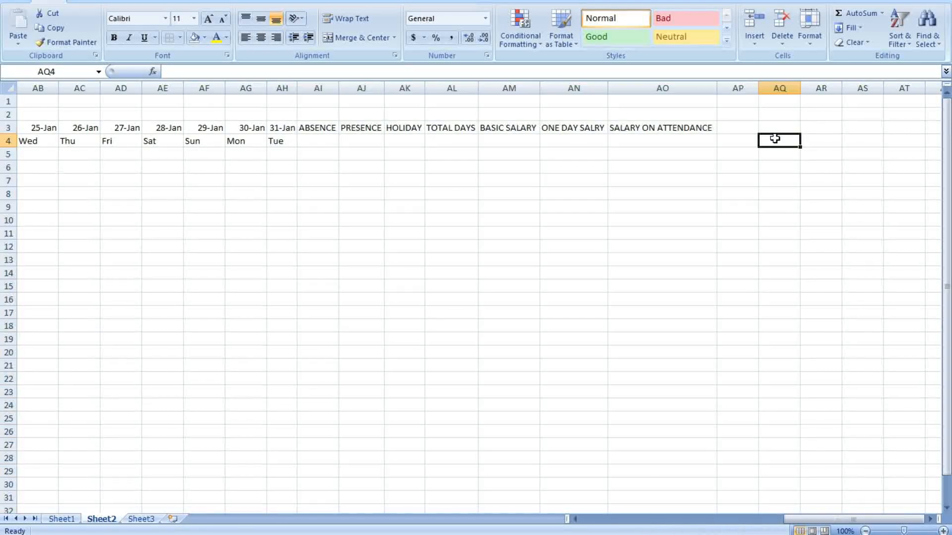
click(742, 129)
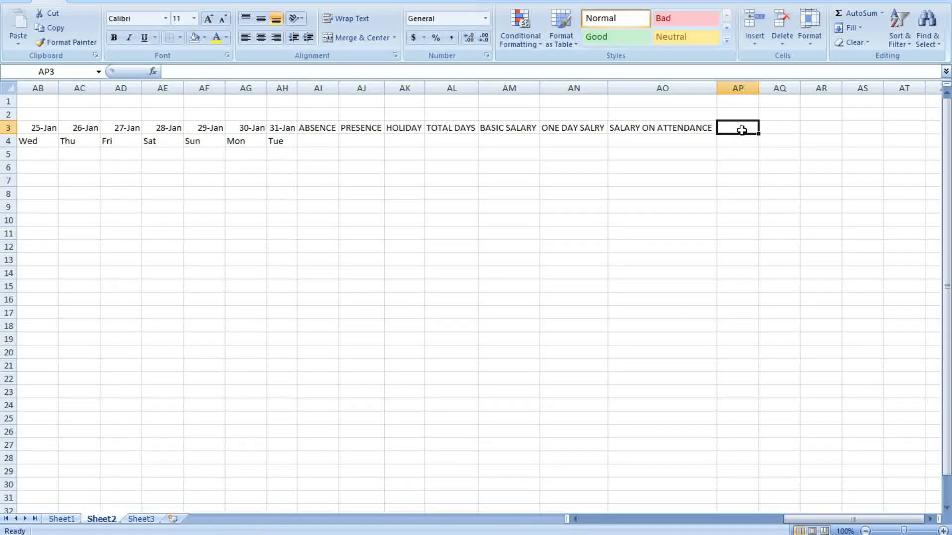
click(787, 147)
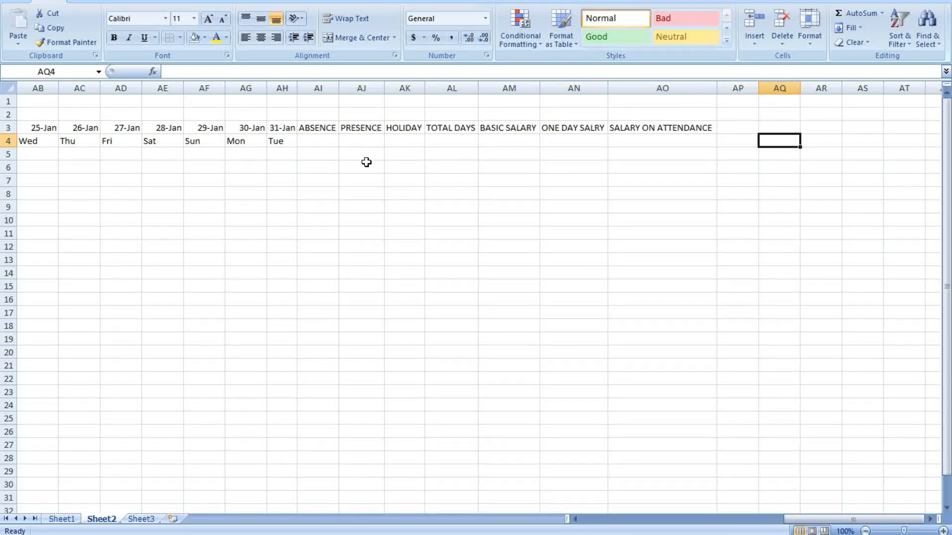
click(738, 131)
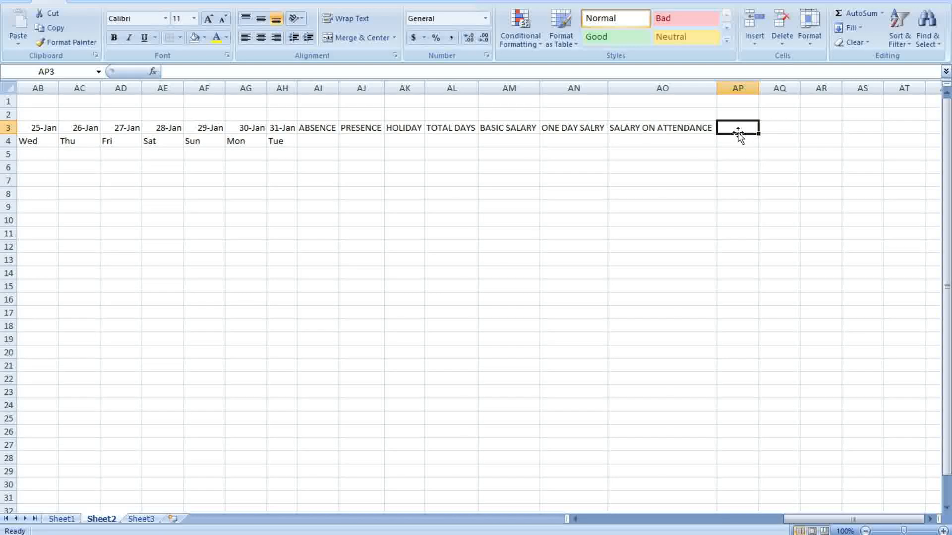
Enter PF10% in AP3, ESI1.2% in AQ3 and PAY HAND SALARY in AR3
text(PF)
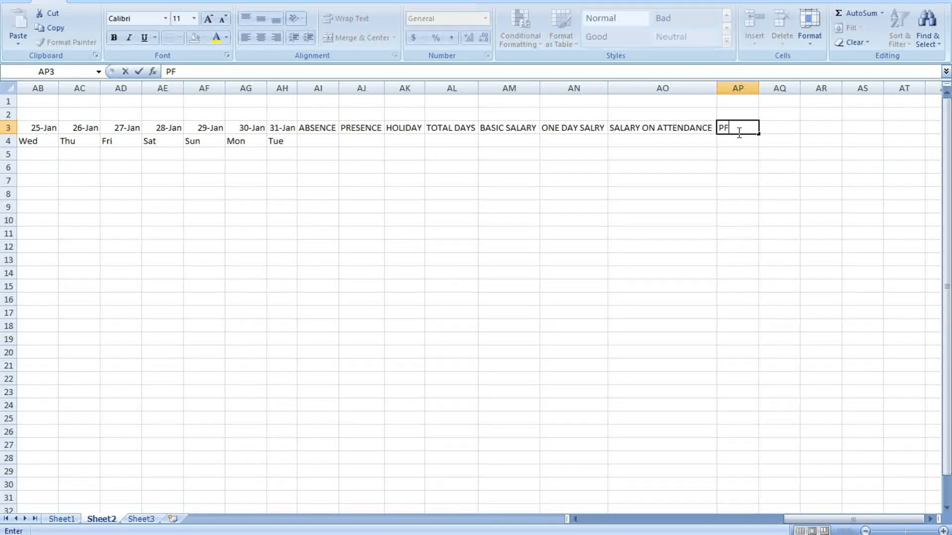
text(10)
click(783, 127)
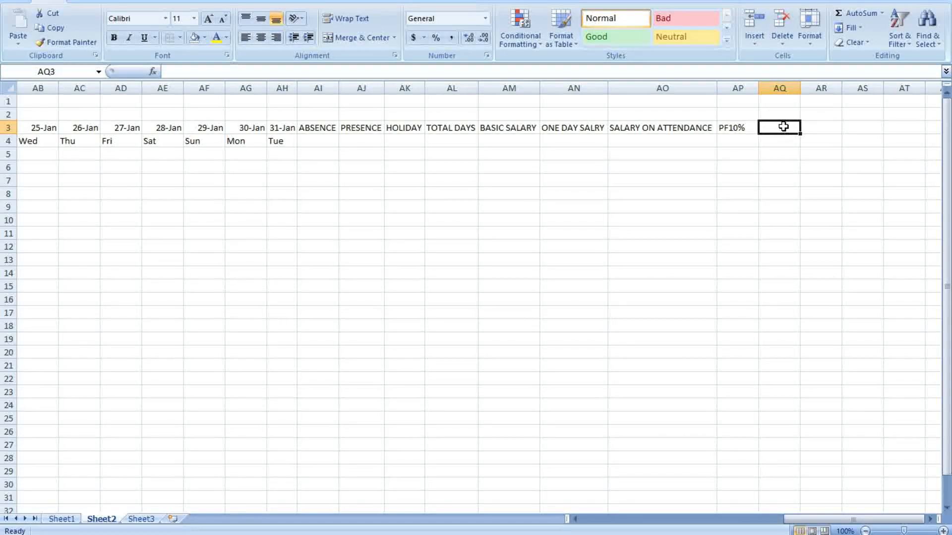
text(ESI)
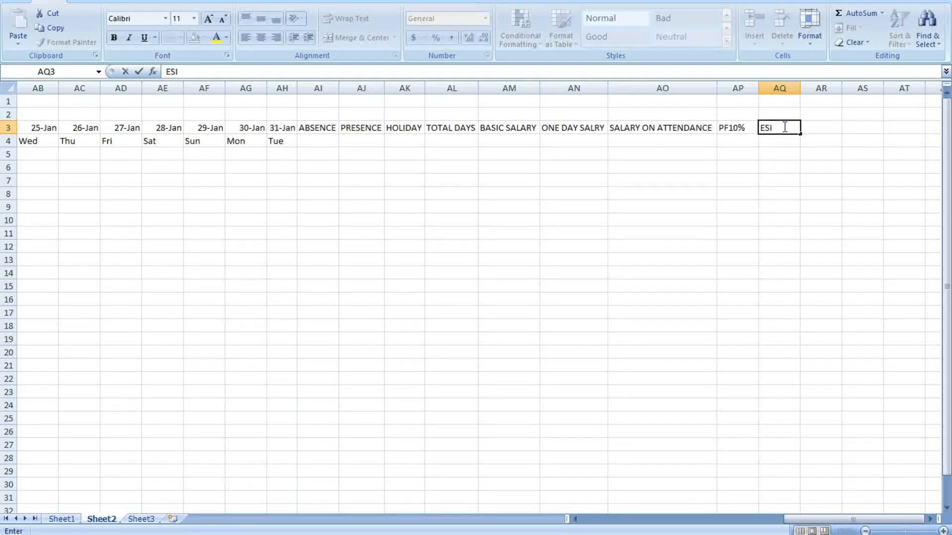
text(1.)
click(822, 192)
click(790, 128)
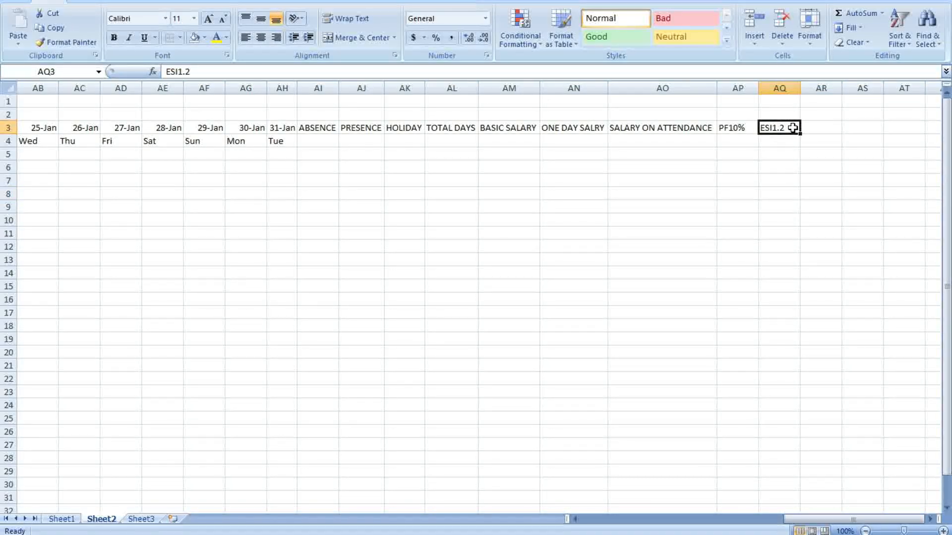
double_click(794, 128)
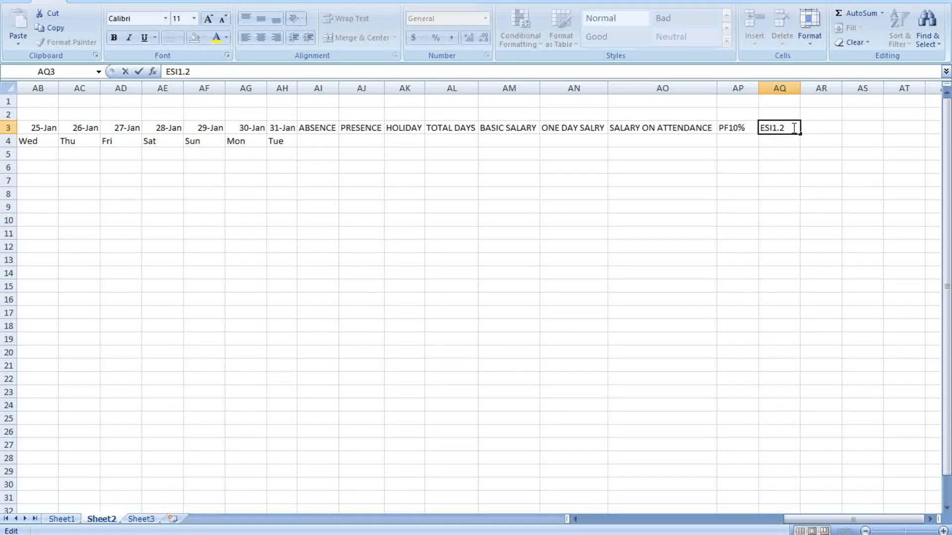
text(%)
click(824, 156)
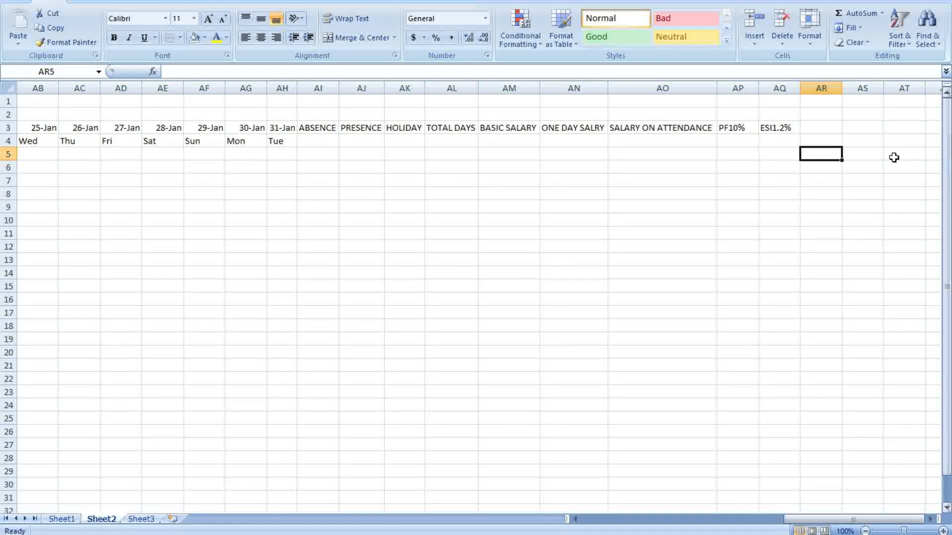
click(826, 126)
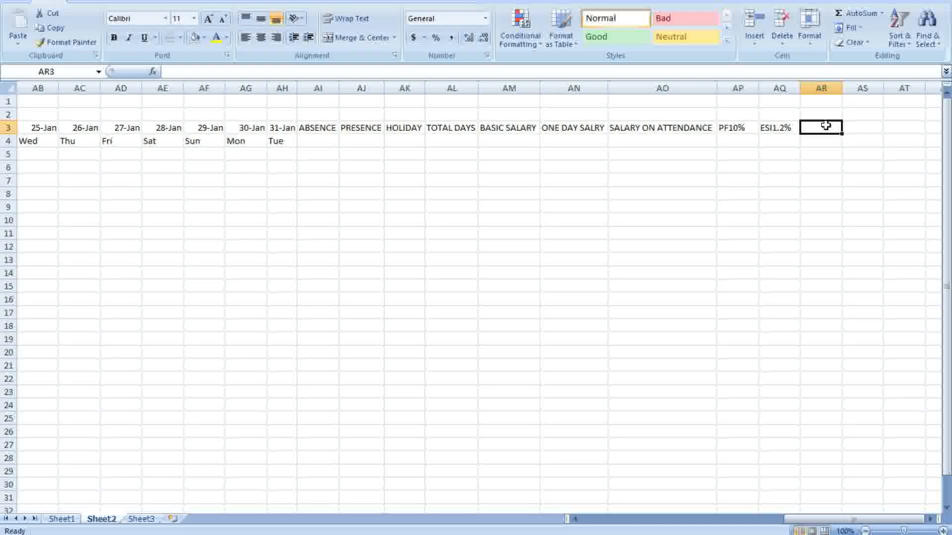
text(PAY H)
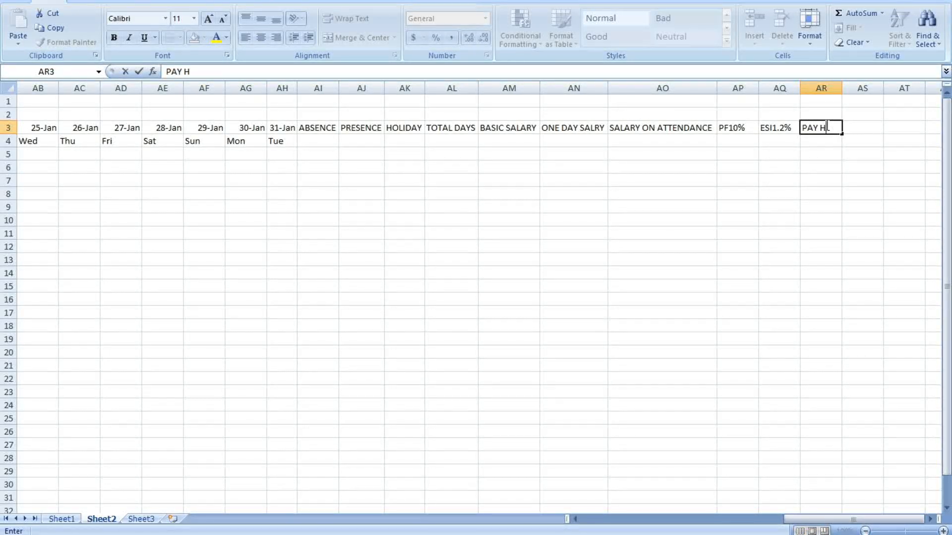
text(AND SALARY)
click(859, 205)
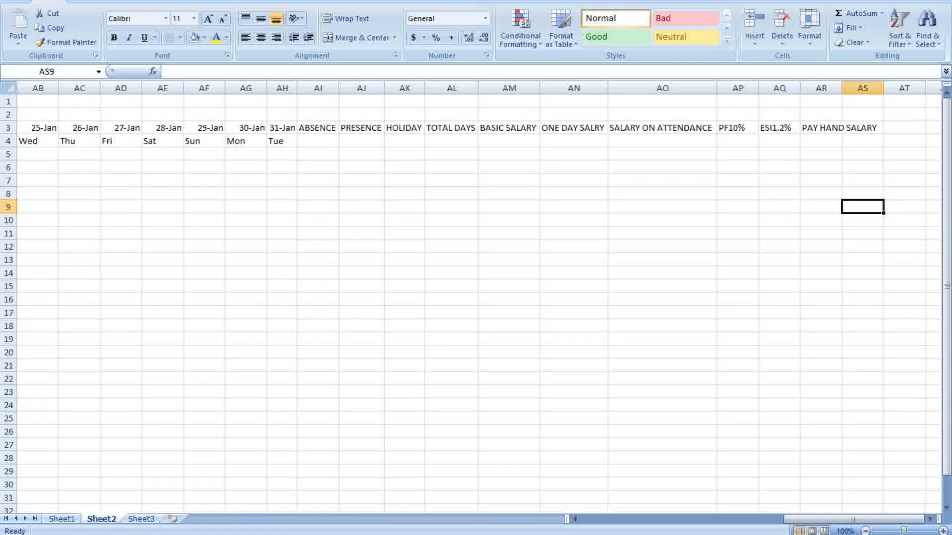
Merge rows 3–4 and middle-align the ABSENCE, PRESENCE, HOLIDAY and TOTAL DAYS headers
click(943, 531)
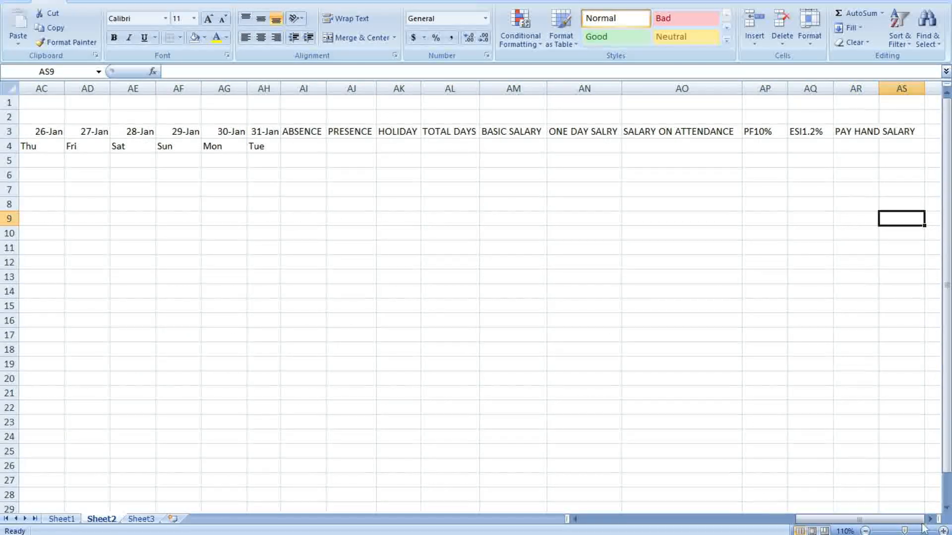
drag(299, 129, 304, 147)
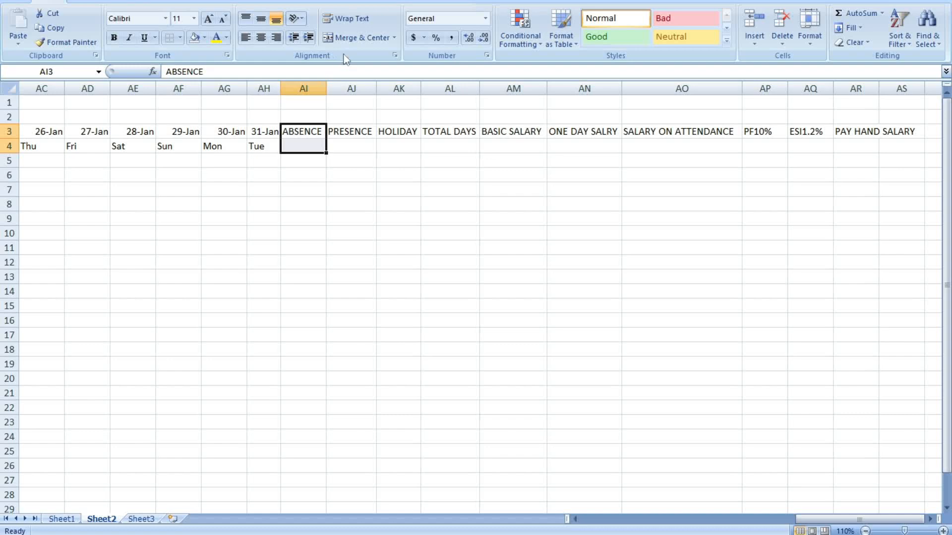
click(356, 38)
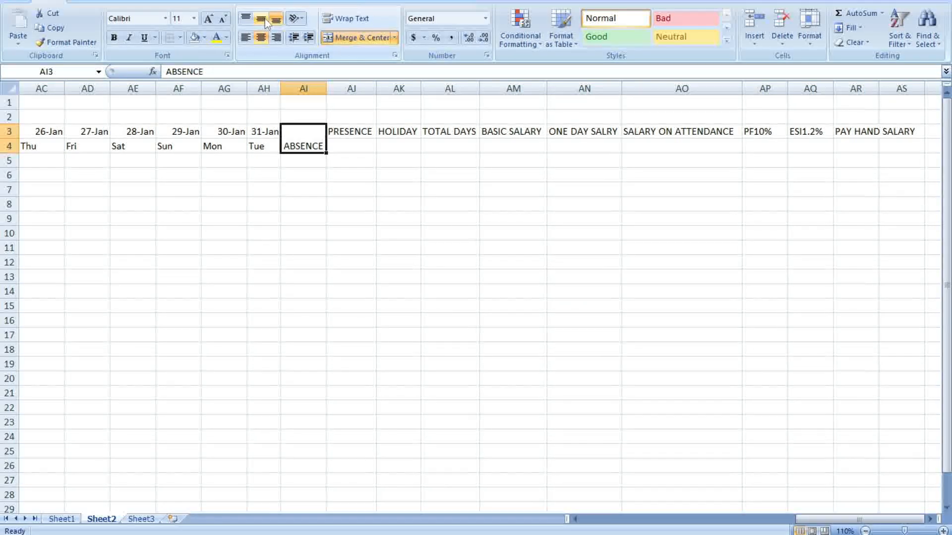
click(262, 19)
drag(352, 132, 355, 145)
click(356, 37)
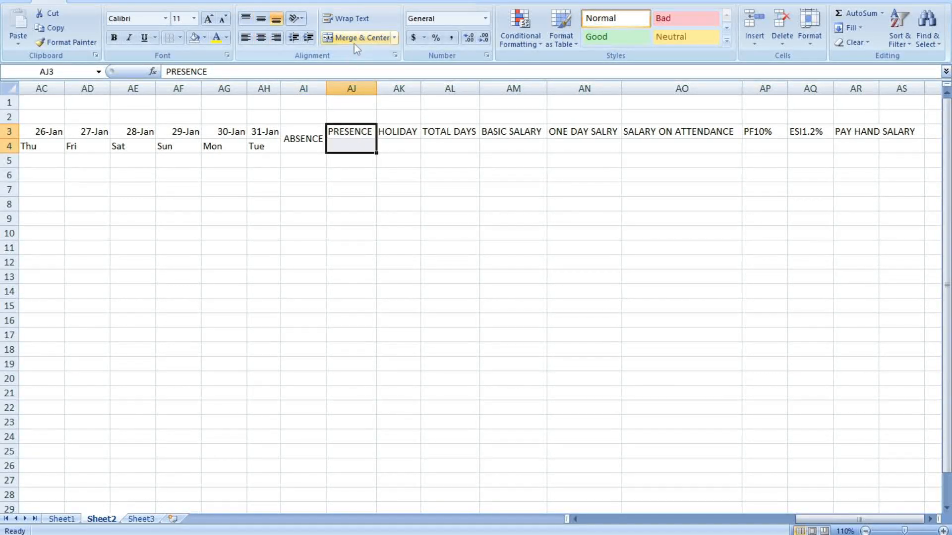
click(264, 20)
drag(393, 132, 393, 149)
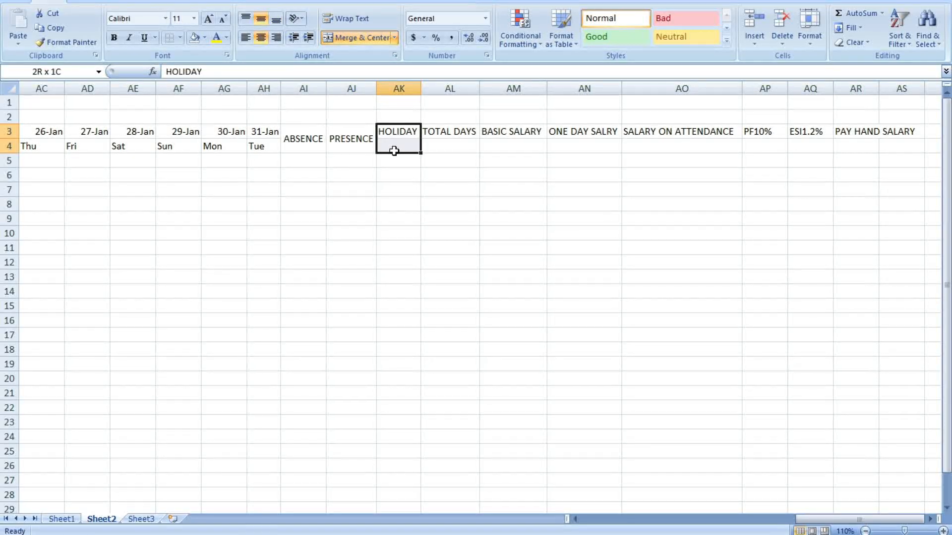
click(336, 38)
click(262, 20)
drag(466, 132, 462, 143)
click(356, 37)
click(262, 19)
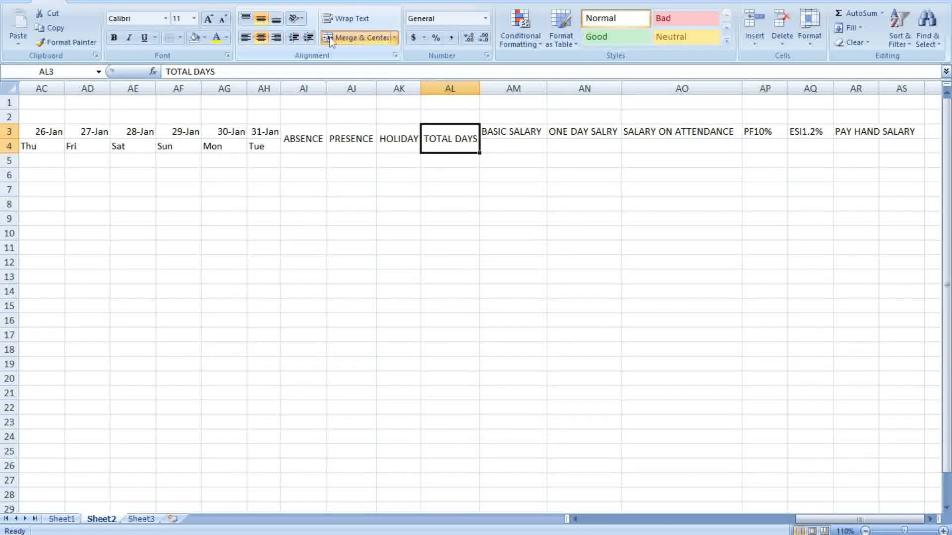
Merge rows 3–4 and middle-align BASIC SALARY, ONE DAY SALRY and SALARY ON ATTENDANCE
drag(511, 131, 512, 143)
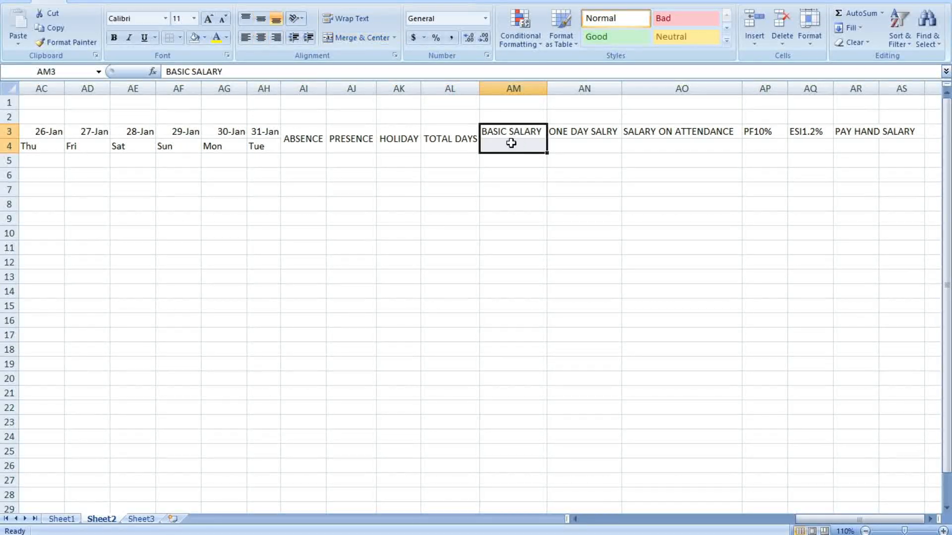
click(356, 38)
click(261, 19)
drag(576, 128, 578, 149)
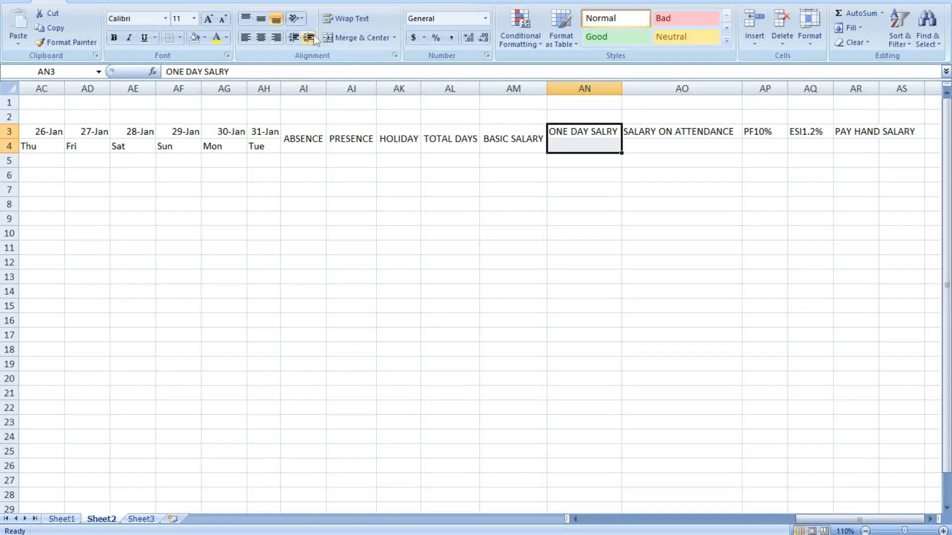
click(367, 36)
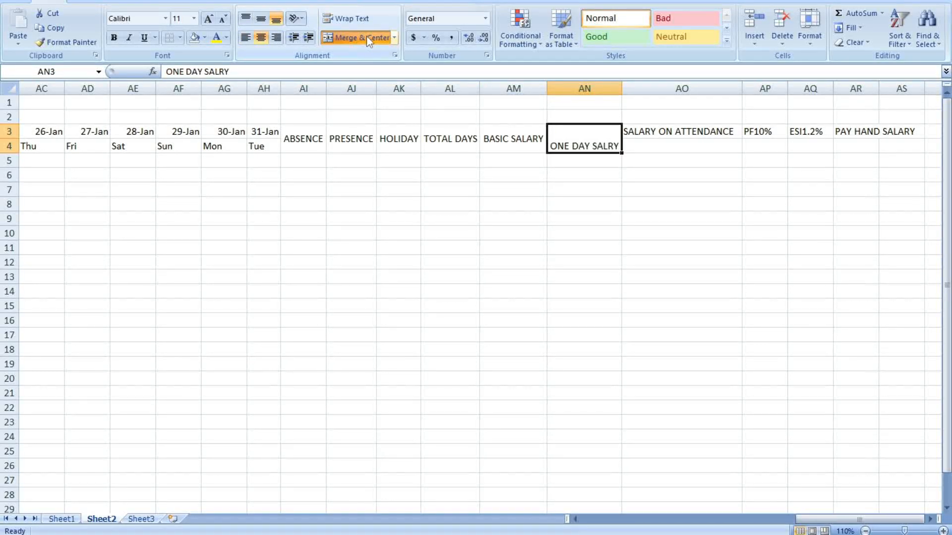
click(266, 19)
drag(643, 130, 653, 145)
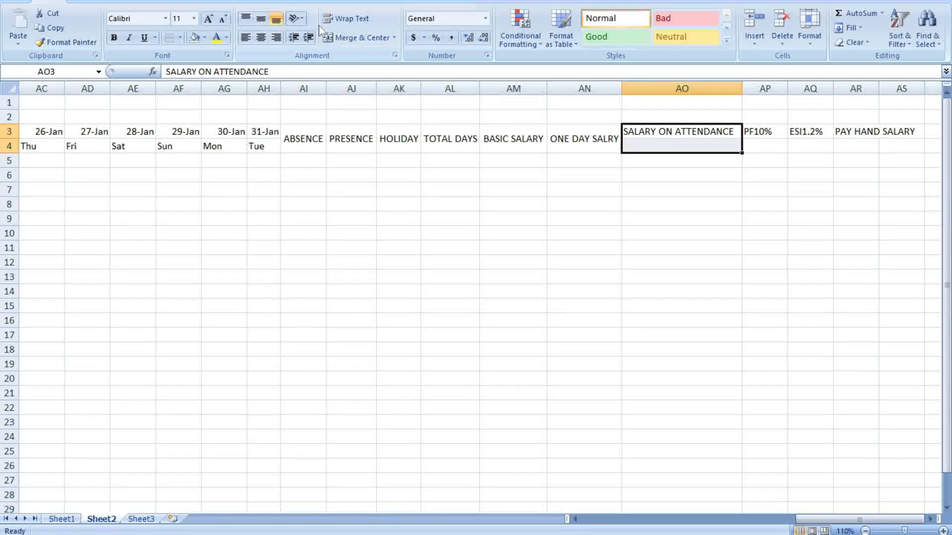
click(258, 20)
click(356, 37)
click(680, 223)
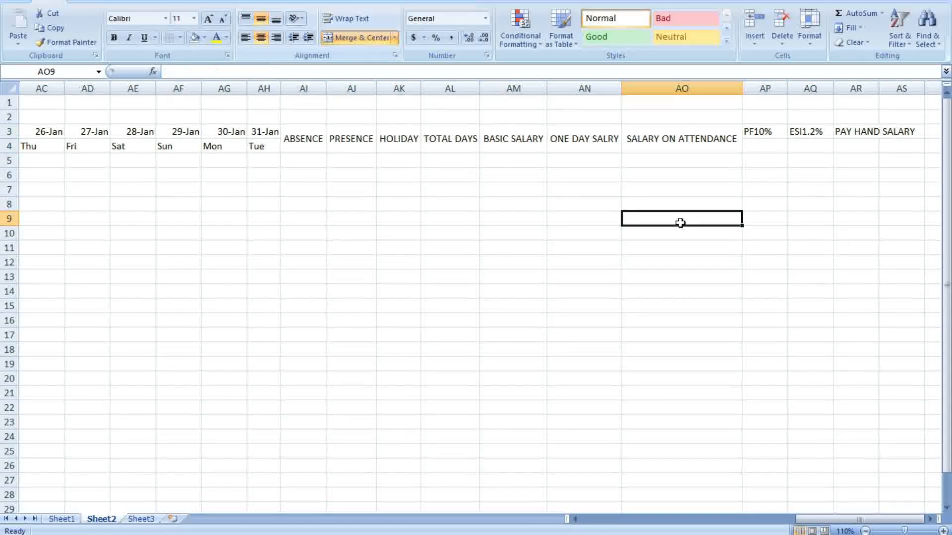
Merge rows 3–4 and centre the PF10%, ESI1.2% and PAY HAND SALARY headers
drag(764, 128, 764, 147)
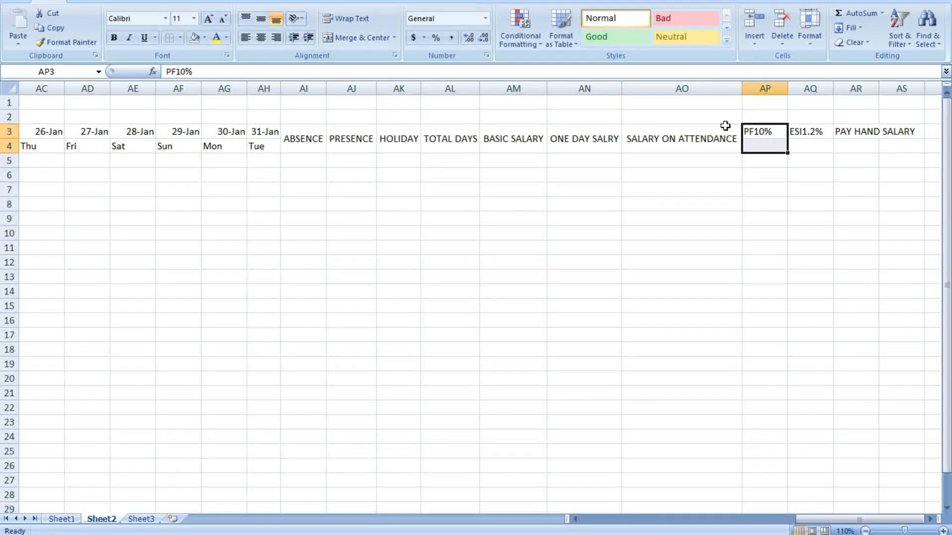
click(384, 39)
click(764, 218)
drag(807, 129, 806, 147)
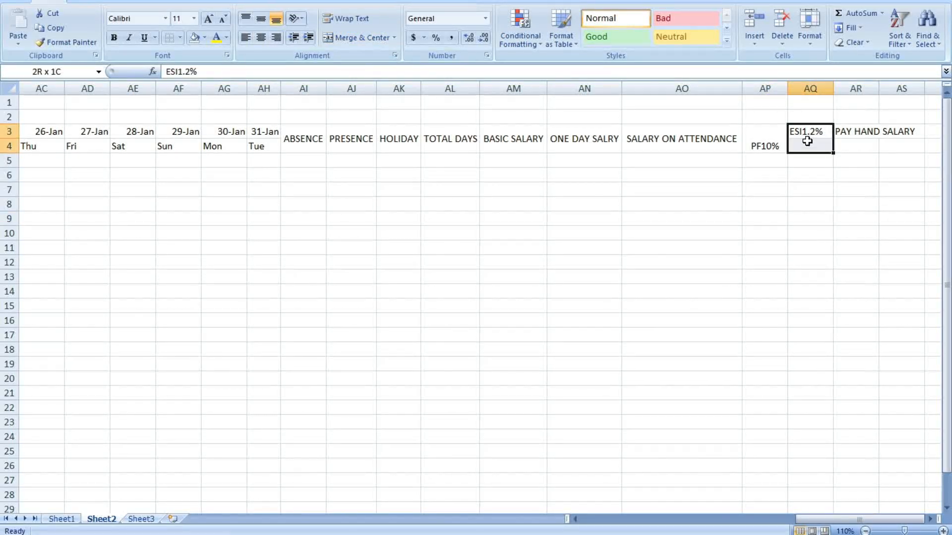
click(365, 37)
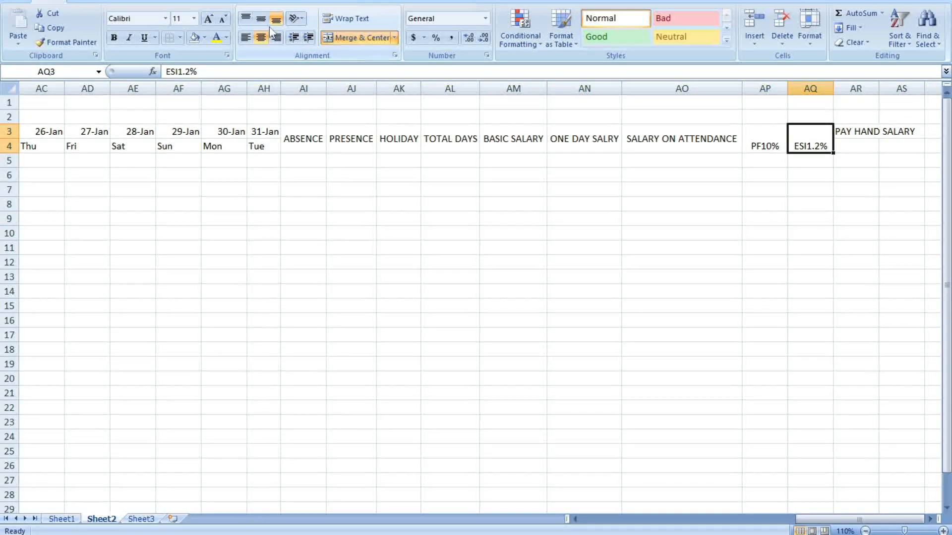
click(260, 19)
click(810, 218)
drag(843, 131, 862, 147)
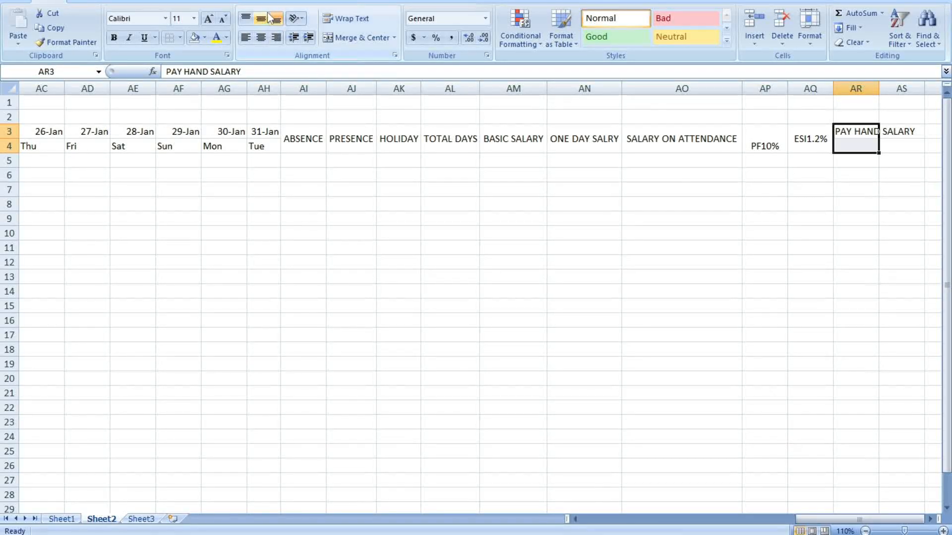
click(373, 36)
click(261, 20)
click(791, 219)
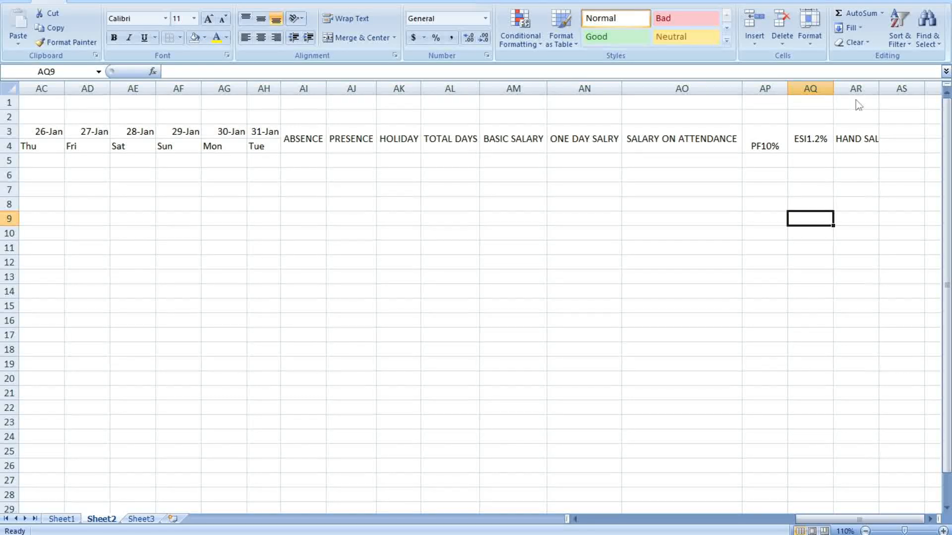
drag(293, 88, 849, 96)
double_click(879, 89)
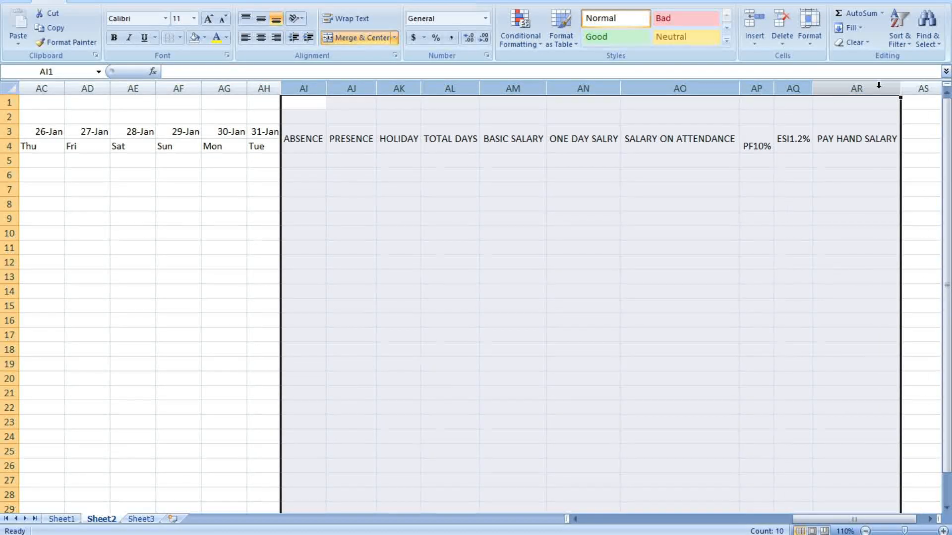
click(882, 216)
click(761, 142)
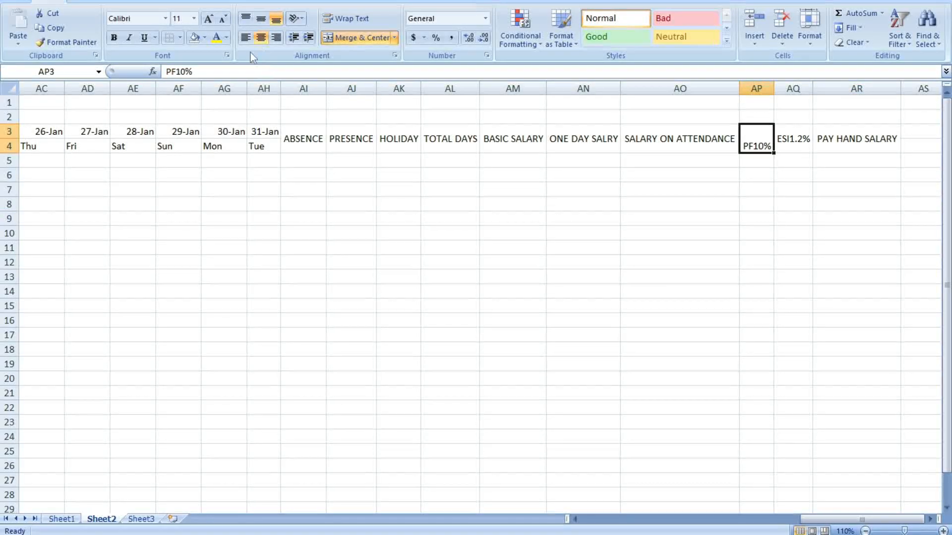
click(261, 20)
click(793, 276)
drag(315, 152, 859, 125)
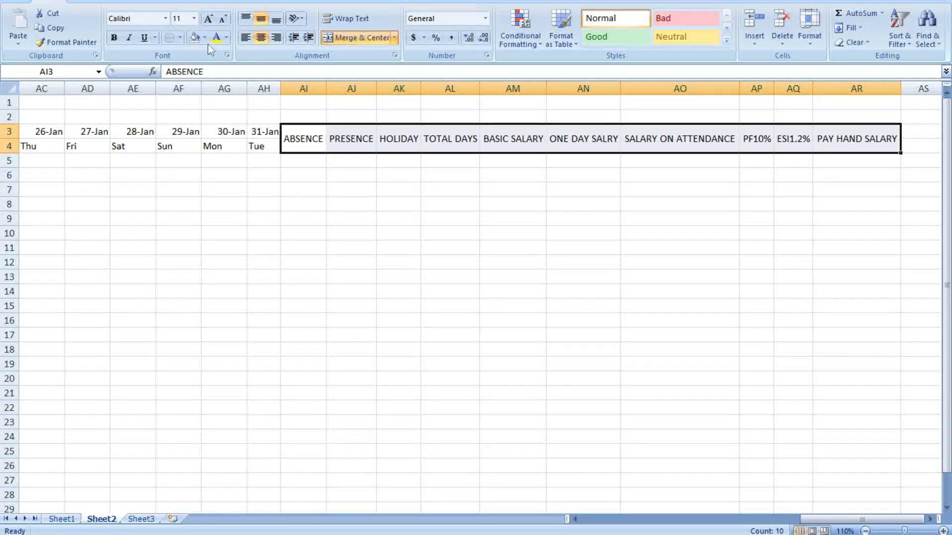
click(115, 39)
click(209, 19)
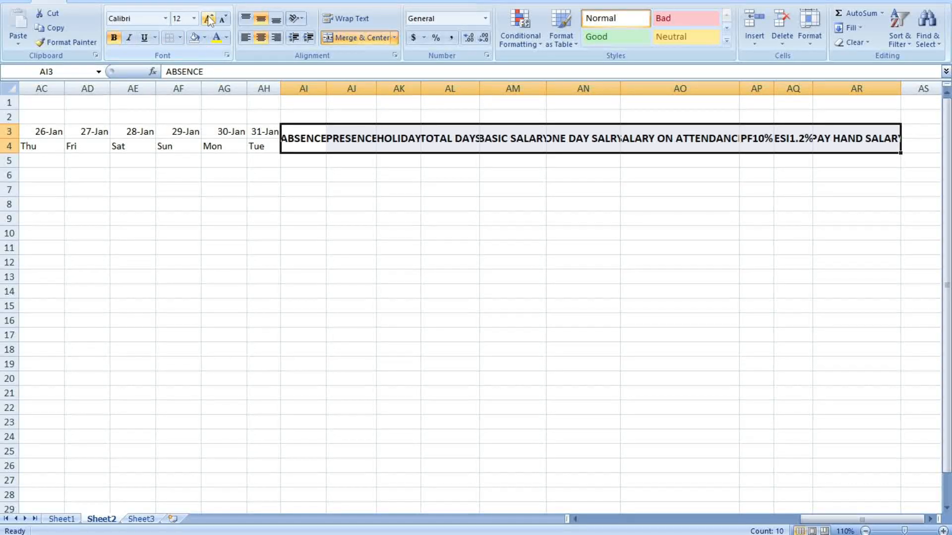
click(622, 247)
drag(302, 89, 890, 91)
double_click(901, 89)
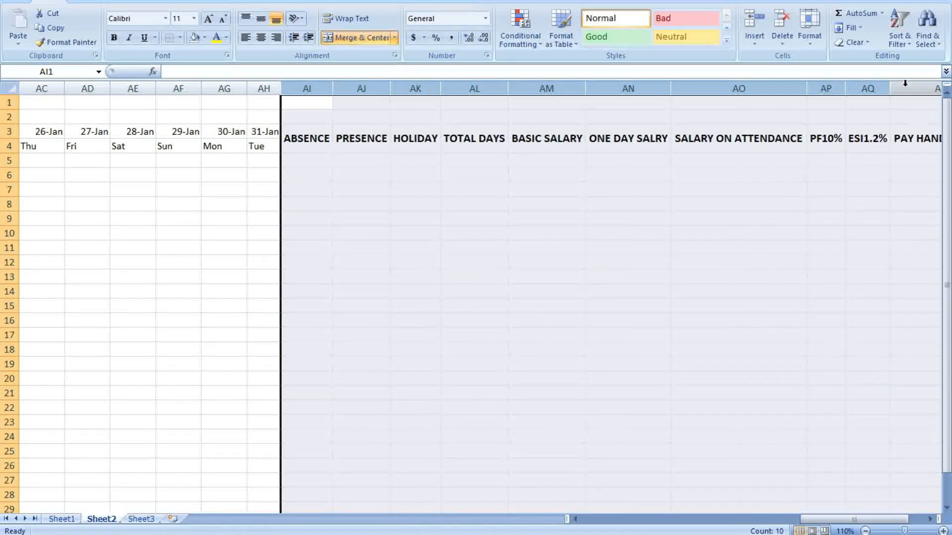
click(868, 248)
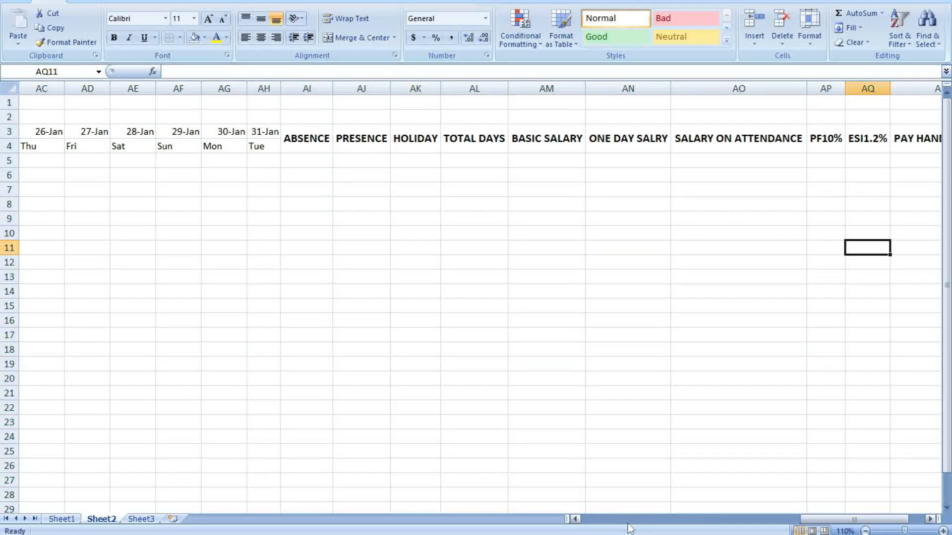
click(658, 520)
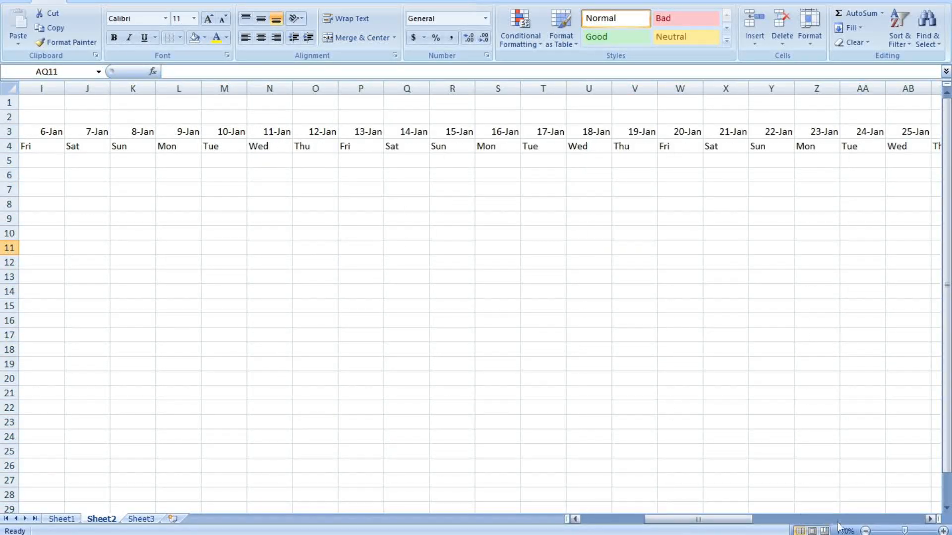
mouse_move(658, 520)
mouse_down()
mouse_move(670, 519)
mouse_move(646, 520)
mouse_up()
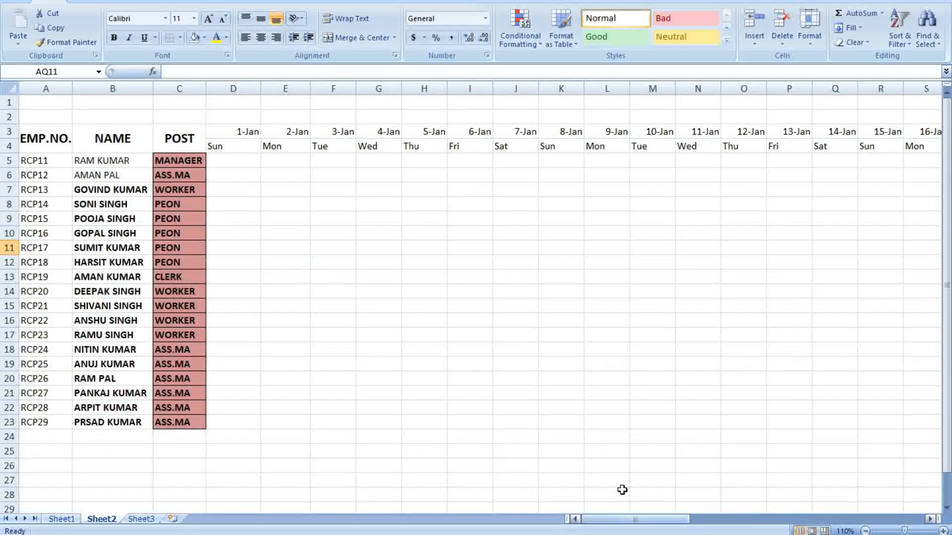
Remove the red fill and stray borders from the POST cells C5:C23
drag(174, 160, 192, 423)
click(170, 38)
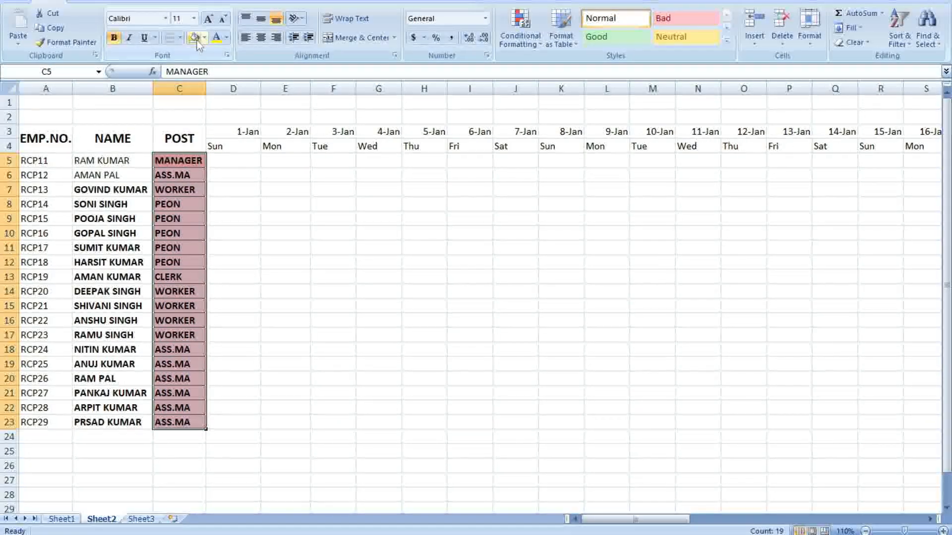
click(337, 230)
drag(177, 160, 189, 363)
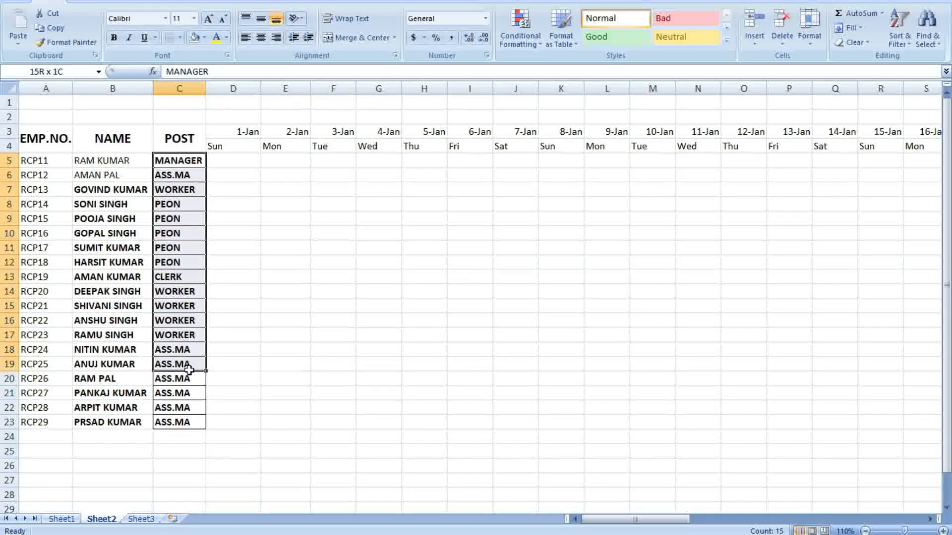
drag(190, 426, 191, 424)
click(170, 38)
click(429, 216)
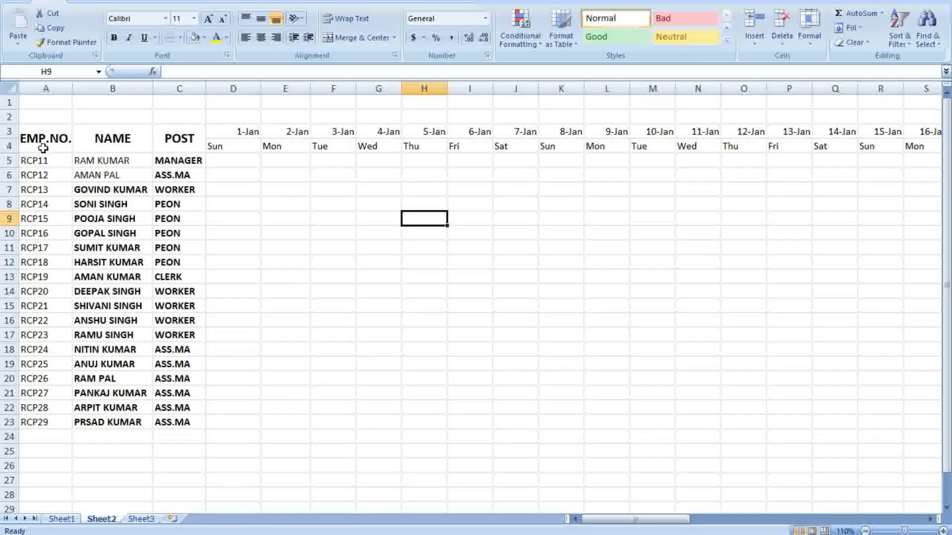
Apply All Borders to the whole table from A3 through AR24
drag(36, 127, 850, 439)
click(180, 38)
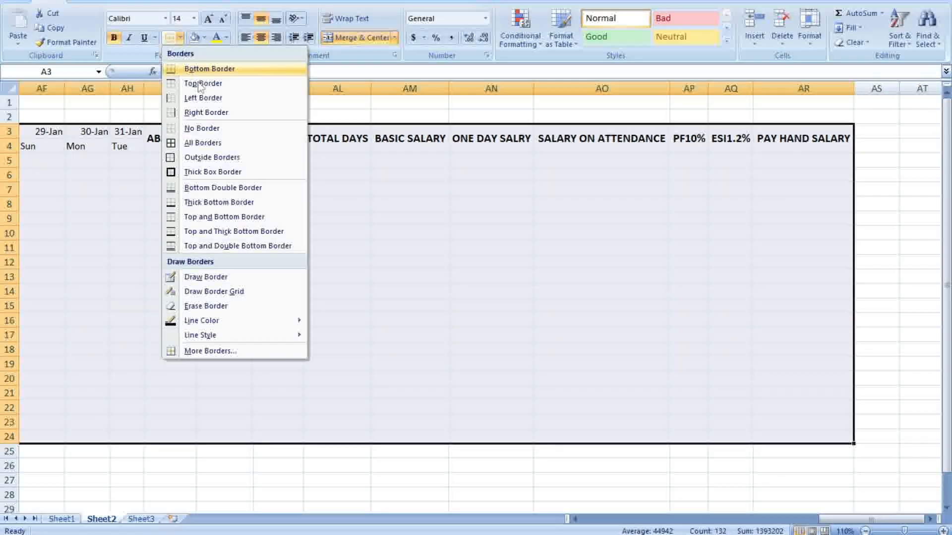
click(197, 143)
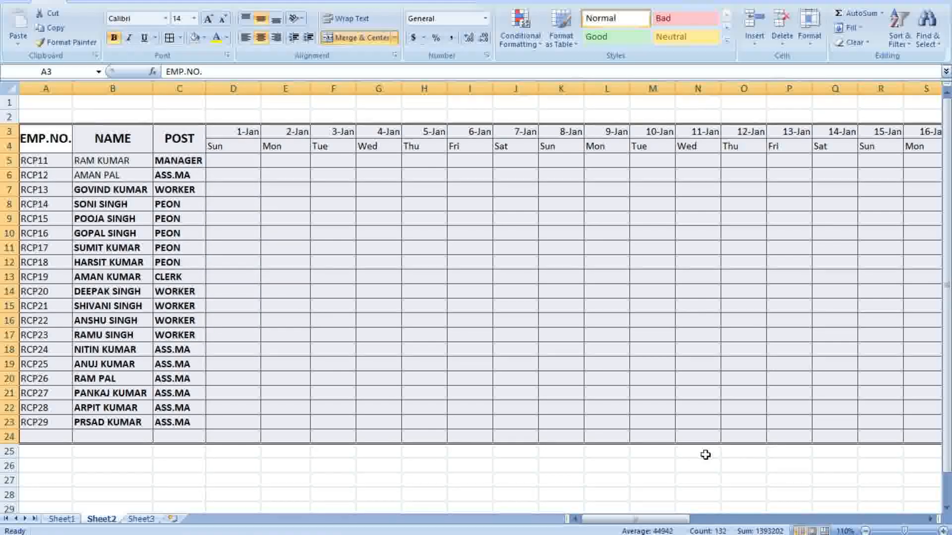
click(704, 452)
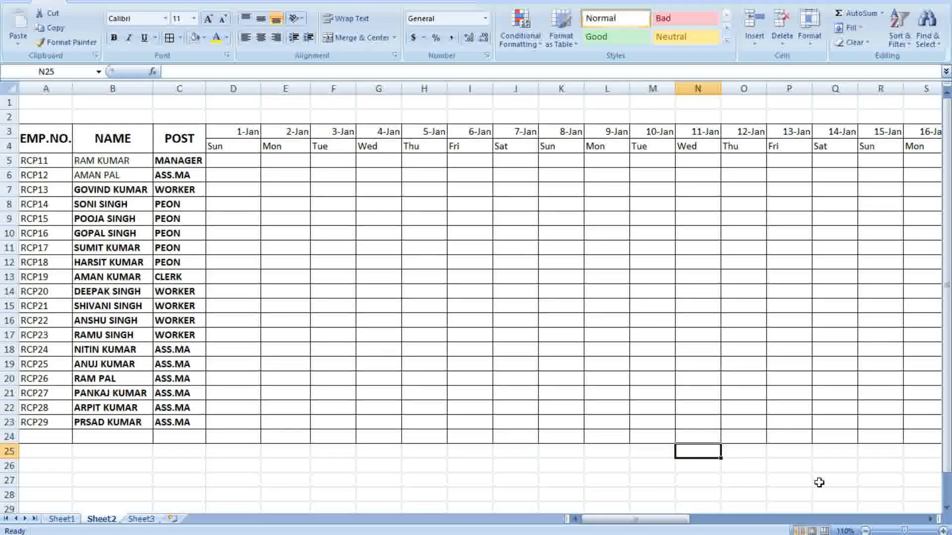
click(19, 20)
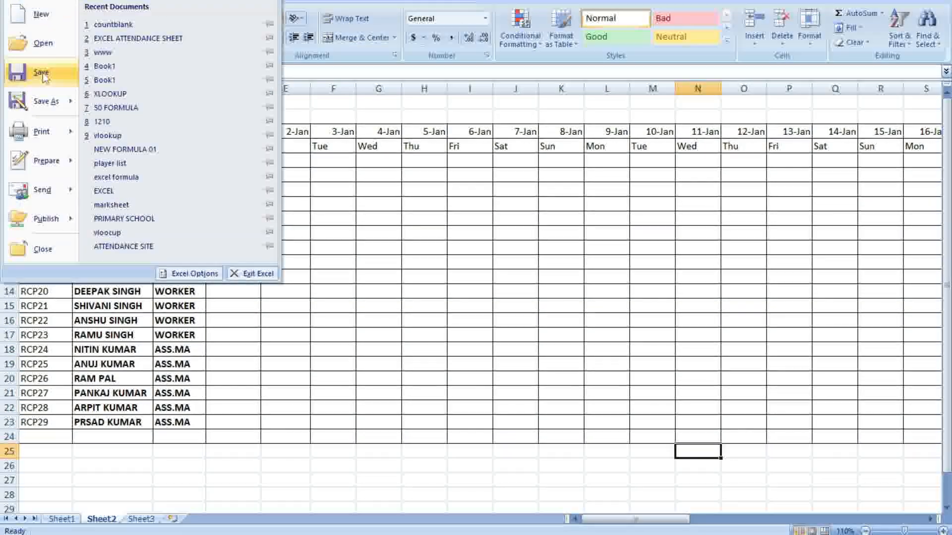
click(42, 73)
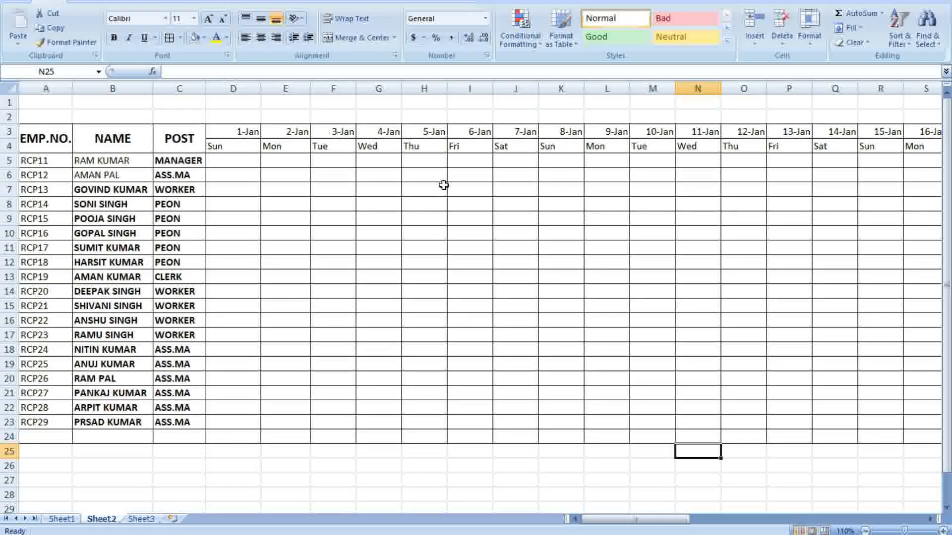
Make the 1-Jan Sunday cells D5:D23 red, in both text and fill
drag(645, 519, 620, 526)
drag(241, 160, 238, 440)
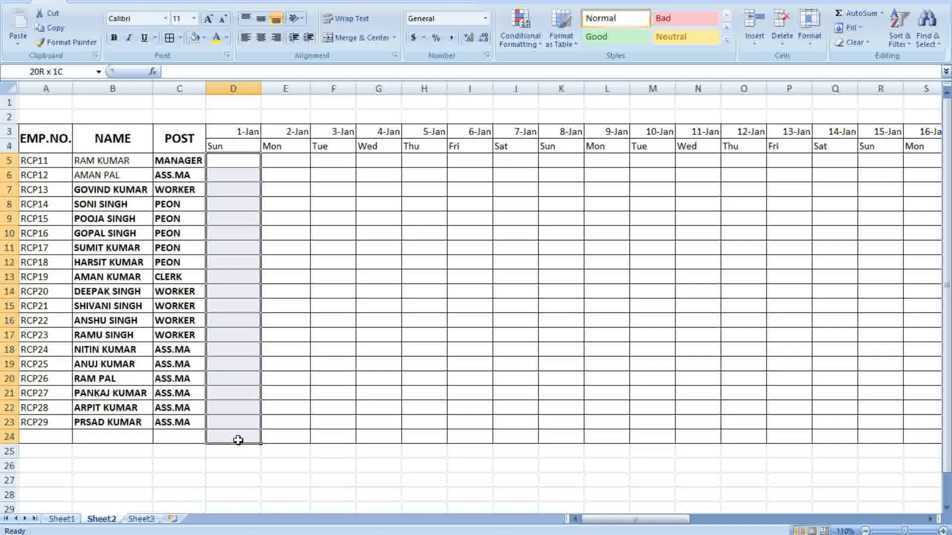
click(278, 277)
click(233, 159)
drag(233, 158, 251, 424)
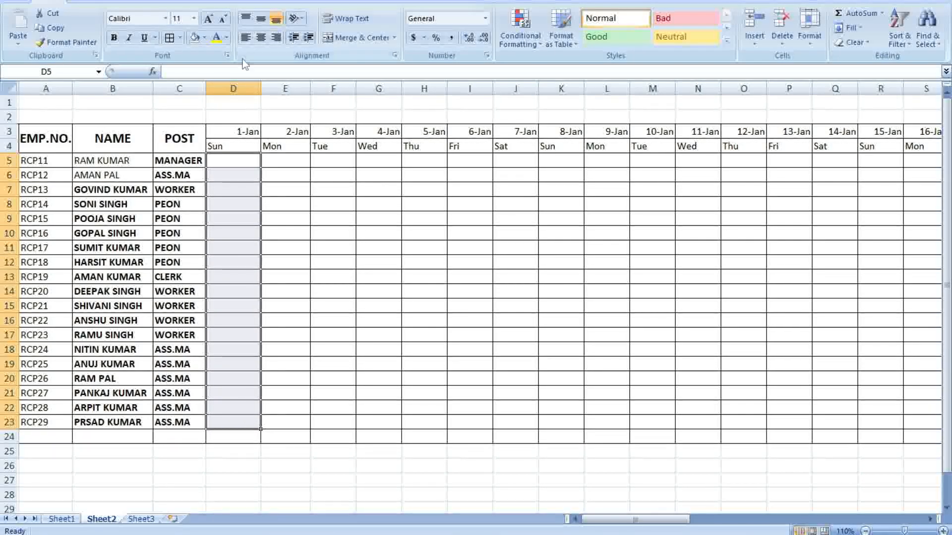
click(226, 37)
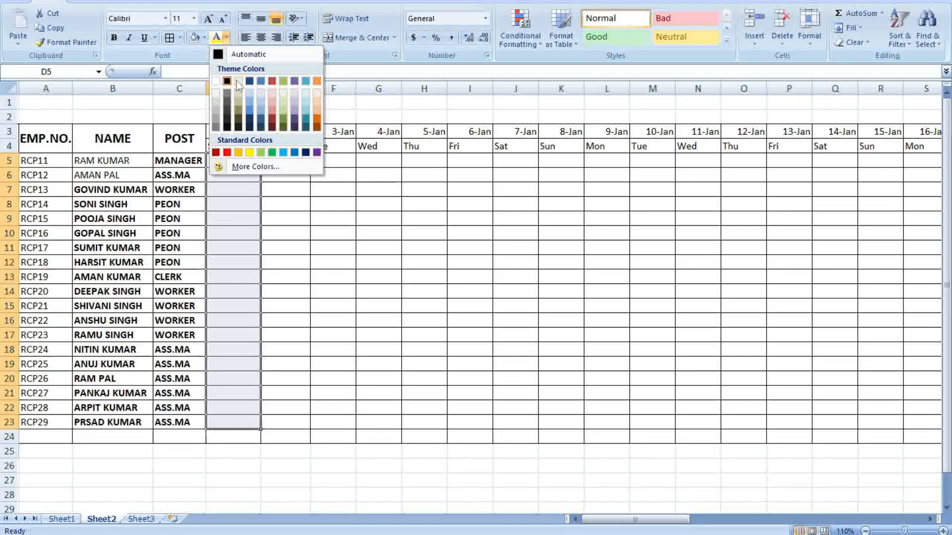
click(227, 153)
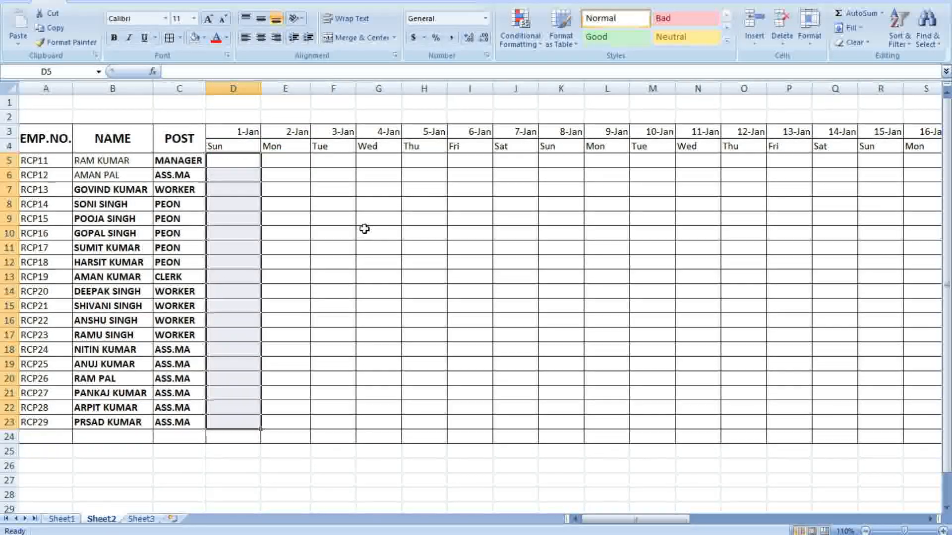
click(205, 38)
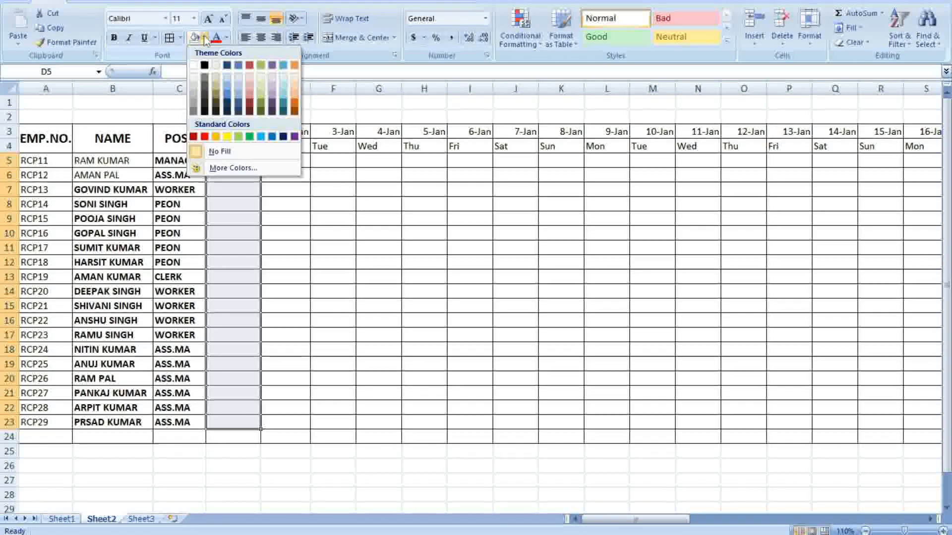
click(204, 137)
click(468, 219)
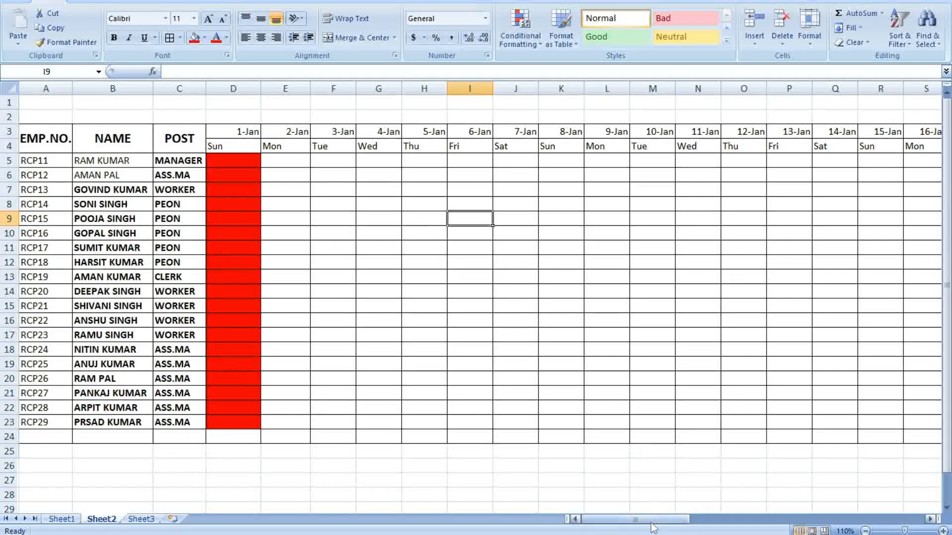
Fill the 8-Jan Sunday column K4:K23 and the D4 Sun label red
drag(560, 146, 561, 426)
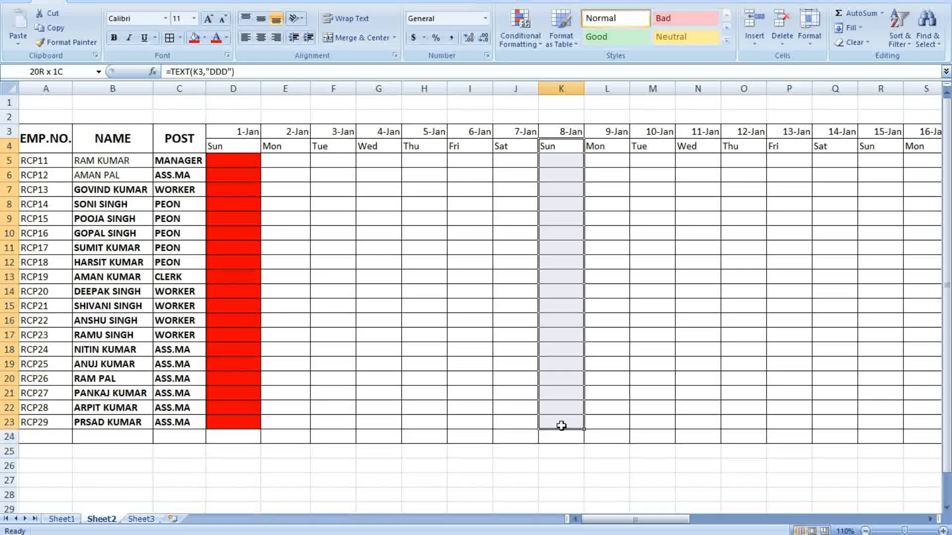
click(194, 38)
click(235, 147)
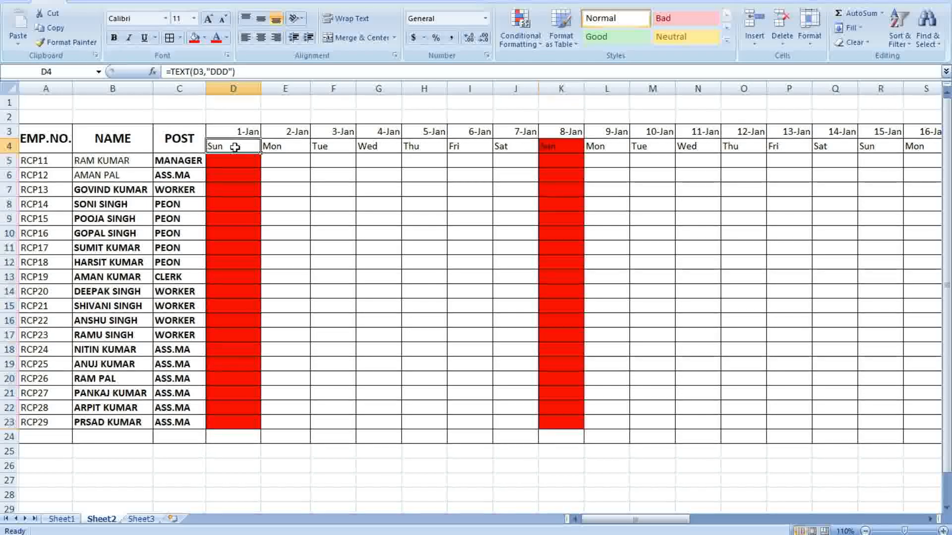
drag(234, 147, 234, 132)
click(193, 38)
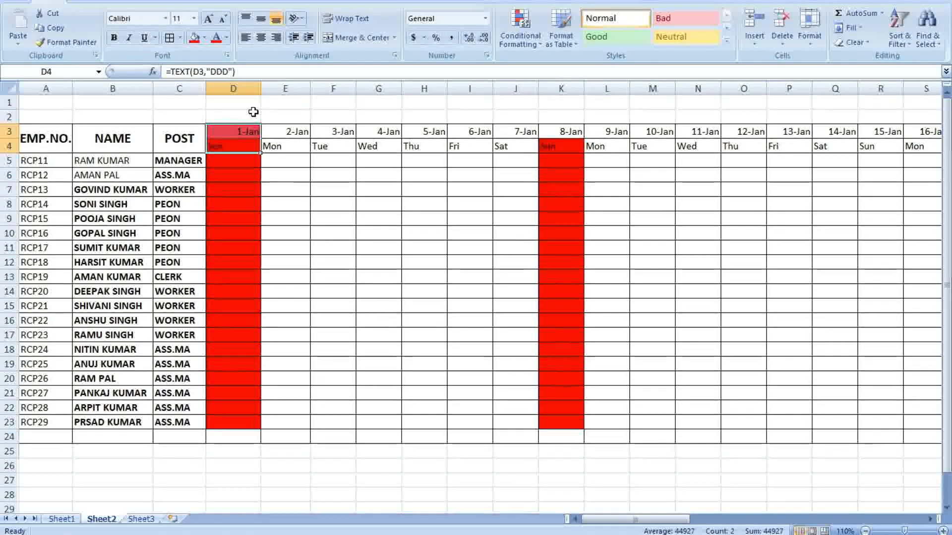
key(ctrl+z)
click(246, 149)
click(194, 40)
click(395, 233)
click(440, 220)
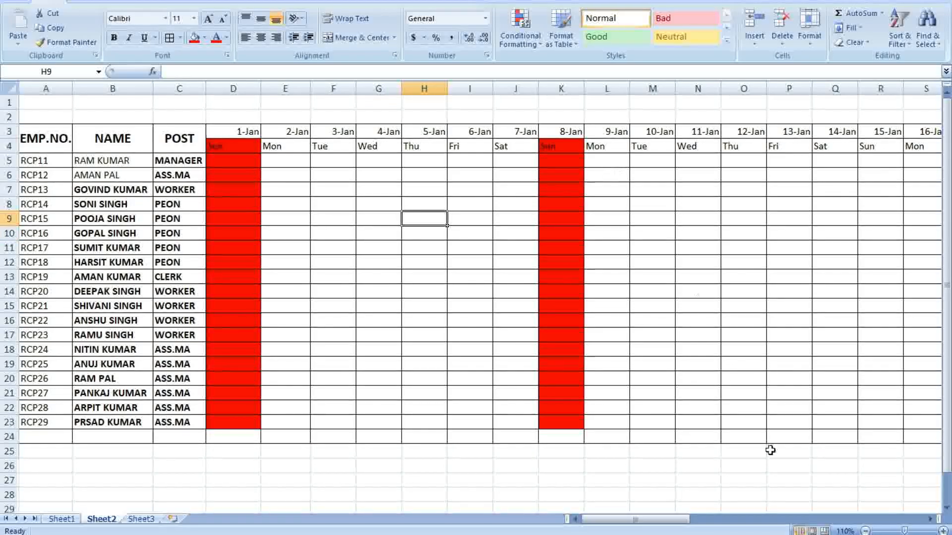
Fill the 15-, 22- and 29-Jan Sunday columns R, Y and AF (rows 4–23) red
drag(683, 519, 768, 516)
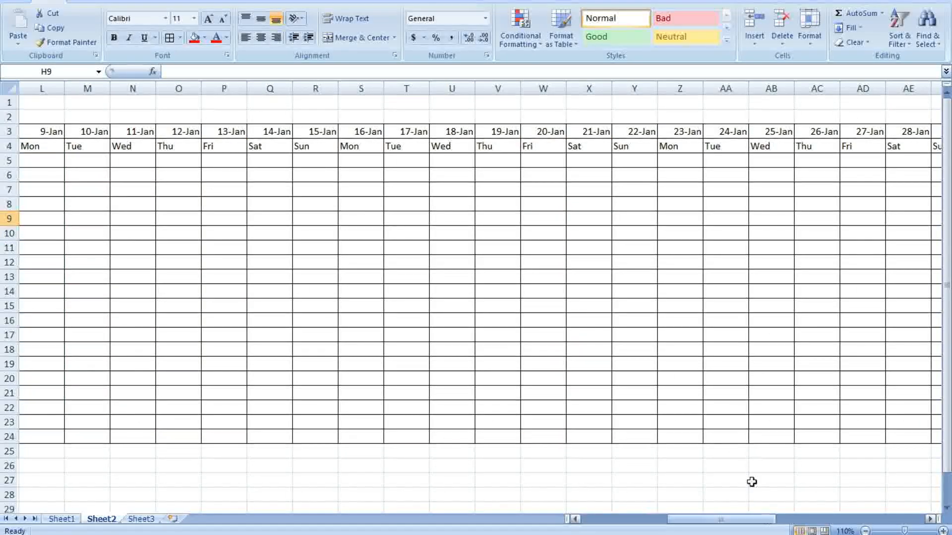
drag(308, 147, 311, 426)
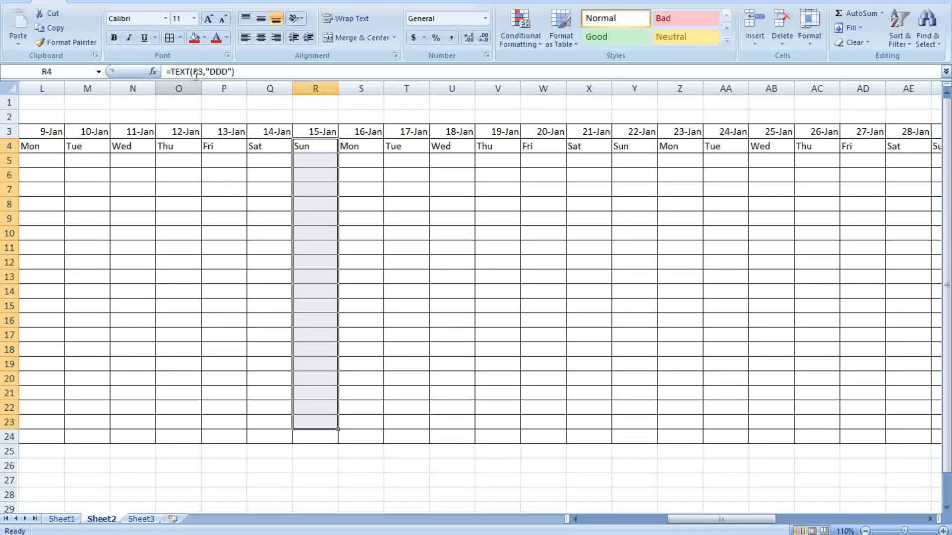
click(194, 38)
drag(629, 148, 639, 427)
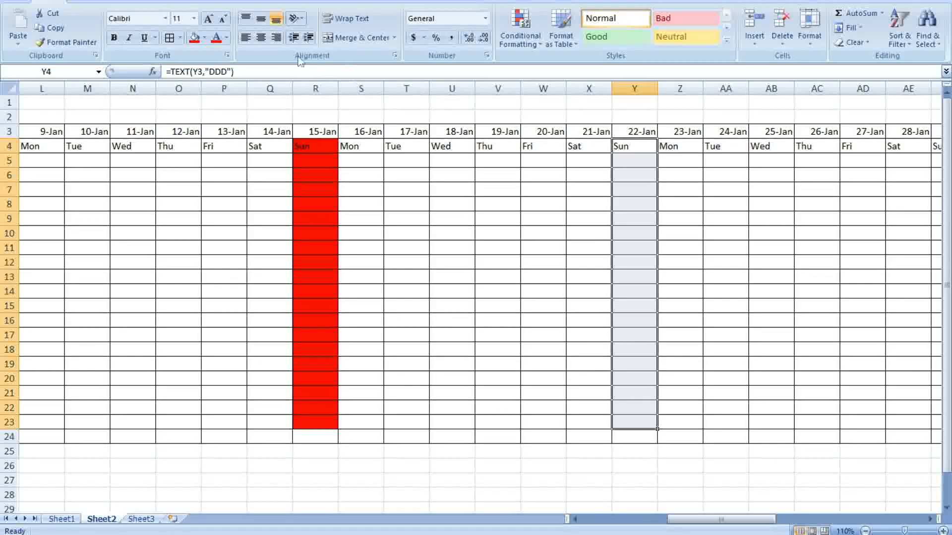
click(199, 37)
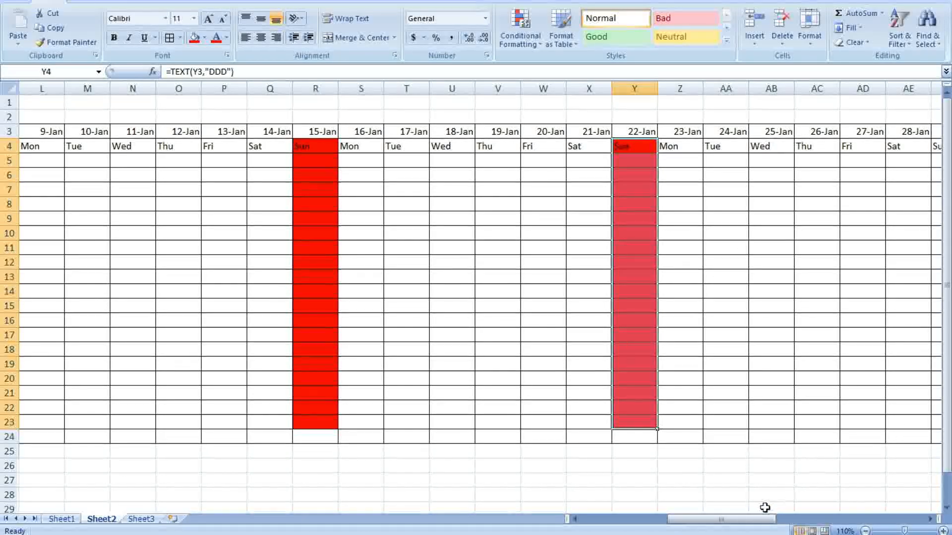
drag(757, 521, 805, 521)
drag(684, 146, 698, 421)
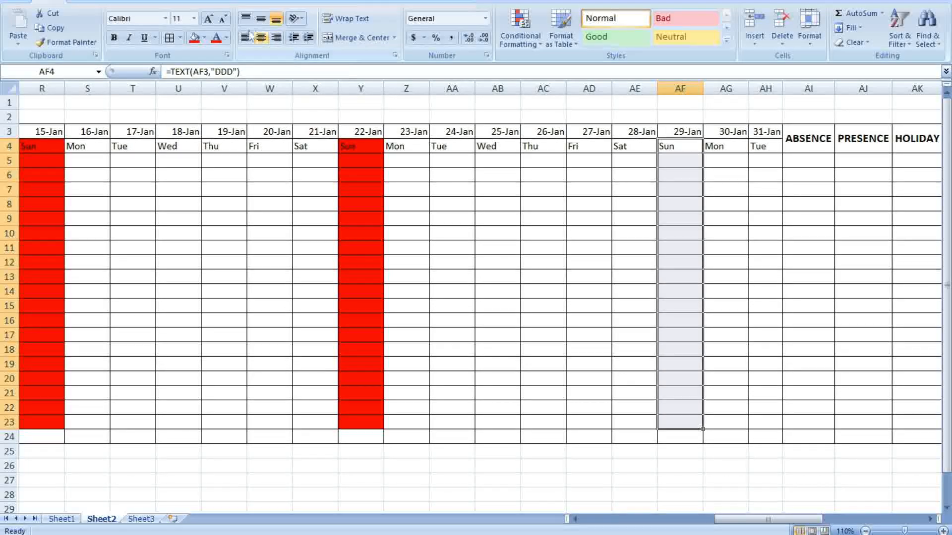
click(194, 39)
click(869, 302)
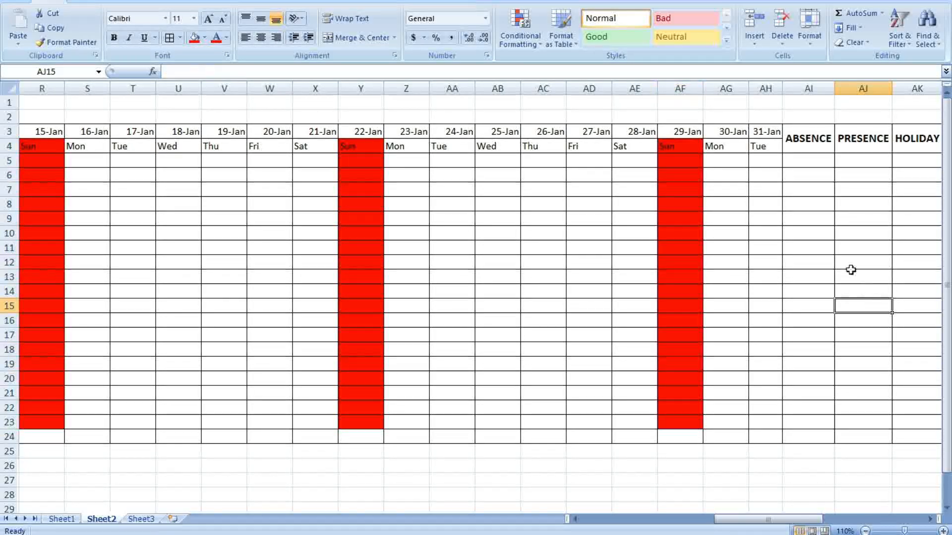
Save the workbook from the Office button menu
drag(801, 519, 668, 519)
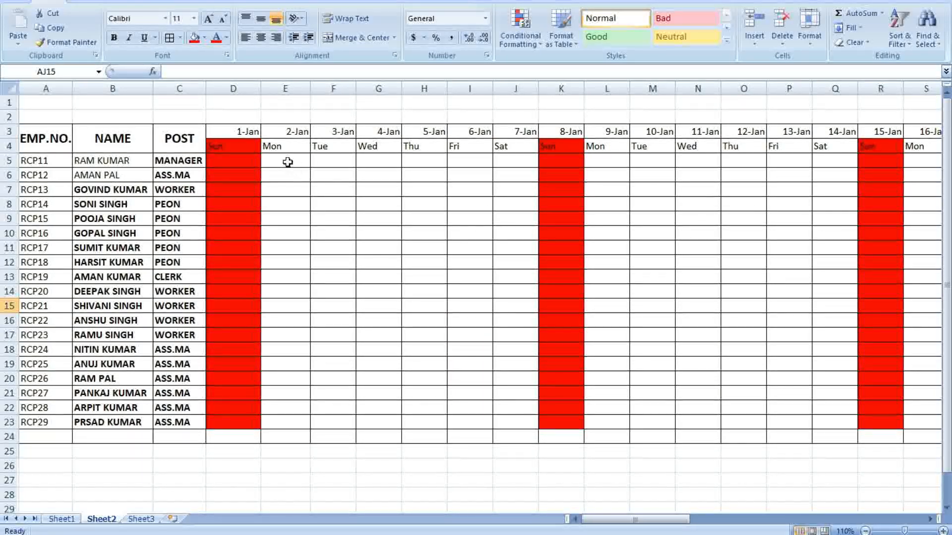
drag(267, 160, 506, 421)
click(540, 492)
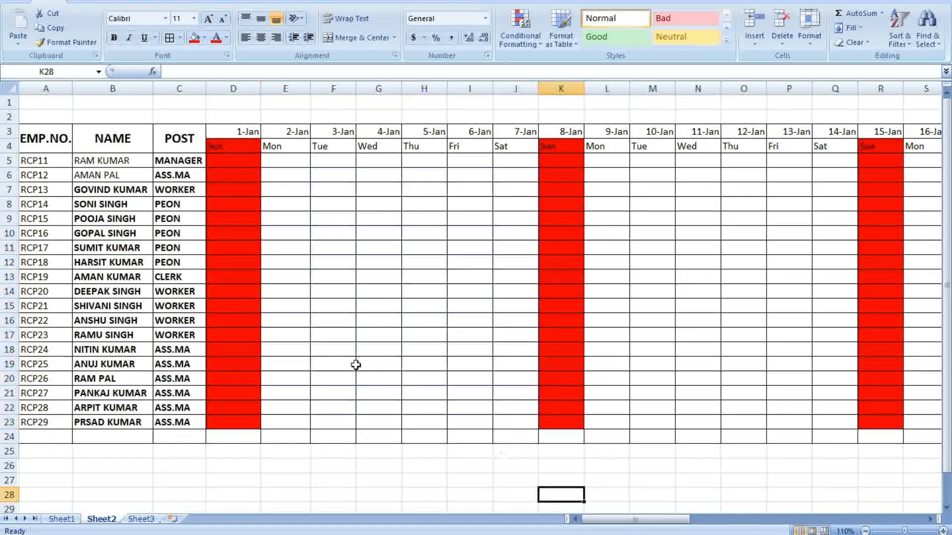
click(15, 1)
click(43, 73)
Set the D4 Sun label to No Fill, then select the date header rows D3:AH4
click(243, 145)
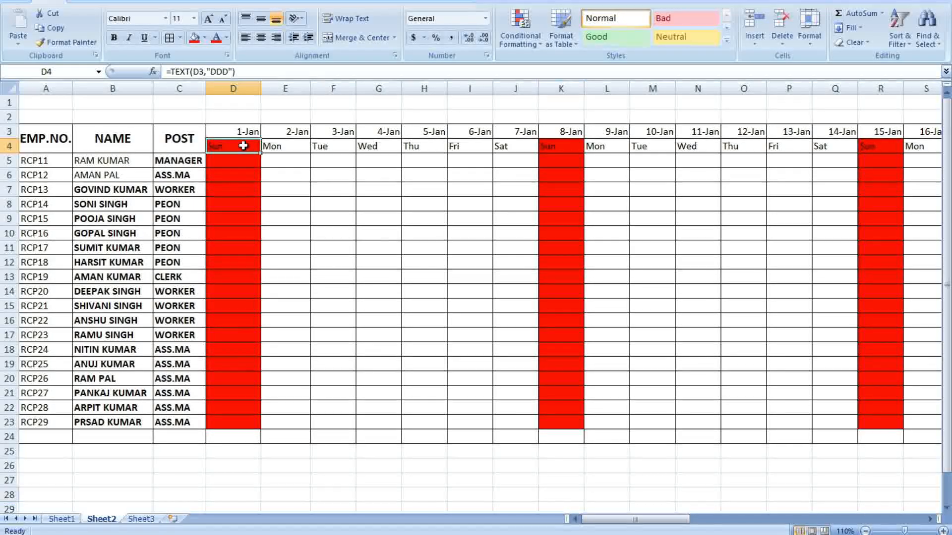
click(205, 39)
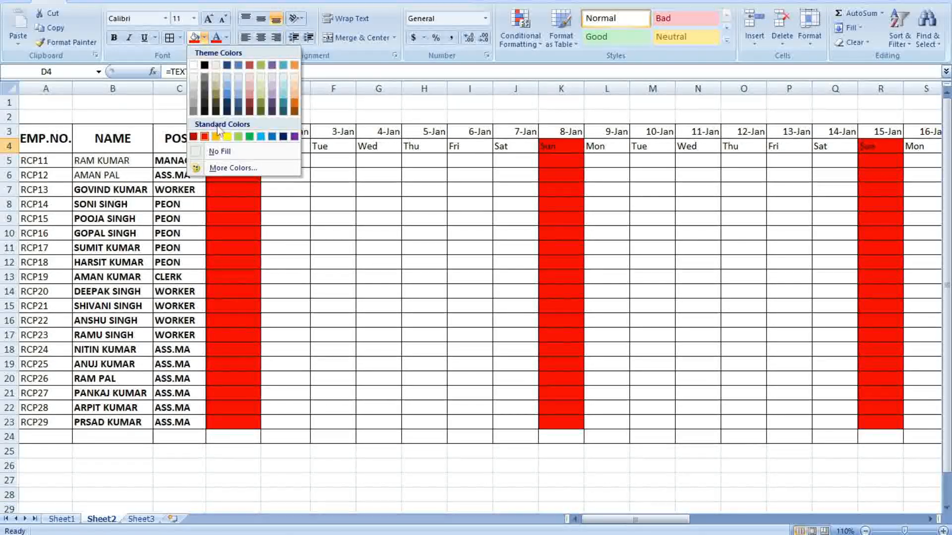
click(213, 152)
click(333, 174)
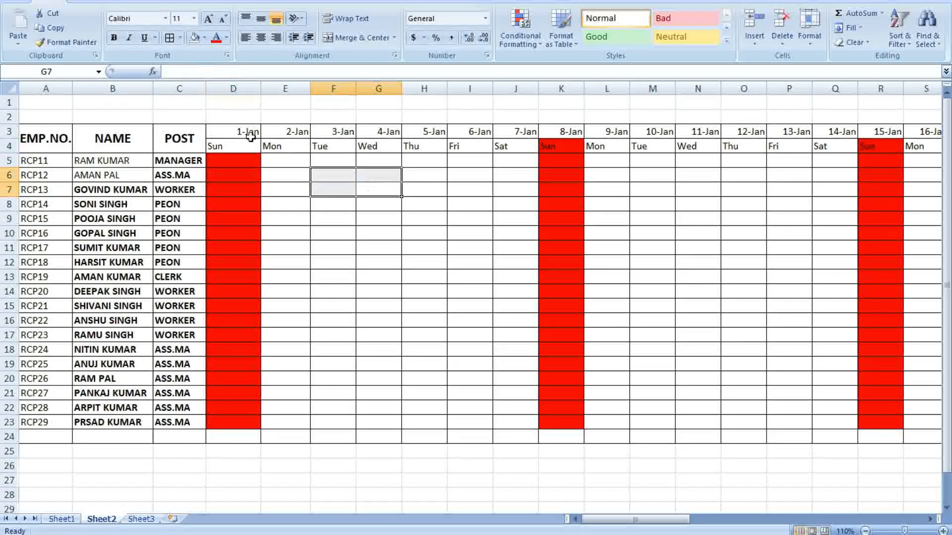
drag(251, 133, 527, 144)
drag(905, 139, 815, 143)
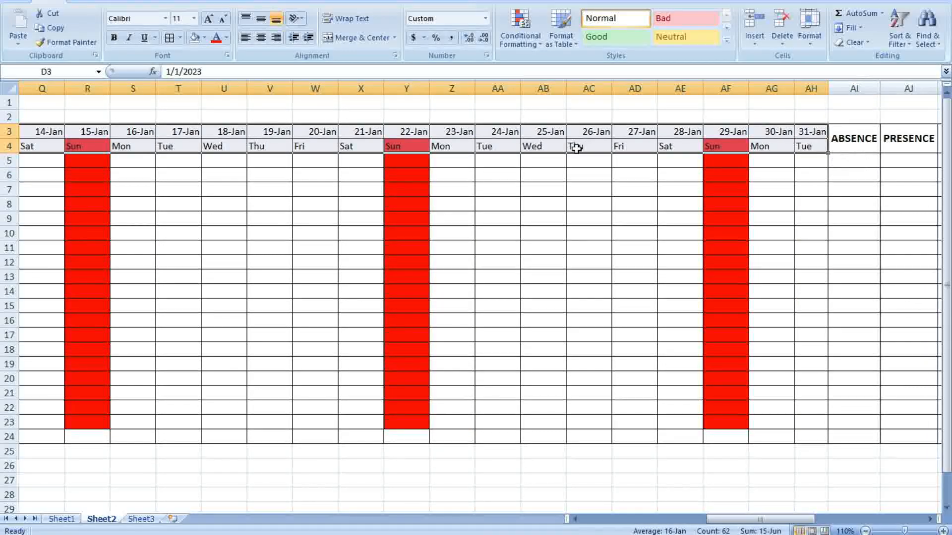
Make the date and weekday headers D3:AH4 bold on a yellow fill
click(204, 38)
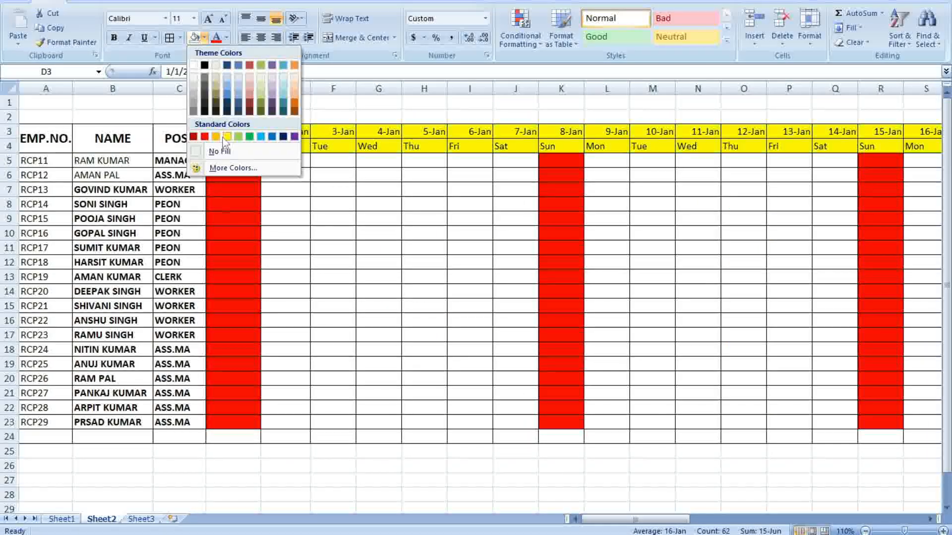
click(226, 137)
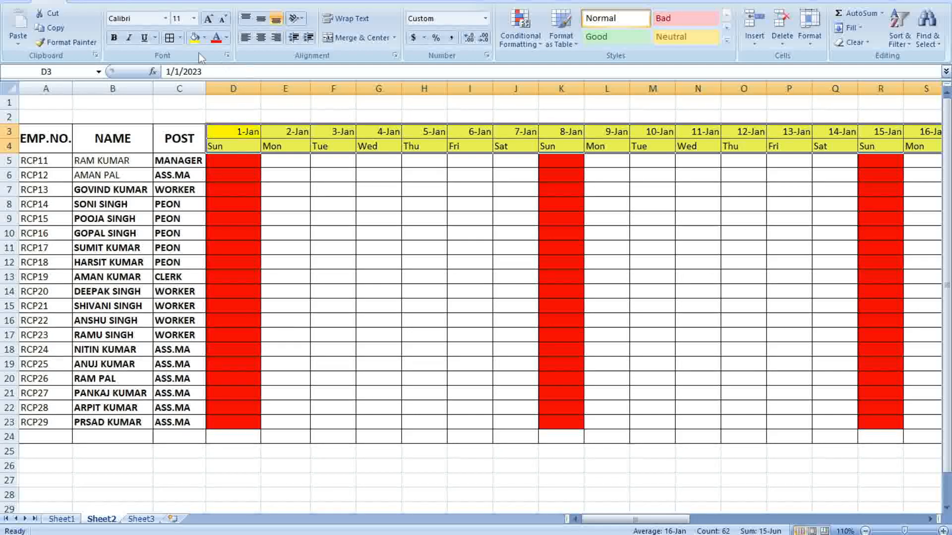
click(114, 38)
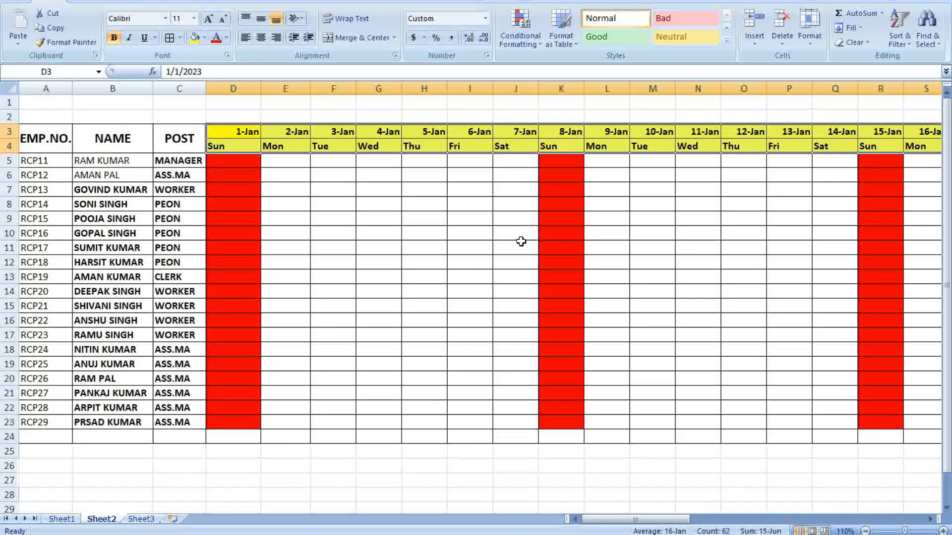
click(471, 225)
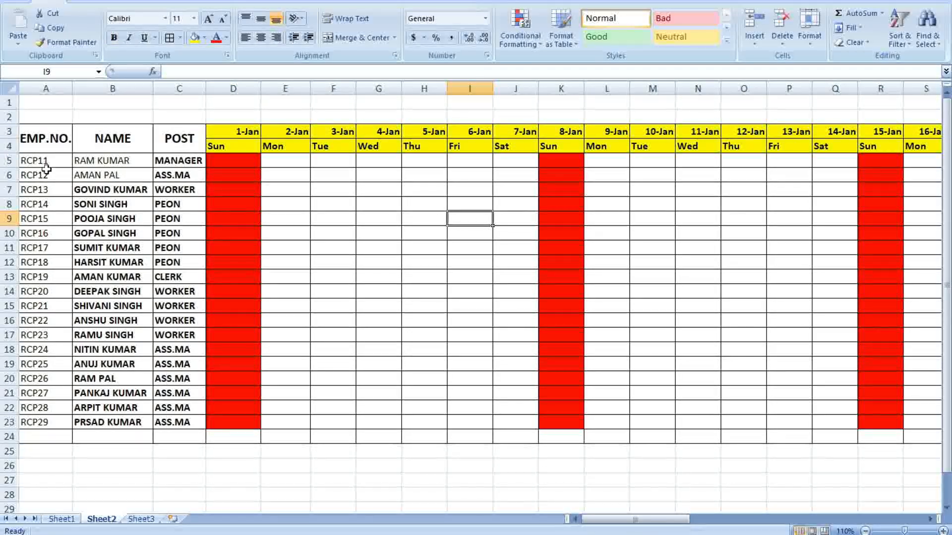
Make the employee details A5:C23 bold with an Aqua, Accent 5, Lighter 40% fill
drag(36, 162, 187, 421)
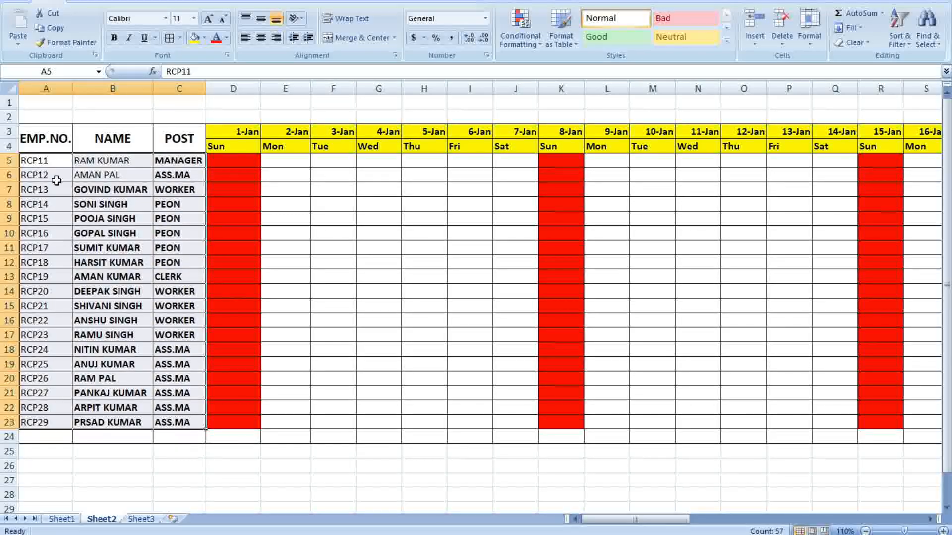
click(113, 39)
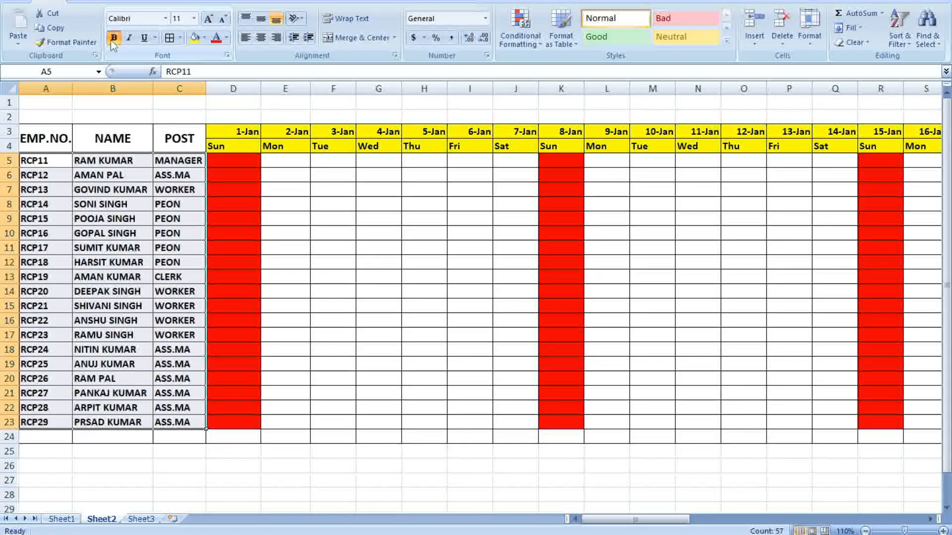
click(205, 38)
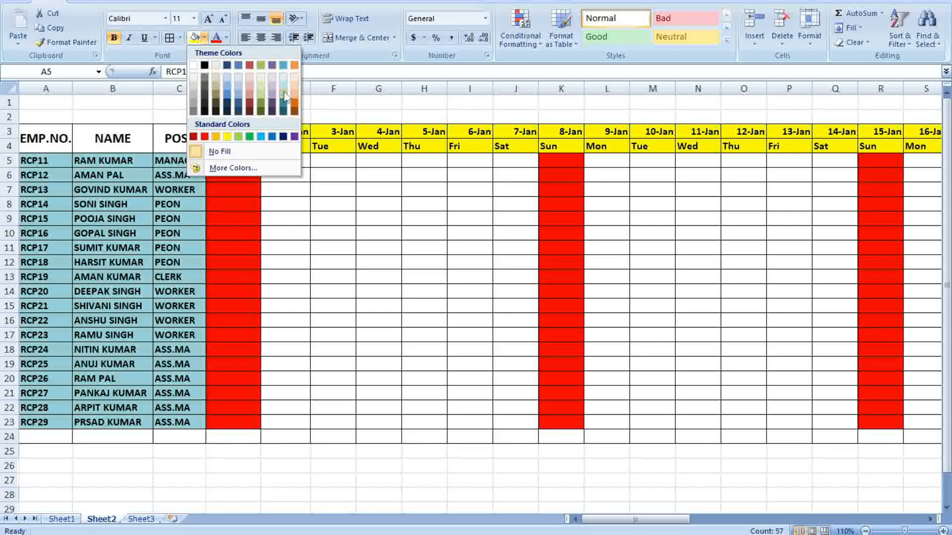
click(285, 96)
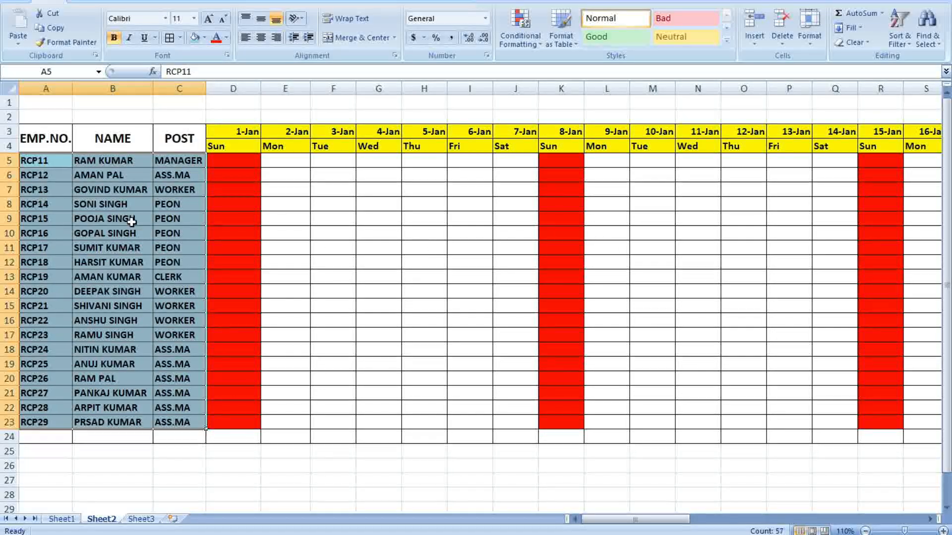
click(392, 233)
click(35, 142)
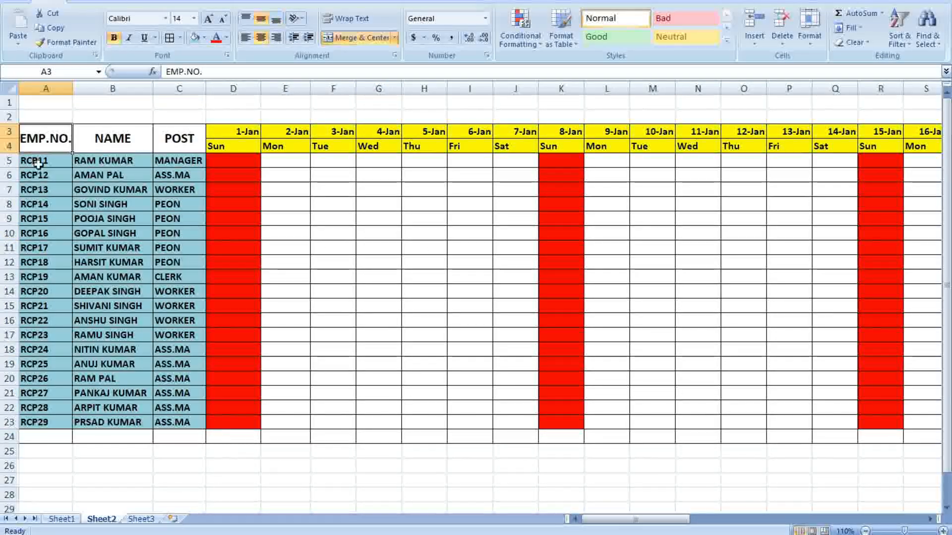
click(332, 225)
drag(45, 162, 64, 422)
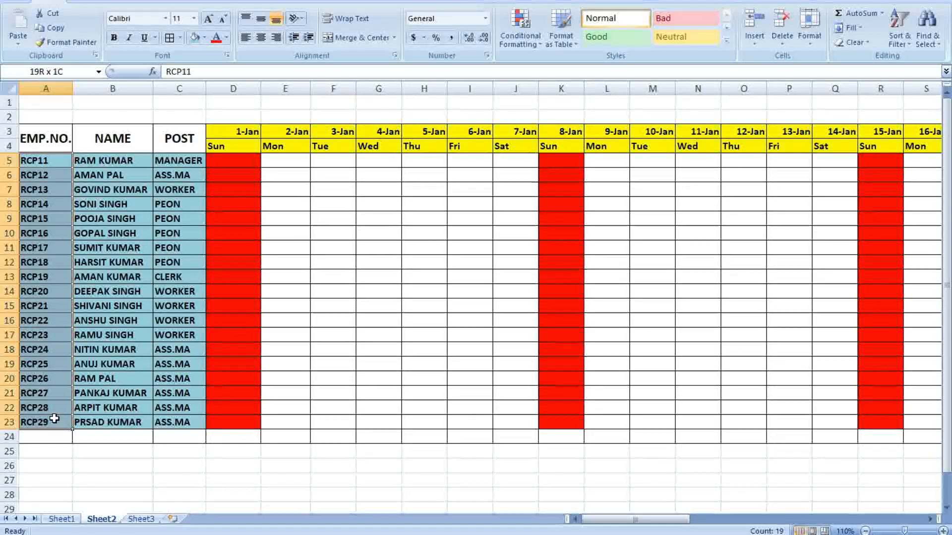
Colour employee numbers A5:A23 red and fill the EMP.NO., NAME, POST headers orange
click(215, 40)
click(371, 248)
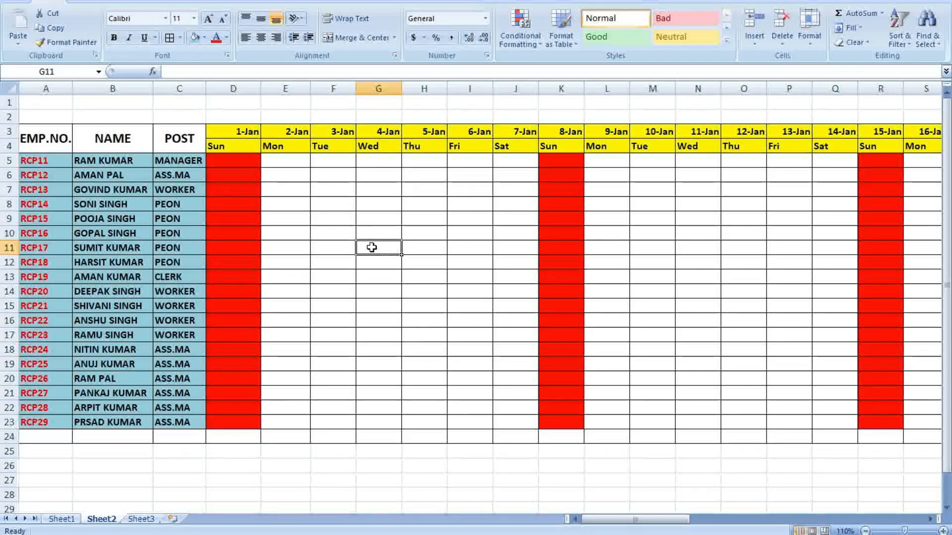
drag(44, 139, 178, 139)
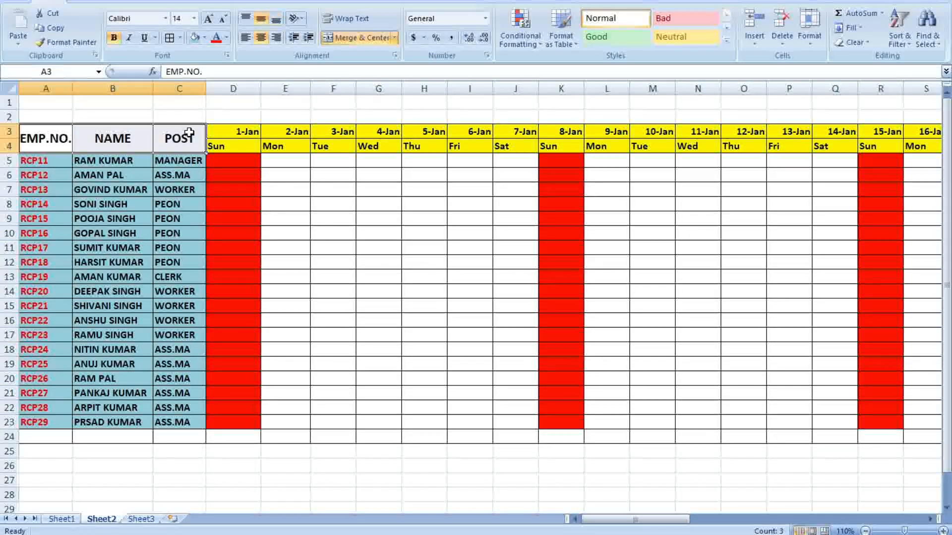
click(206, 38)
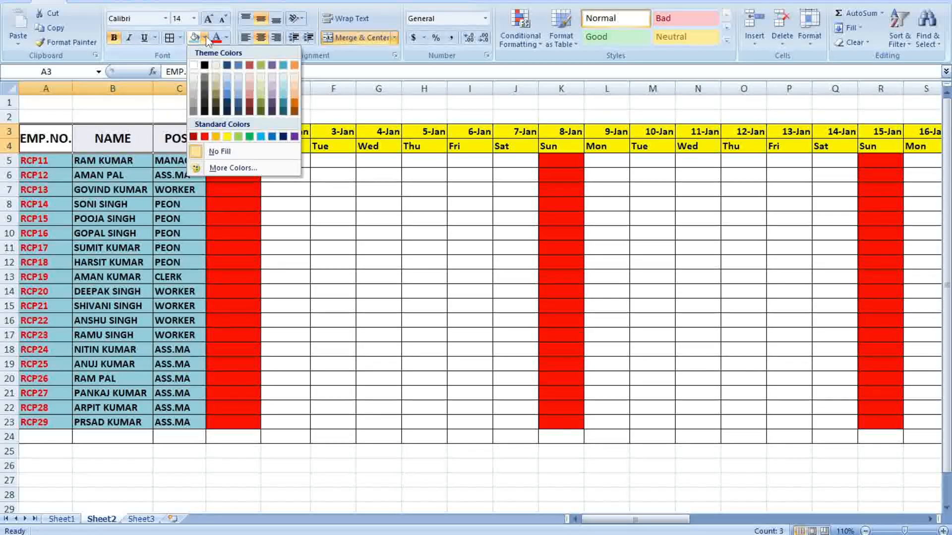
click(294, 105)
click(379, 204)
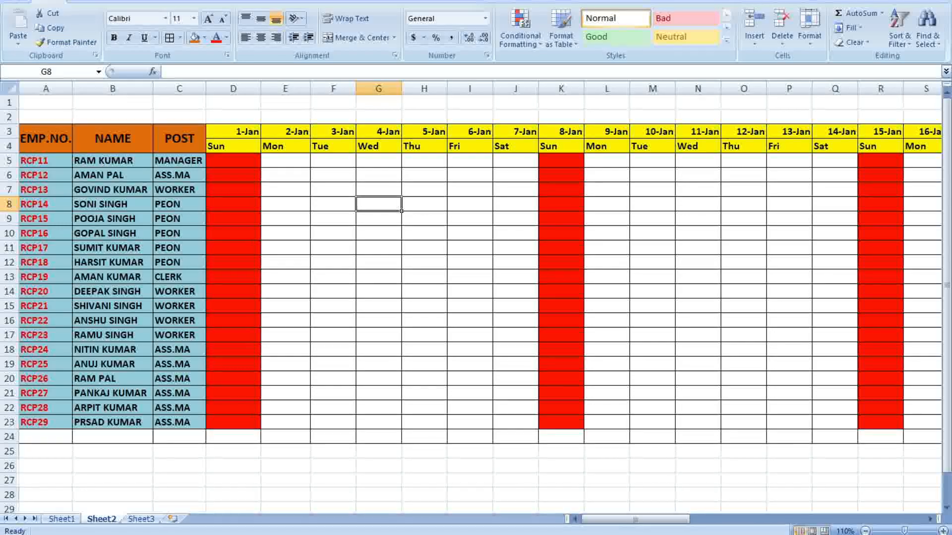
Look over the Save As options in the Office menu, then close it without saving
click(10, 7)
click(663, 289)
click(697, 291)
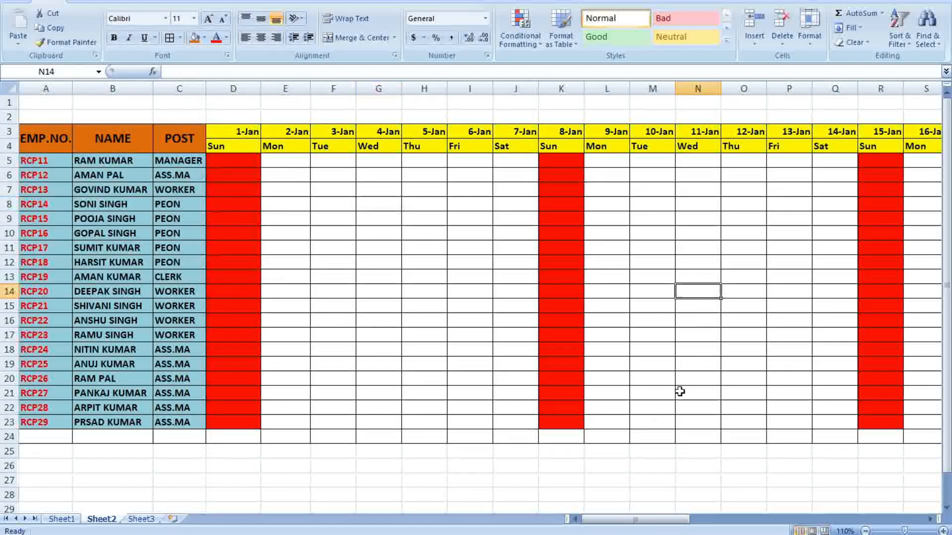
drag(595, 512, 680, 470)
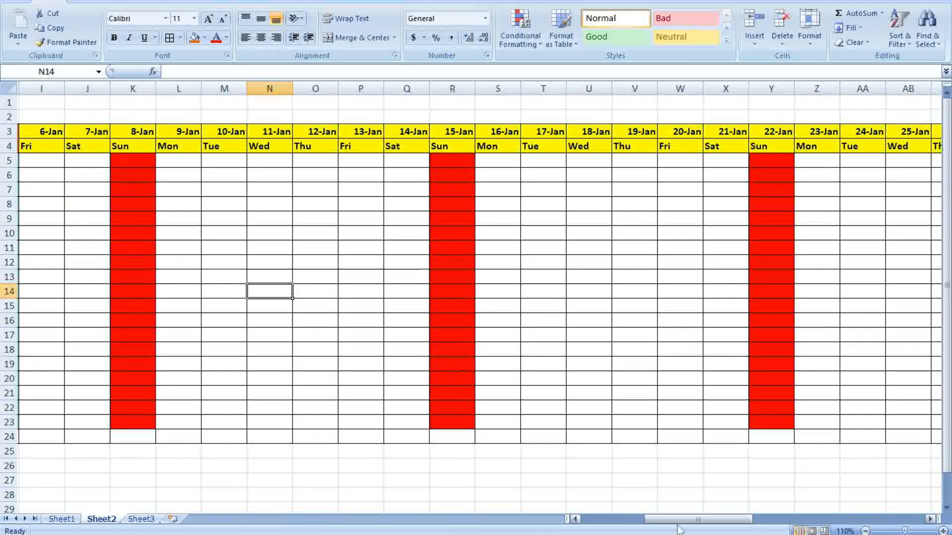
drag(700, 525, 640, 510)
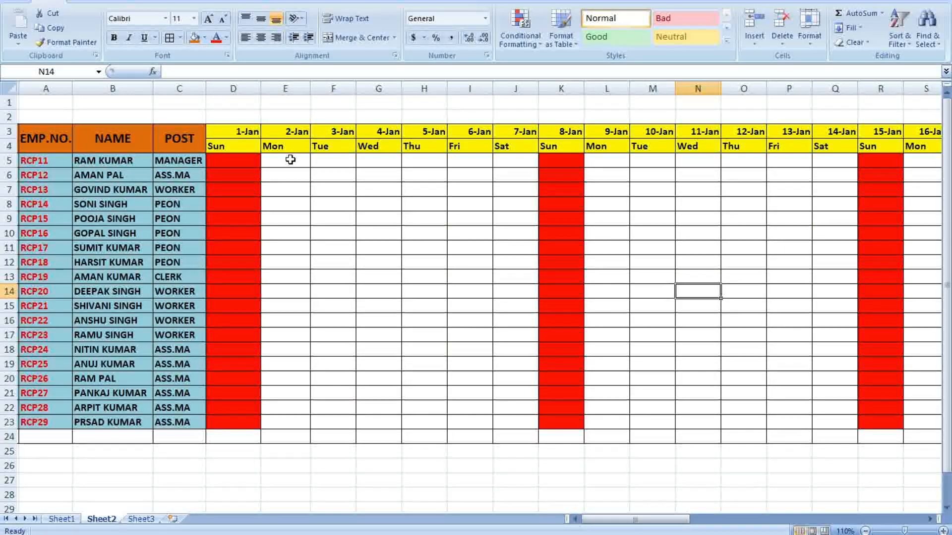
Enter P in E5 and fill it across the 2-Jan to 7-Jan workdays
text(P)
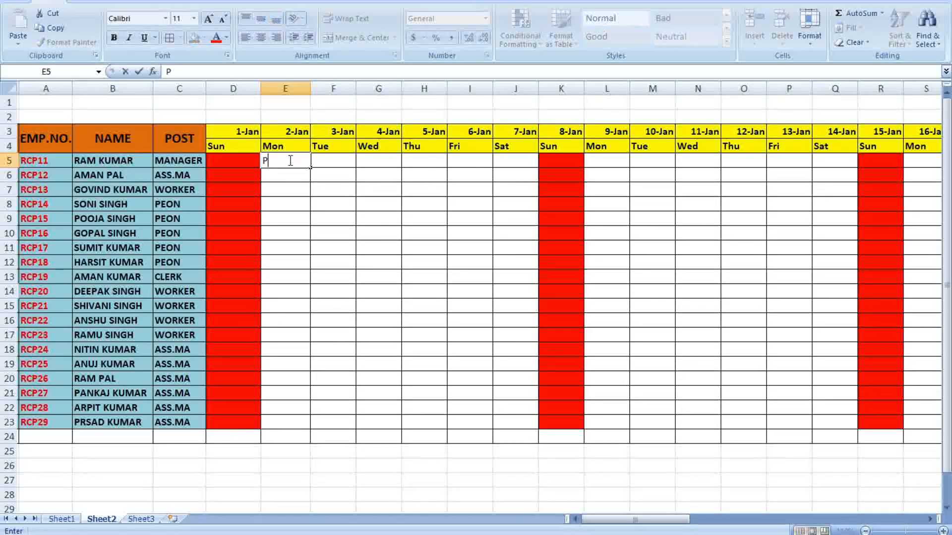
click(363, 204)
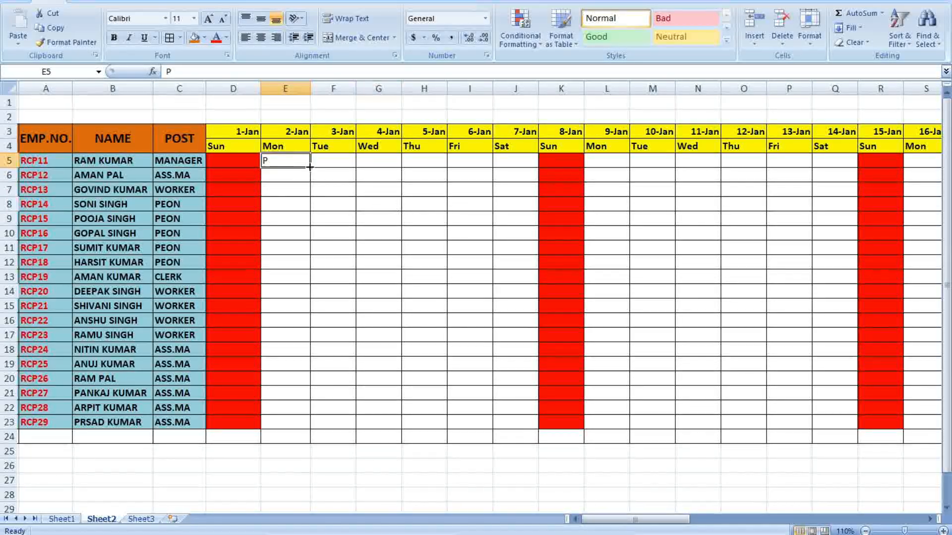
drag(310, 167, 544, 439)
Enter P for 9-Jan to 14-Jan and fill the week down to row 23
click(603, 164)
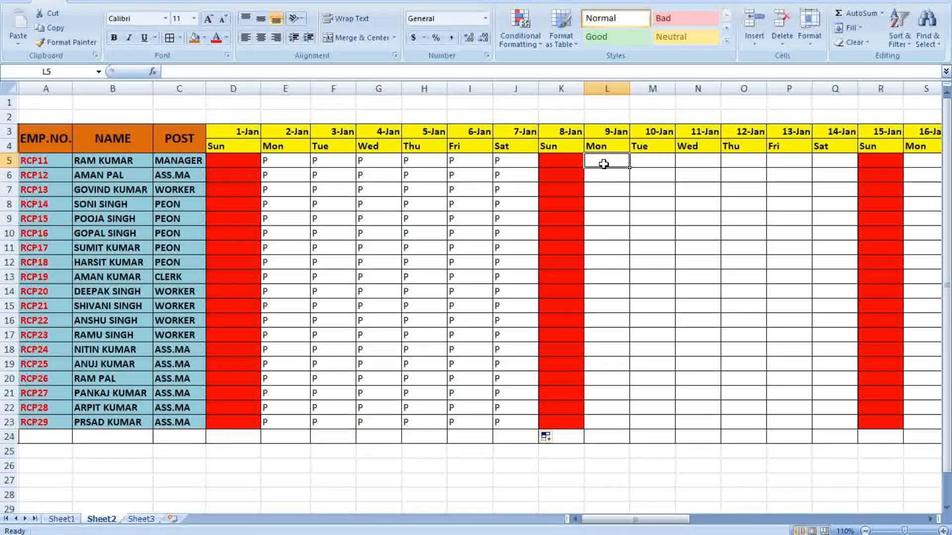
text(P)
click(652, 222)
click(618, 162)
drag(703, 170, 834, 287)
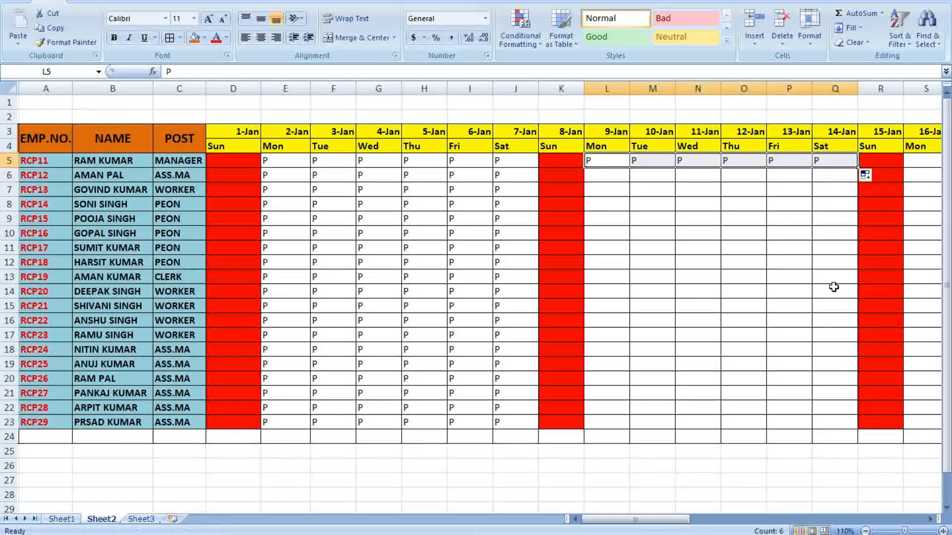
drag(861, 171, 863, 428)
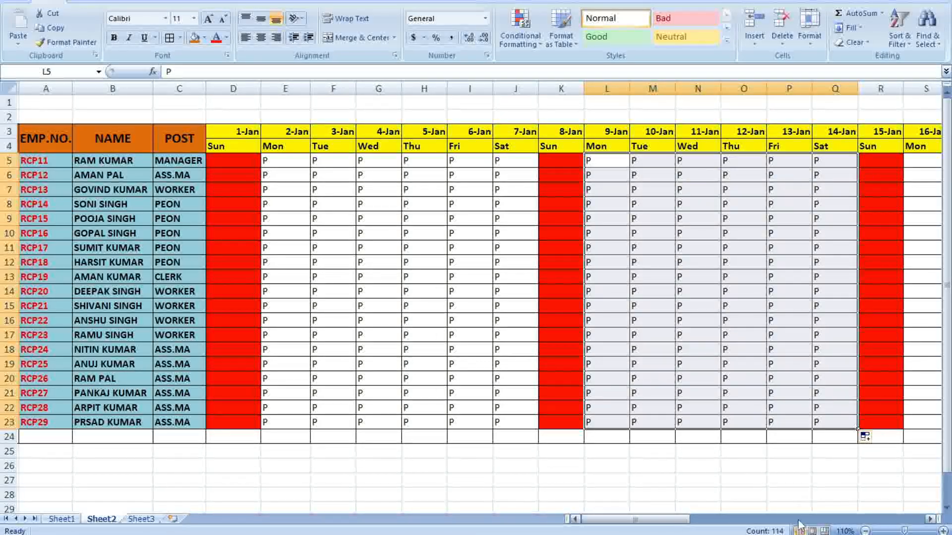
drag(686, 523, 704, 521)
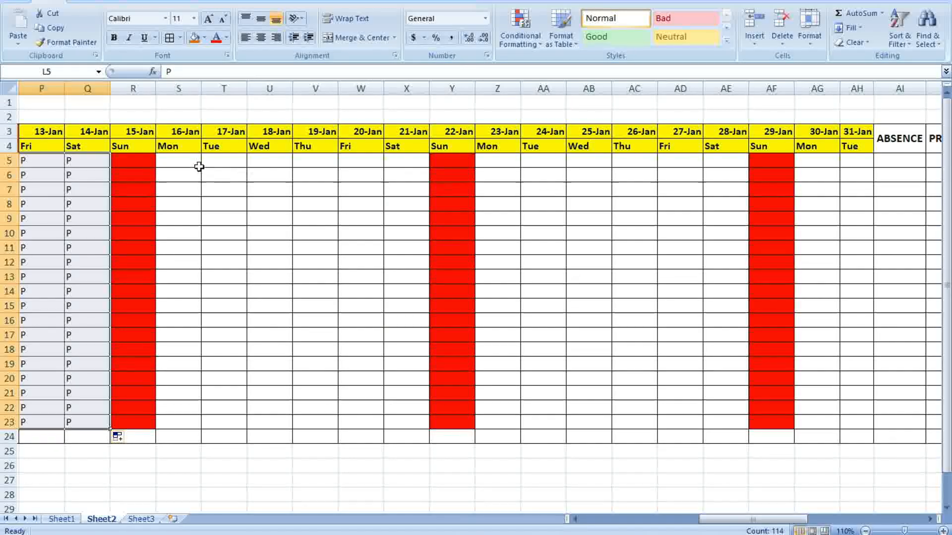
Fill P into the 16-Jan to 21-Jan workday columns starting from S5
click(174, 165)
text(P)
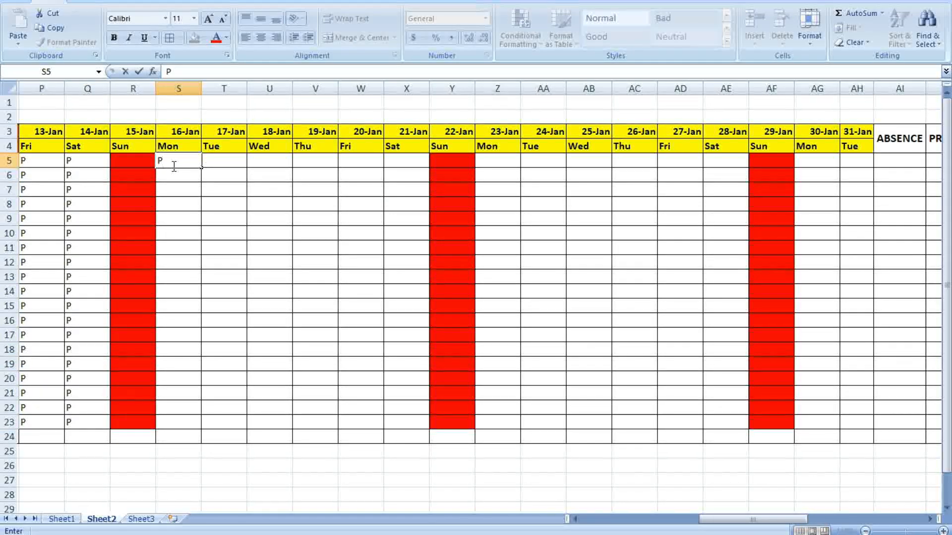
click(532, 228)
click(179, 159)
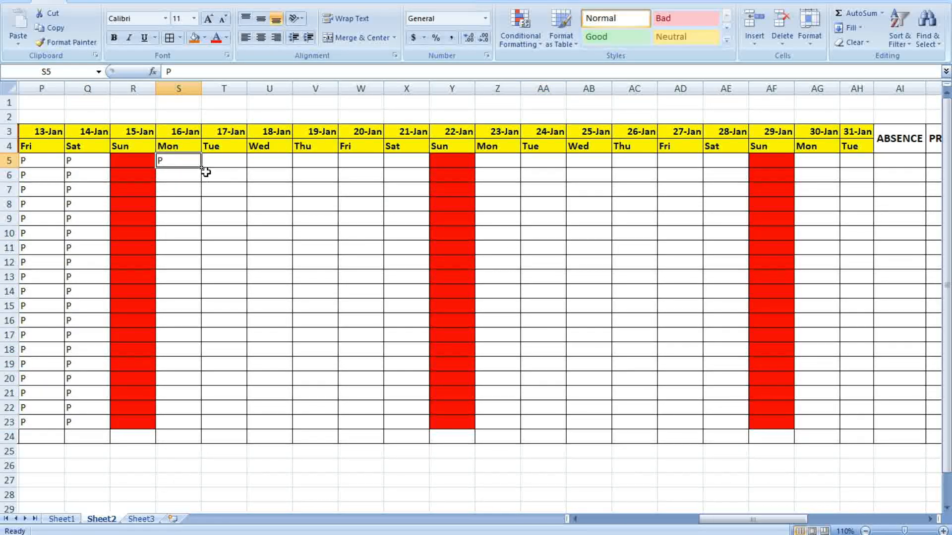
drag(200, 169, 430, 431)
click(637, 305)
Fill P into the 23-Jan to 28-Jan workday columns starting from Z5
click(492, 160)
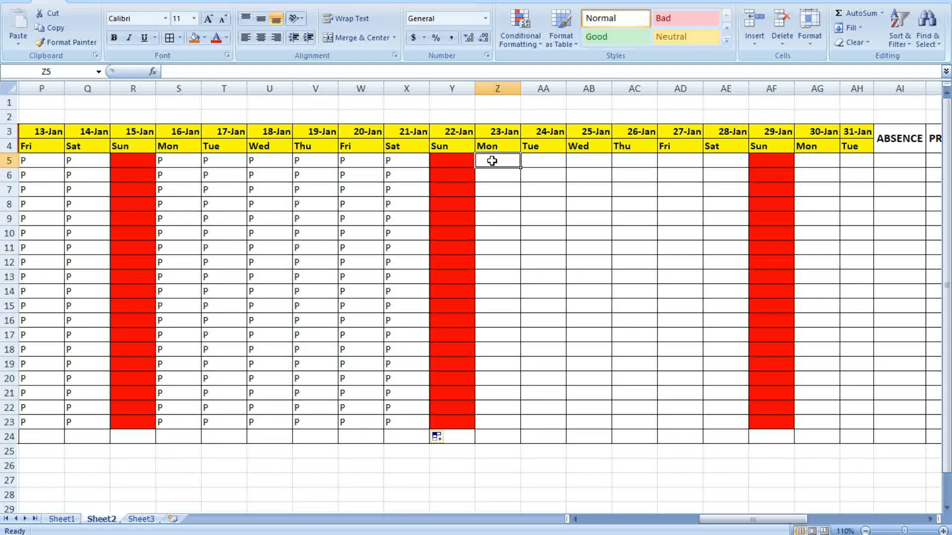
text(P)
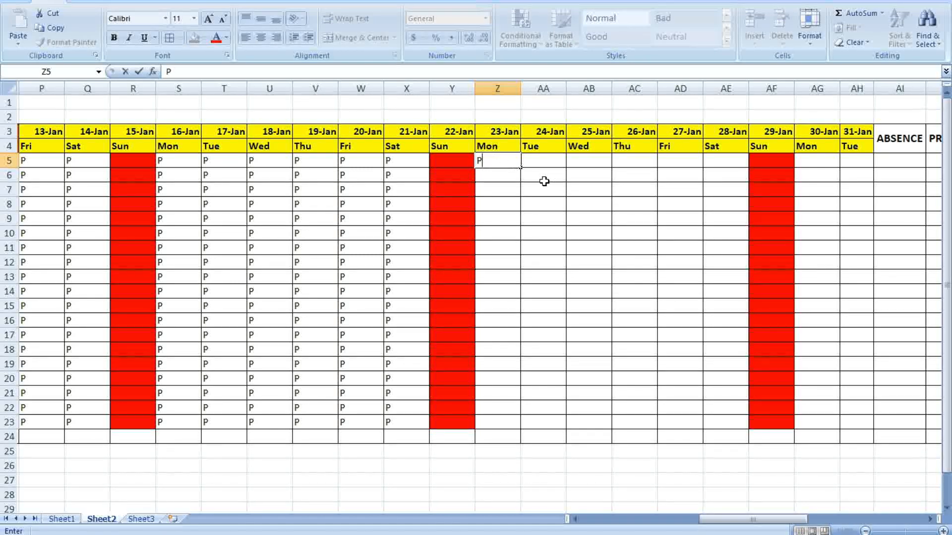
click(529, 176)
click(518, 162)
drag(523, 168, 752, 247)
click(520, 164)
drag(520, 167, 746, 427)
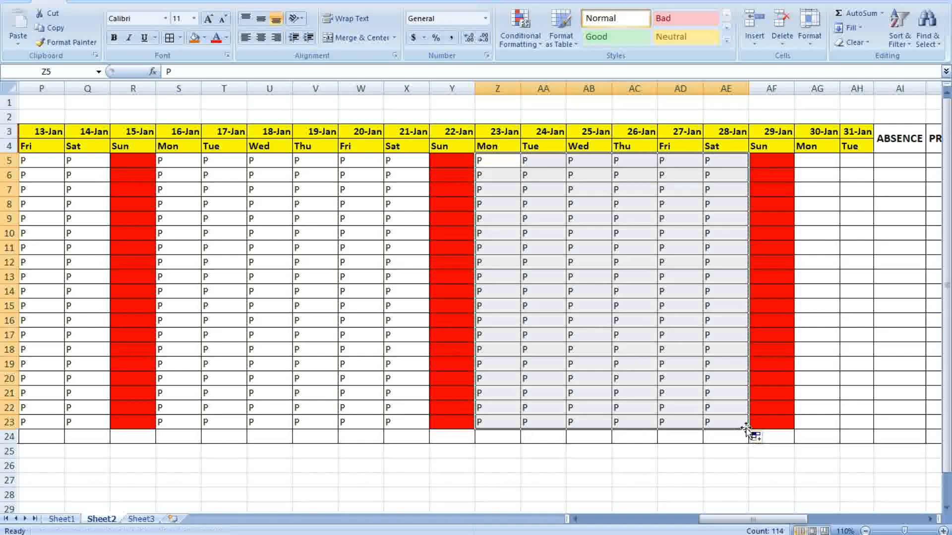
click(827, 476)
Fill P into the 30-Jan and 31-Jan columns starting from AG5
click(819, 161)
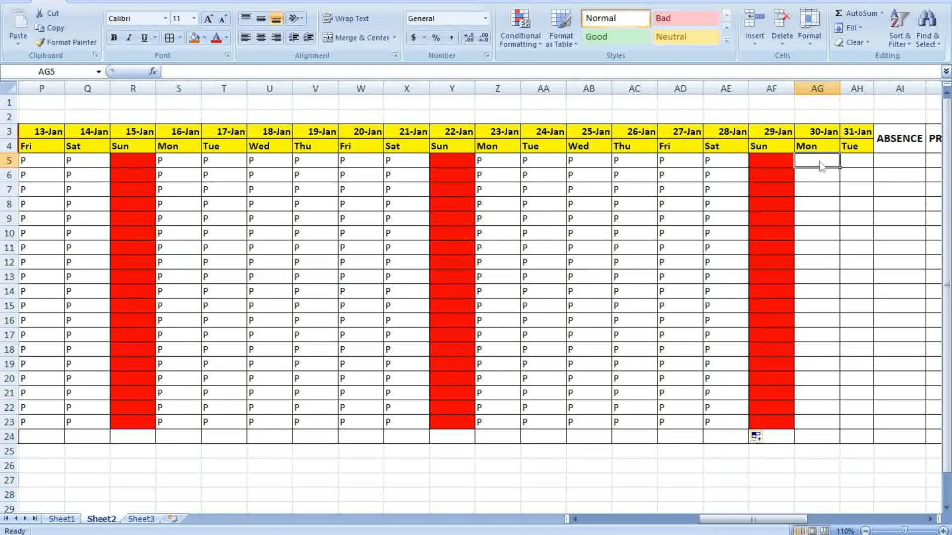
text(P)
click(852, 221)
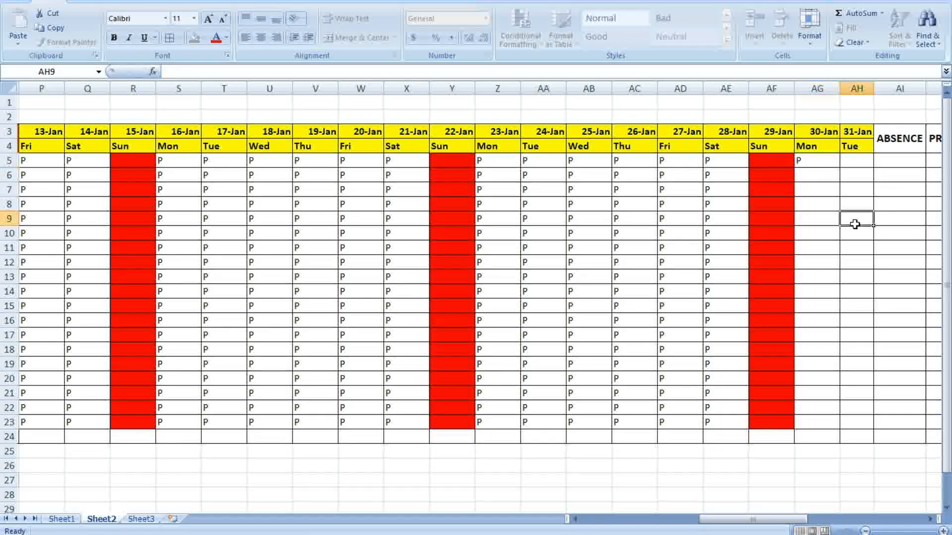
click(821, 164)
drag(840, 168, 885, 424)
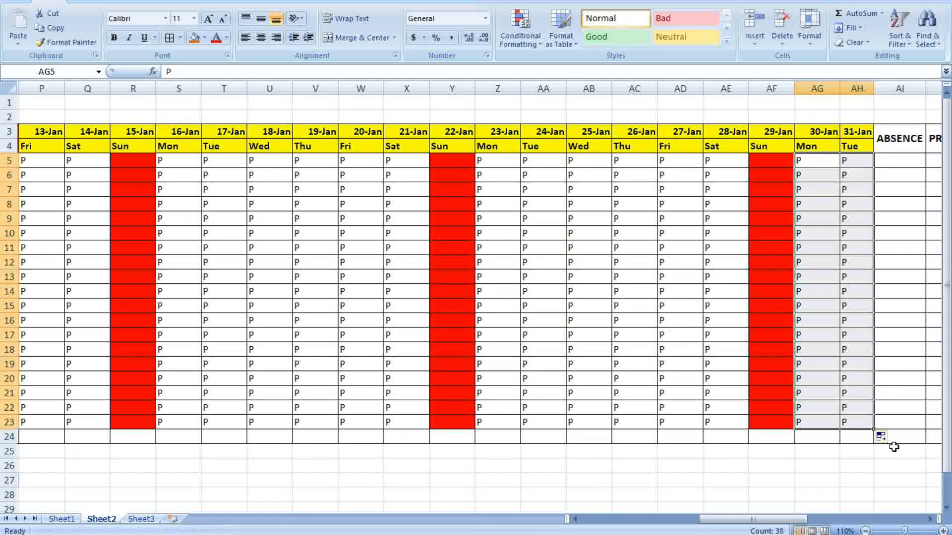
click(895, 451)
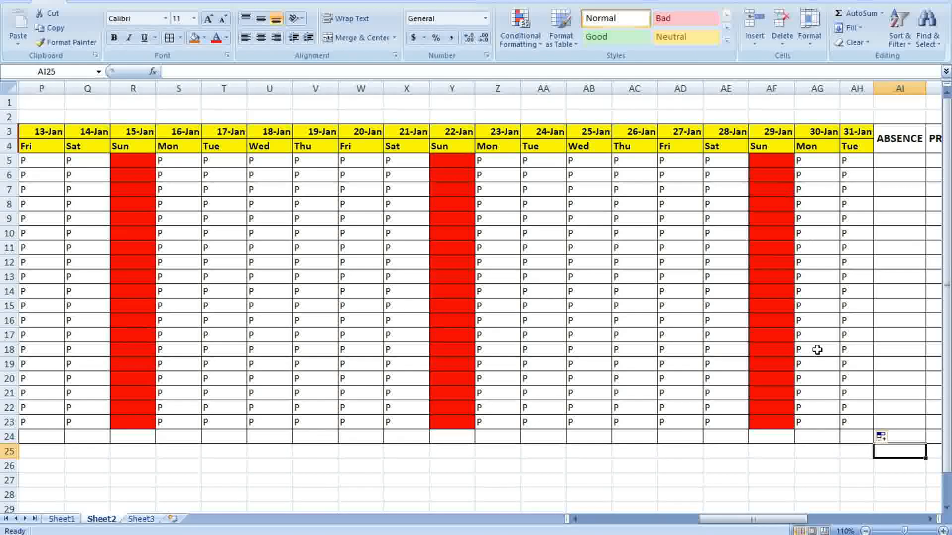
drag(803, 521, 666, 518)
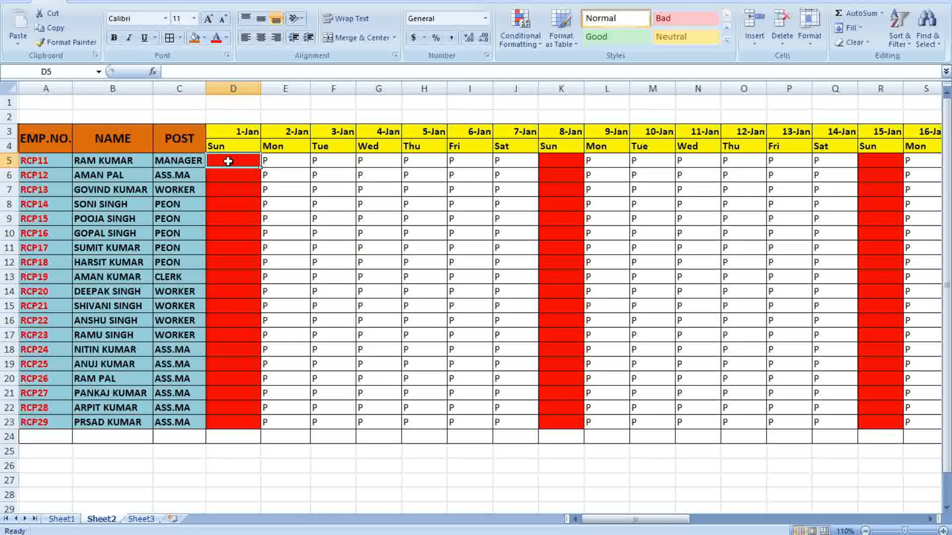
Enter H in D5 and fill it down D5:D23 for the 1-Jan Sunday
text(H)
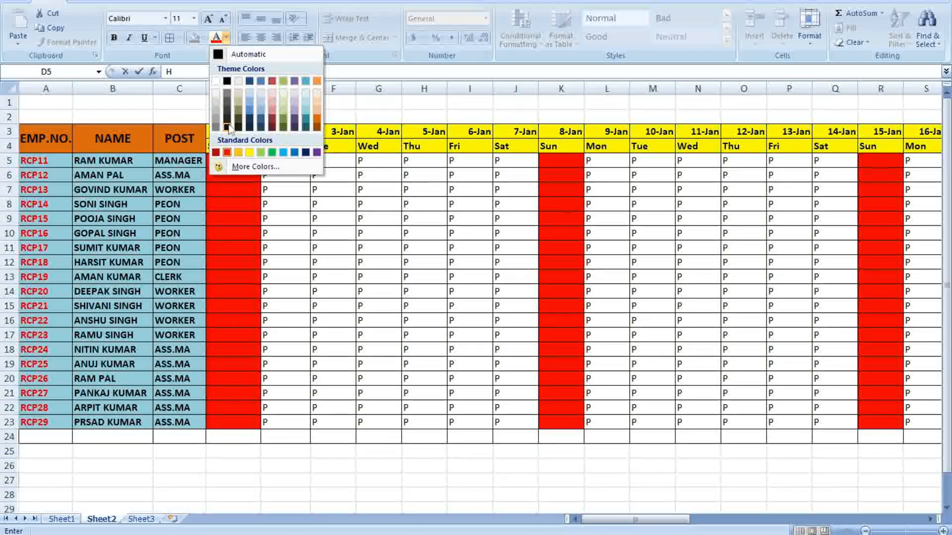
click(333, 204)
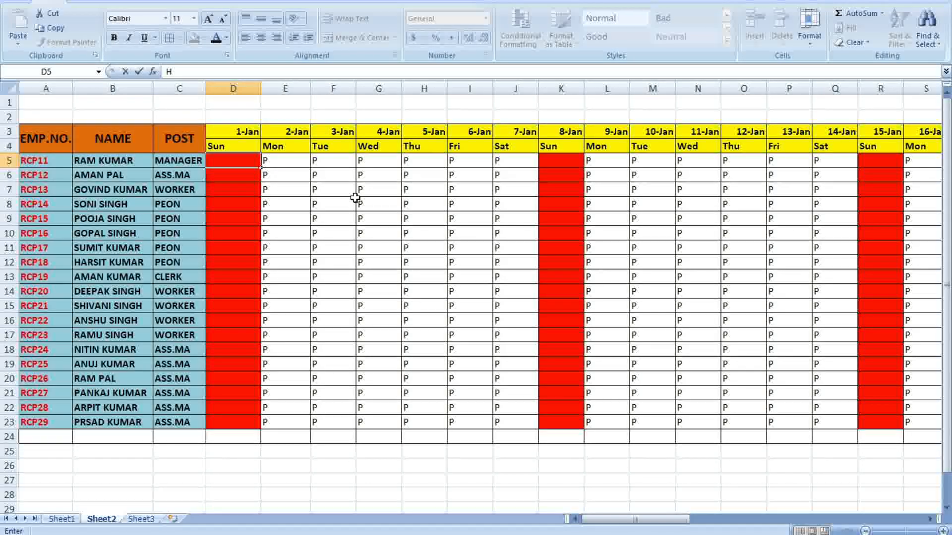
click(327, 191)
text(H)
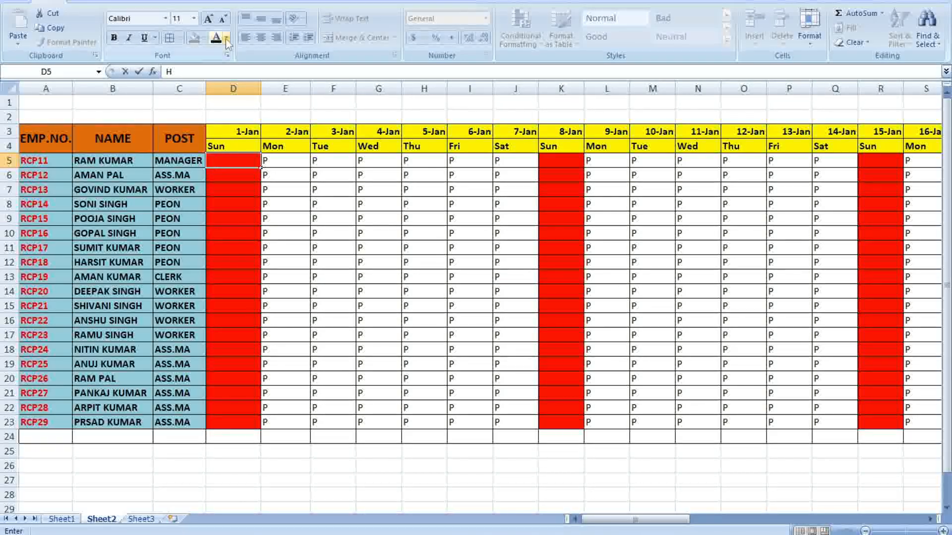
text(H)
click(265, 188)
click(249, 164)
drag(259, 168, 271, 428)
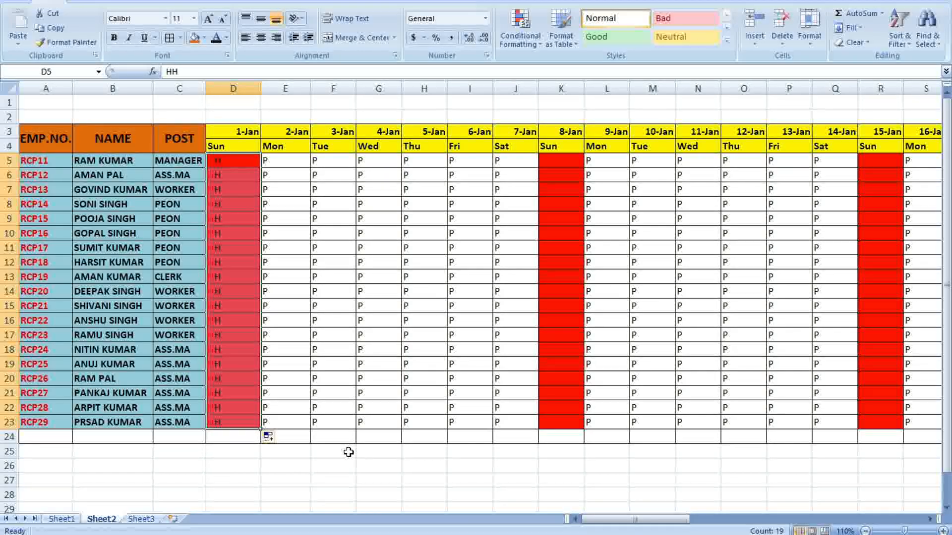
click(341, 438)
drag(220, 164, 233, 419)
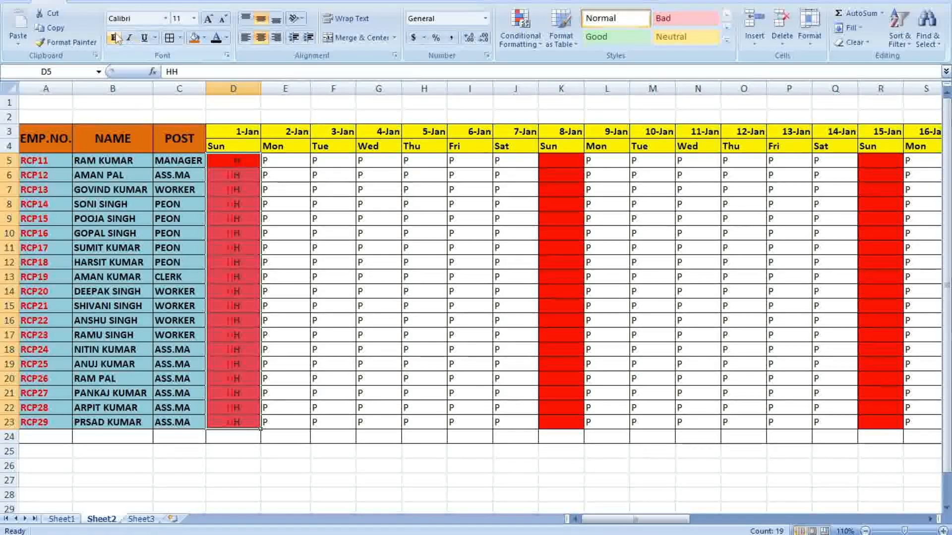
click(398, 216)
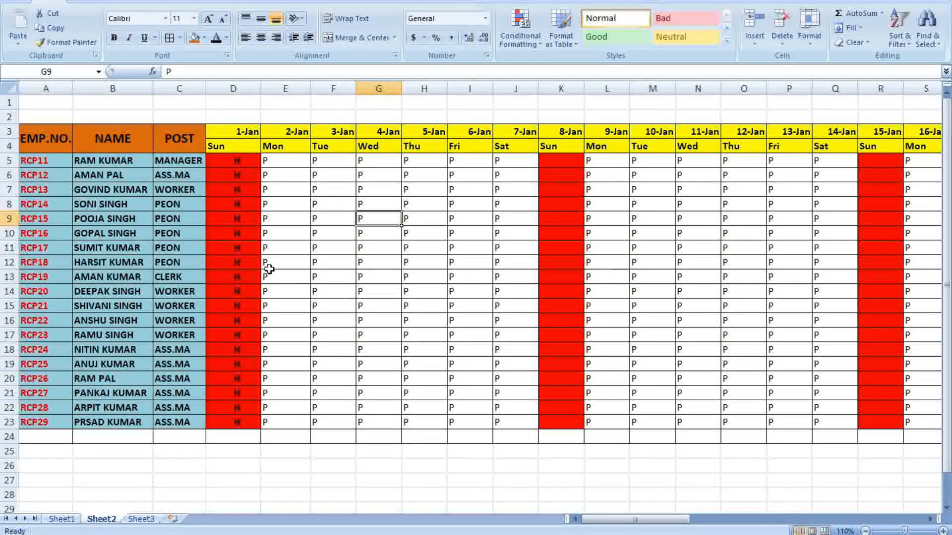
click(561, 161)
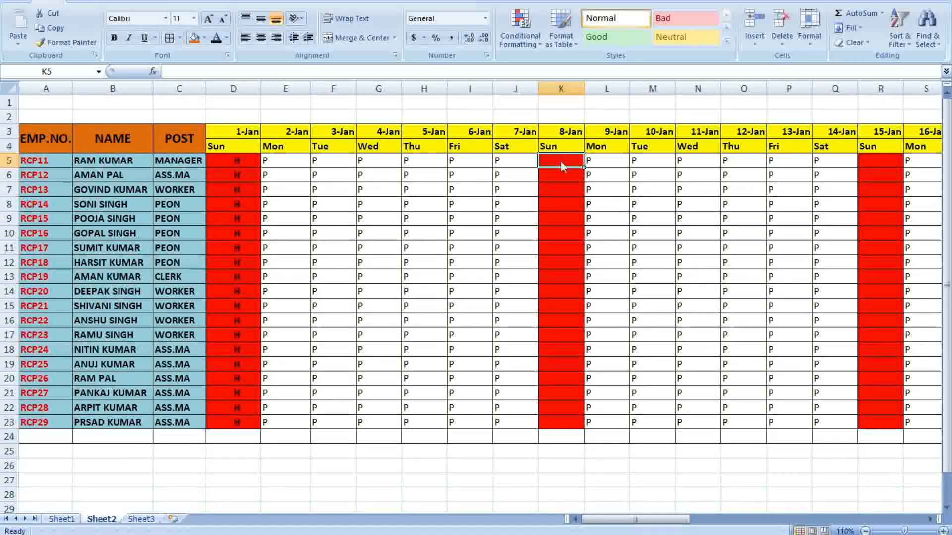
Fill K5:K23 with H for the 8-Jan Sunday and centre it
text(H)
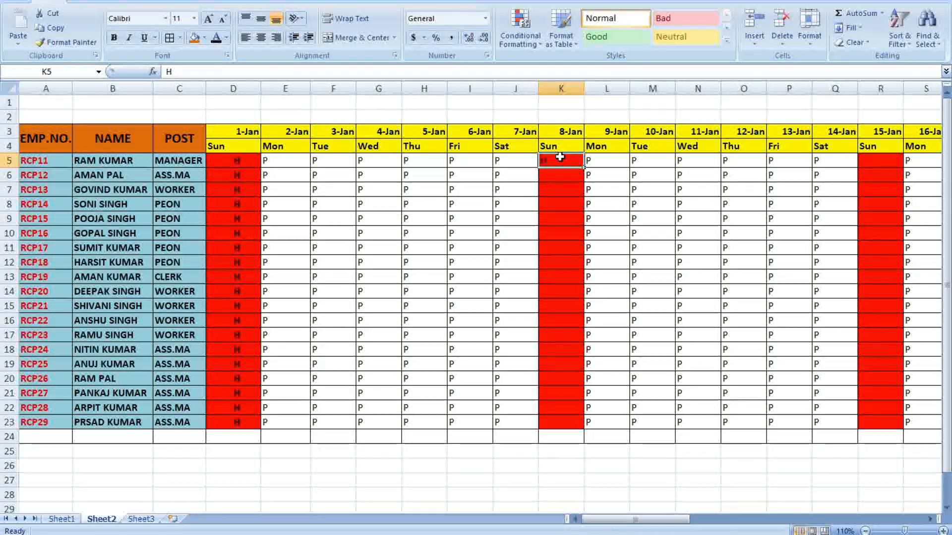
drag(586, 168, 587, 427)
click(673, 469)
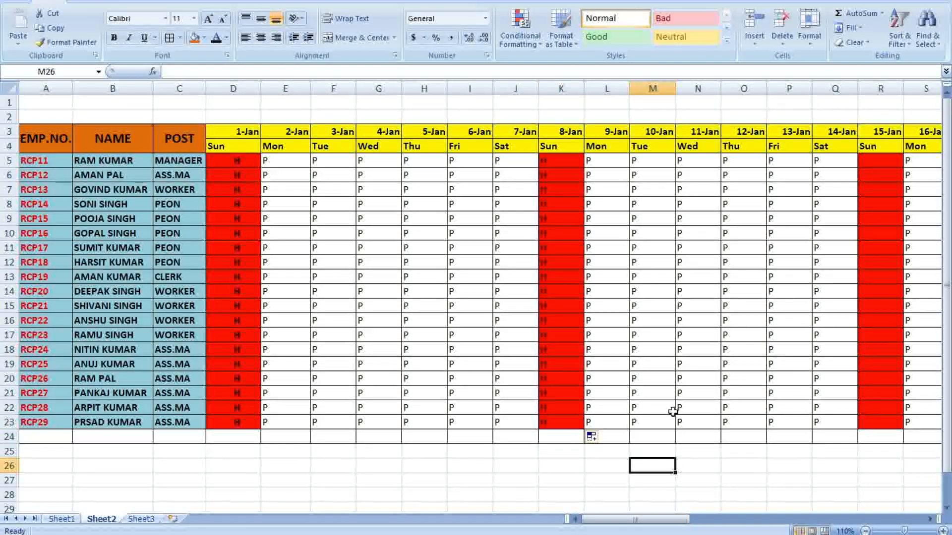
drag(557, 156, 569, 425)
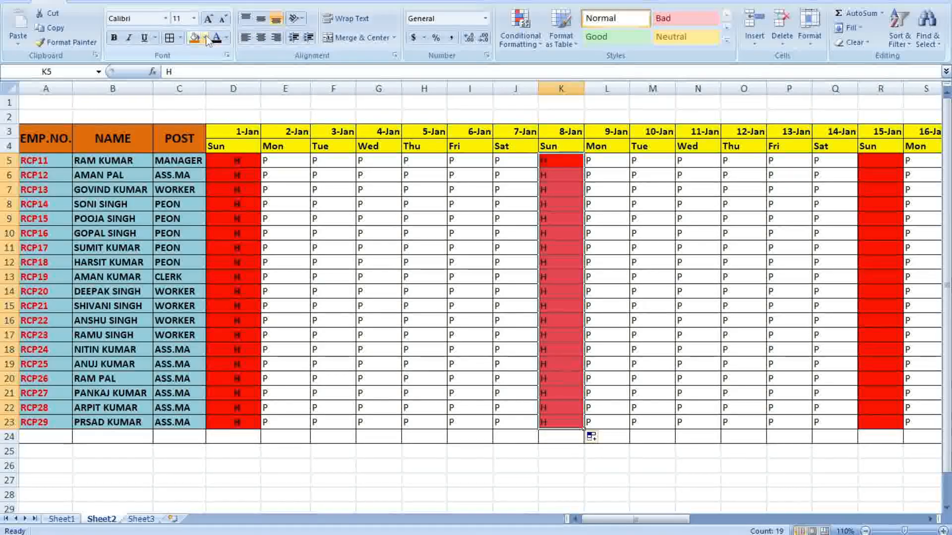
click(261, 39)
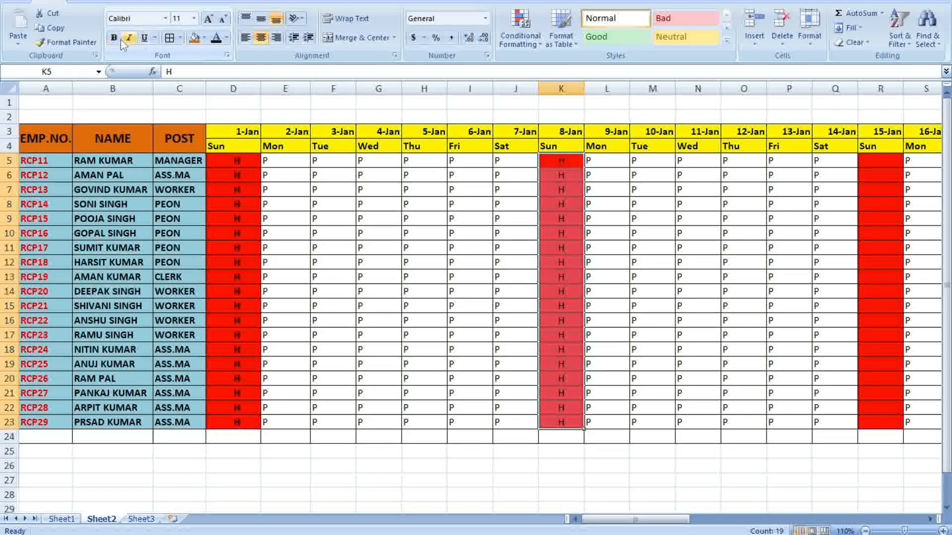
click(749, 435)
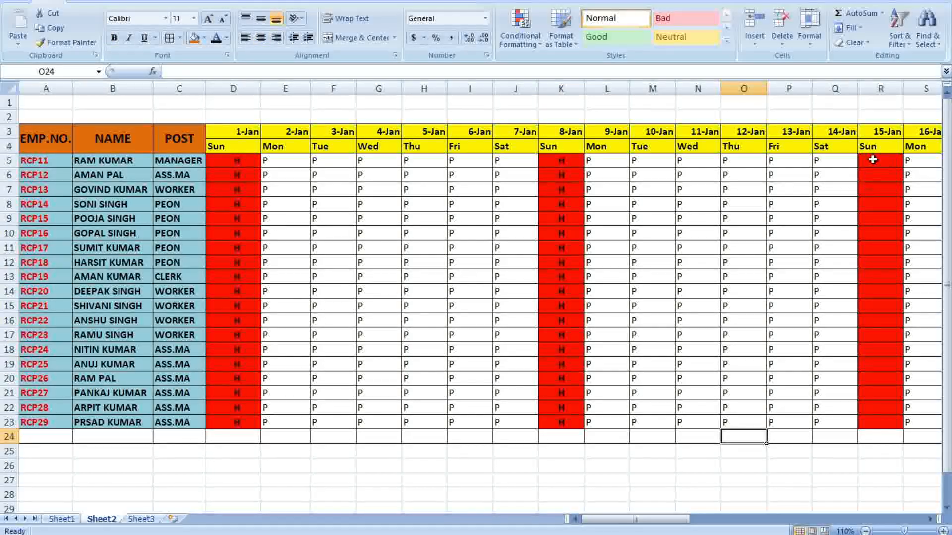
Fill R5:R23 with centred H for the 15-Jan Sunday and save the workbook
text(H)
key(Return)
click(896, 160)
drag(903, 169, 906, 428)
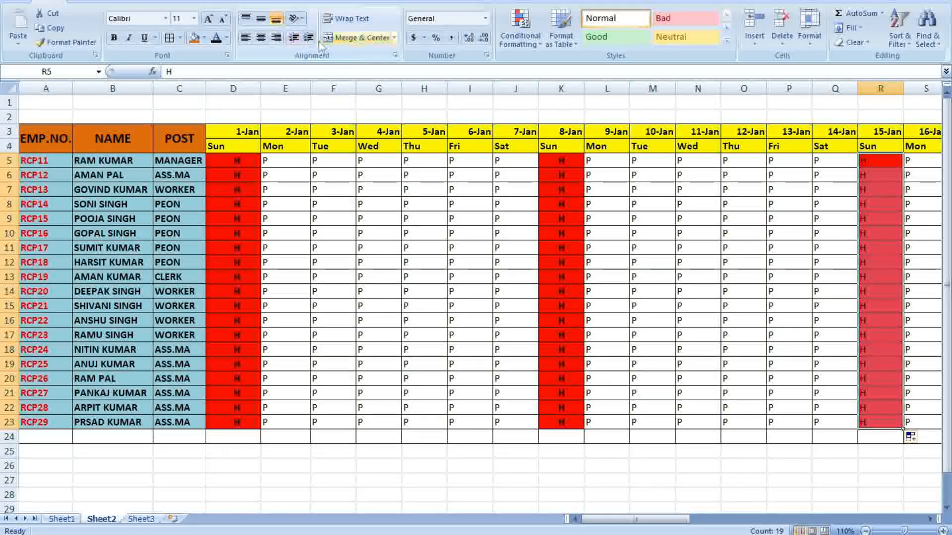
click(263, 40)
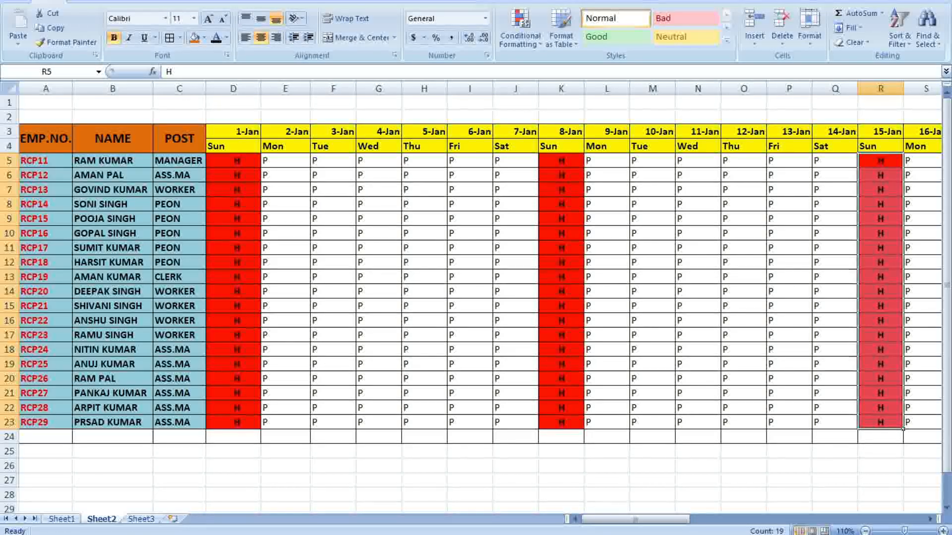
click(14, 2)
click(48, 71)
Fill Y5:Y23 with H for 22-Jan, made bold and centred horizontally and vertically
drag(678, 520, 754, 522)
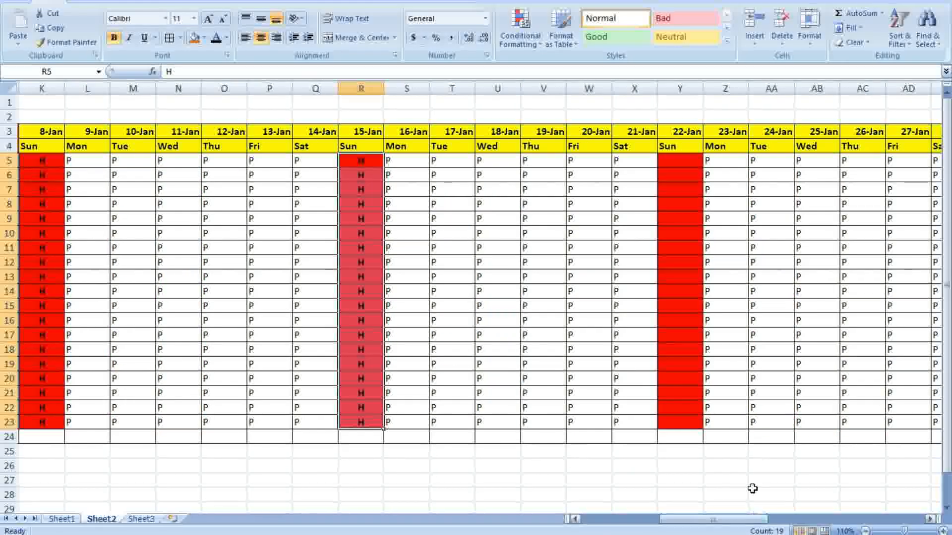
click(672, 170)
text(H)
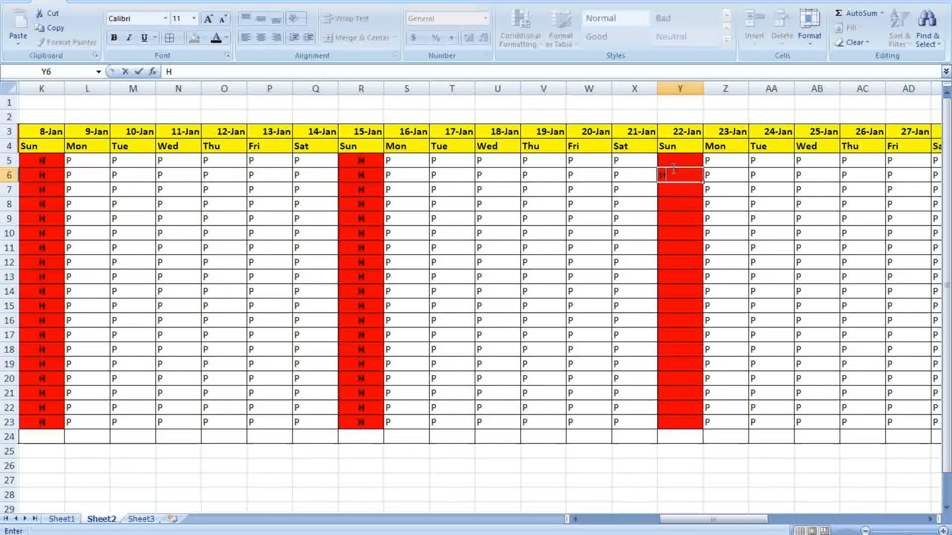
click(685, 161)
text(H)
click(746, 209)
click(694, 177)
drag(703, 183, 709, 429)
drag(771, 466, 772, 436)
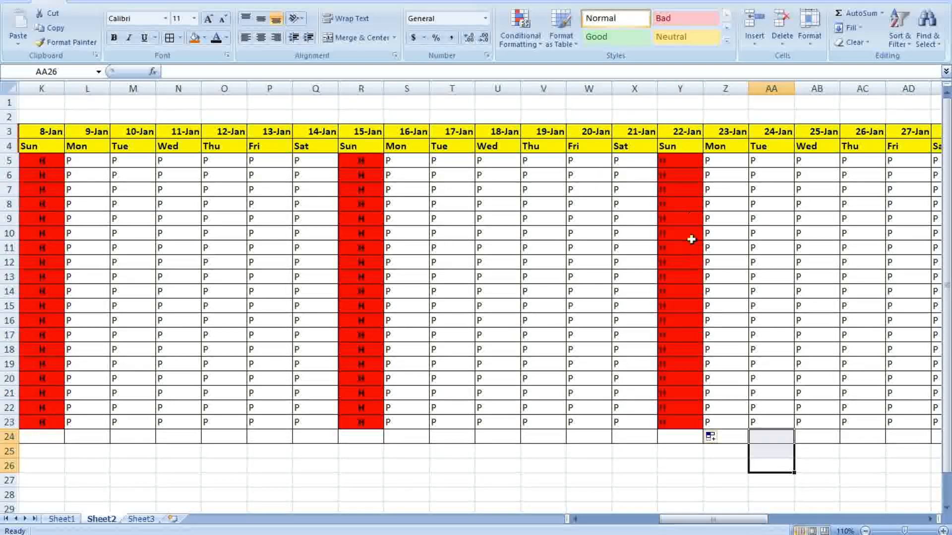
drag(680, 160, 691, 419)
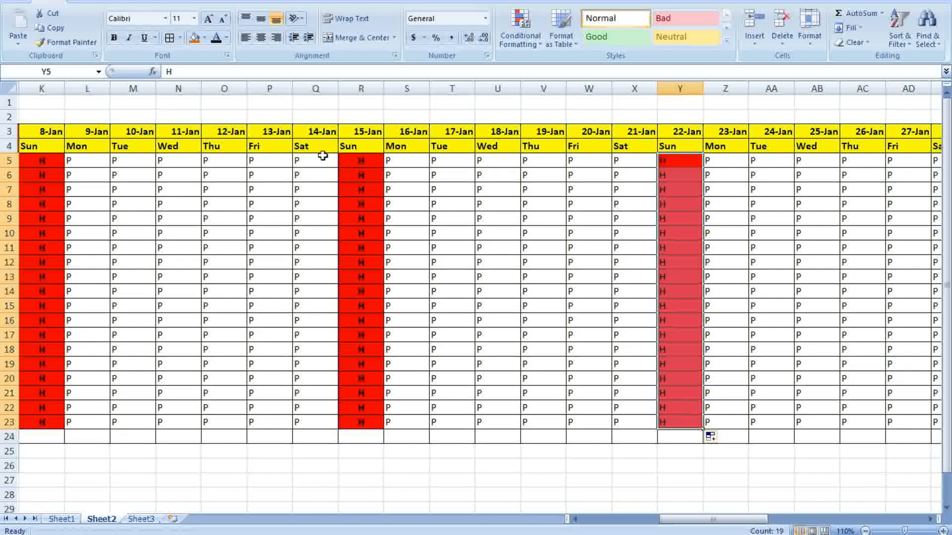
key(ctrl+b)
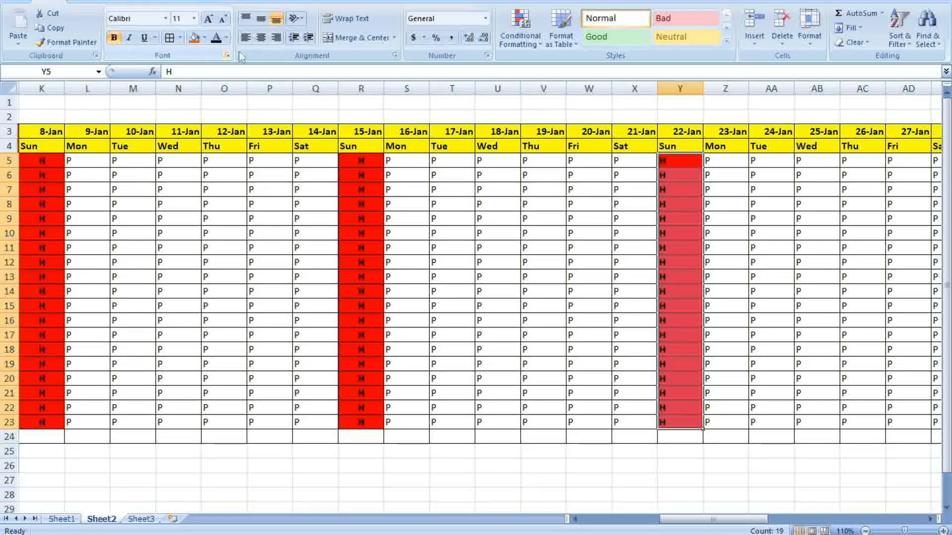
click(261, 19)
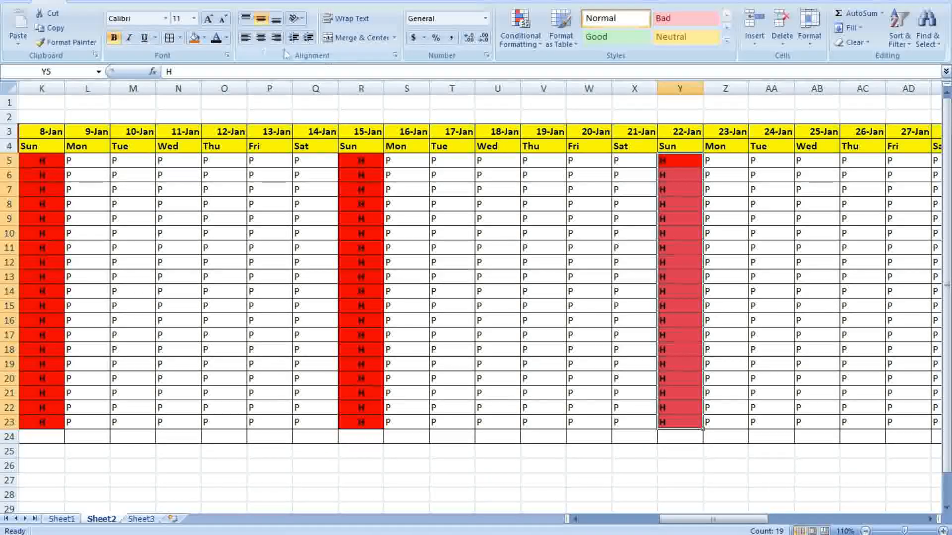
click(260, 38)
drag(744, 519, 818, 513)
Fill AF5:AF23 with bold, centred H for the 29-Jan Sunday
click(584, 161)
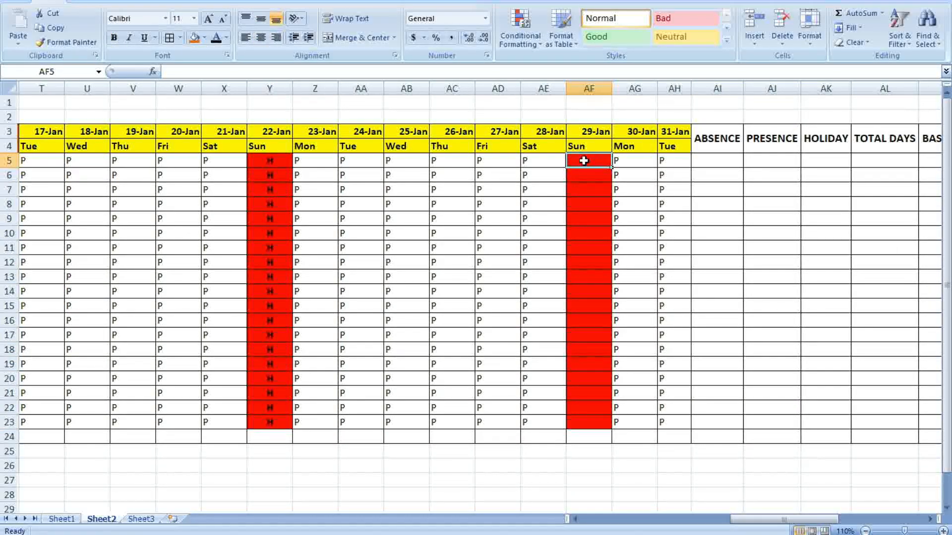
text(H)
click(733, 225)
click(601, 166)
drag(612, 170, 615, 429)
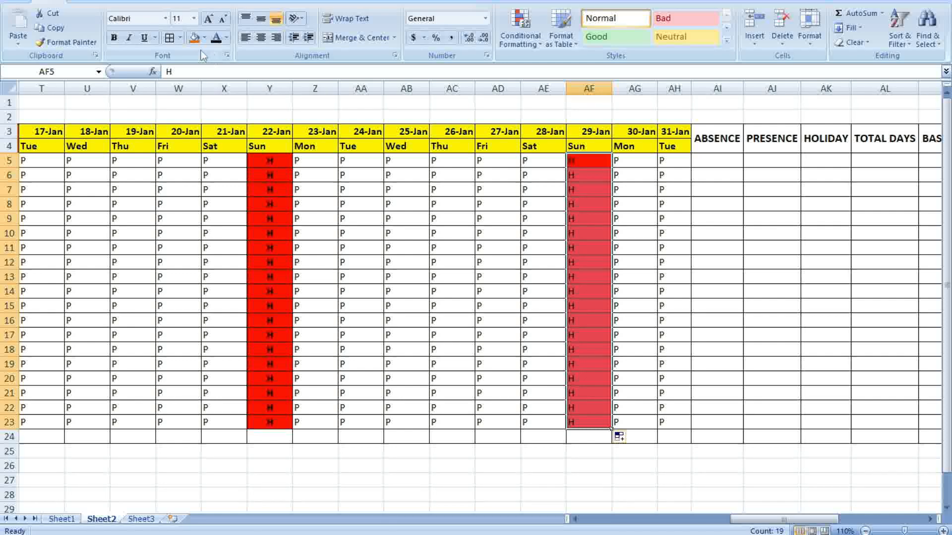
click(114, 38)
click(261, 38)
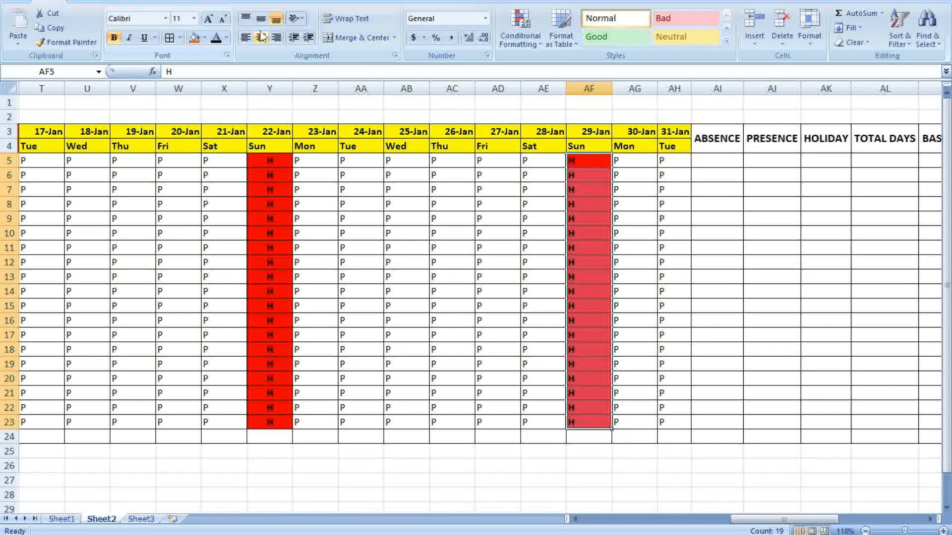
click(837, 232)
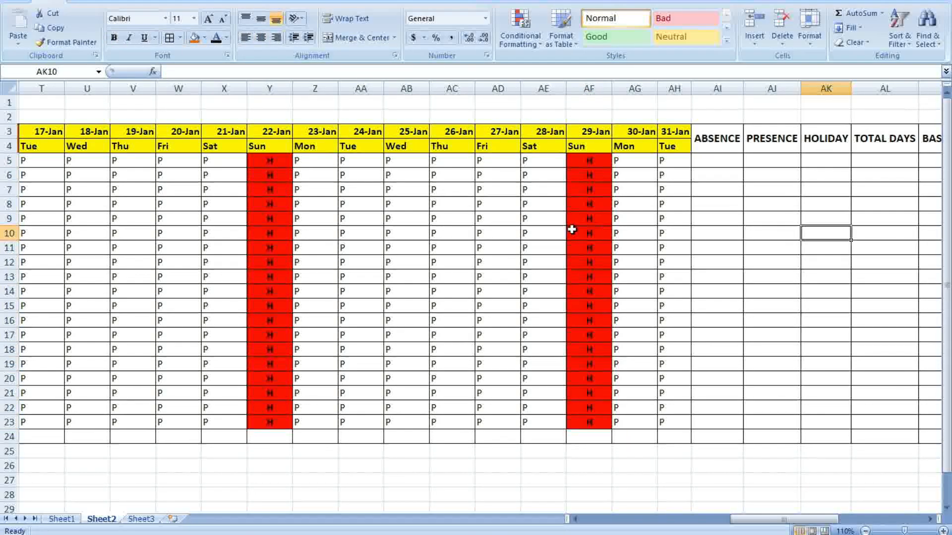
drag(781, 519, 632, 519)
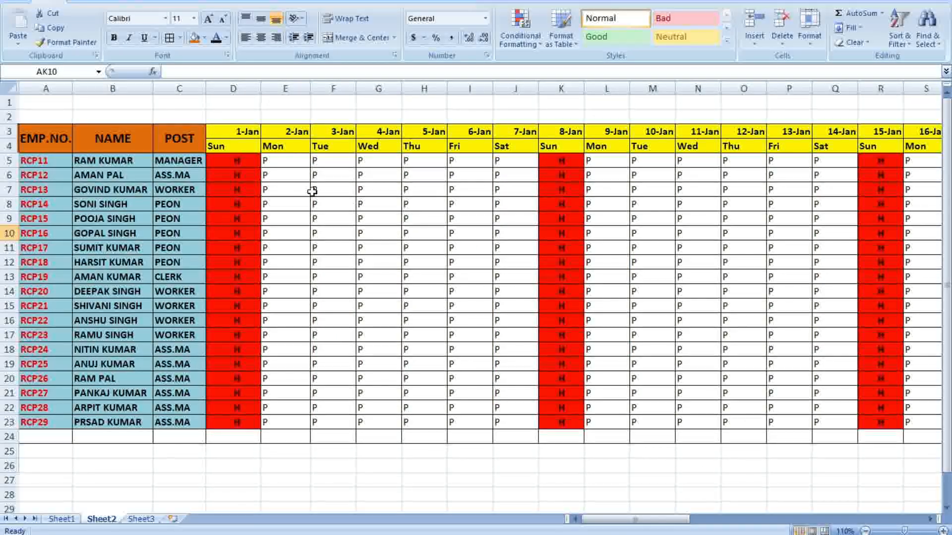
Select D5:AH23 and start an Equal To highlight-cells conditional formatting rule
drag(228, 162, 853, 429)
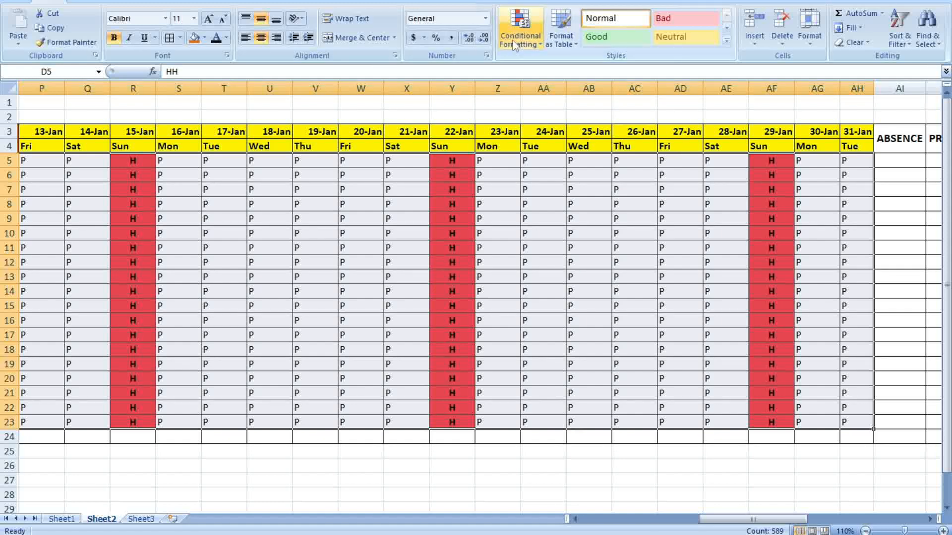
click(529, 49)
mouse_move(558, 141)
mouse_move(563, 77)
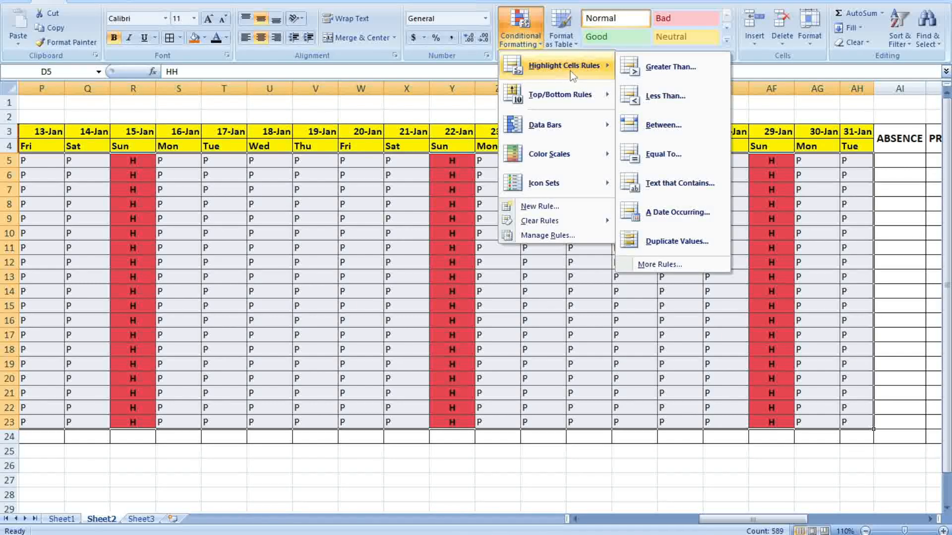
click(668, 155)
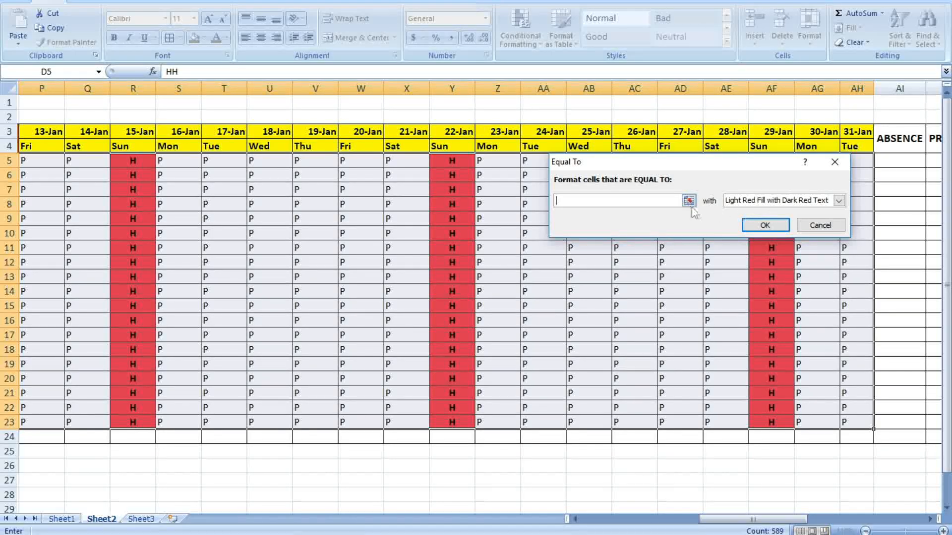
Highlight grid cells equal to P with Green Fill with Dark Green Text
text(P)
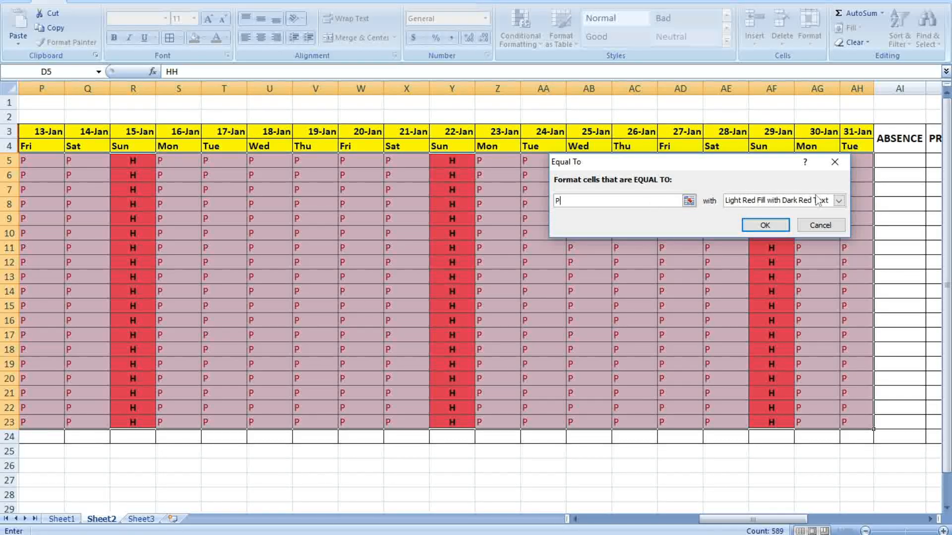
click(839, 200)
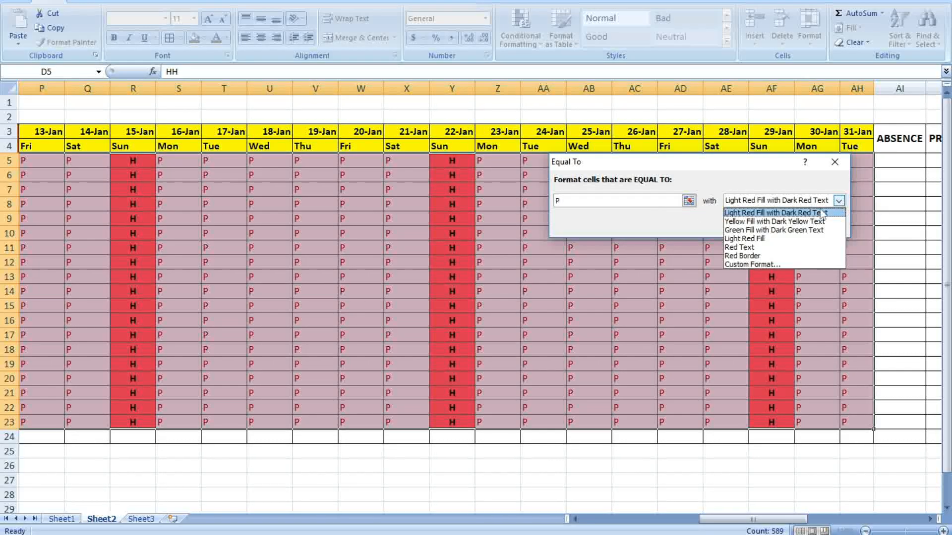
click(764, 230)
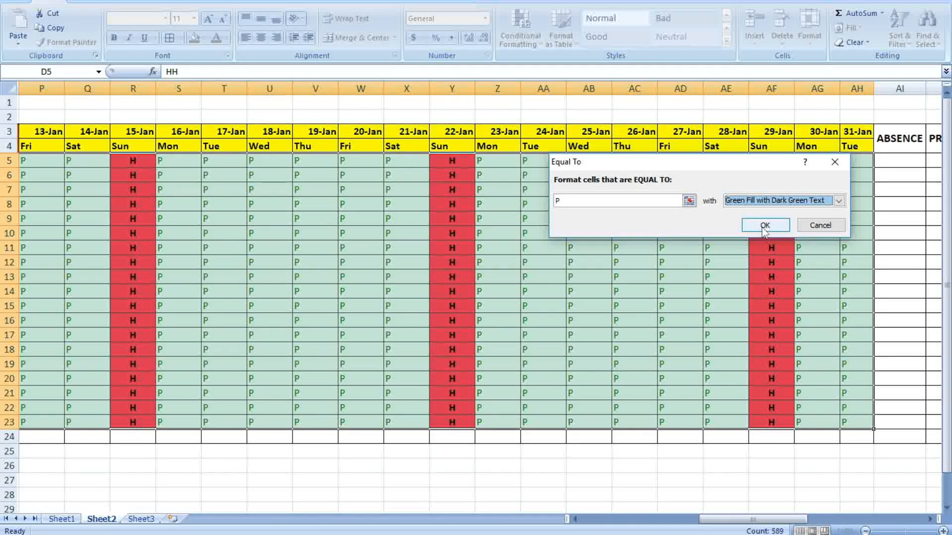
click(765, 226)
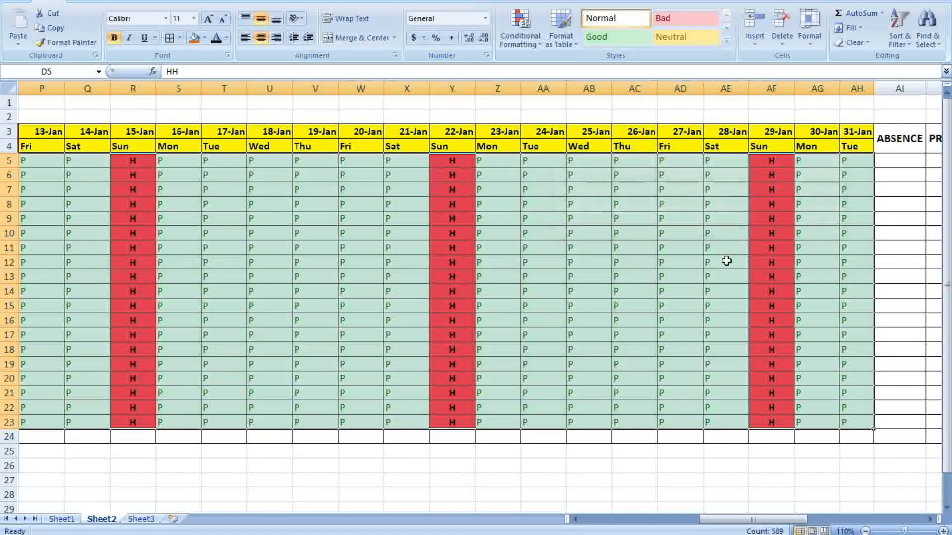
Reselect the D5:AH23 attendance range covering 1–31 January
click(696, 286)
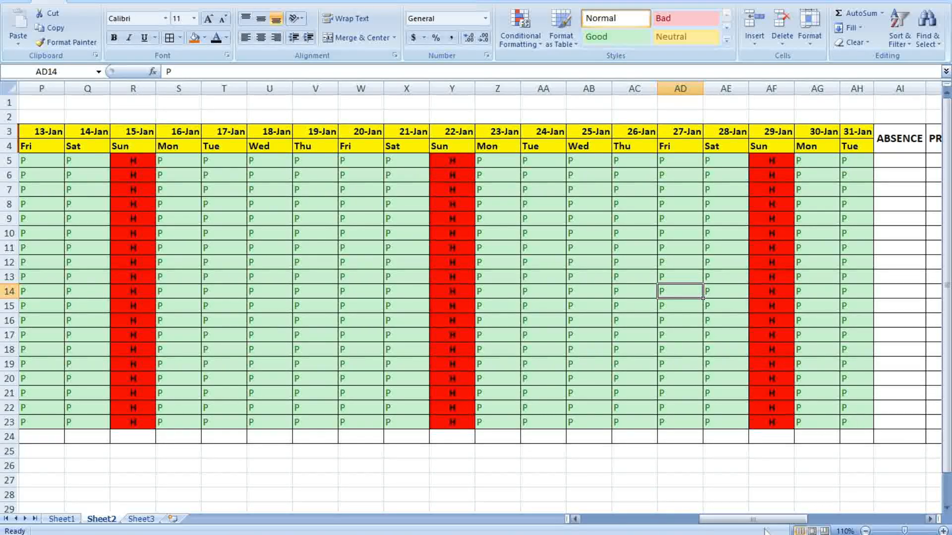
drag(759, 519, 637, 519)
drag(251, 161, 478, 422)
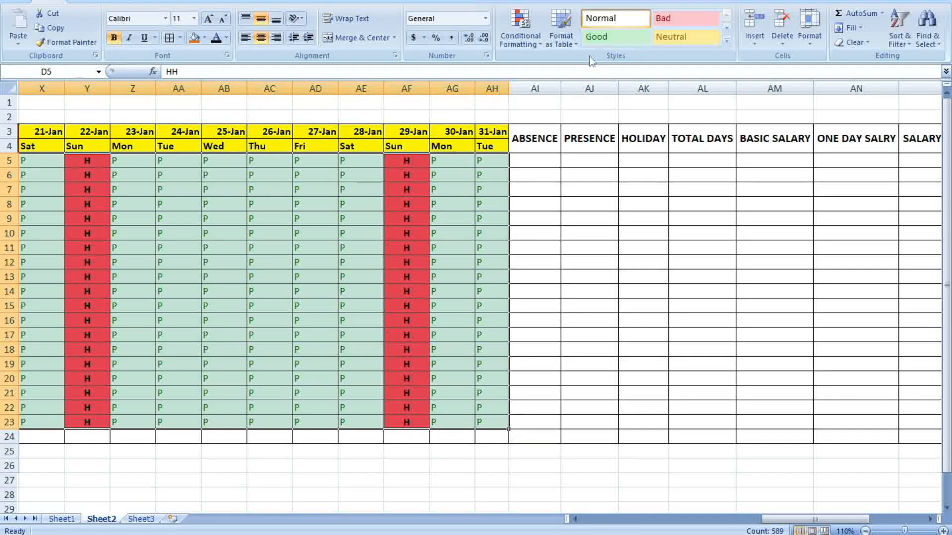
Add an Equal To rule giving A marks Light Red Fill with Dark Red Text
click(523, 35)
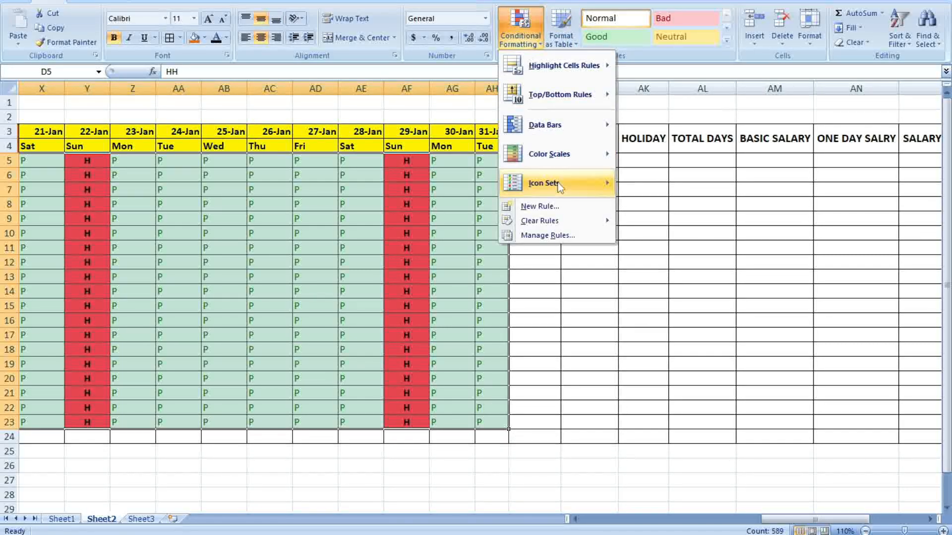
mouse_move(586, 80)
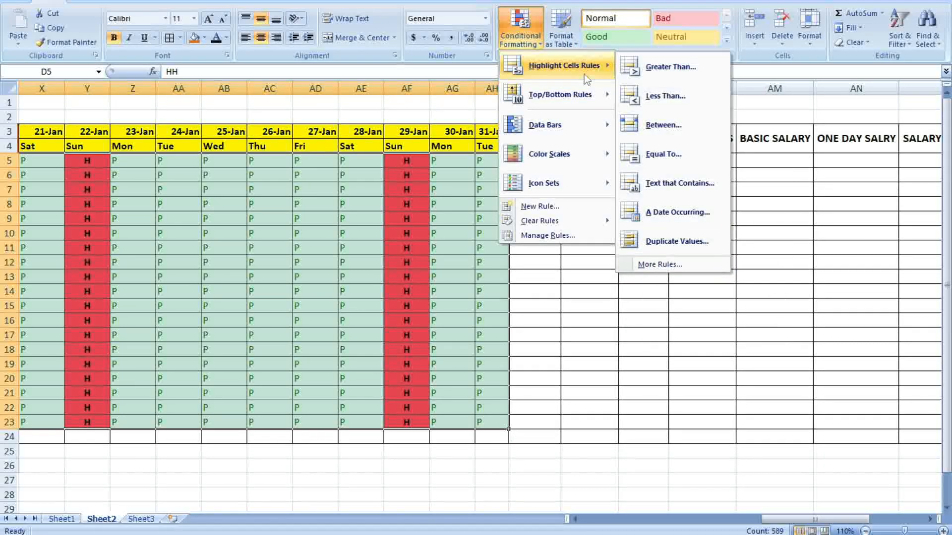
click(677, 158)
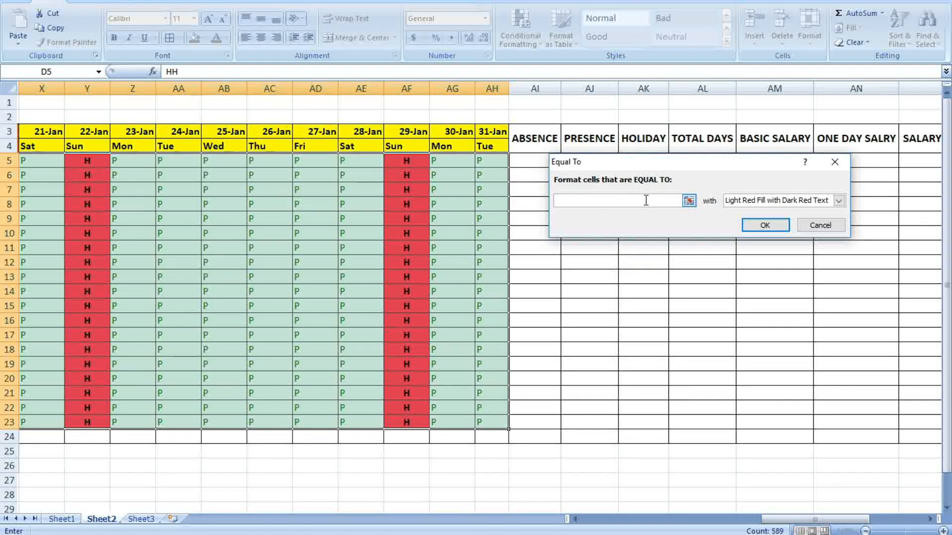
click(839, 200)
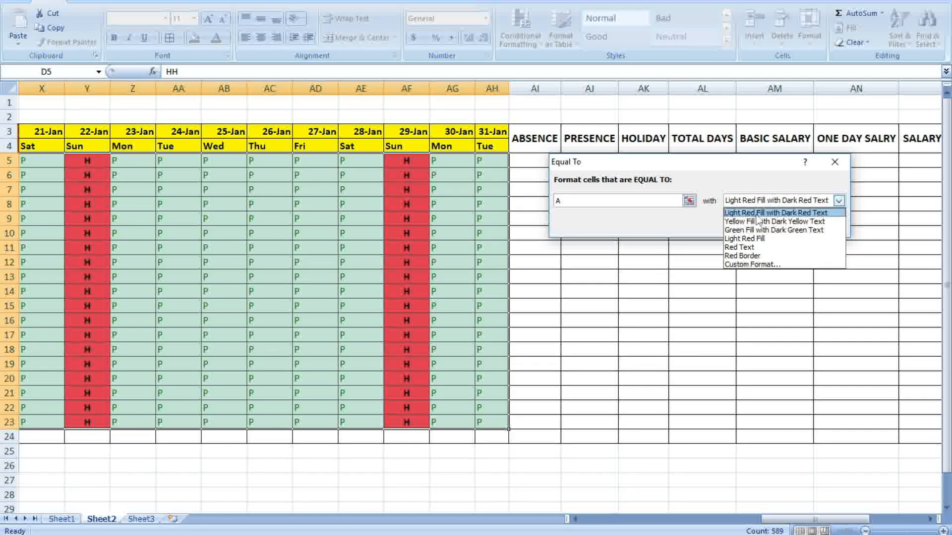
click(776, 213)
click(776, 227)
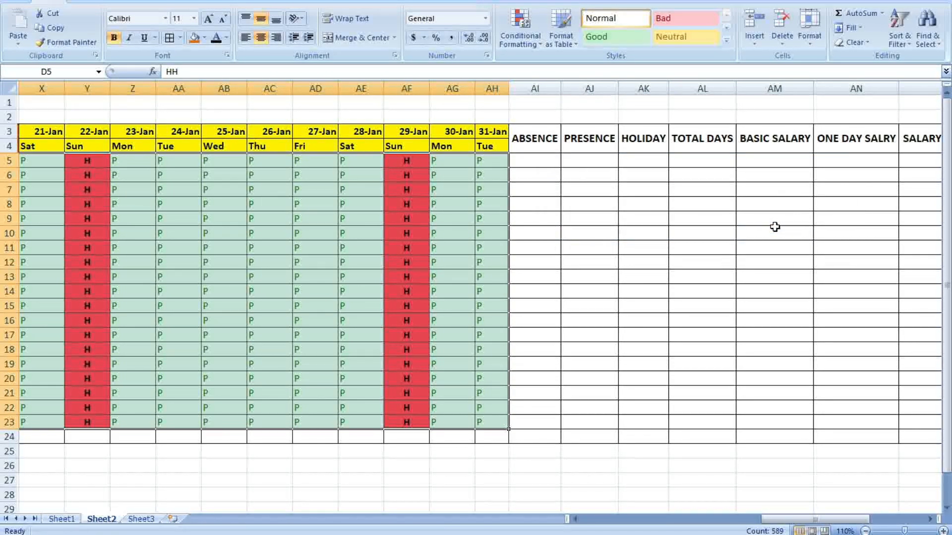
Mark F7 and several 4-Jan cells from G8 down as absent with A
click(465, 247)
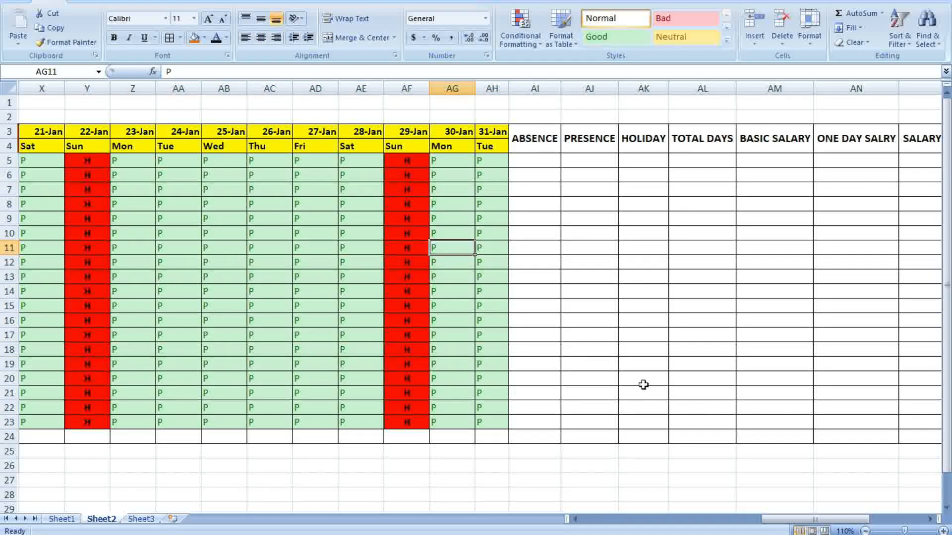
drag(818, 519, 637, 520)
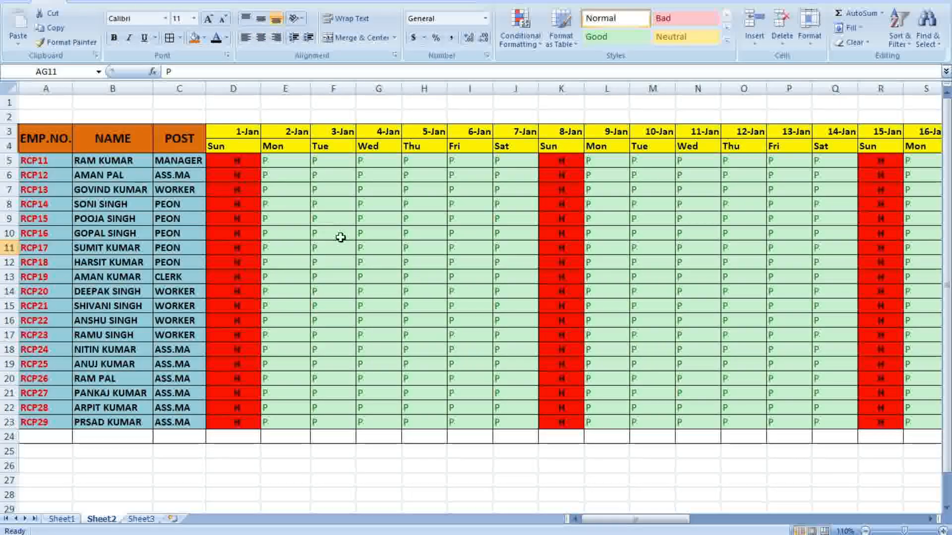
click(330, 192)
text(A)
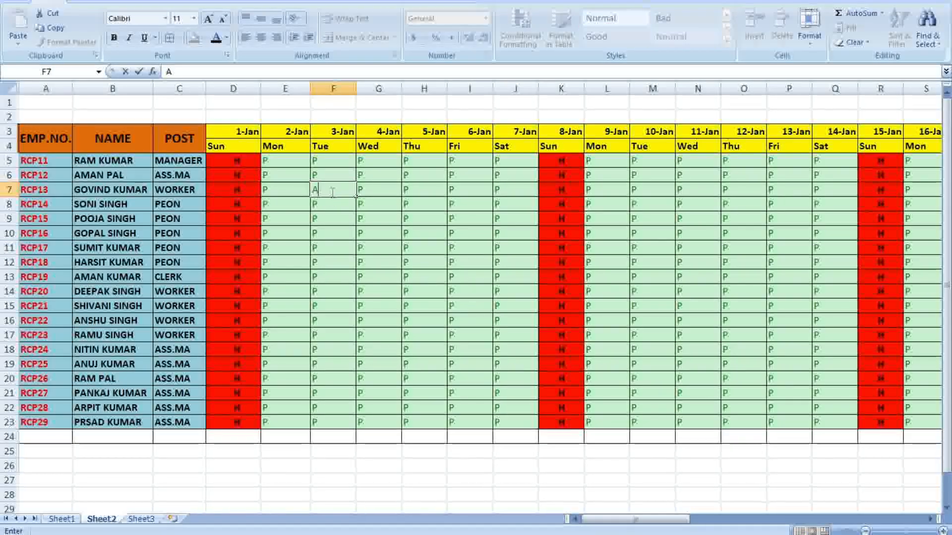
click(376, 253)
click(379, 204)
text(A)
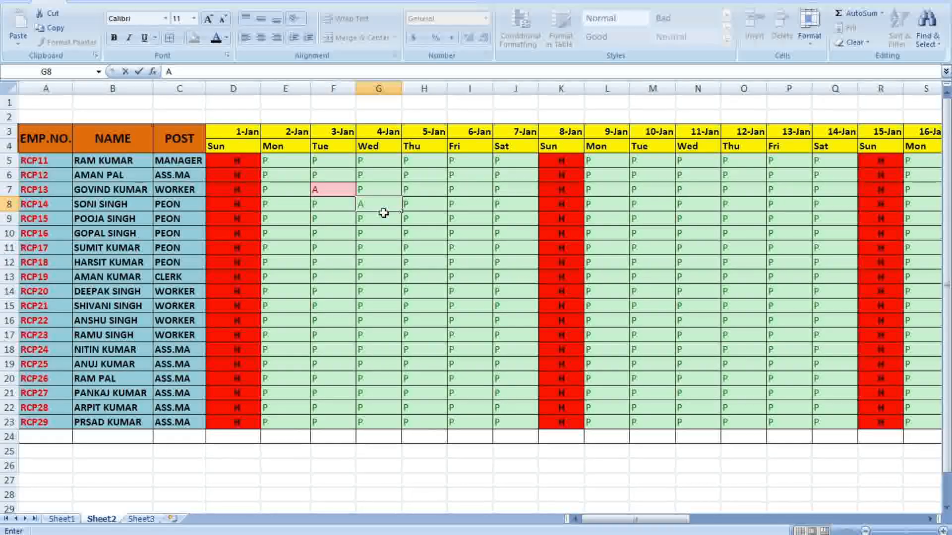
text(A AA AA AA A)
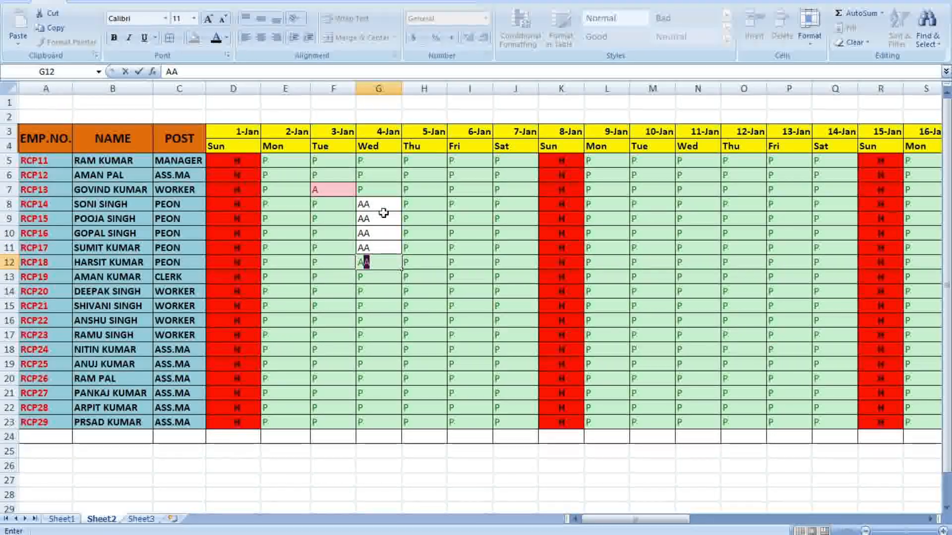
click(384, 205)
text(A)
key(Return)
text(A)
key(Return)
text(A)
key(Return)
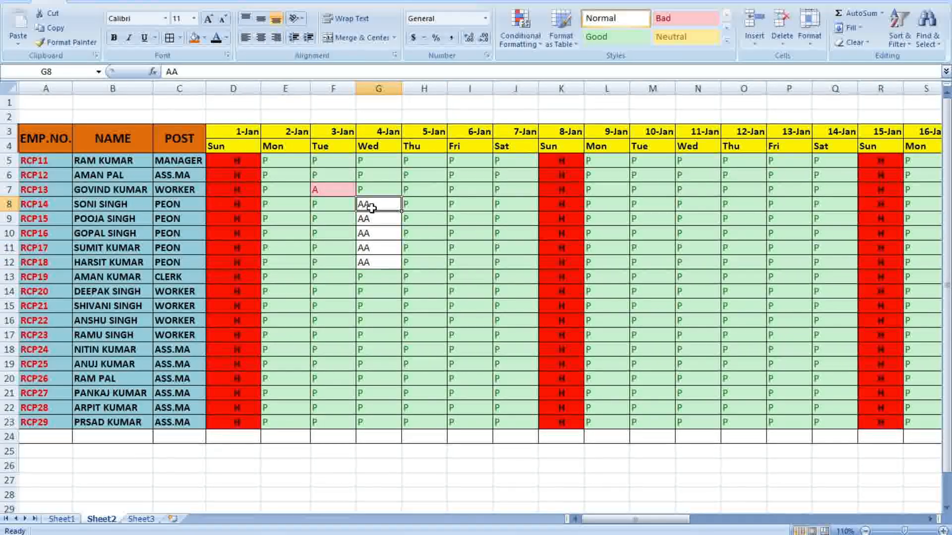
Re-enter G8 and mark H8 and the cells below absent for 5-Jan
click(414, 269)
key(BackSpace)
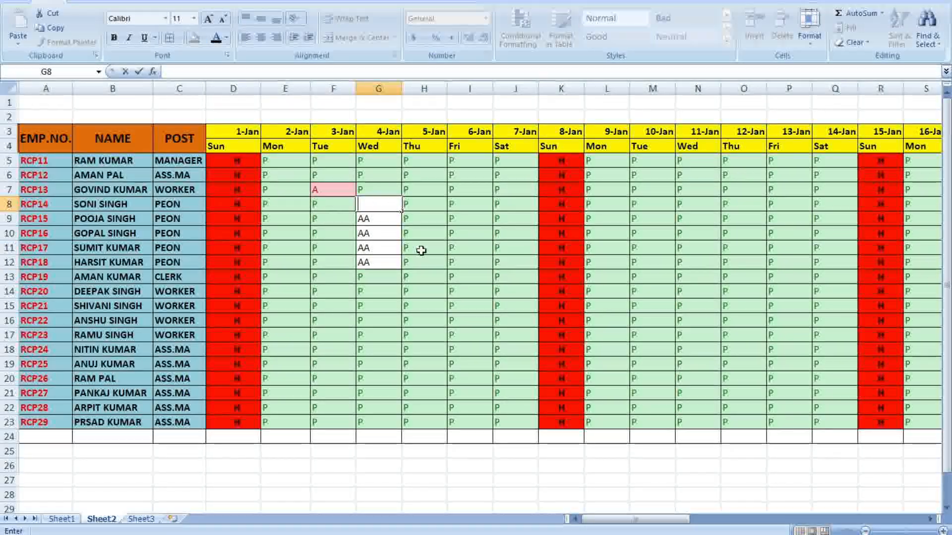
text(AA)
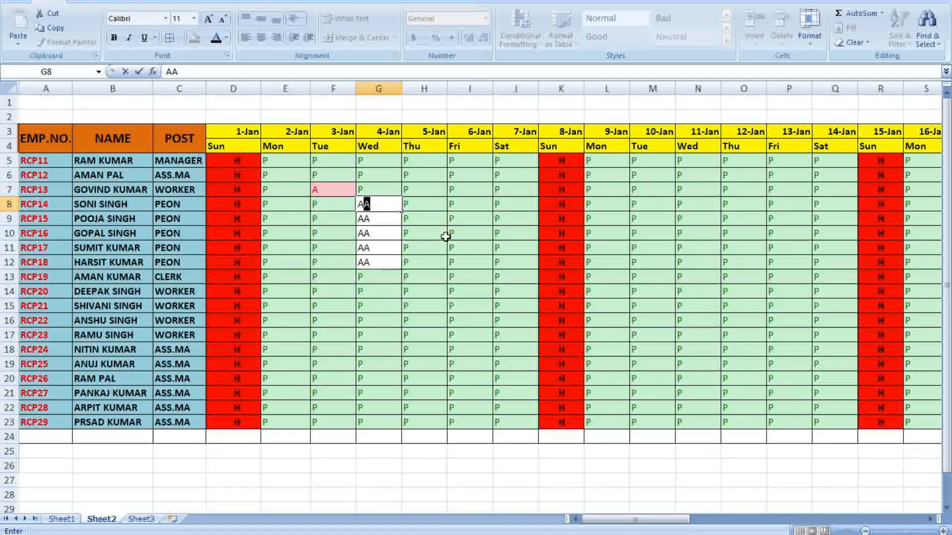
click(457, 233)
click(417, 207)
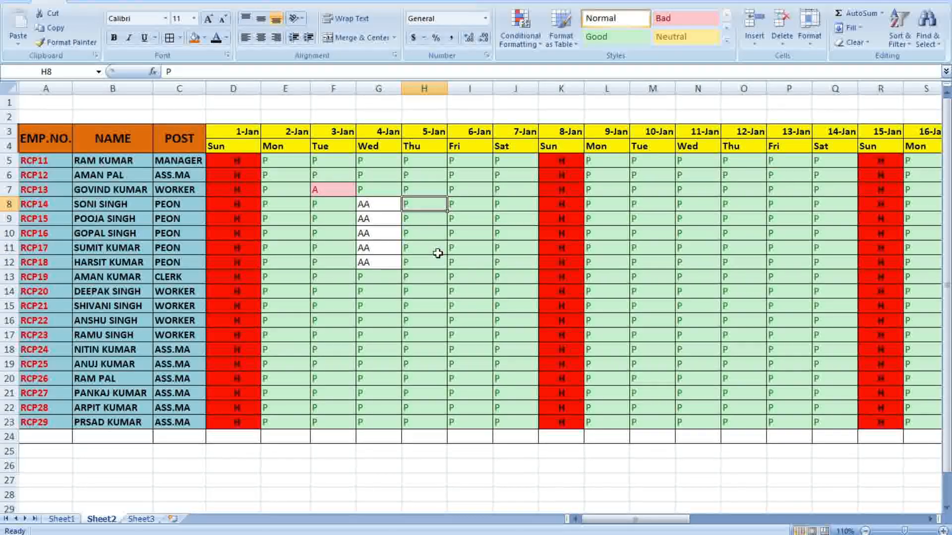
text(AA)
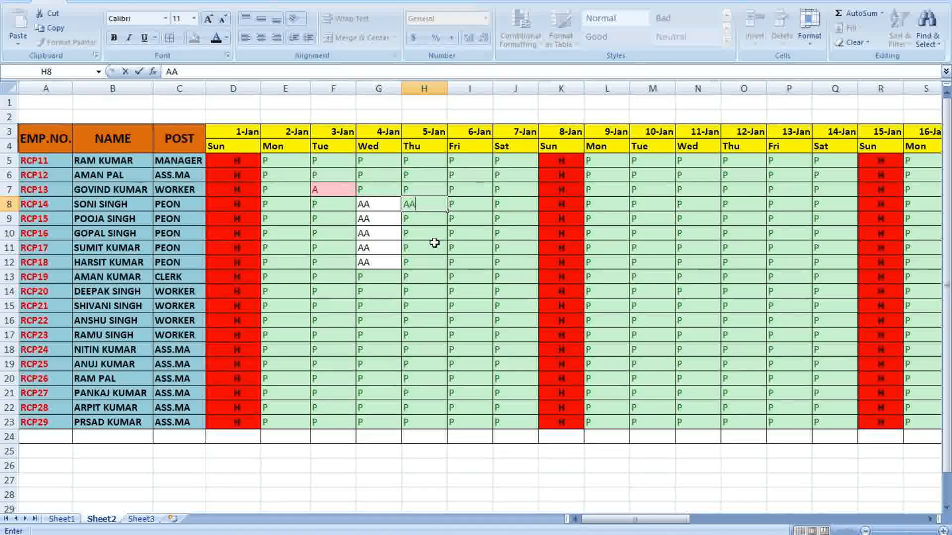
key(Return)
text(A)
key(Return)
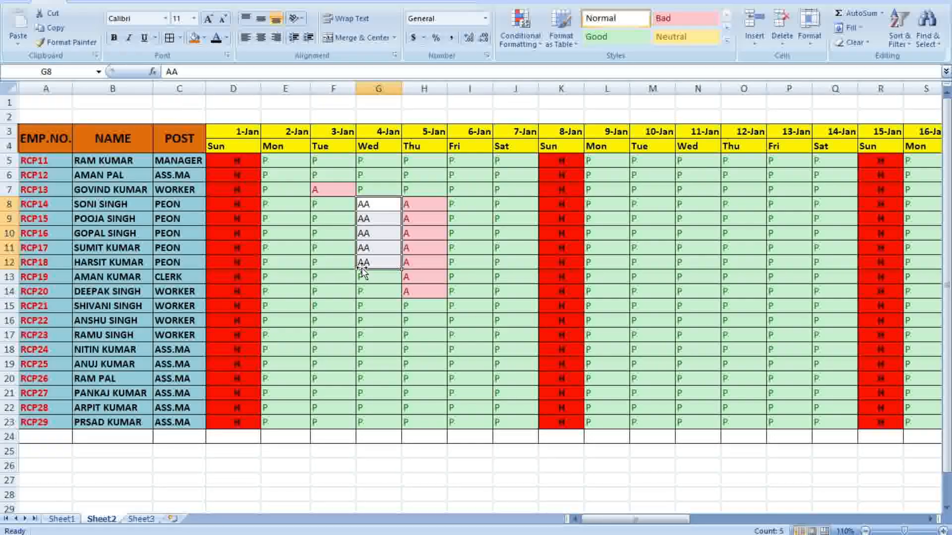
text(P)
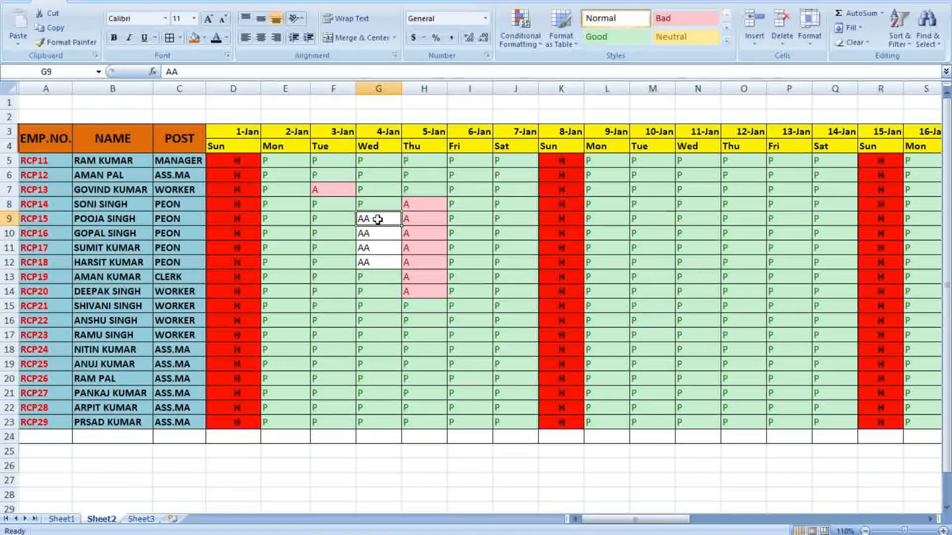
text(A)
key(Delete)
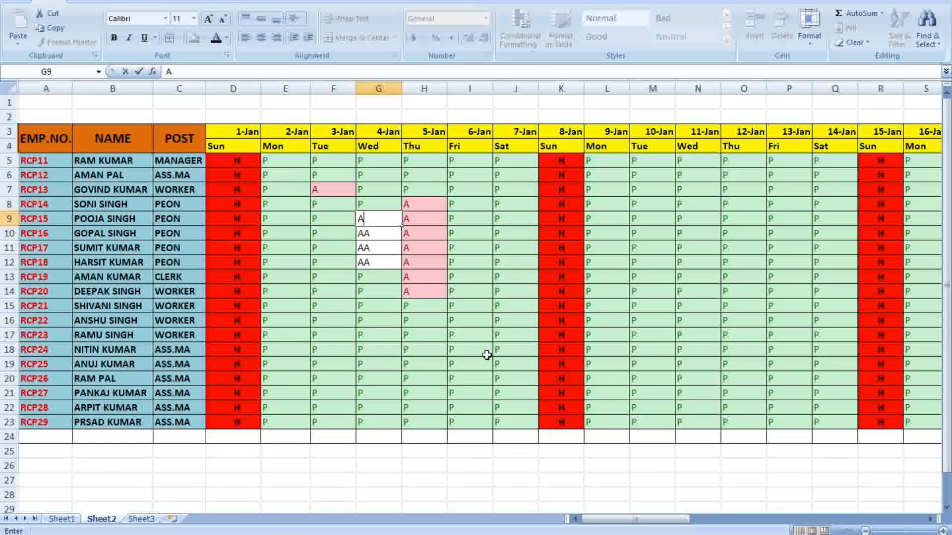
Correct G10 and G11 so each holds a single A
click(484, 352)
mouse_move(419, 317)
mouse_down()
mouse_move(418, 310)
mouse_move(430, 328)
mouse_up()
click(368, 232)
text(A)
click(377, 249)
text(A)
key(Delete)
key(Delete)
Commit G12 as A and mark J8 and the next cell in column J absent
click(416, 320)
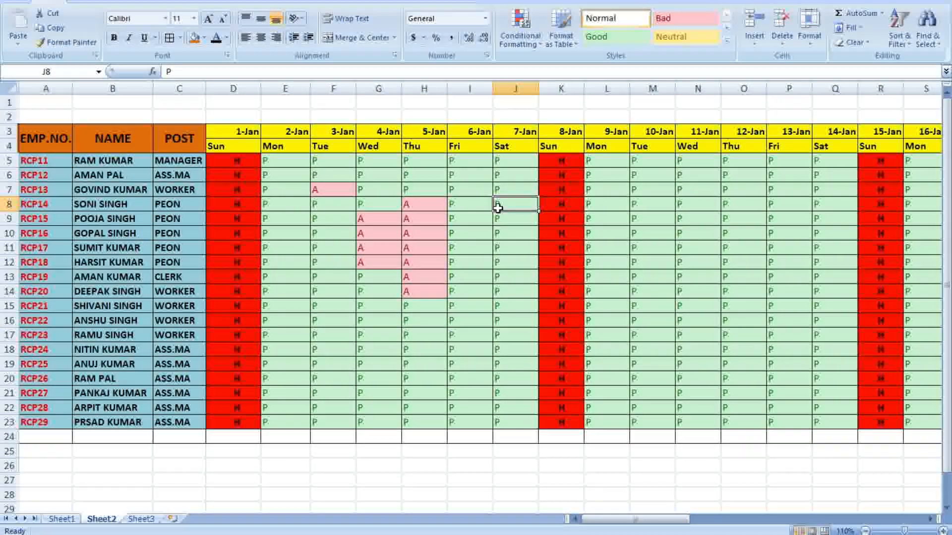
text(A)
key(Return)
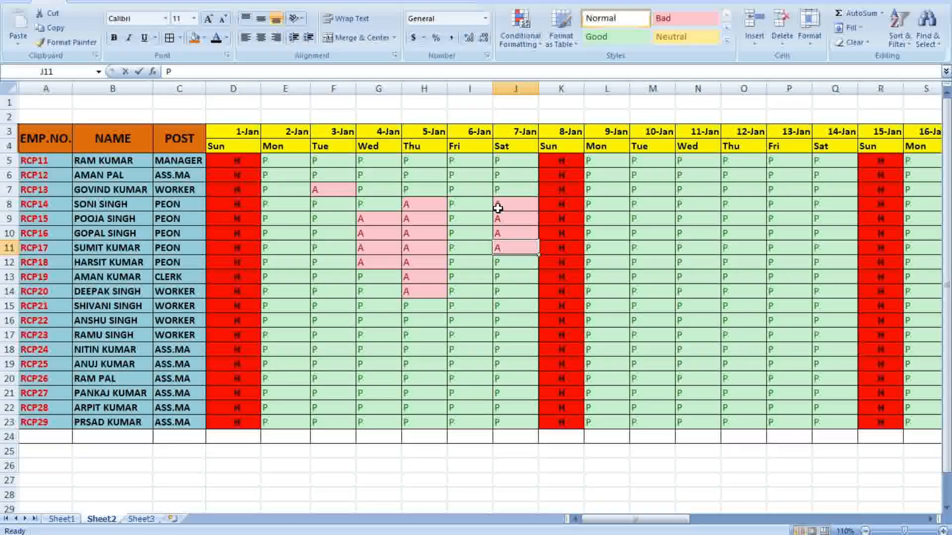
text(A)
key(Return)
text(A)
key(Return)
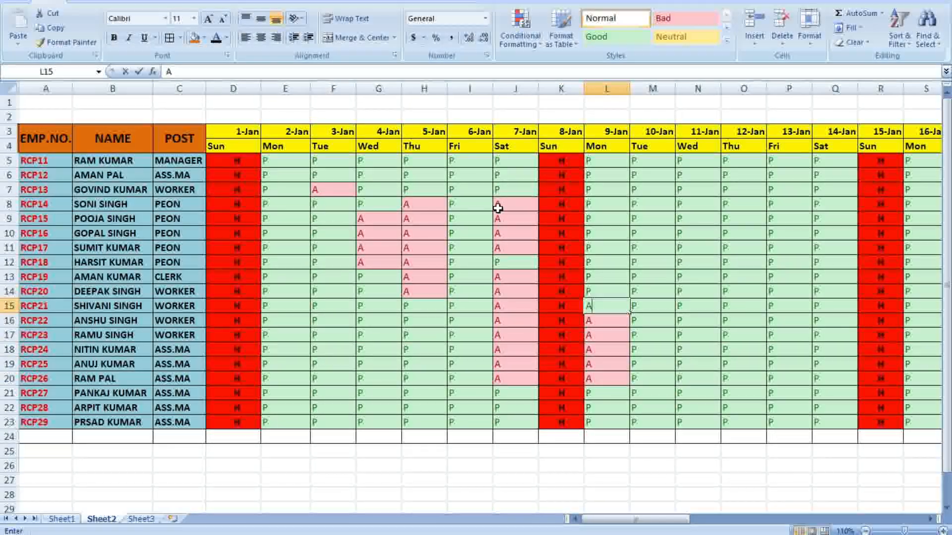
Mark a run of employees absent with A down column N
text(A)
key(Up)
text(A)
key(Up)
text(A)
key(Up)
text(A)
key(Up)
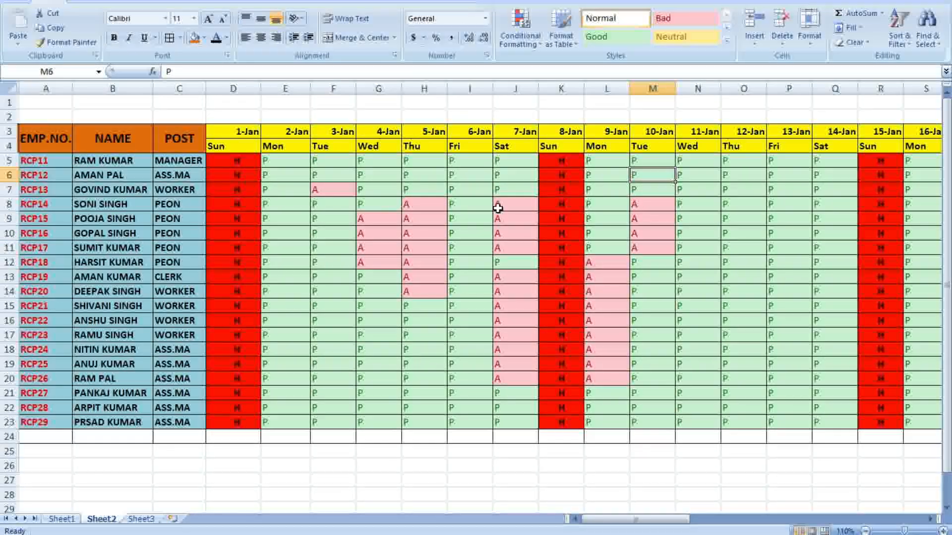
text(A)
key(Down)
text(A)
key(Down)
text(A)
key(Down)
text(A)
text(A)
key(Down)
text(A)
key(Down)
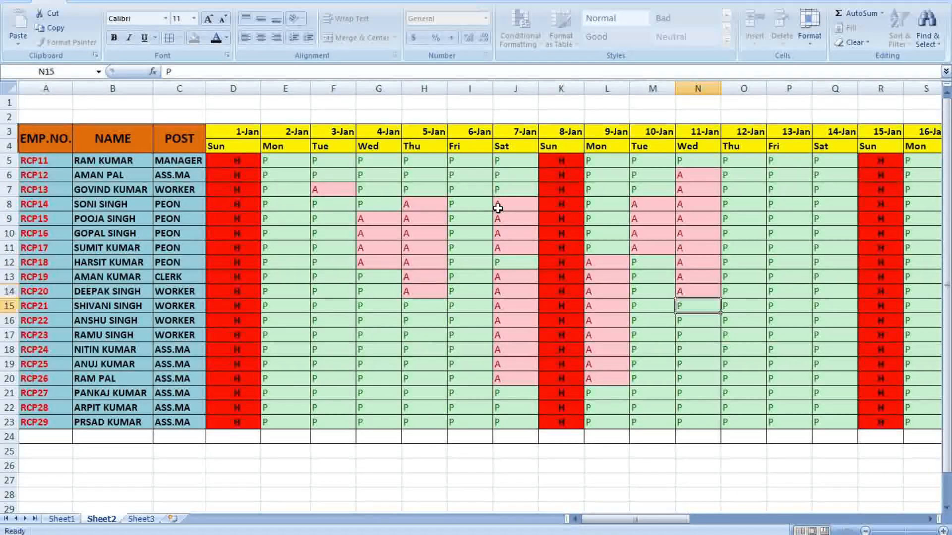
key(Down)
Enter A absences up column O and down the 13-Jan column
text(A)
key(Down)
key(Right)
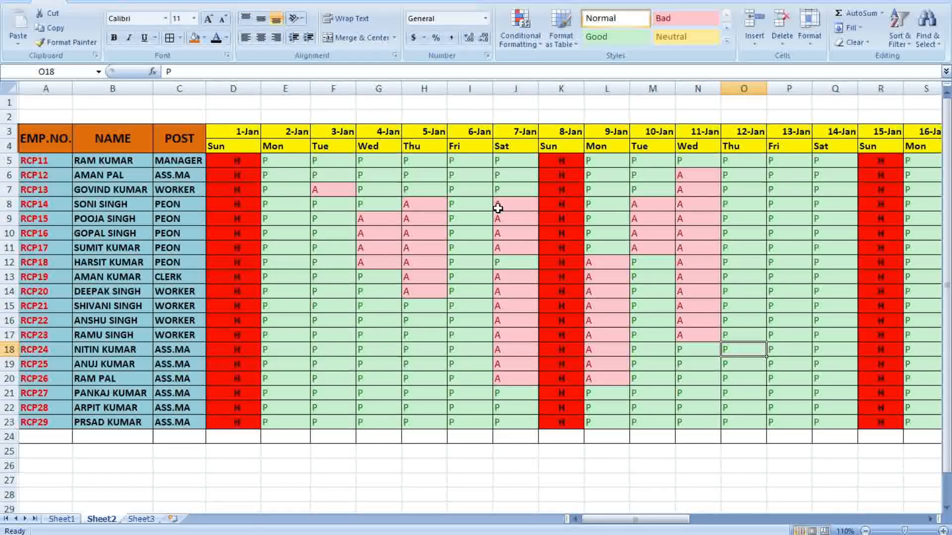
text(A)
key(Up)
text(A)
key(Up)
text(A)
key(Up)
text(A)
key(Up)
text(A)
key(Up)
key(Down)
text(A)
key(Down)
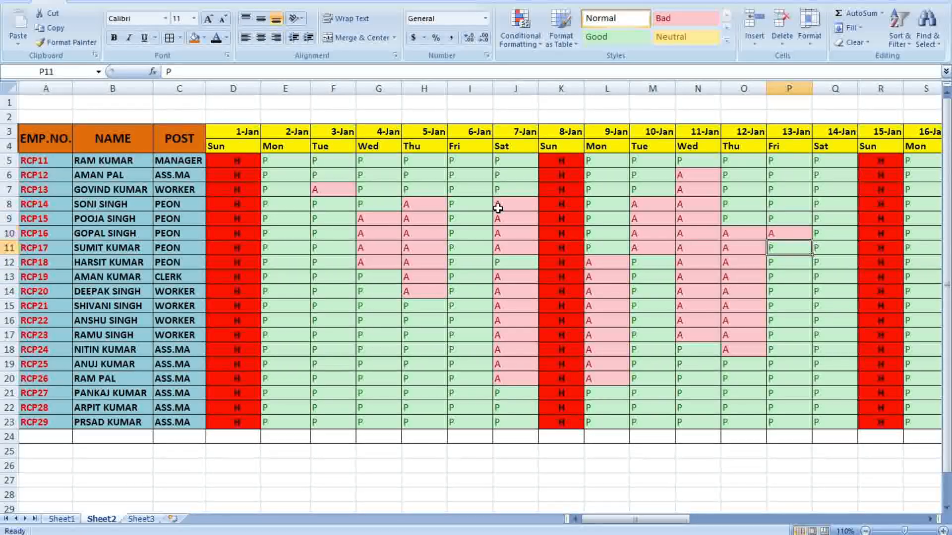
key(Down)
text(A)
key(Down)
text(A)
key(Down)
text(A)
key(Down)
text(A)
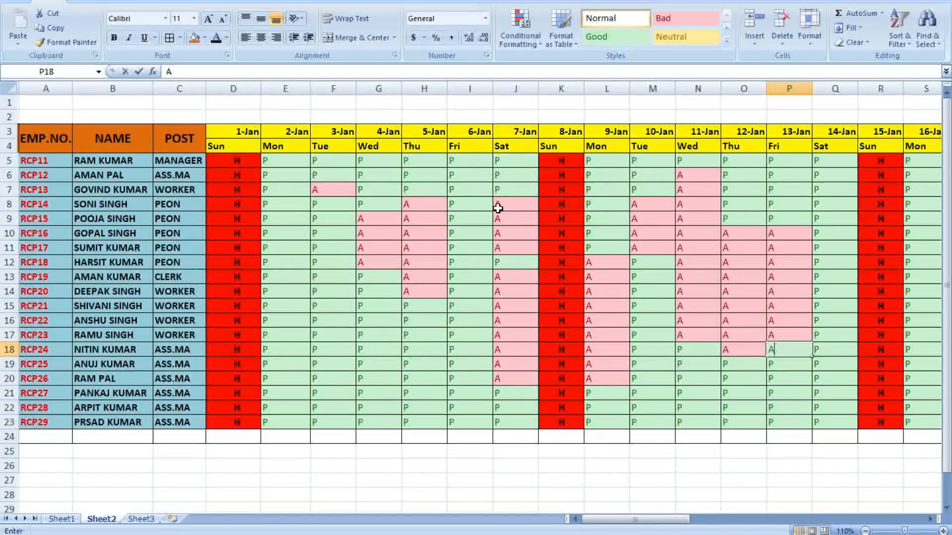
text(A)
key(Down)
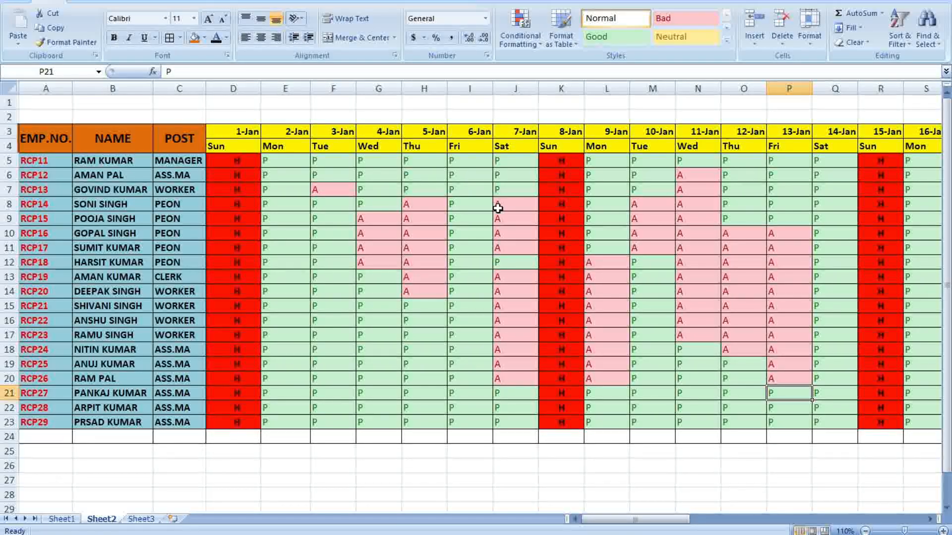
Mark several employees absent with A in the 14-Jan column
key(Right)
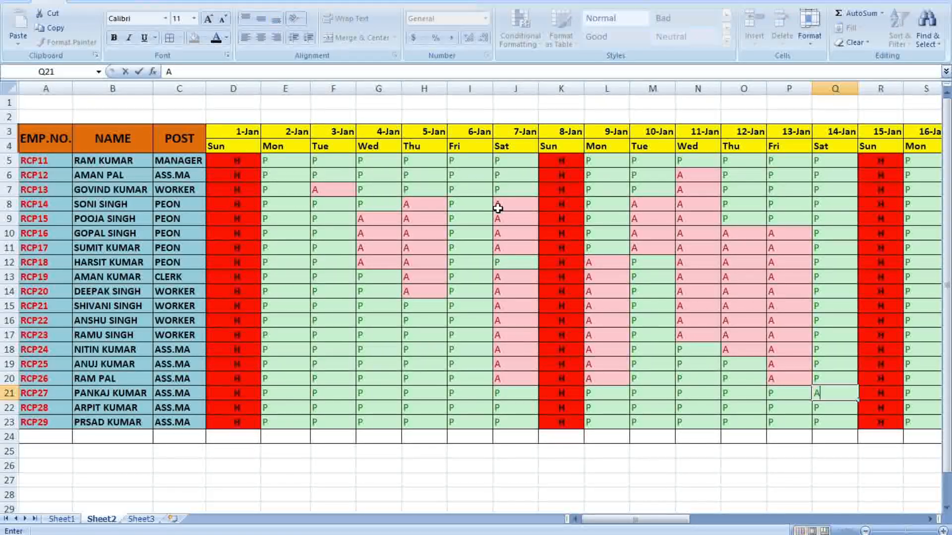
text(A)
key(Up)
key(Up)
text(A)
key(Up)
text(A)
key(Up)
text(A)
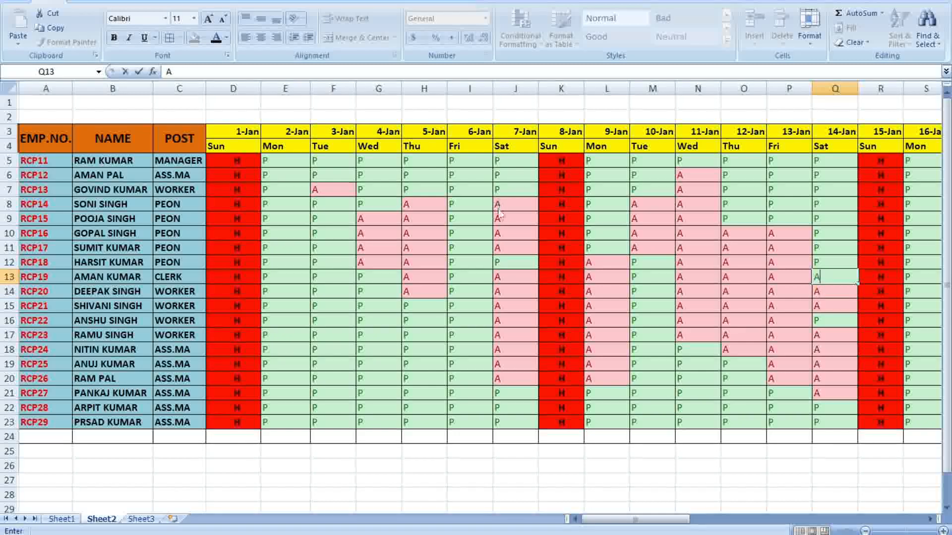
Enter A absence marks down the 16-Jan, 17-Jan and 18-Jan columns
drag(620, 525, 690, 525)
click(456, 159)
key(Down)
text(A A A A A A A A A)
key(Tab)
text(A)
key(Up)
text(A)
key(Up)
text(A)
key(Up)
text(A)
key(Up)
text(A)
key(Up)
Enter A absence marks in the 19-Jan and 20-Jan columns
text(A)
key(Tab)
text(A A A A A A A A A A)
key(Tab)
text(A)
key(Up)
text(A)
key(Up)
text(A)
key(Up)
key(Up)
text(A)
key(Up)
key(shift+a)
key(Up)
key(shift+a)
key(Up)
key(shift+a)
key(Up)
text(A)
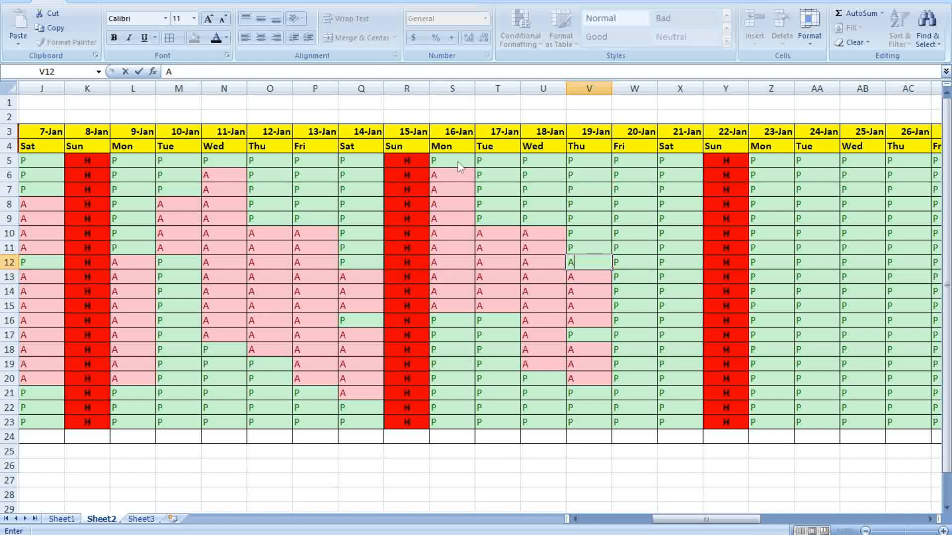
key(Up)
text(A)
key(Tab)
key(Up)
text(A)
key(Up)
key(shift+a)
key(Up)
key(shift+a)
key(Up)
text(A)
key(Up)
key(Down)
key(Down)
key(Down)
key(Down)
key(Down)
key(Down)
key(Down)
key(shift+a)
key(Down)
text(A)
key(Down)
key(shift+a)
key(Down)
key(Down)
key(shift+a)
key(Down)
key(shift+a)
key(Down)
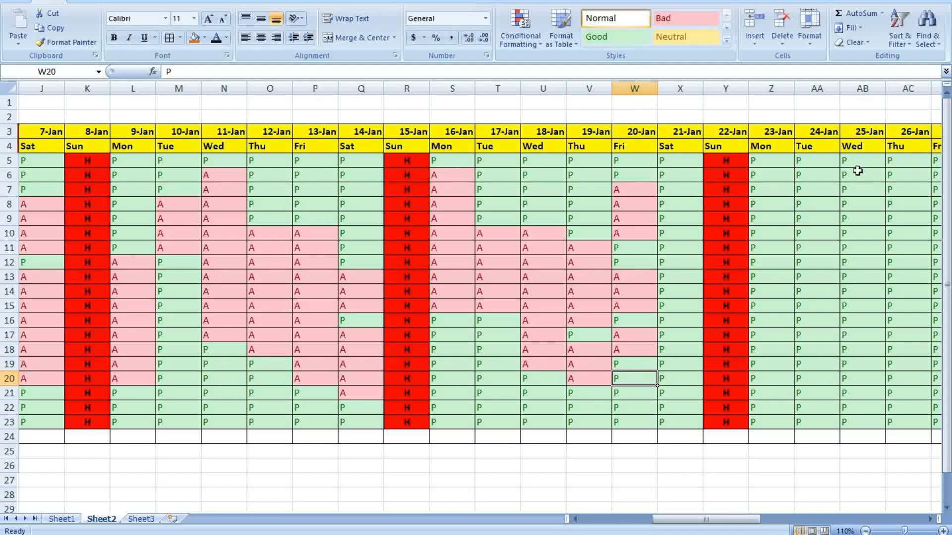
Enter A absences on the first employee's 23-Jan row and down the 26-Jan and 25-Jan columns
click(777, 161)
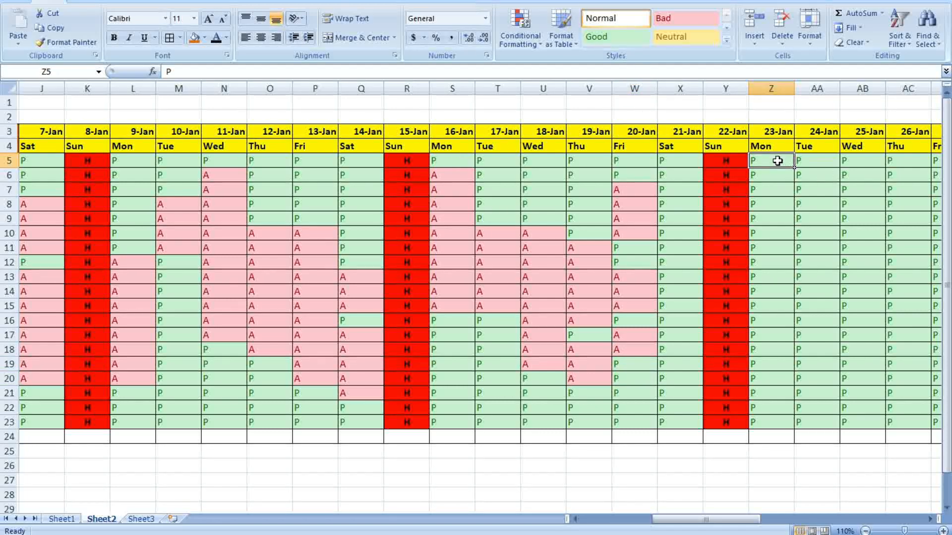
text(A)
key(Right)
key(Right)
text(A)
key(Right)
key(Down)
text(A)
key(Down)
key(Down)
text(A)
key(Down)
key(shift+a)
key(Down)
key(shift+a)
key(Down)
key(Down)
text(A)
key(Left)
text(A)
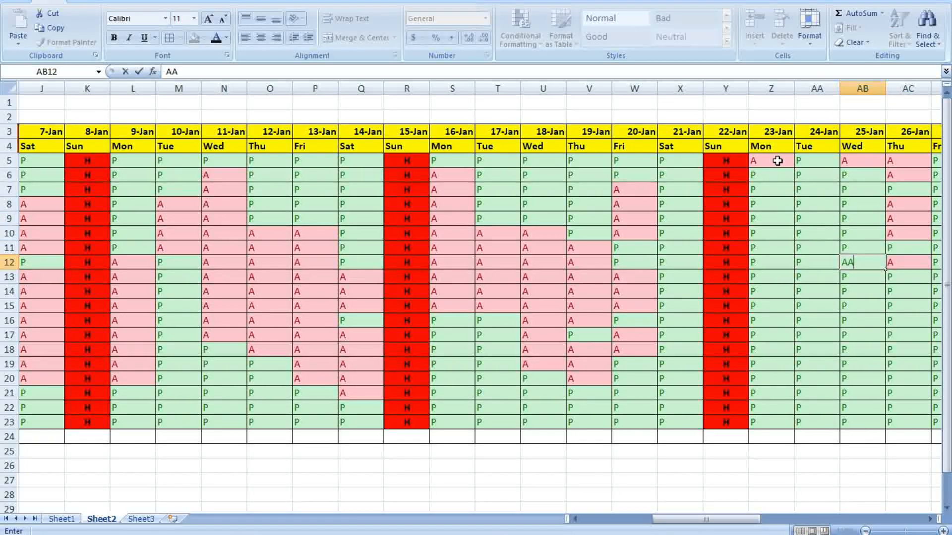
key(Down)
text(A)
key(Down)
key(shift+a)
key(Down)
key(shift+a)
key(Down)
key(Down)
text(A)
key(Down)
Enter A absence marks in the 24-Jan and 23-Jan columns
key(shift+a)
key(Down)
key(Left)
key(Up)
key(Up)
key(shift+a)
key(Up)
key(shift+a)
key(Up)
key(shift+a)
key(Up)
key(shift+a)
key(Up)
key(shift+a)
key(Up)
key(shift+a)
key(Up)
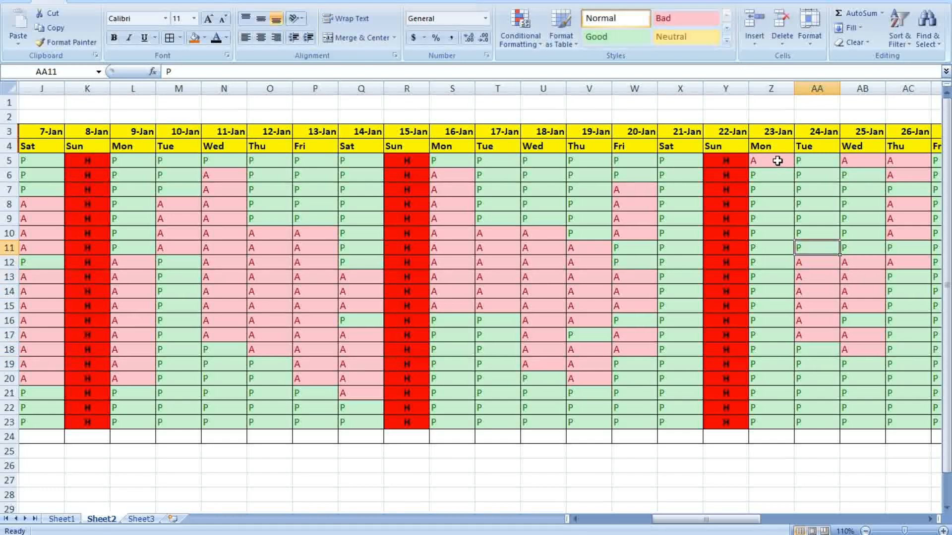
key(Left)
text(A)
key(Up)
text(A)
key(Down)
key(Down)
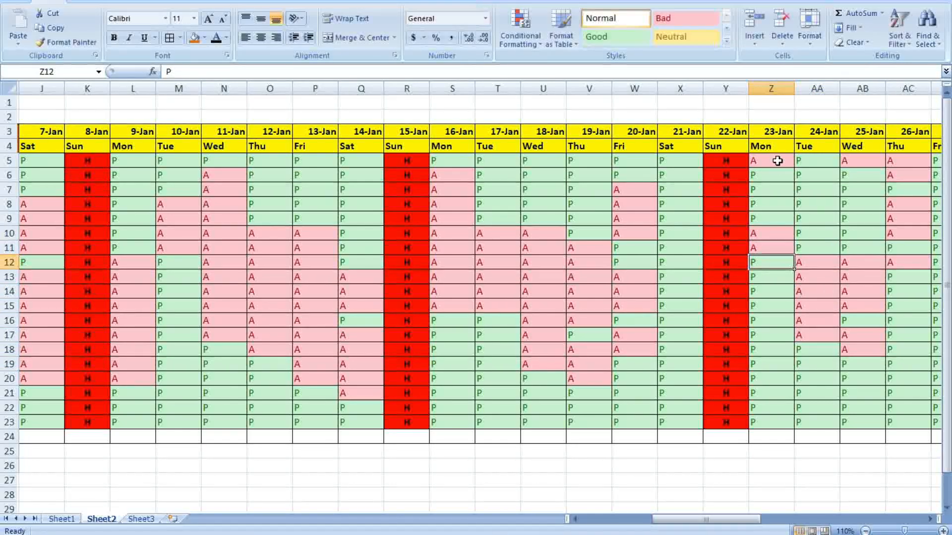
text(A)
key(Down)
key(shift+a)
key(Down)
text(A)
key(Down)
text(A)
key(Down)
key(Down)
text(A)
key(Down)
text(A)
key(Down)
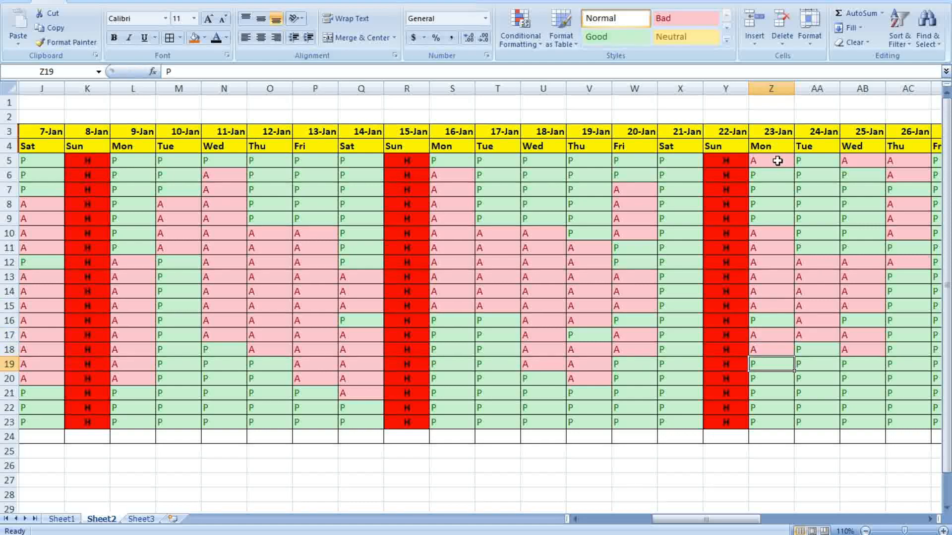
Enter A absence marks up the 27-Jan and 28-Jan columns
key(Right)
key(Right)
key(Right)
key(Right)
key(Right)
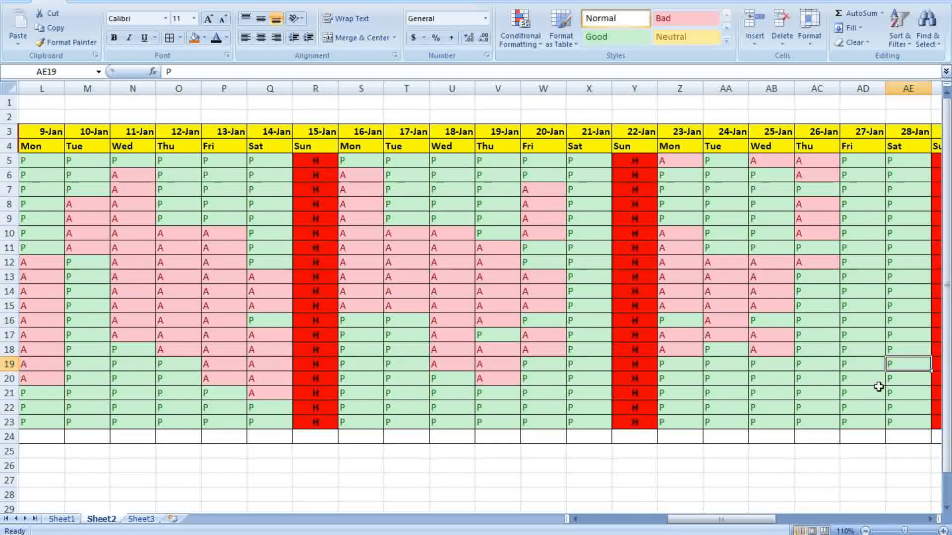
key(Left)
key(Up)
text(A)
key(Up)
key(shift+a)
key(Up)
key(shift+a)
key(Up)
key(shift+a)
key(Up)
key(Right)
key(shift+a)
key(Up)
key(shift+a)
key(Up)
text(A)
key(Up)
key(shift+a)
key(Up)
key(shift+a)
key(Up)
key(shift+a)
key(Up)
key(shift+a)
key(Up)
key(shift+a)
key(Up)
key(shift+a)
key(Up)
key(shift+a)
key(Up)
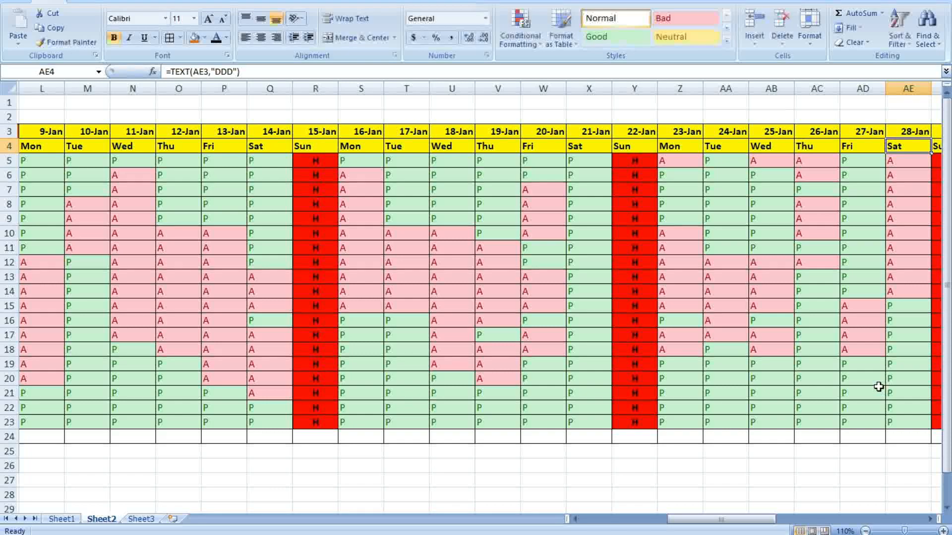
Enter A absence marks down the 30-Jan and 31-Jan columns
drag(751, 519, 830, 519)
click(528, 159)
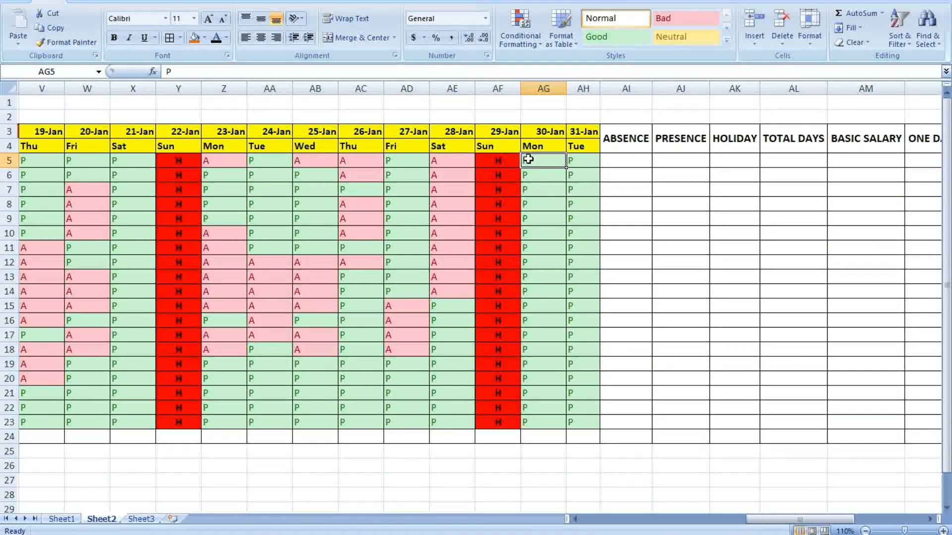
text(A)
key(Right)
text(A)
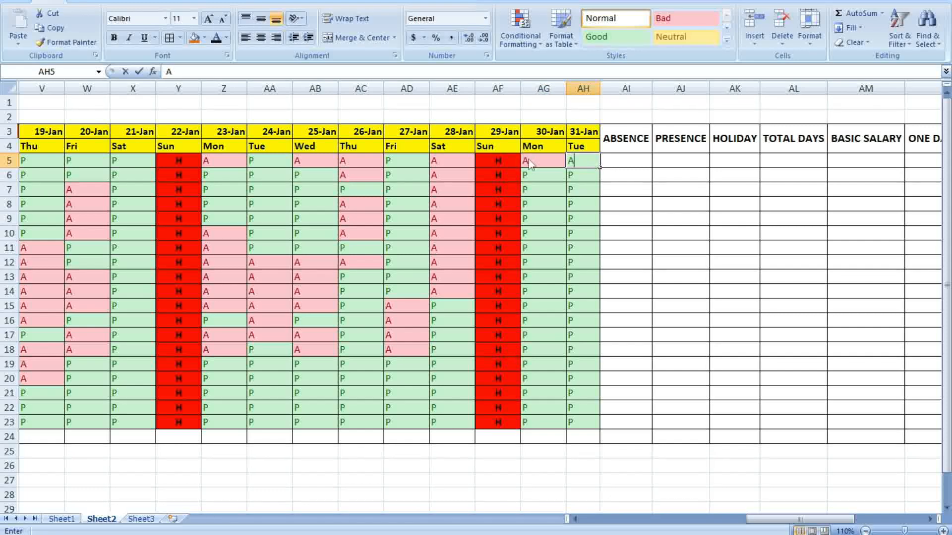
key(Return)
text(A A A A)
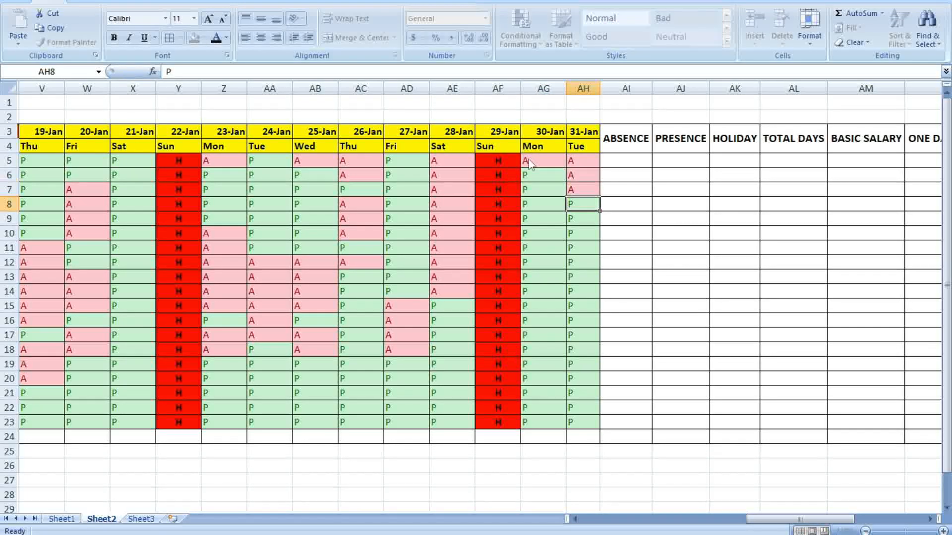
key(Left)
text(A A A A A A A A A)
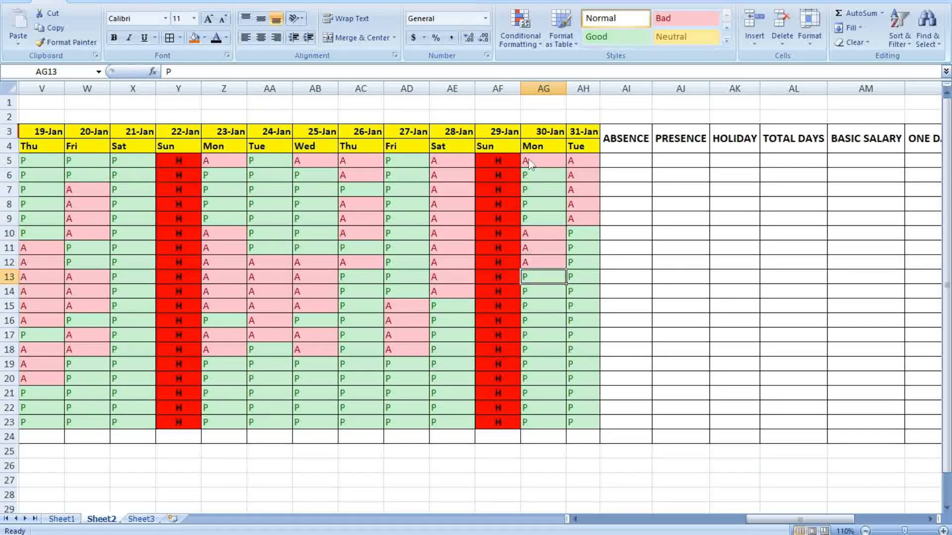
text( A A A A)
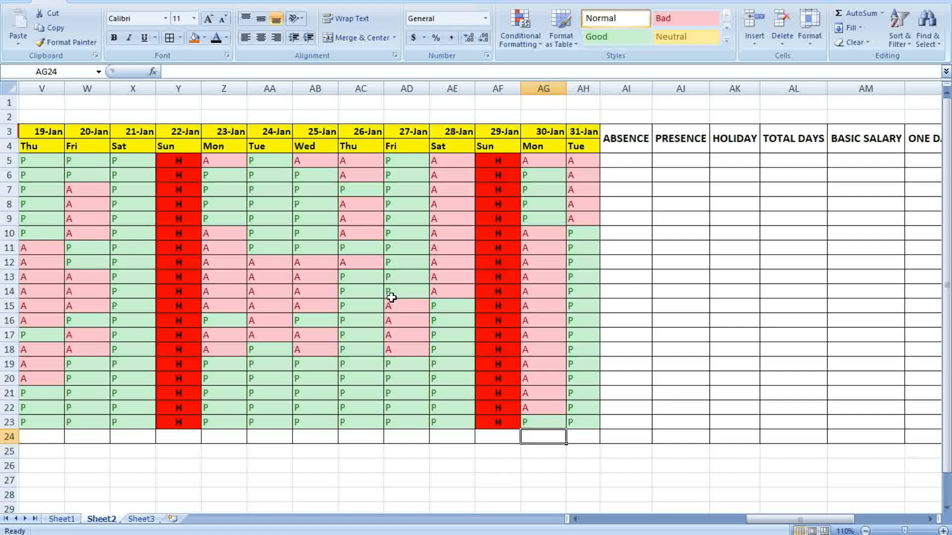
Enter A absences on 2-Jan and 3-Jan starting at RCP19, then select the whole attendance grid
click(744, 290)
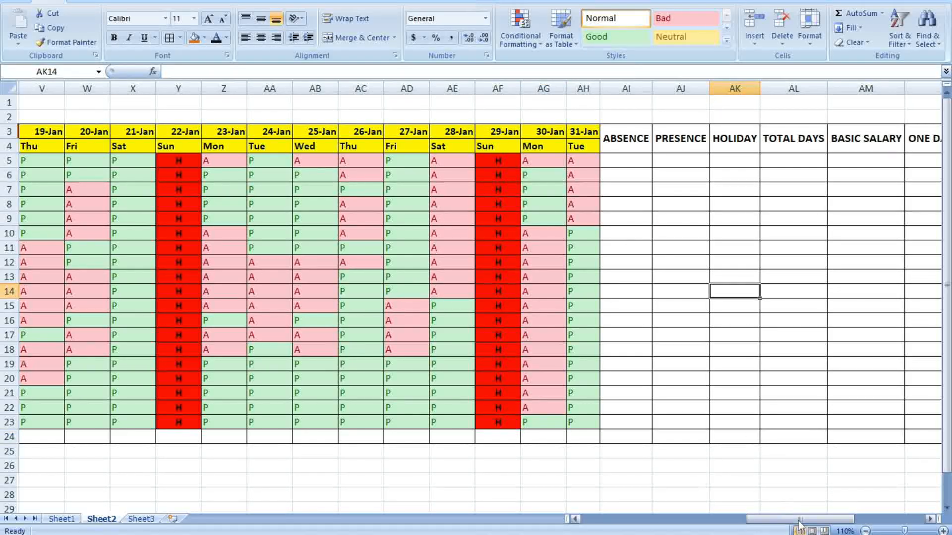
drag(799, 524, 635, 521)
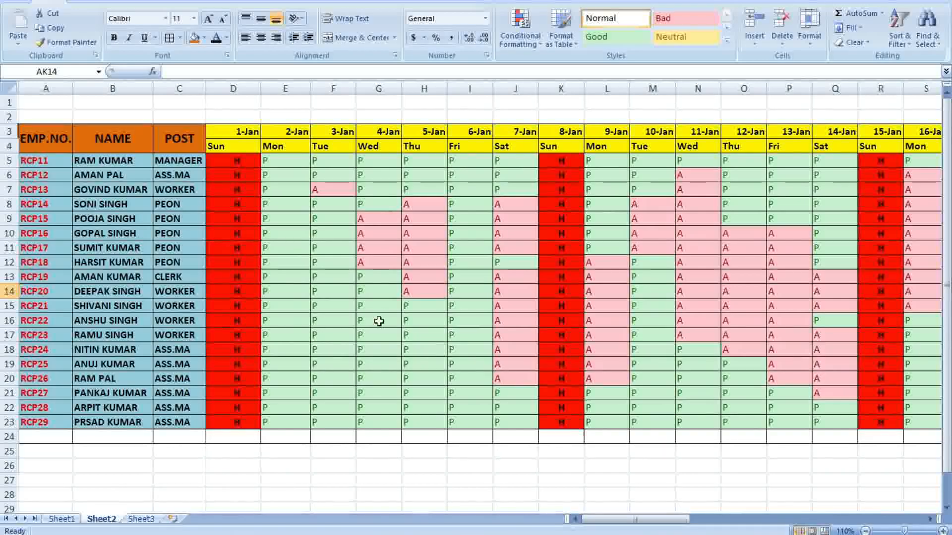
click(281, 278)
text(A)
key(Return)
text(A)
key(Return)
text(A)
key(Return)
text(A A A)
key(Return)
text(A A)
key(Right)
text(A A A)
click(691, 417)
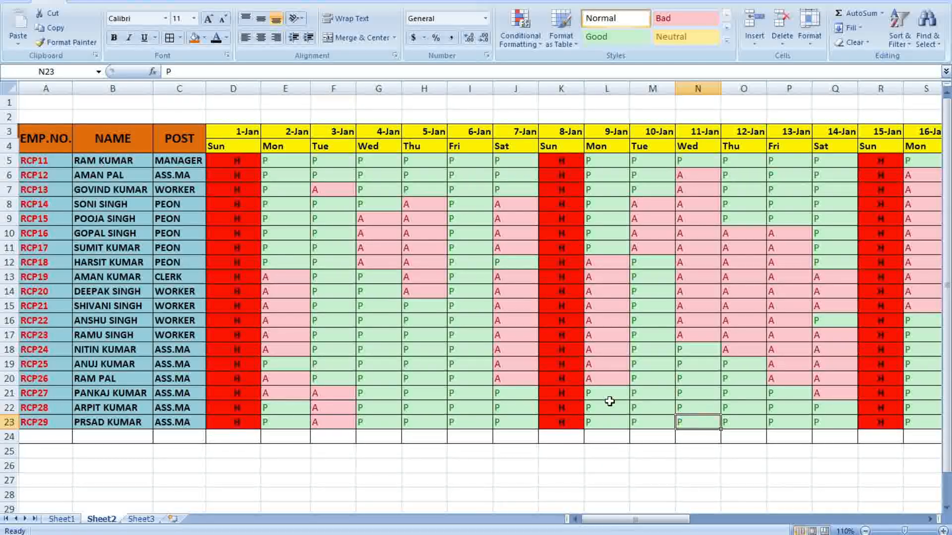
mouse_move(235, 159)
mouse_down()
mouse_move(272, 418)
mouse_move(595, 439)
mouse_move(918, 437)
mouse_move(843, 442)
mouse_move(802, 395)
mouse_move(931, 427)
mouse_move(793, 424)
mouse_move(893, 437)
mouse_move(825, 418)
mouse_move(853, 431)
mouse_move(850, 423)
mouse_move(809, 431)
mouse_up()
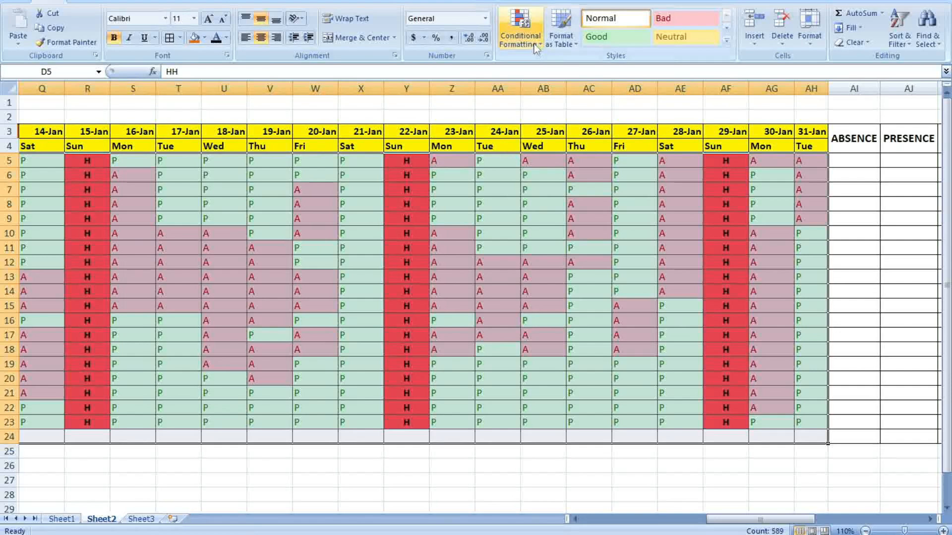
Add an Equal To conditional format so cells containing H get Yellow Fill with Dark Yellow Text
click(515, 37)
mouse_move(560, 69)
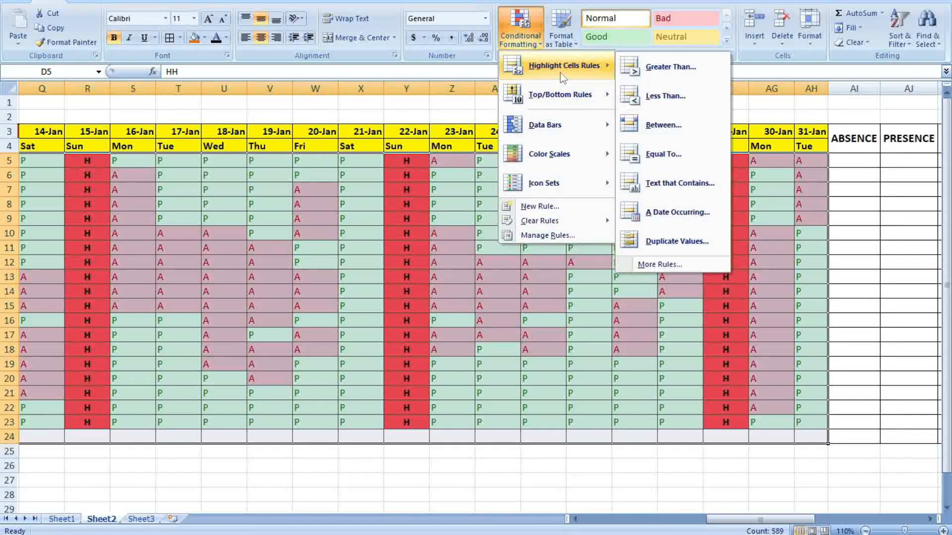
click(663, 156)
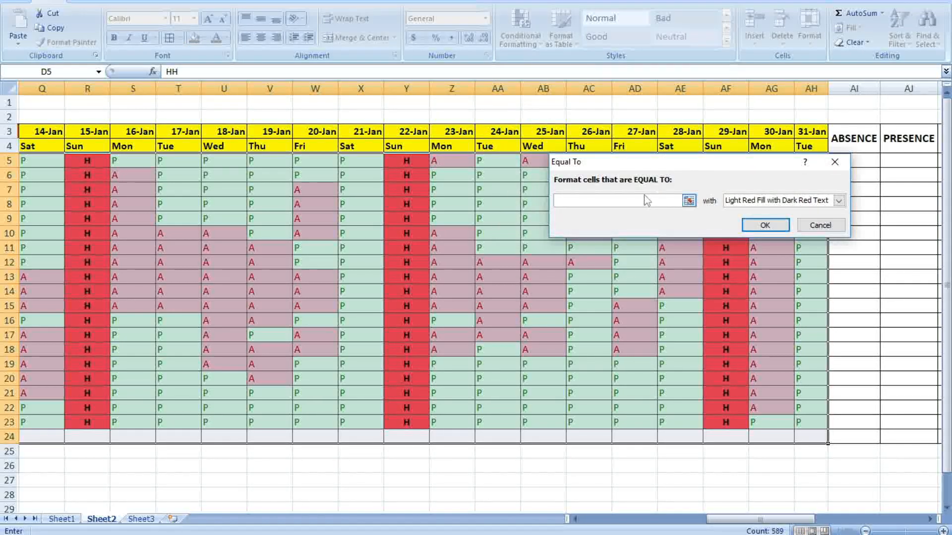
text(H)
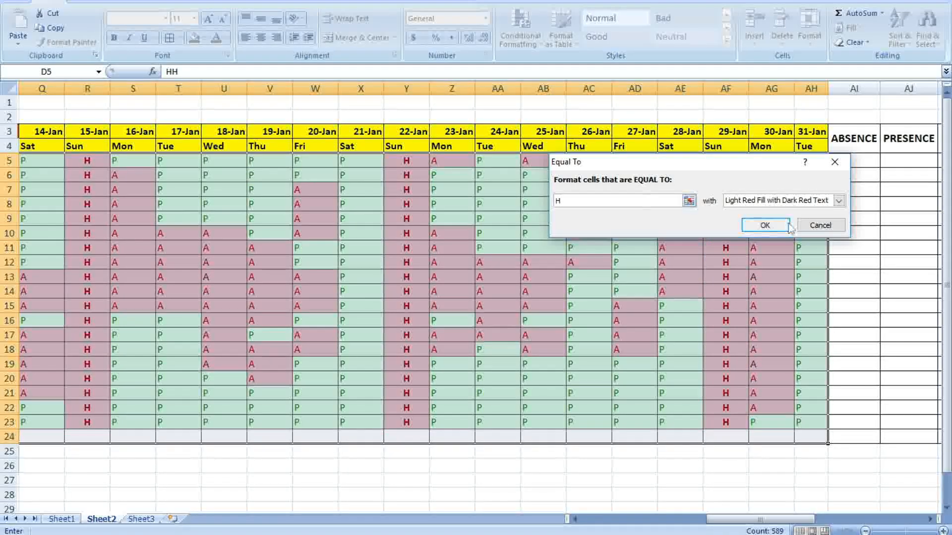
click(838, 201)
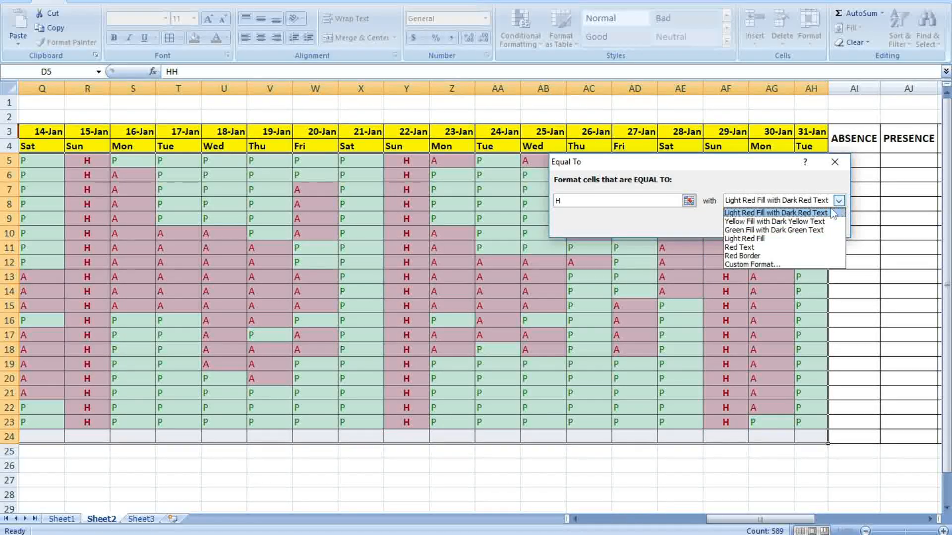
click(778, 223)
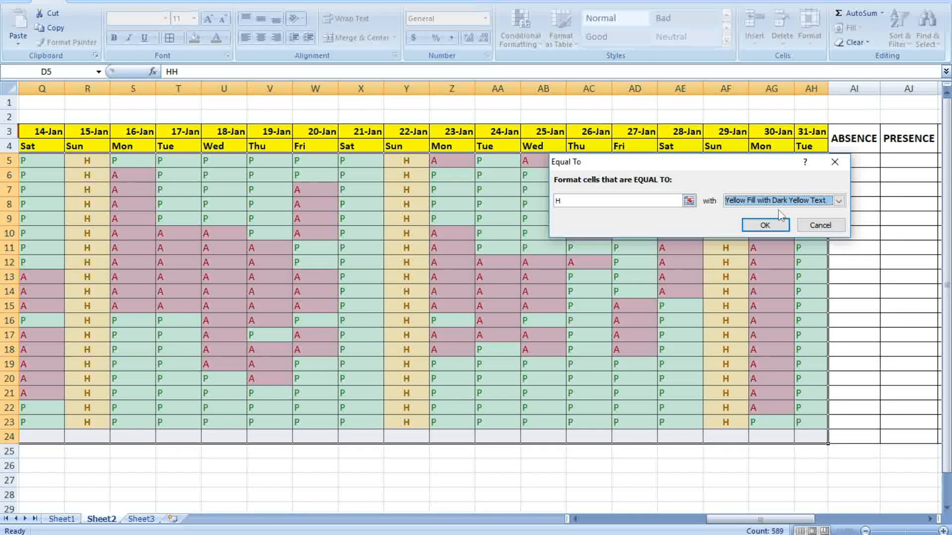
click(765, 225)
click(578, 261)
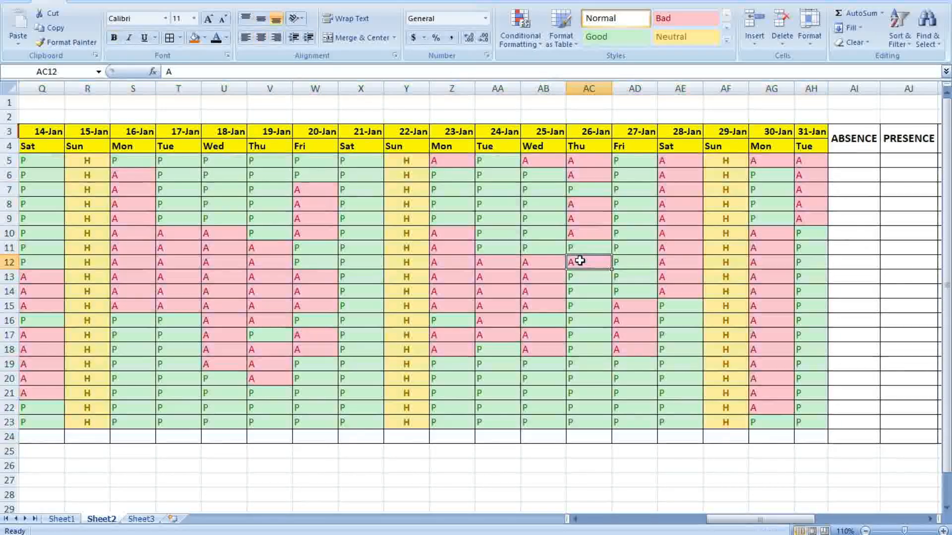
Select the 1-Jan column and check the content of holiday cell D5
drag(813, 524, 687, 524)
drag(218, 161, 218, 428)
click(374, 367)
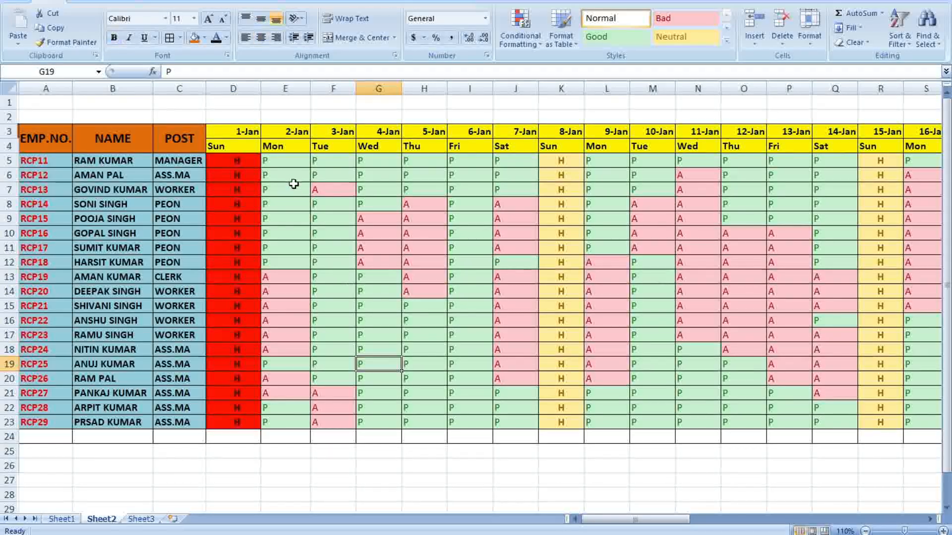
click(240, 163)
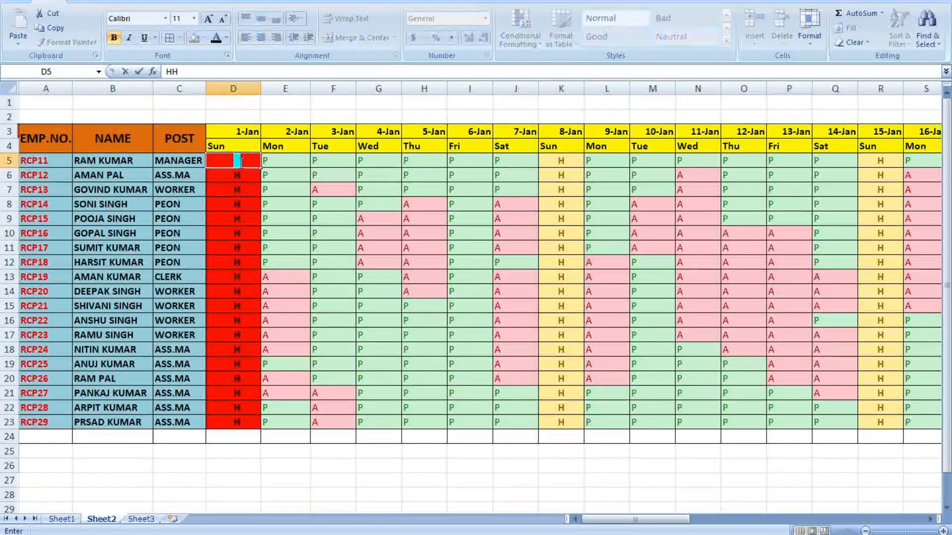
click(372, 437)
Fill D5's yellow H holiday mark down through D23
click(234, 160)
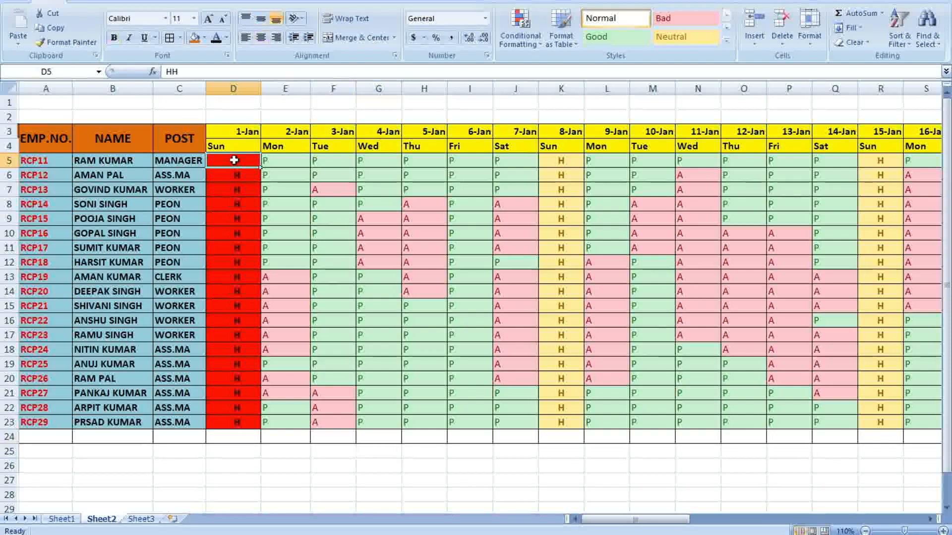
drag(234, 160, 229, 419)
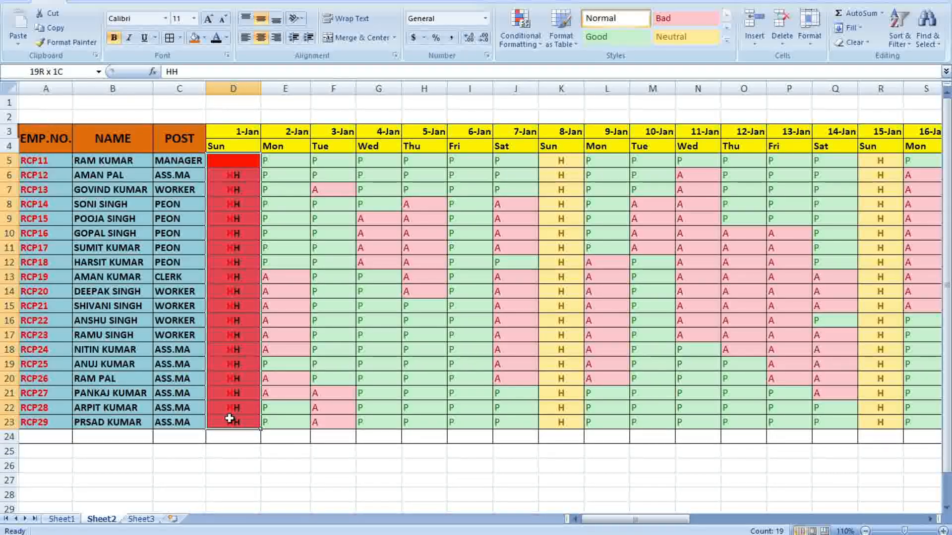
drag(338, 291, 356, 291)
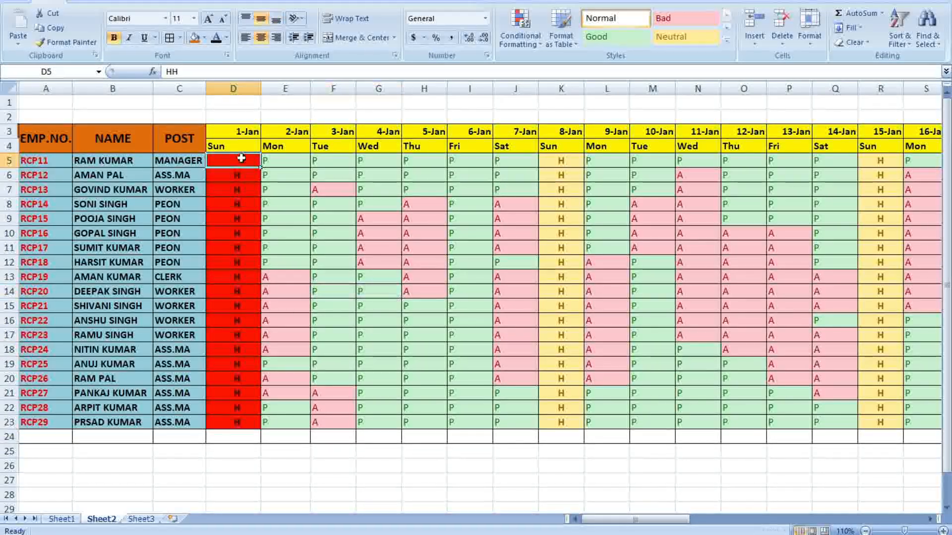
shift+click(377, 231)
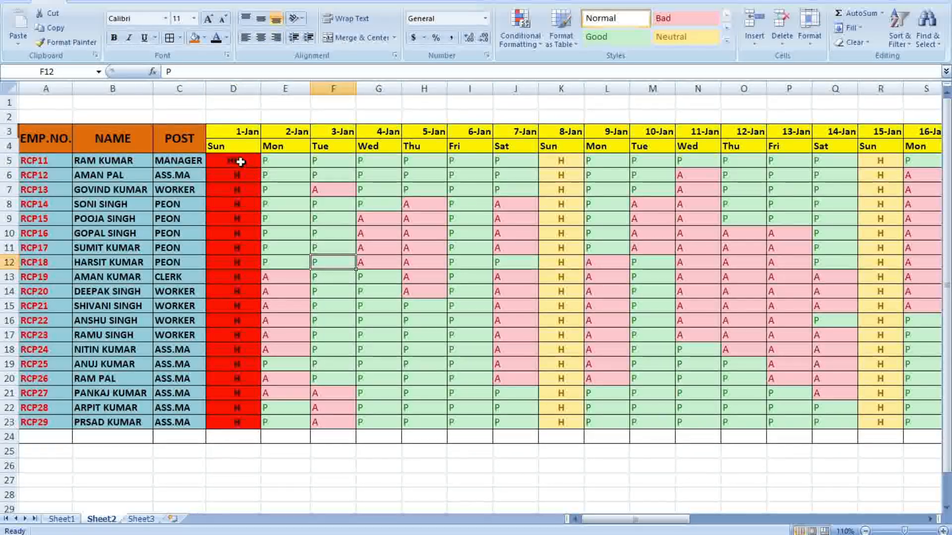
drag(252, 268, 258, 422)
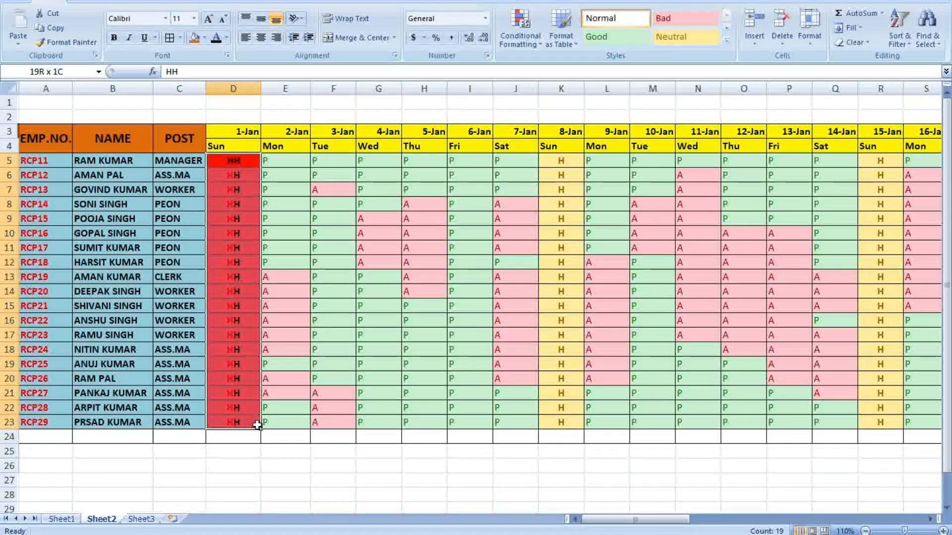
click(379, 306)
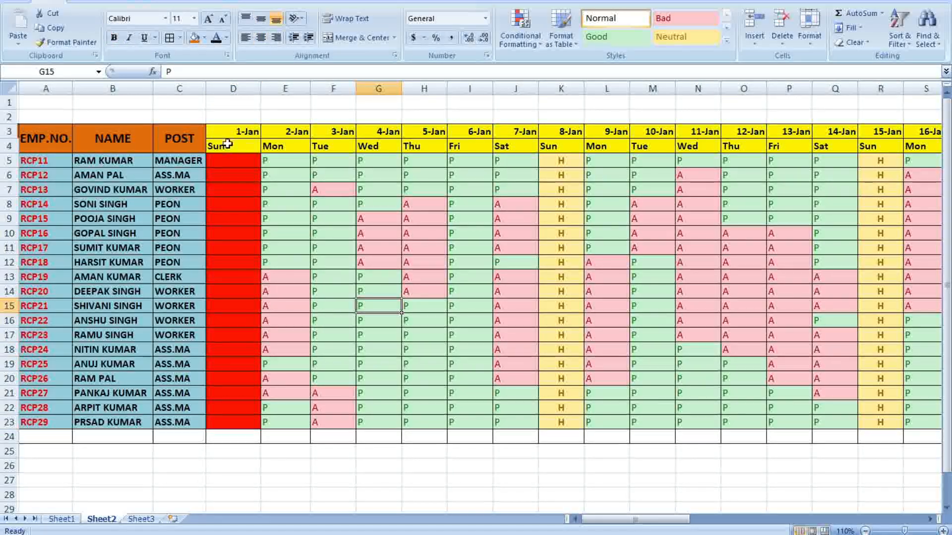
click(250, 160)
drag(260, 169, 251, 425)
click(445, 469)
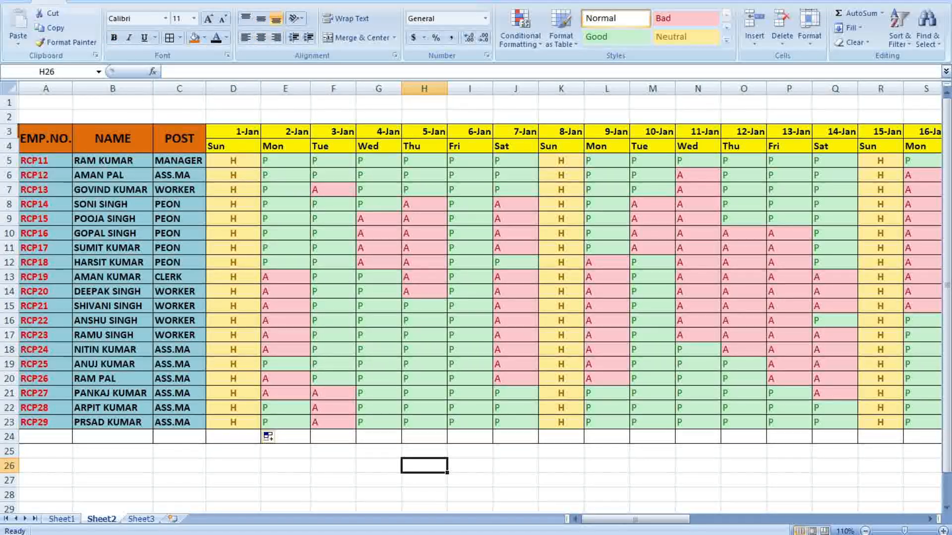
Save the workbook, then scroll right to the 29-Jan Sun label AF4
click(51, 67)
click(697, 291)
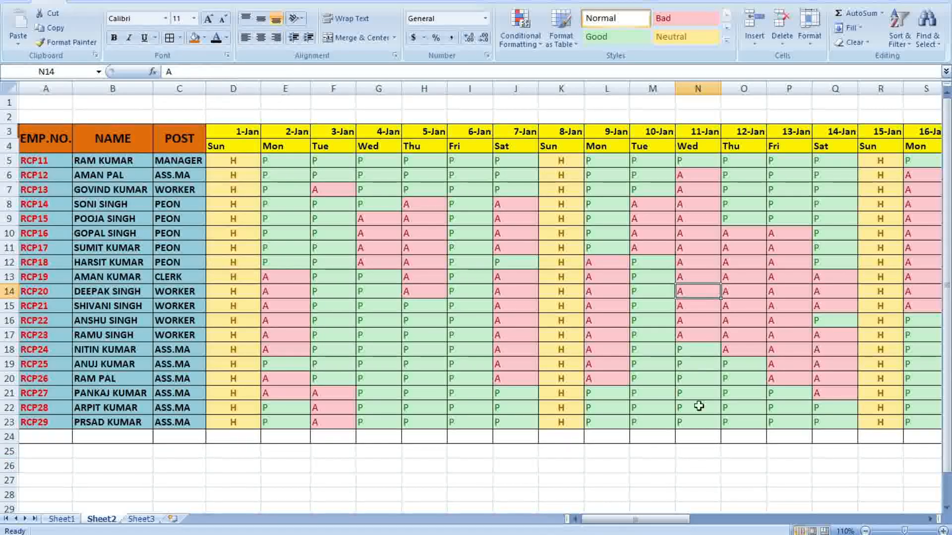
drag(606, 521, 725, 521)
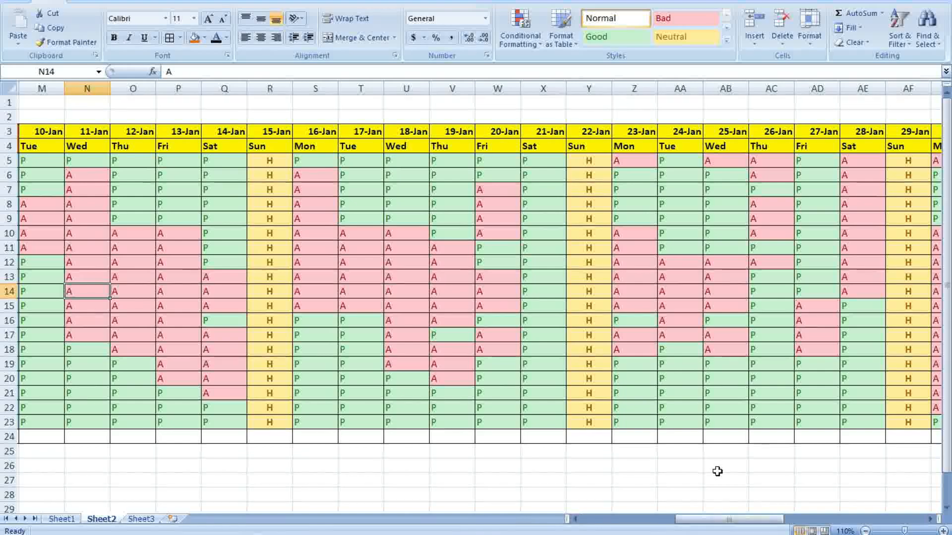
drag(689, 520, 744, 521)
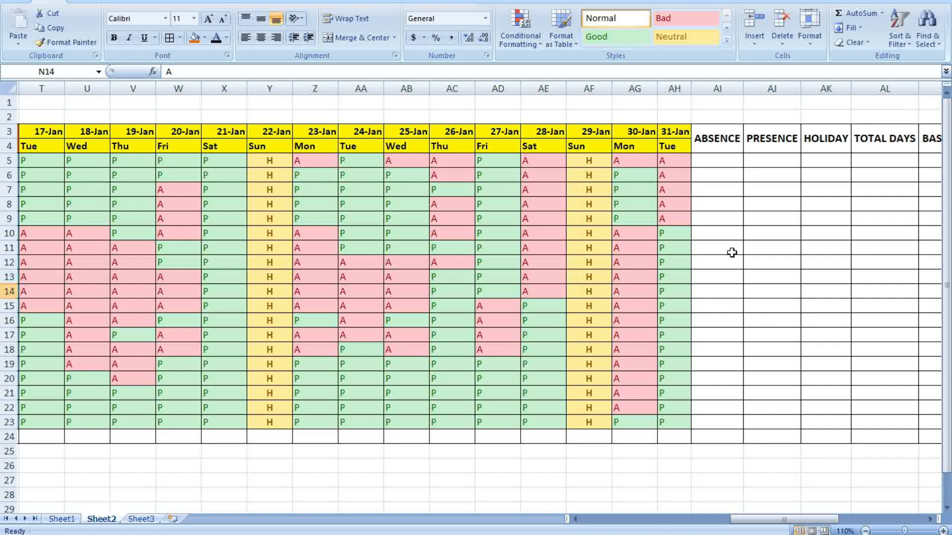
click(720, 159)
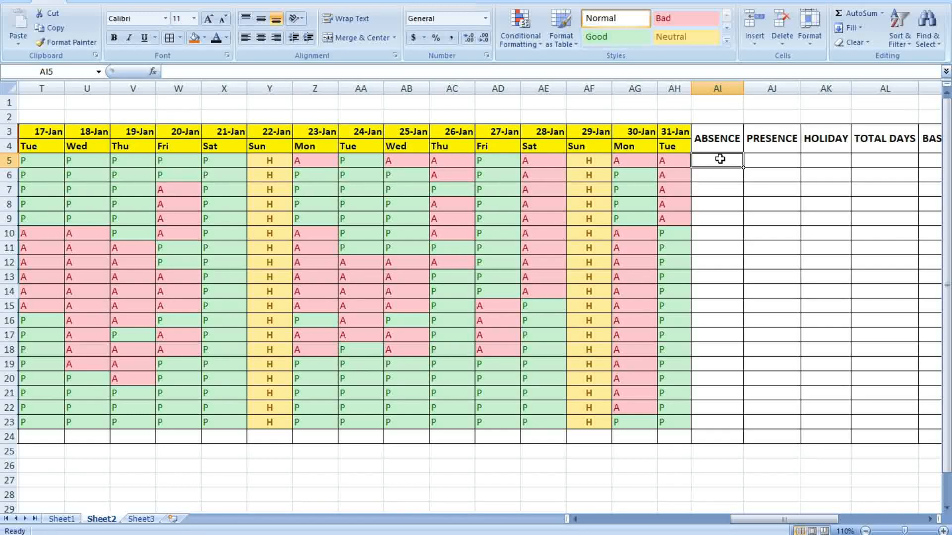
click(594, 145)
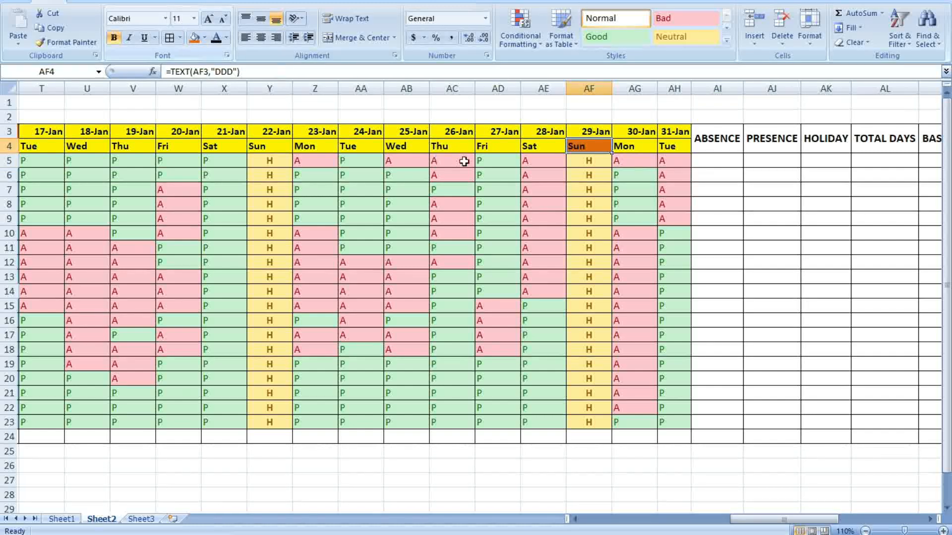
Fill the Sun labels AF4, Y4, D4, K4 and R4 in row 4 bright red
click(204, 38)
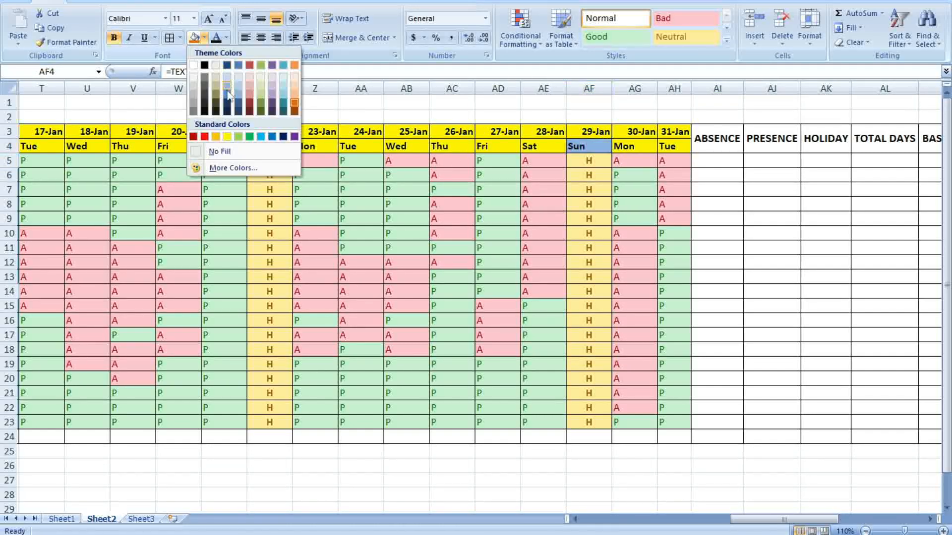
click(204, 136)
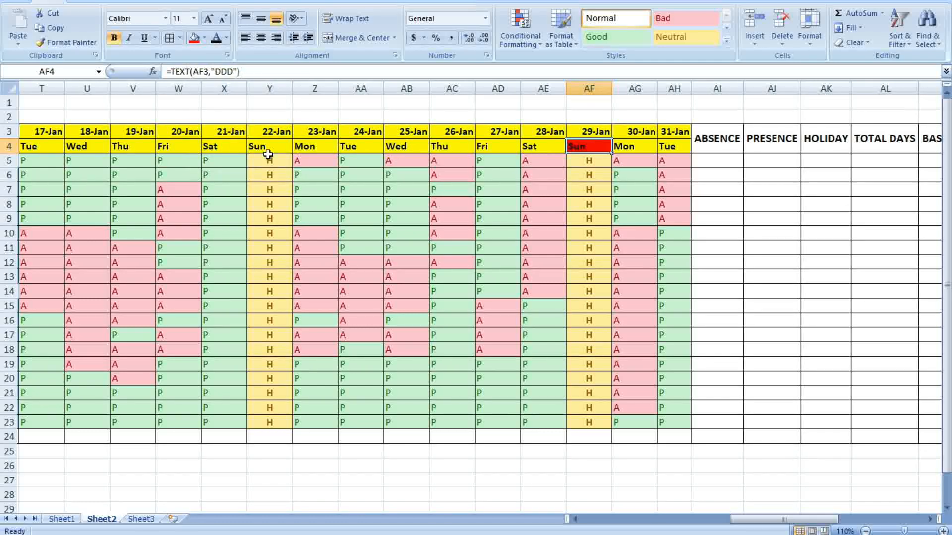
click(262, 146)
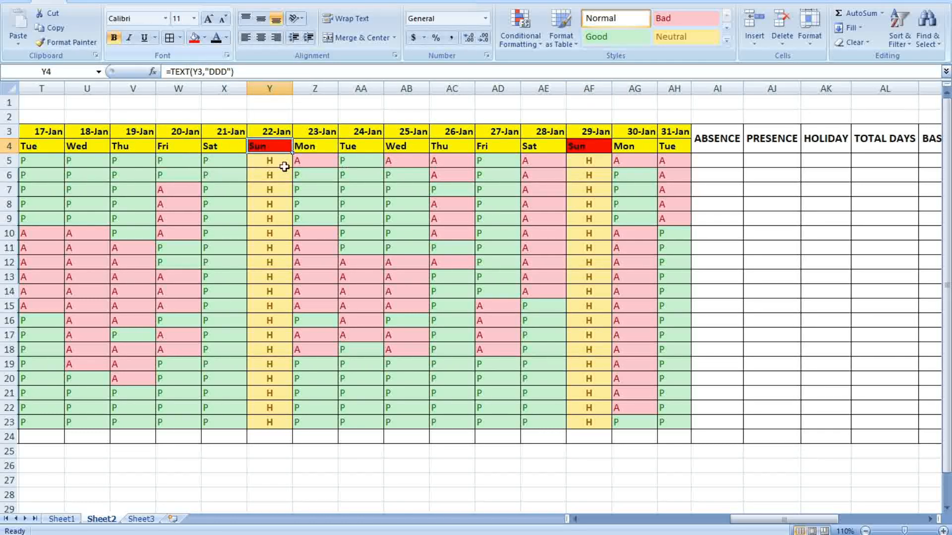
drag(751, 513, 603, 512)
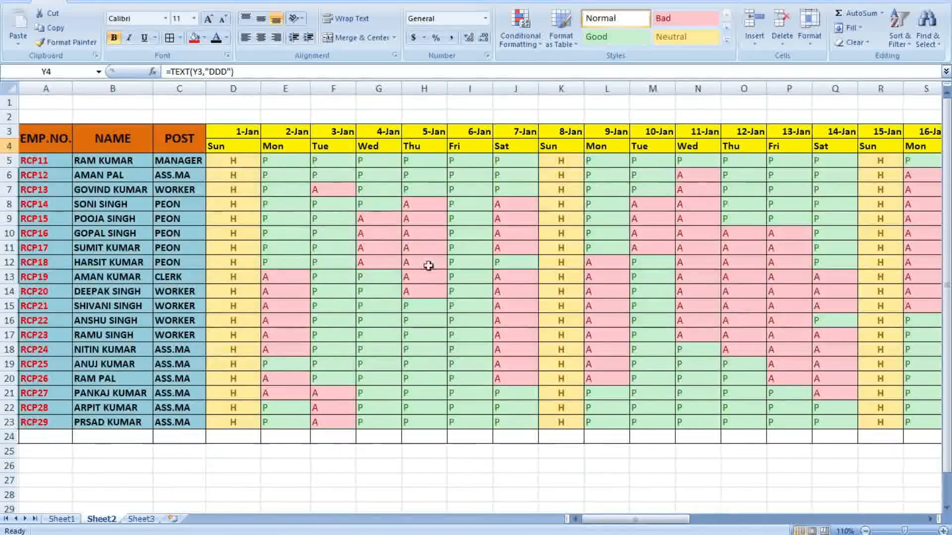
click(254, 150)
click(194, 38)
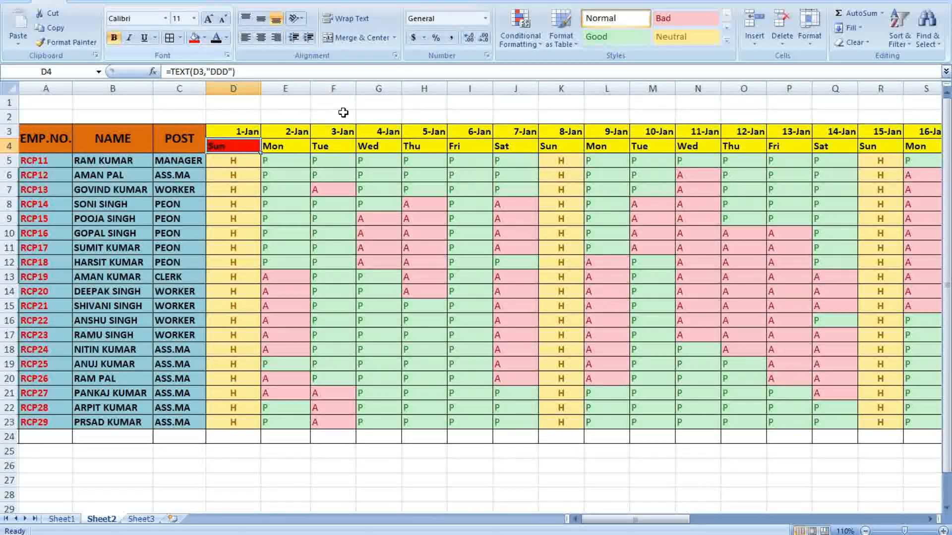
click(557, 149)
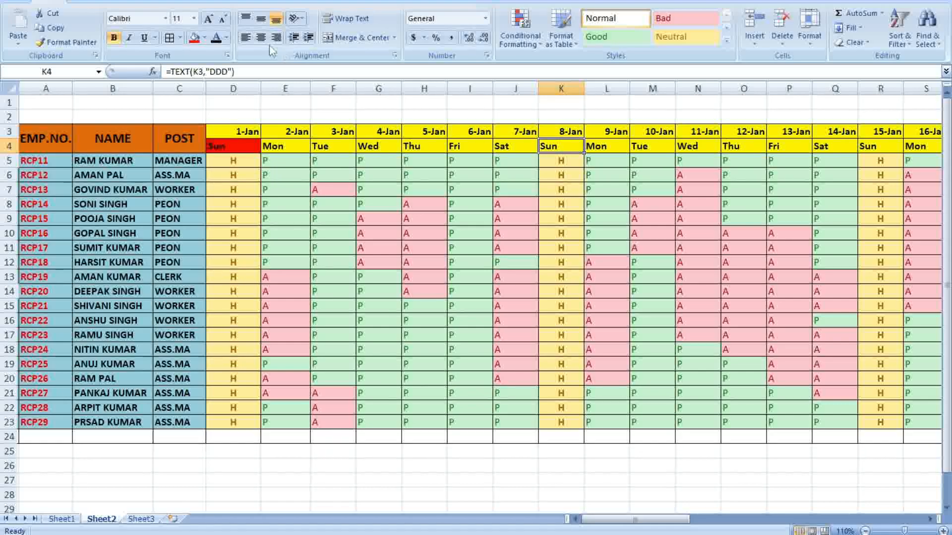
click(197, 39)
drag(686, 522, 724, 521)
click(576, 146)
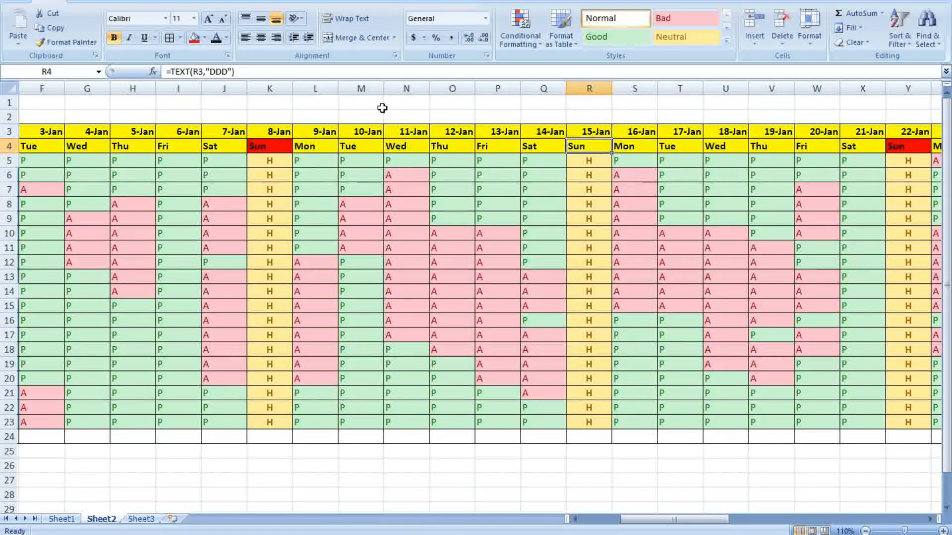
drag(623, 522, 761, 504)
scroll(724, 272, up, 1)
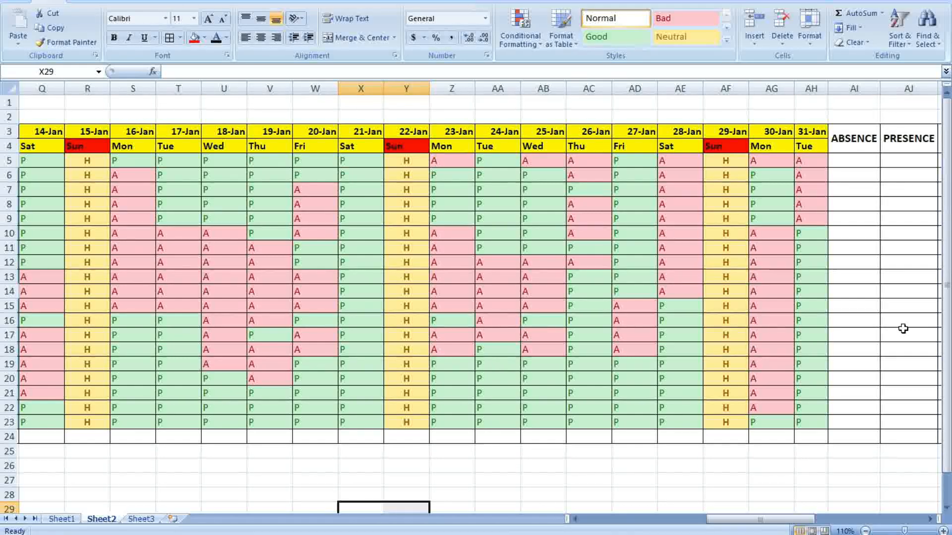
Enter =COUNTIF(D5:AH5,"A") in AI5 to count the first employee's absences
click(852, 163)
text(=)
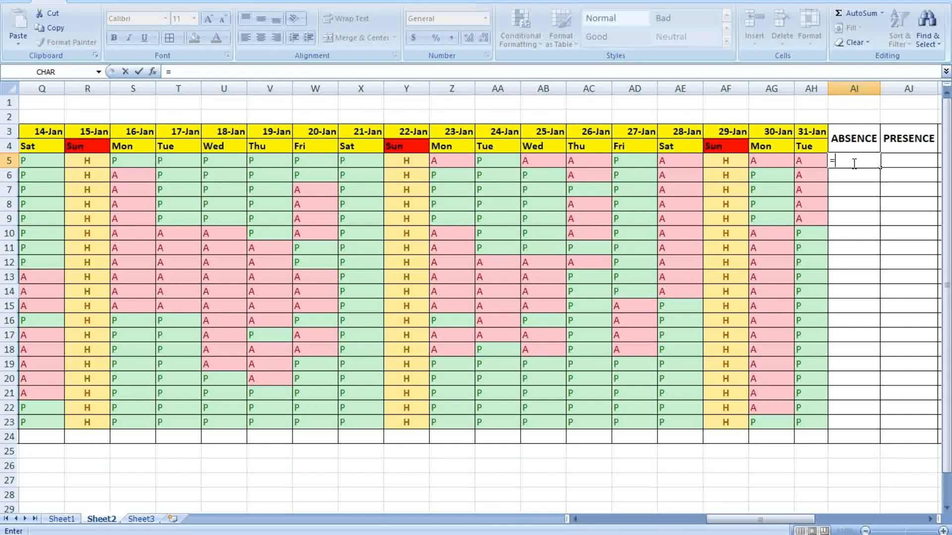
text(COU)
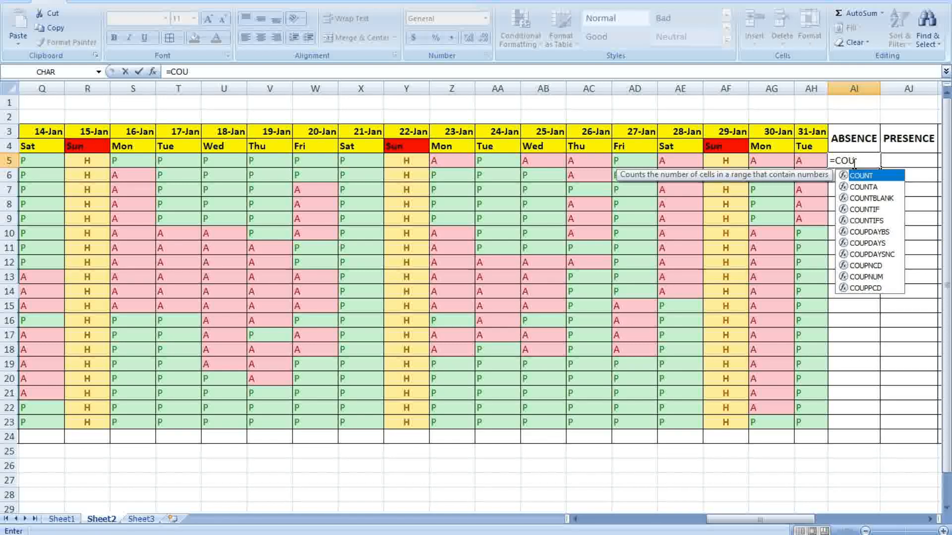
double_click(877, 210)
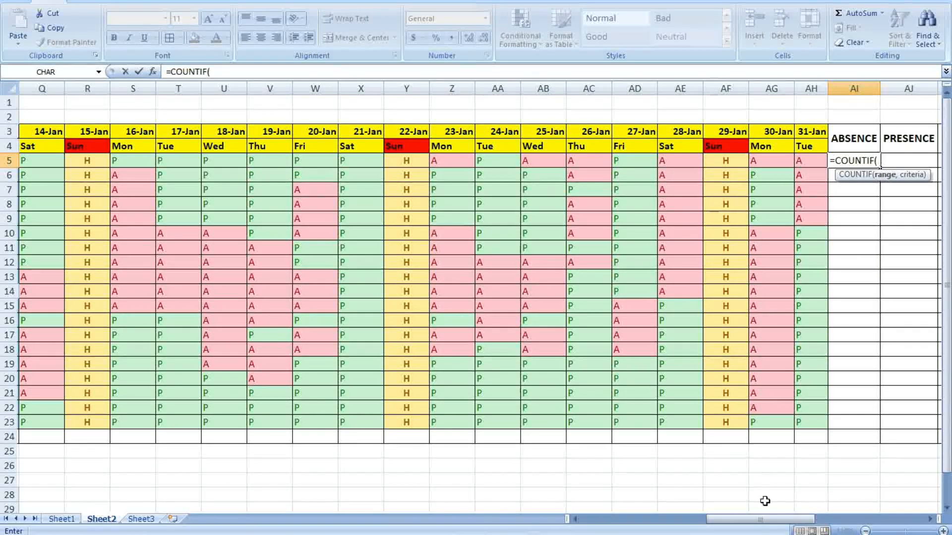
drag(761, 519, 635, 519)
drag(231, 169, 371, 159)
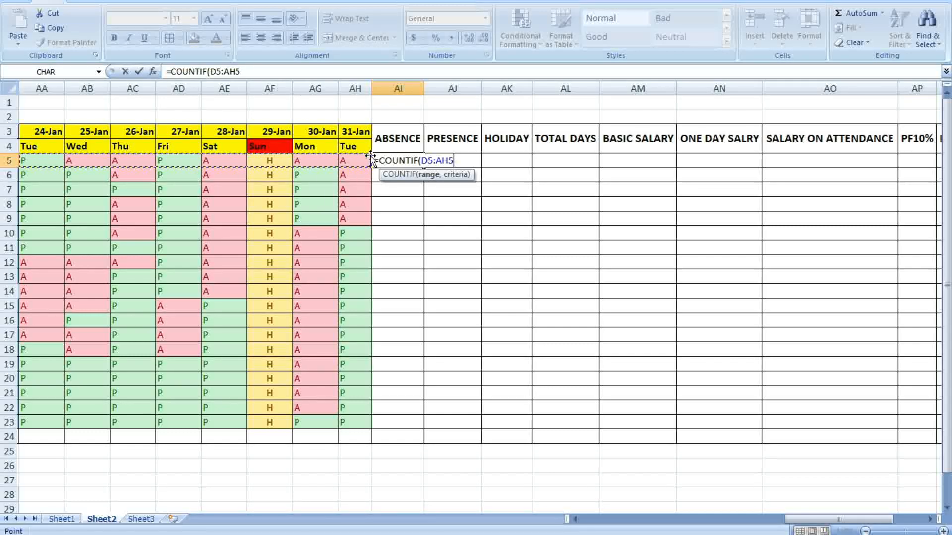
text(,)
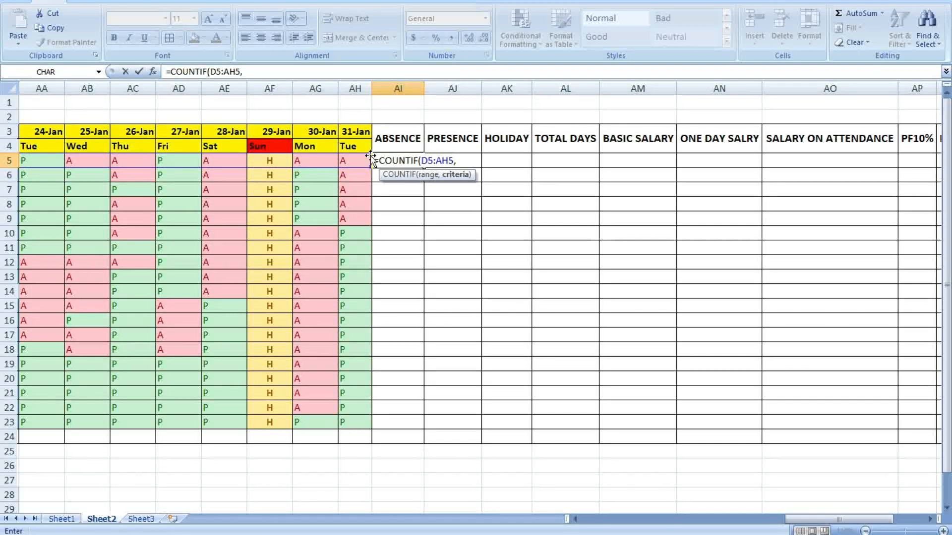
text(A)
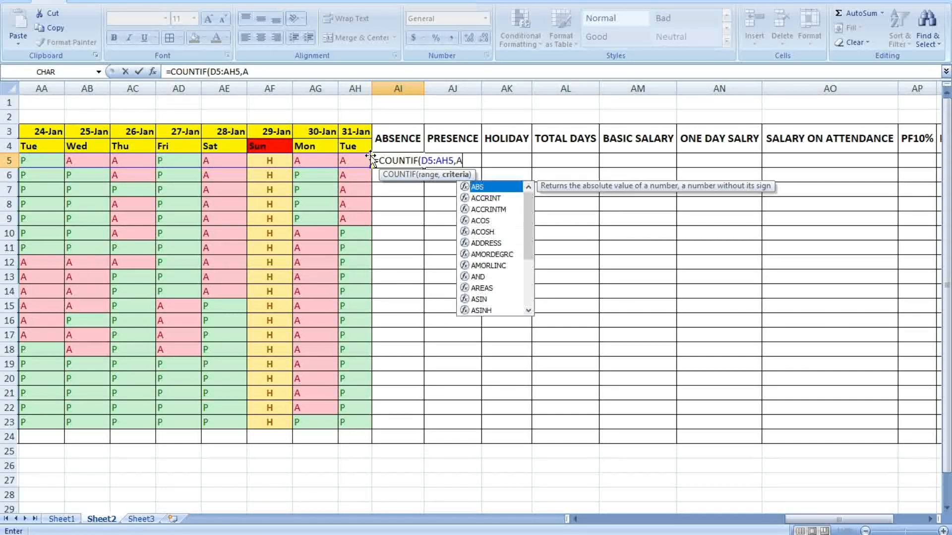
key(BackSpace)
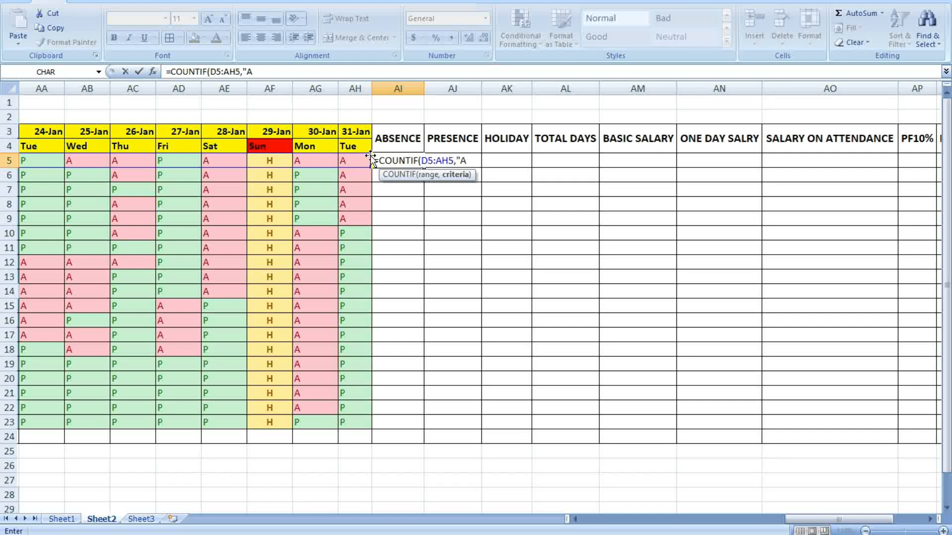
text("))
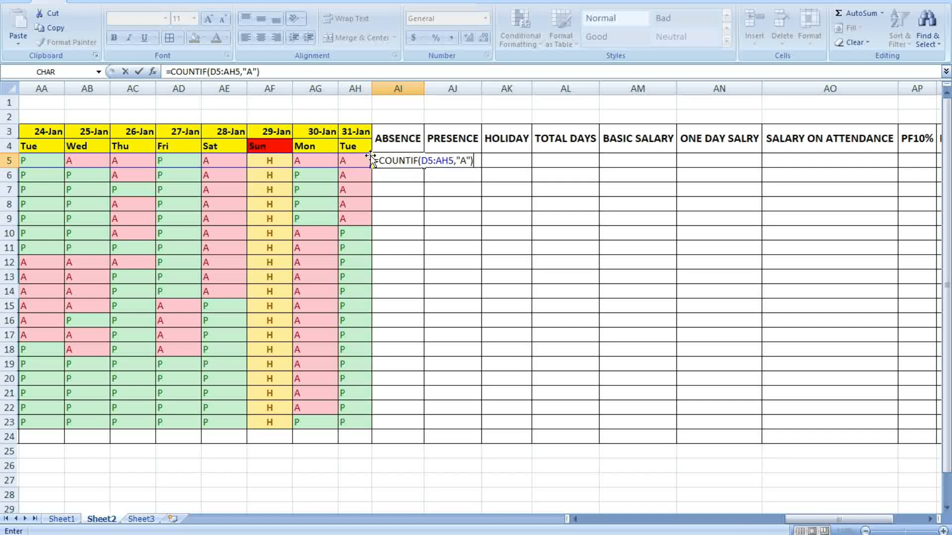
key(Return)
Copy the absence formula from AI5 down to AI23
click(566, 219)
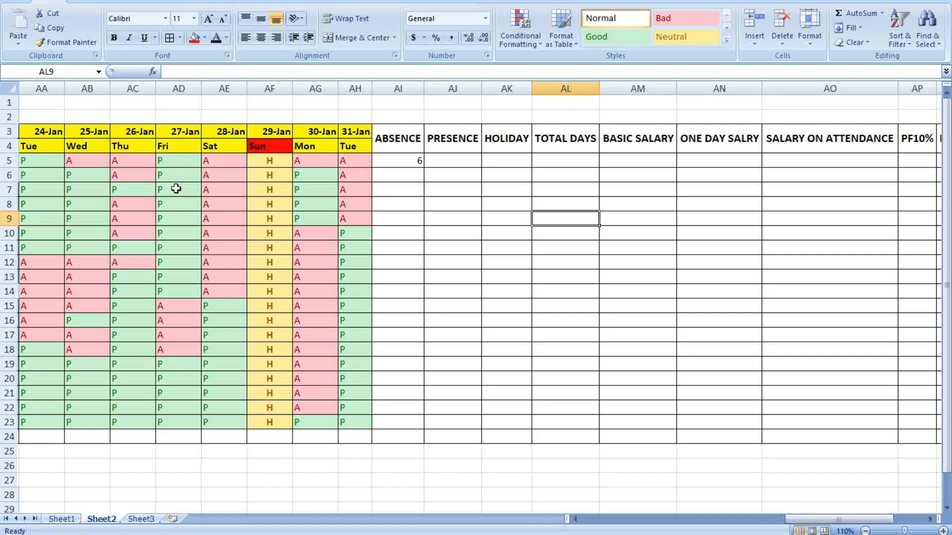
drag(788, 519, 632, 519)
drag(693, 519, 833, 521)
click(495, 162)
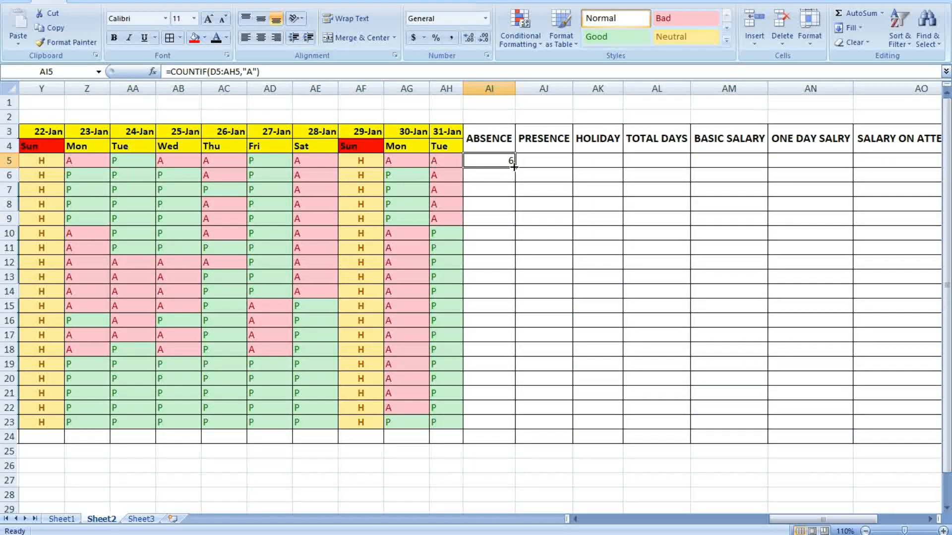
double_click(515, 168)
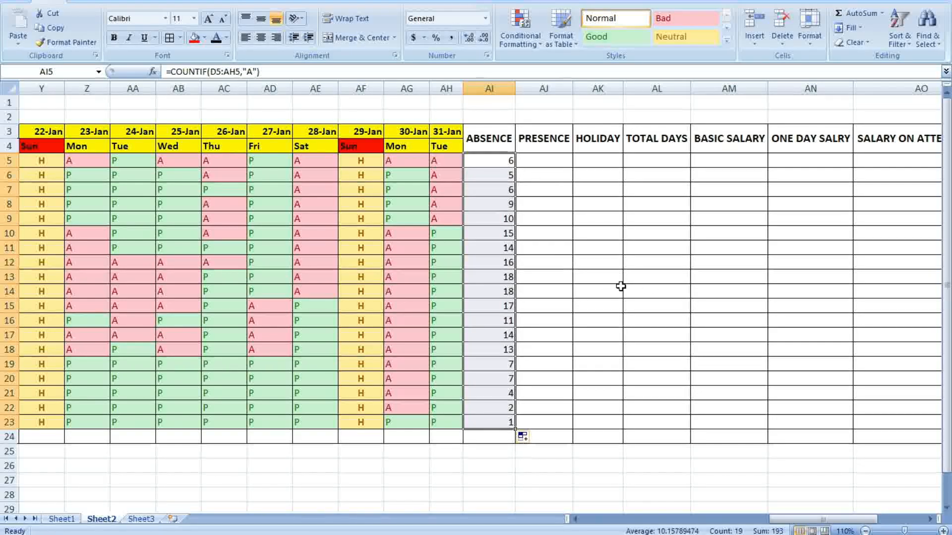
click(657, 291)
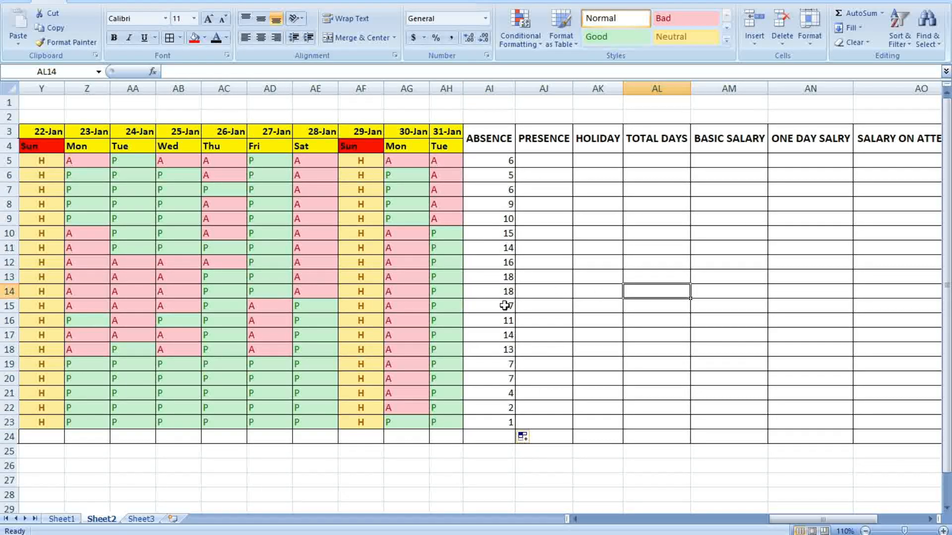
Enter =COUNTIF(D5:AH5,"P") in AJ5 to count the first employee's presences
drag(823, 519, 734, 519)
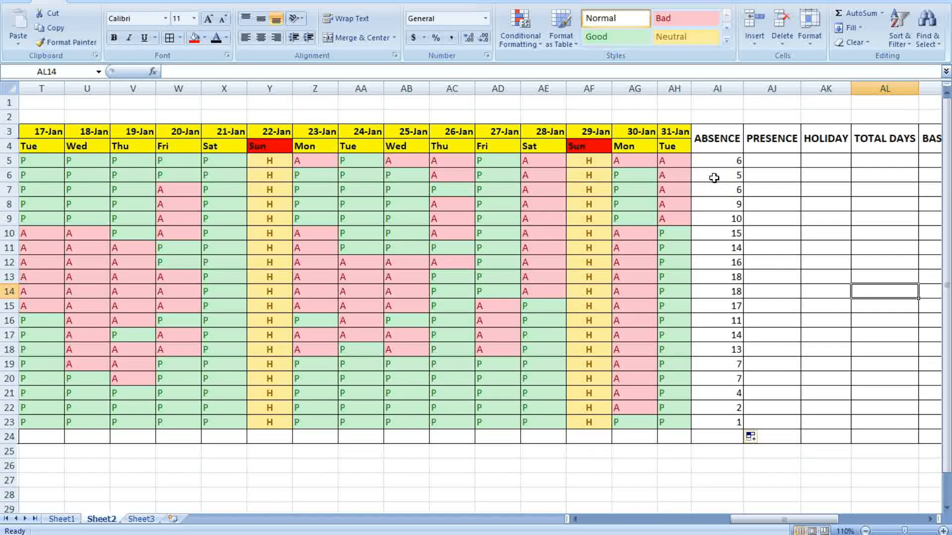
click(803, 263)
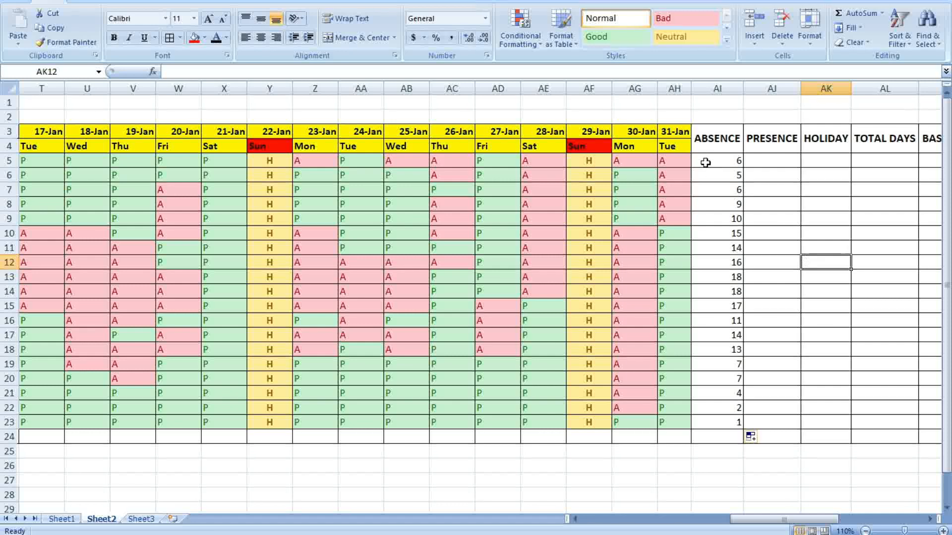
click(773, 159)
text(=COU)
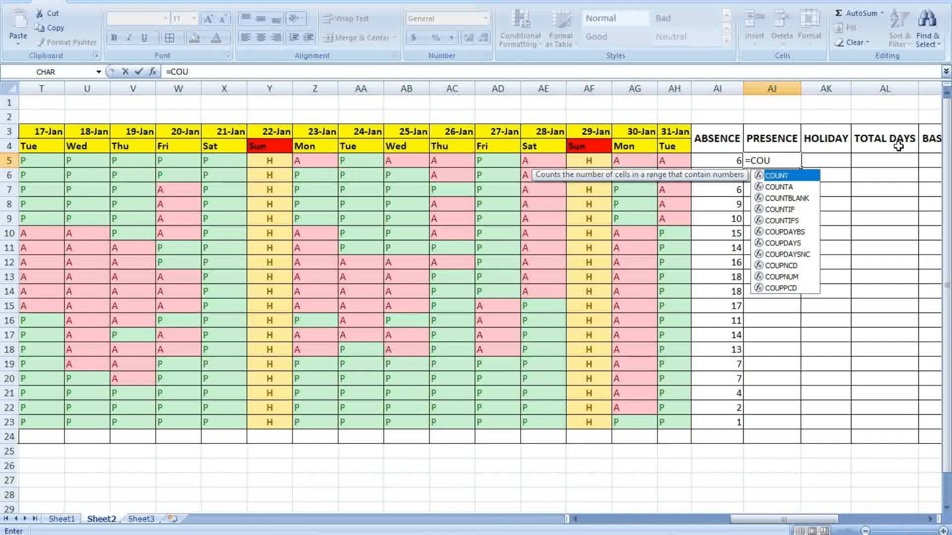
click(780, 209)
double_click(780, 209)
drag(783, 520, 629, 526)
drag(218, 160, 689, 164)
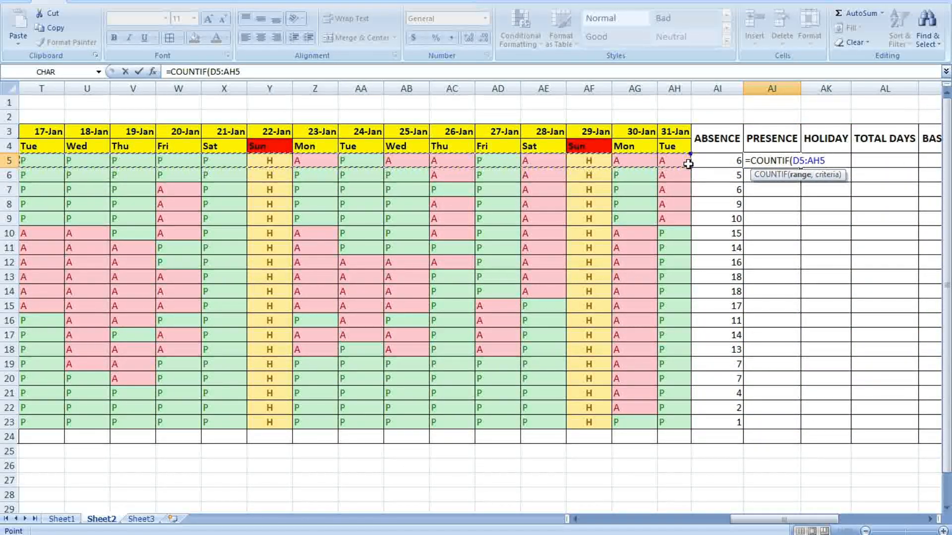
text(,)
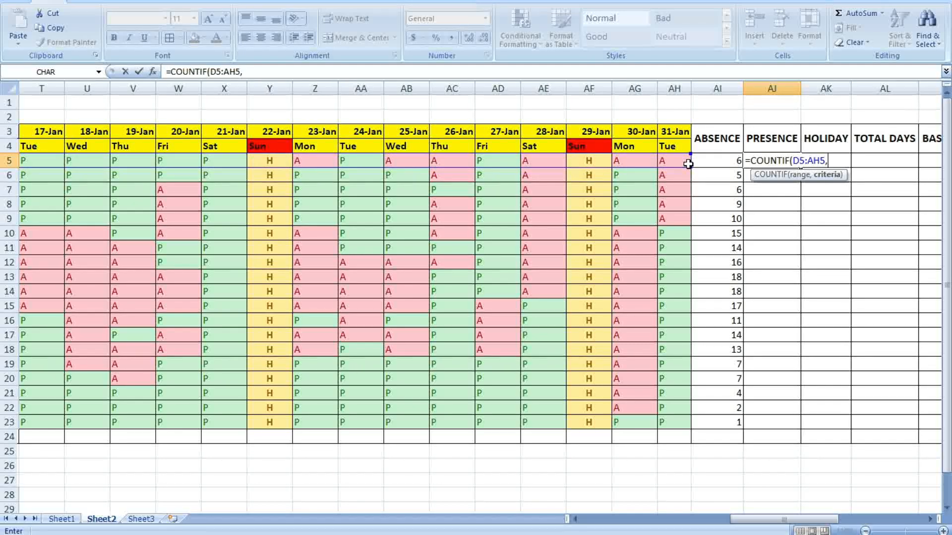
text("P)
key(Return)
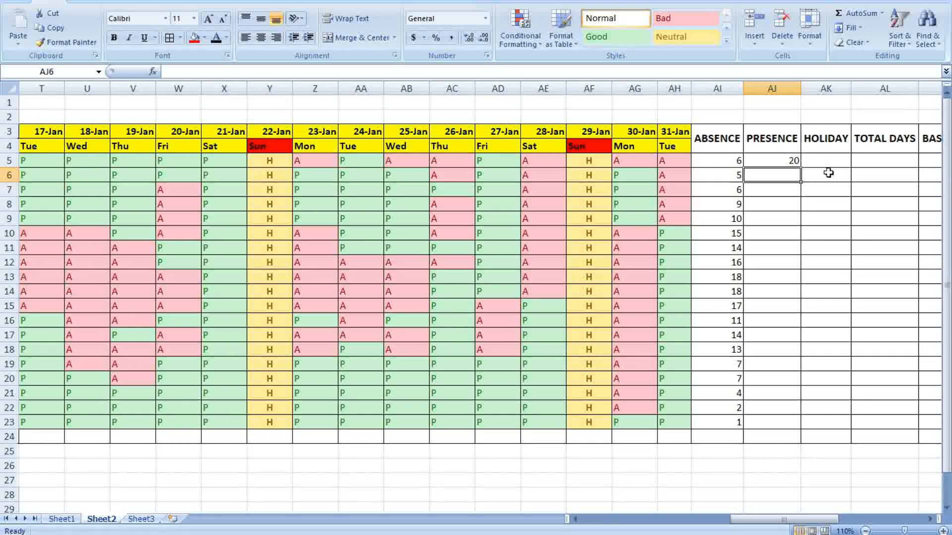
Copy the presence formula from AJ5 down to AJ23
click(790, 154)
double_click(800, 170)
click(827, 201)
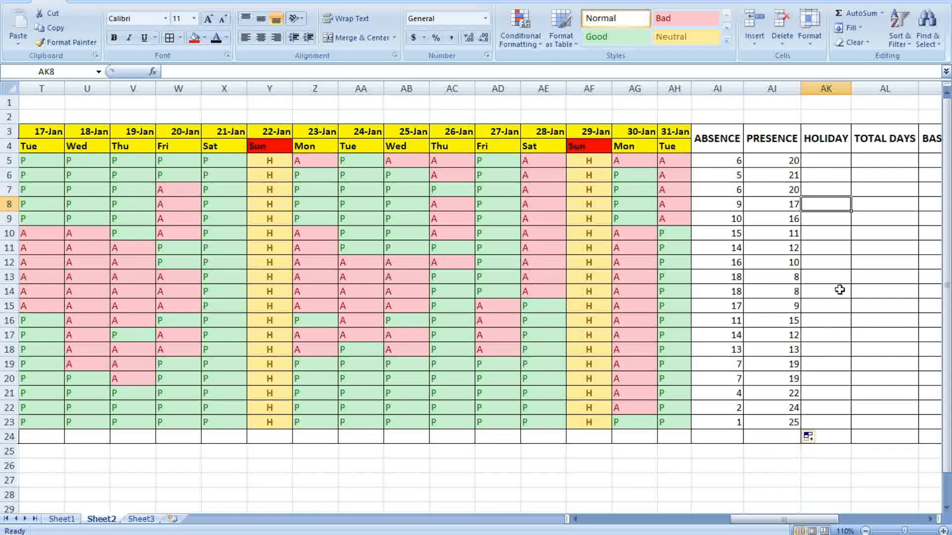
Enter =COUNTIF(D5:AH5,"H") in AK5 to count holidays
click(825, 161)
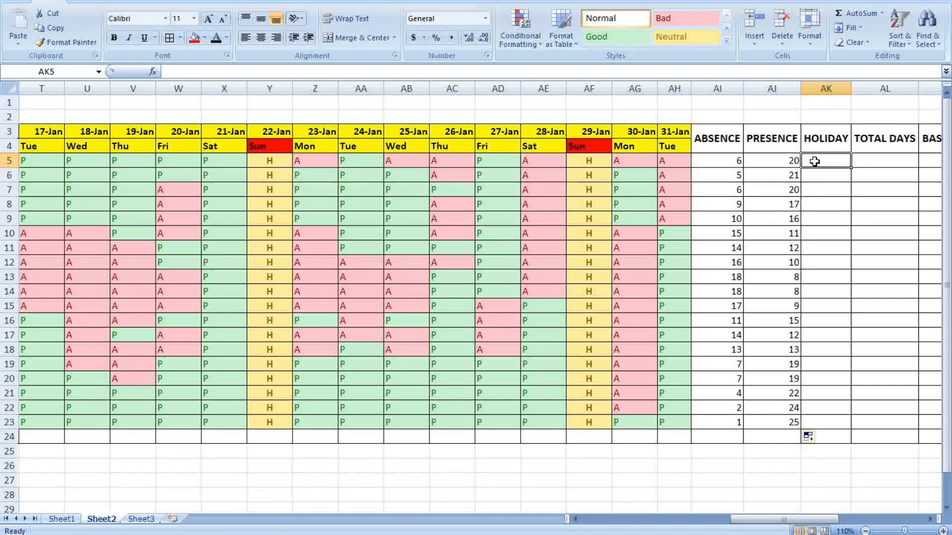
text(=COUN)
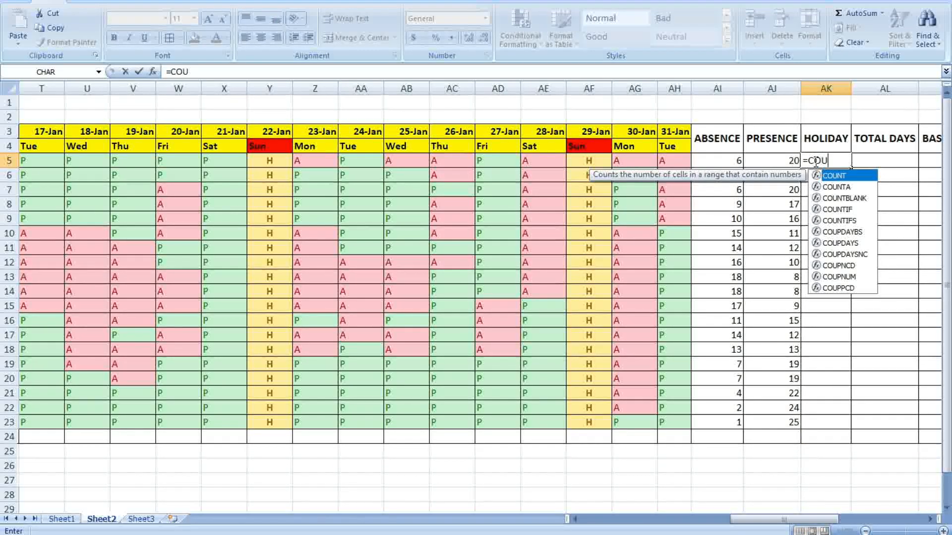
double_click(837, 209)
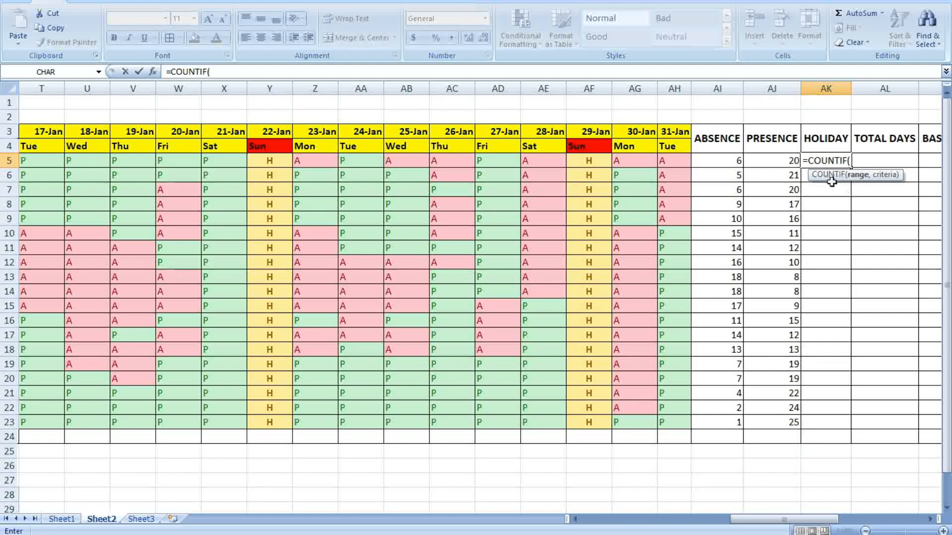
drag(836, 520, 684, 520)
drag(226, 166, 733, 162)
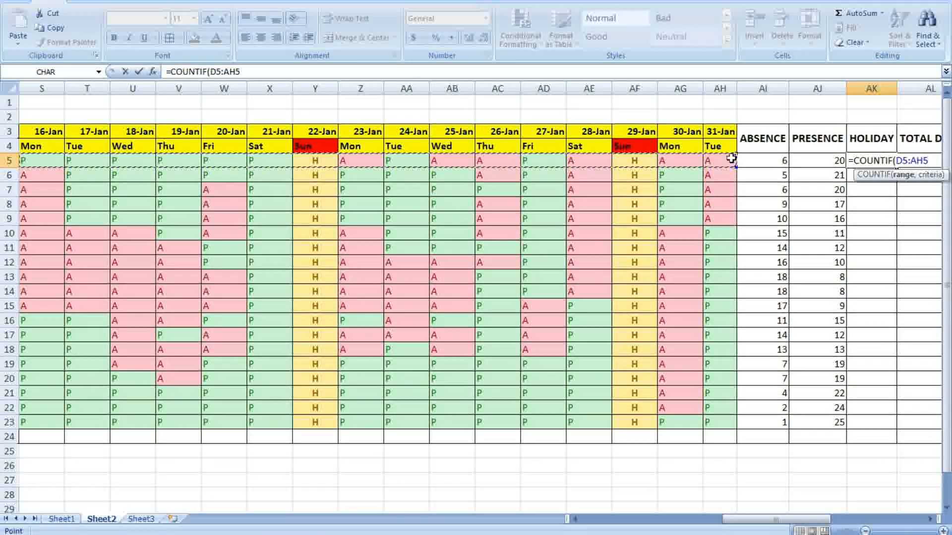
text(,)
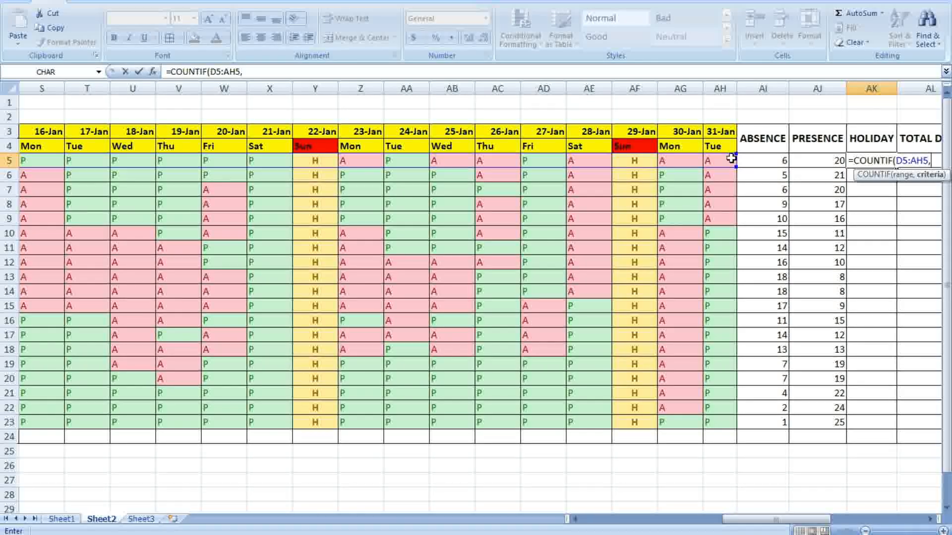
text("H")
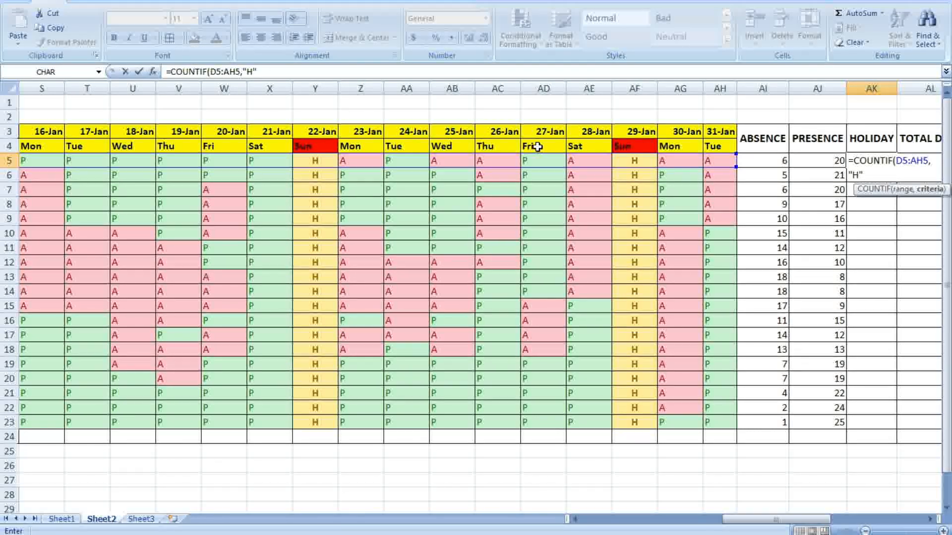
text())
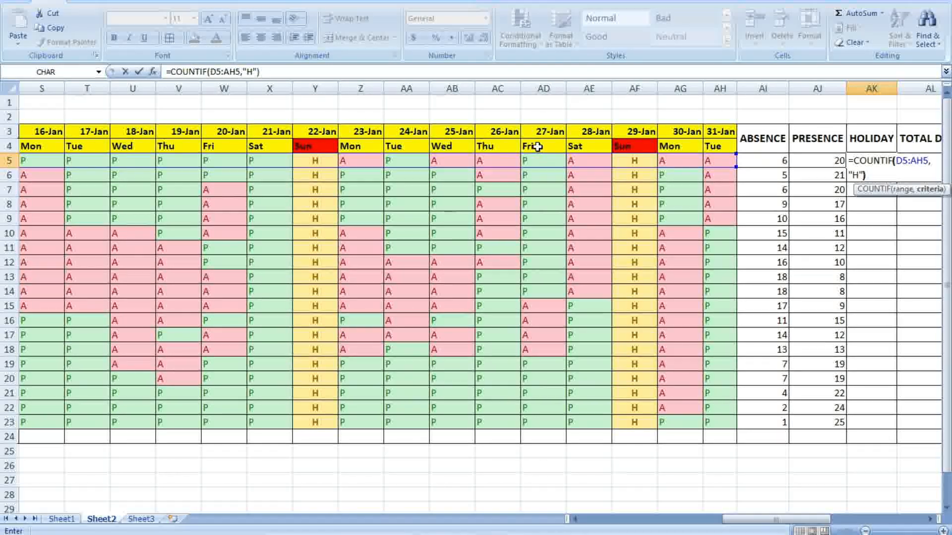
key(Return)
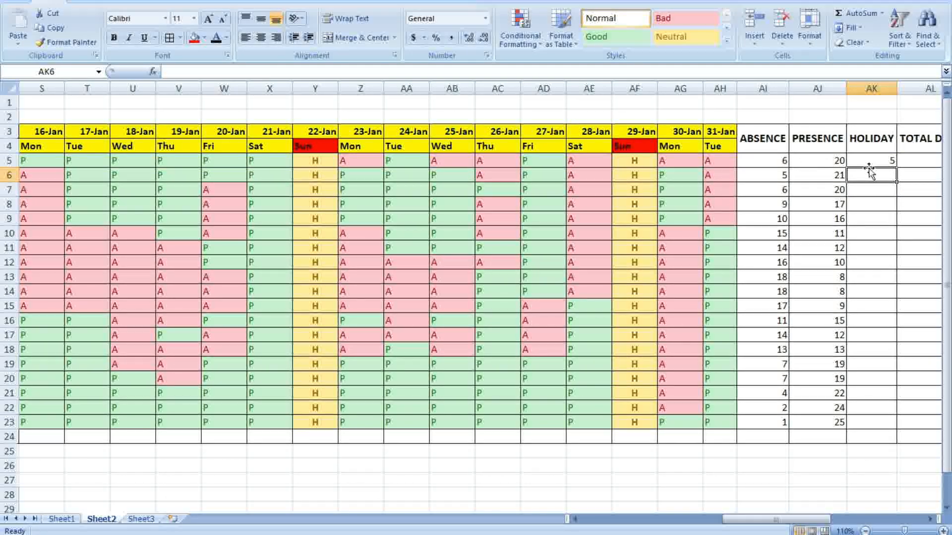
Copy the holiday formula from AK5 down to AK23
click(891, 161)
double_click(896, 167)
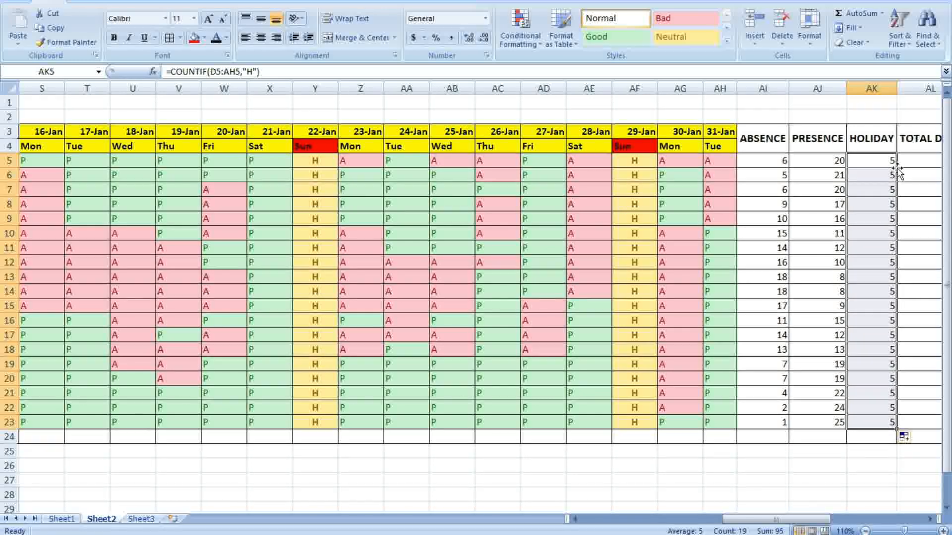
click(924, 229)
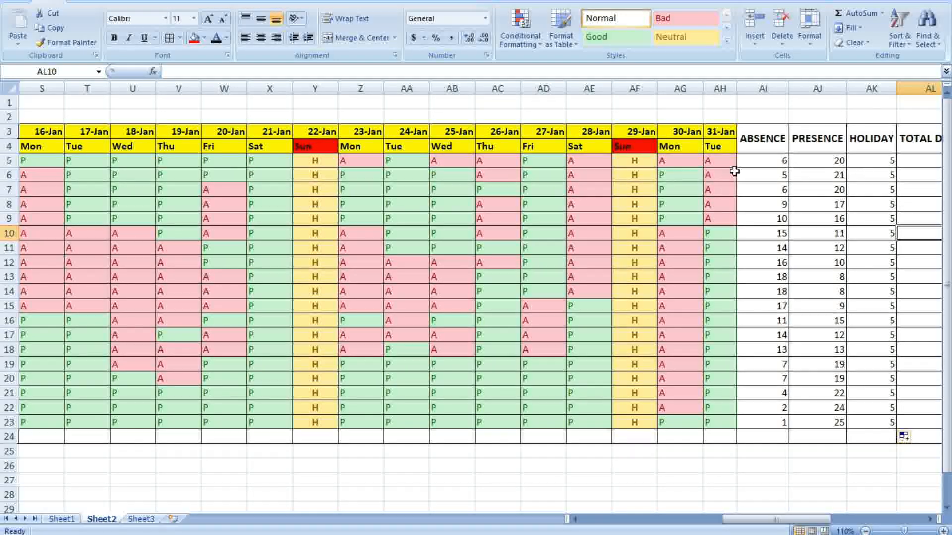
drag(777, 520, 838, 519)
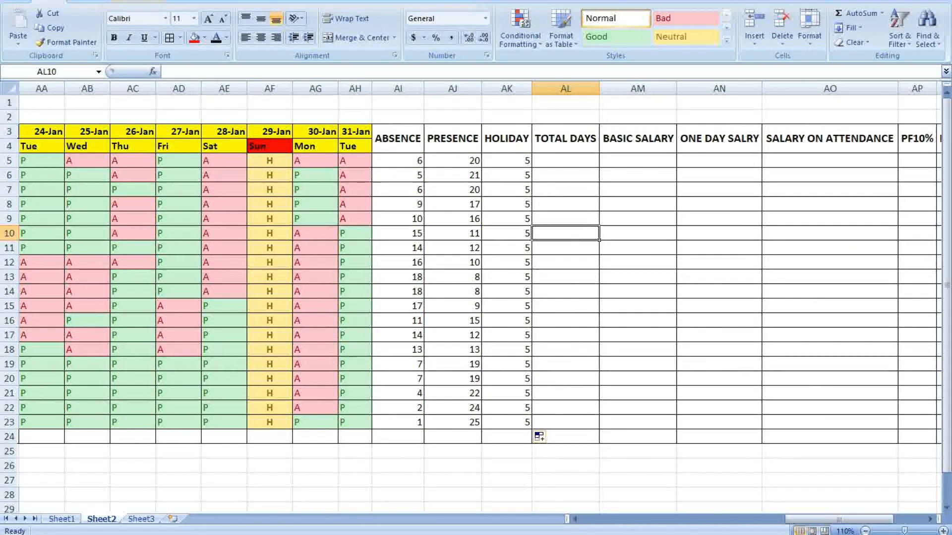
Save the workbook
click(13, 1)
click(41, 74)
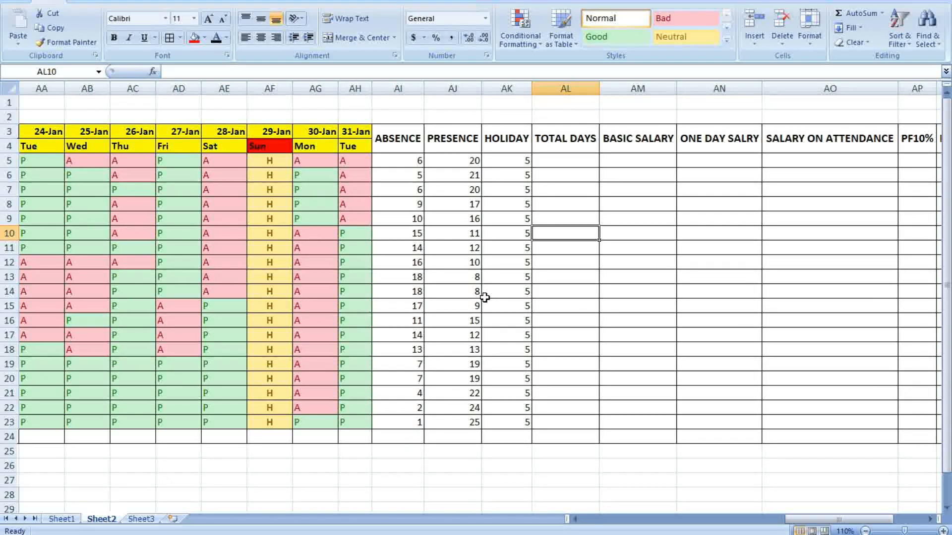
click(705, 304)
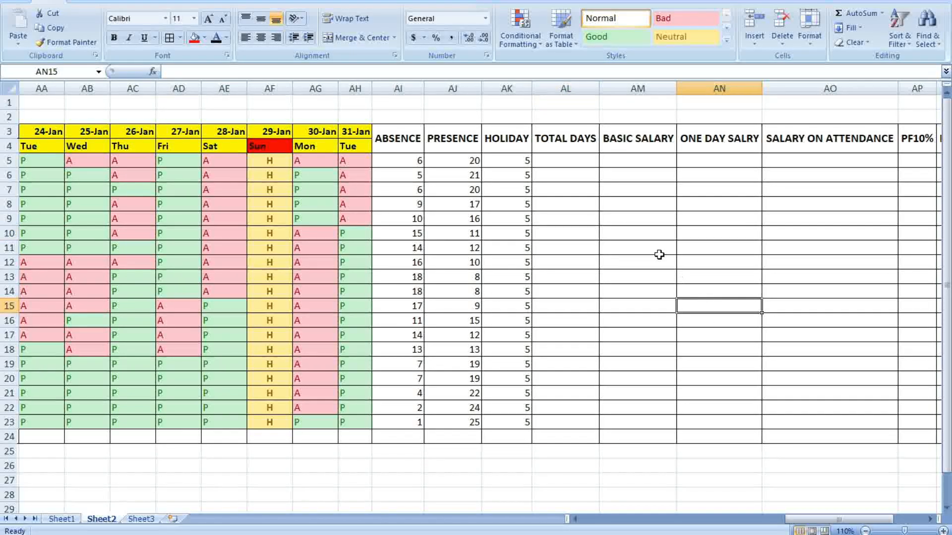
Start a SUM formula in AL5, then undo the resulting #NAME? error
click(575, 159)
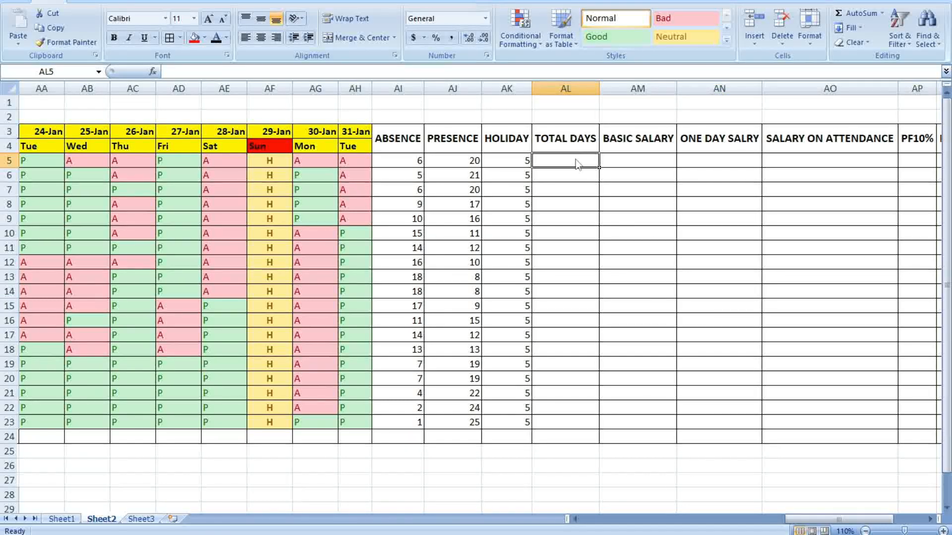
text(=)
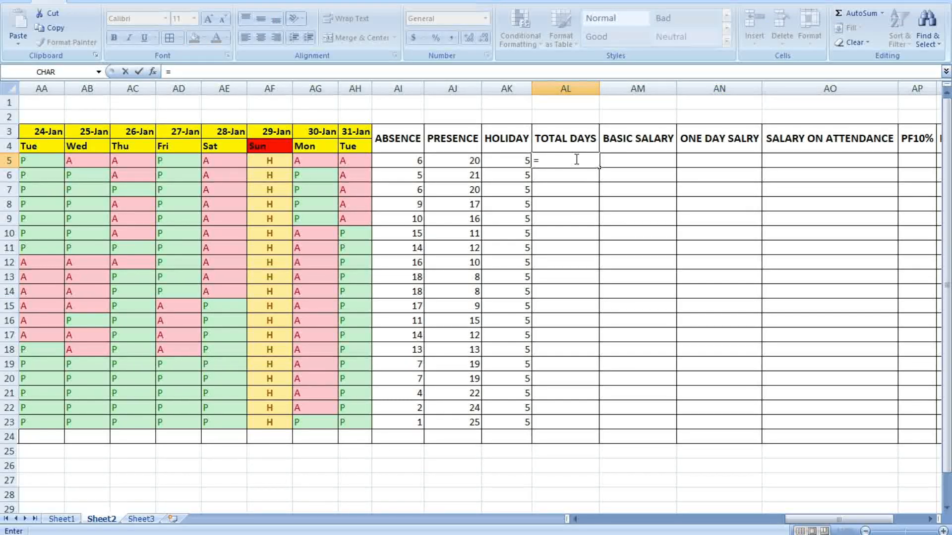
text(SI)
key(BackSpace)
text(UM)
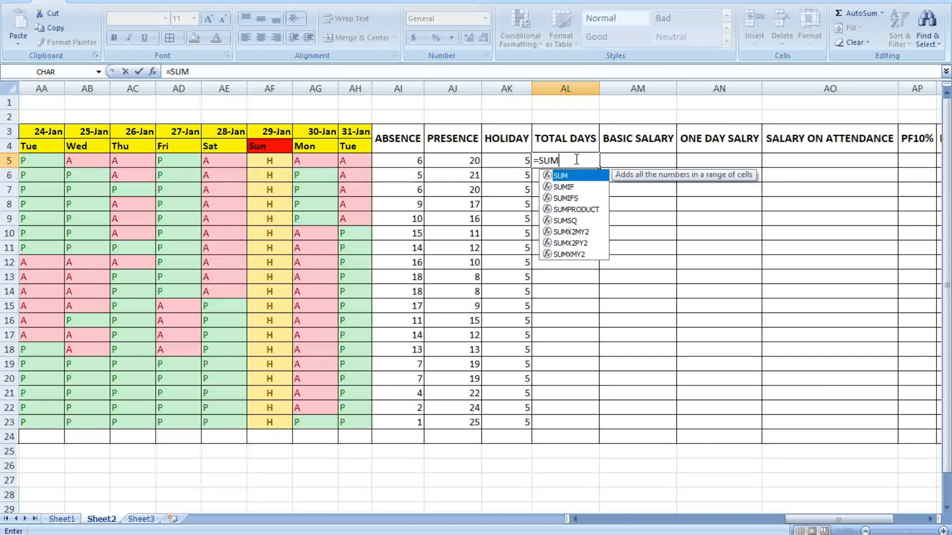
double_click(561, 177)
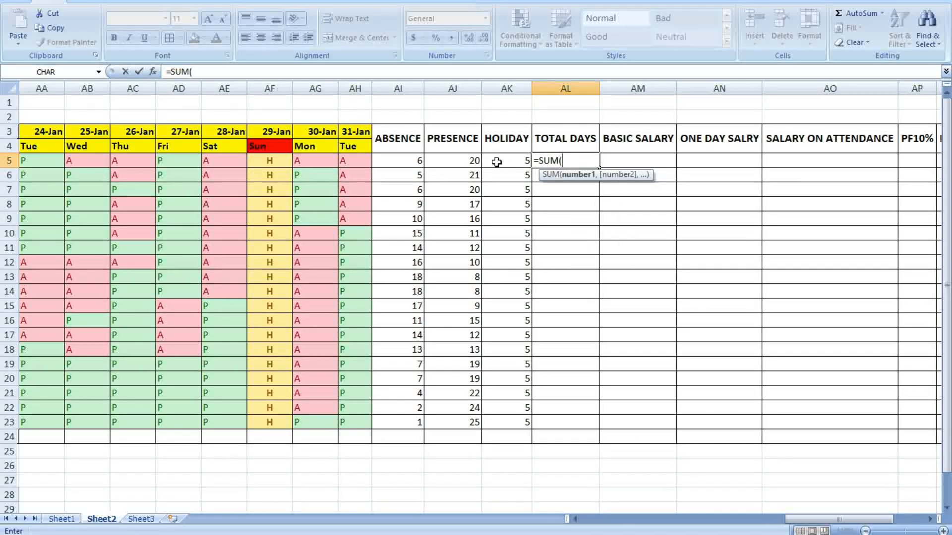
click(476, 160)
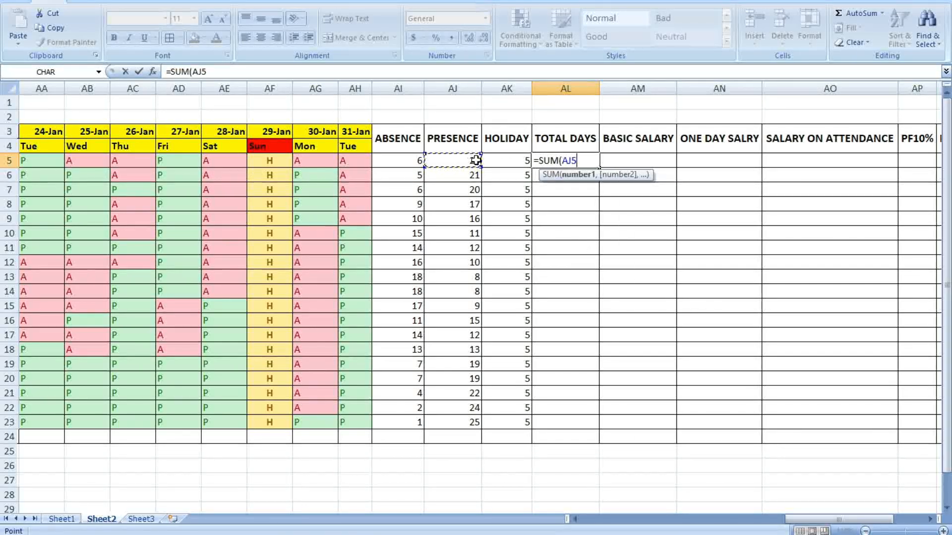
key(BackSpace)
key(BackSpace)
drag(475, 160, 535, 162)
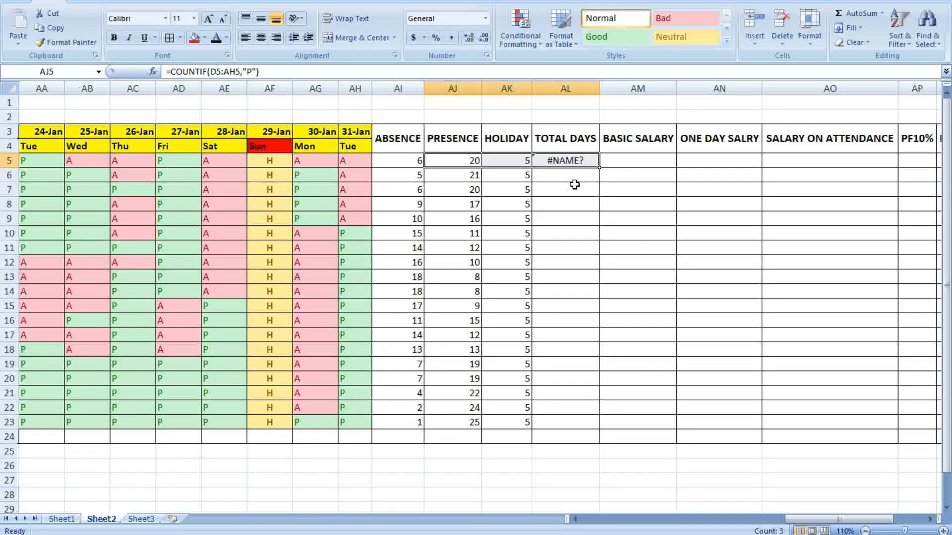
key(ctrl+z)
Enter =SUM(AJ5:AK5) in AL5 to total presence and holiday days
click(621, 208)
click(565, 161)
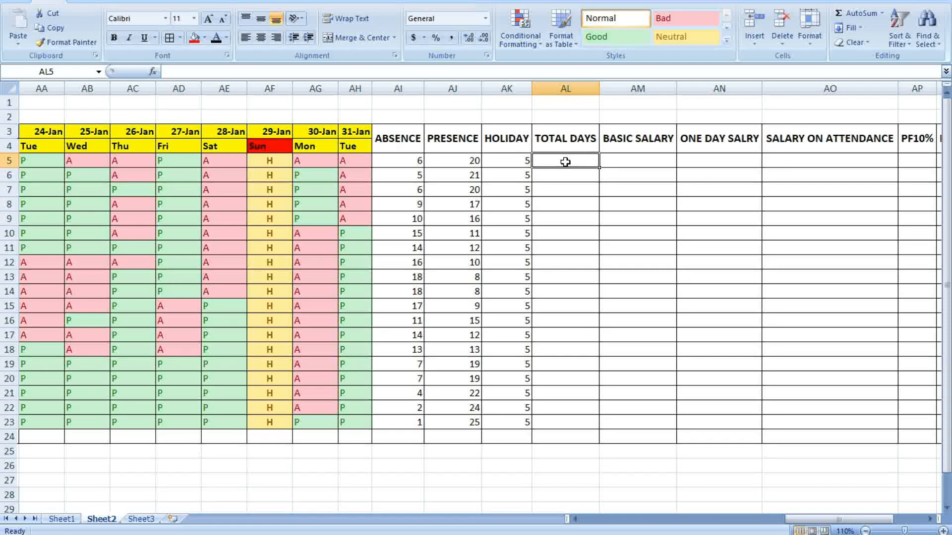
text(=SUM)
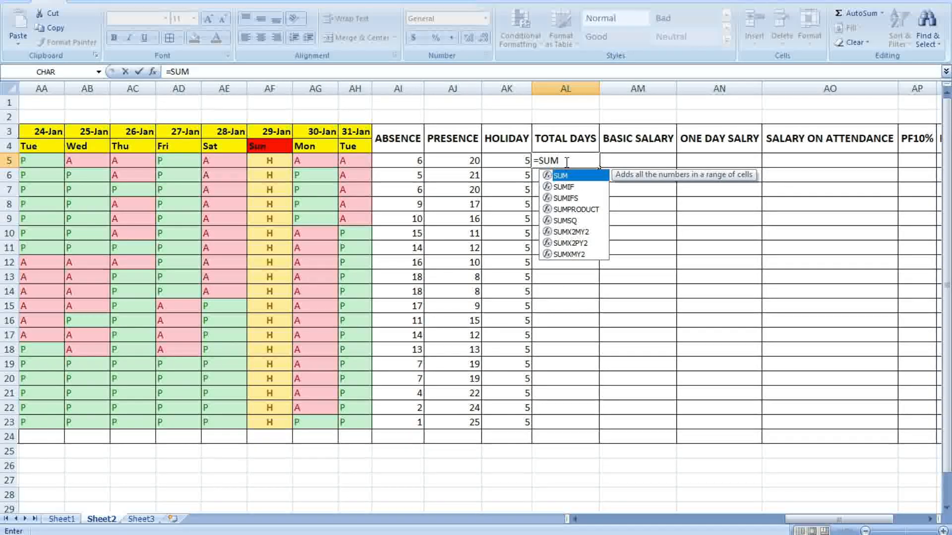
text(()
drag(466, 160, 510, 160)
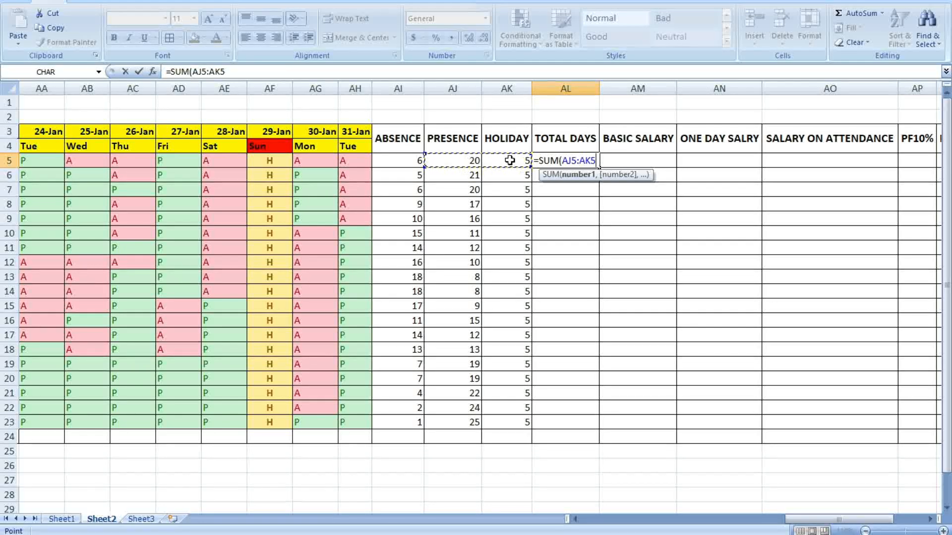
text())
key(Return)
Copy the TOTAL DAYS formula from AL5 down to AL23
click(614, 217)
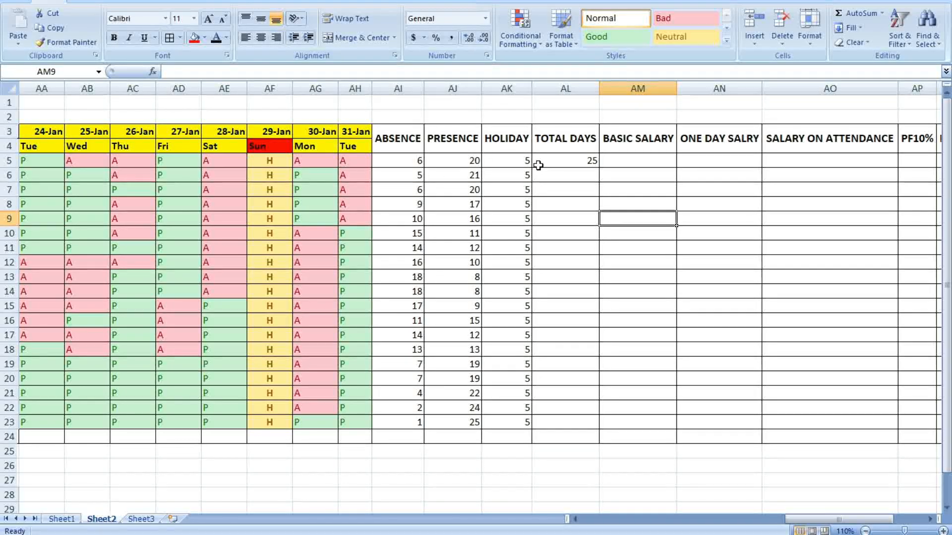
click(593, 158)
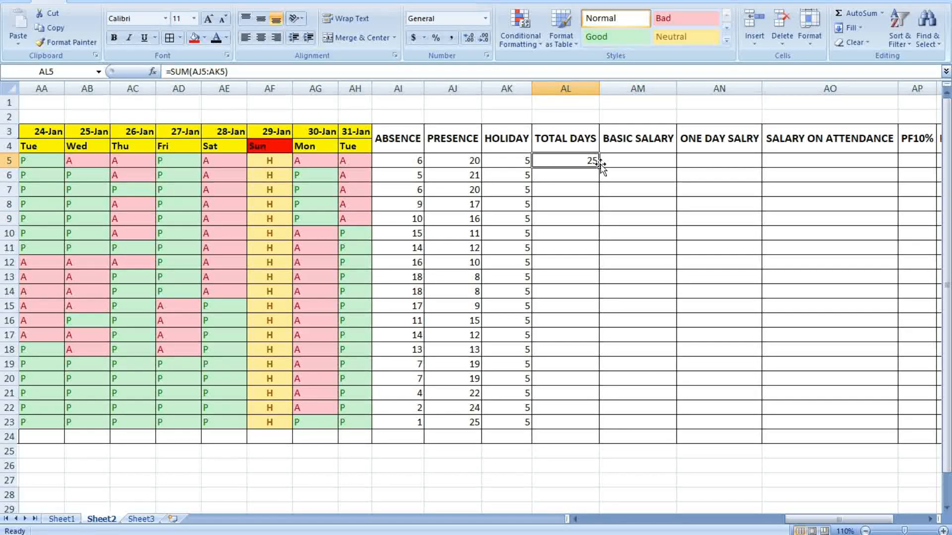
double_click(600, 167)
click(725, 218)
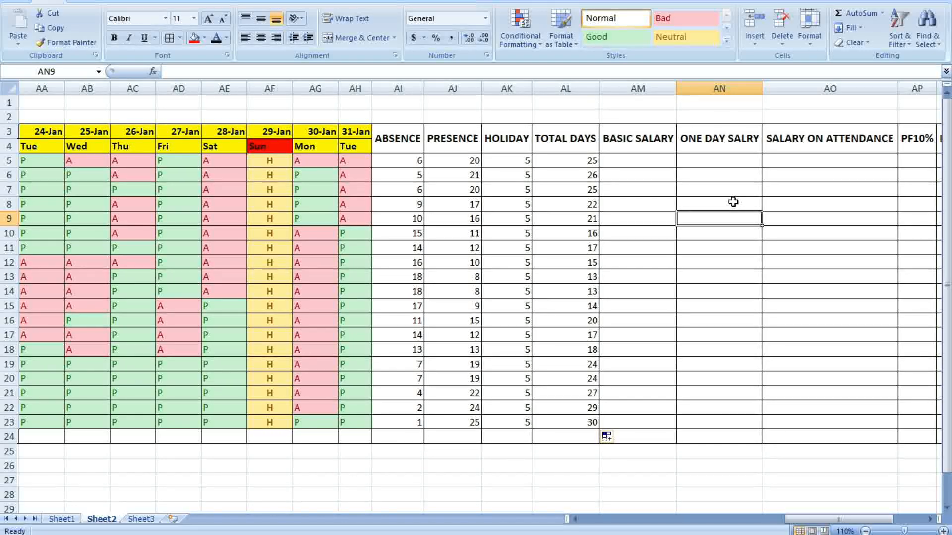
Type 40 into BASIC SALARY cell AM5
click(773, 184)
click(620, 161)
text(40)
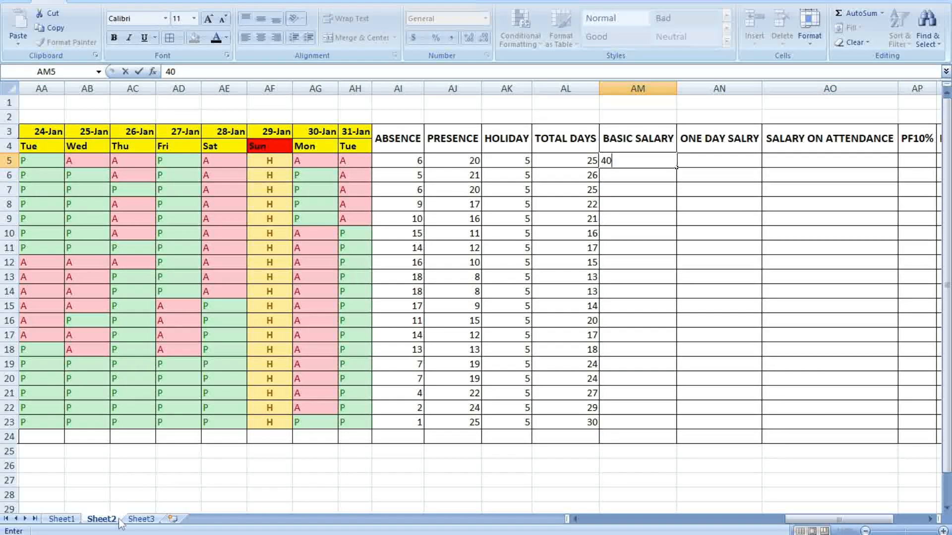
Copy the basic salaries AN4:AN24 from Sheet1
click(61, 519)
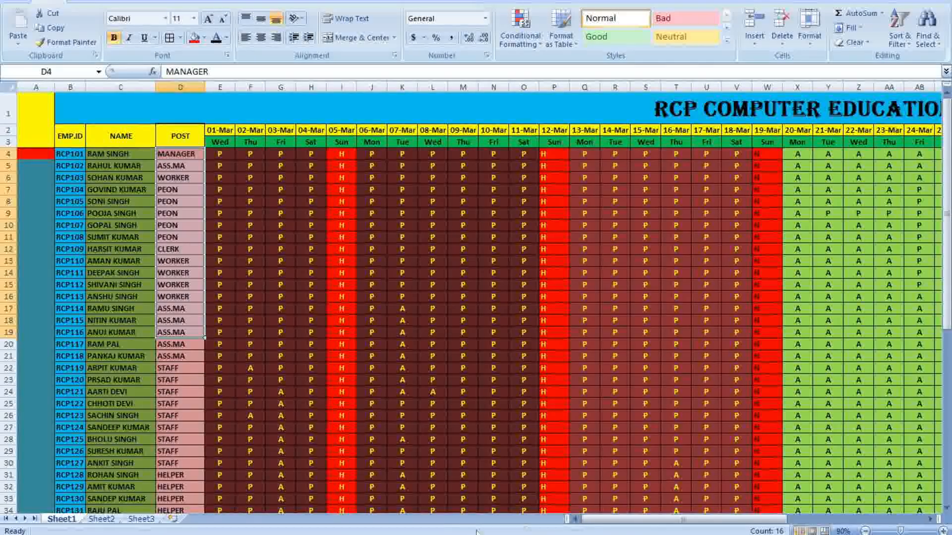
drag(617, 519, 752, 521)
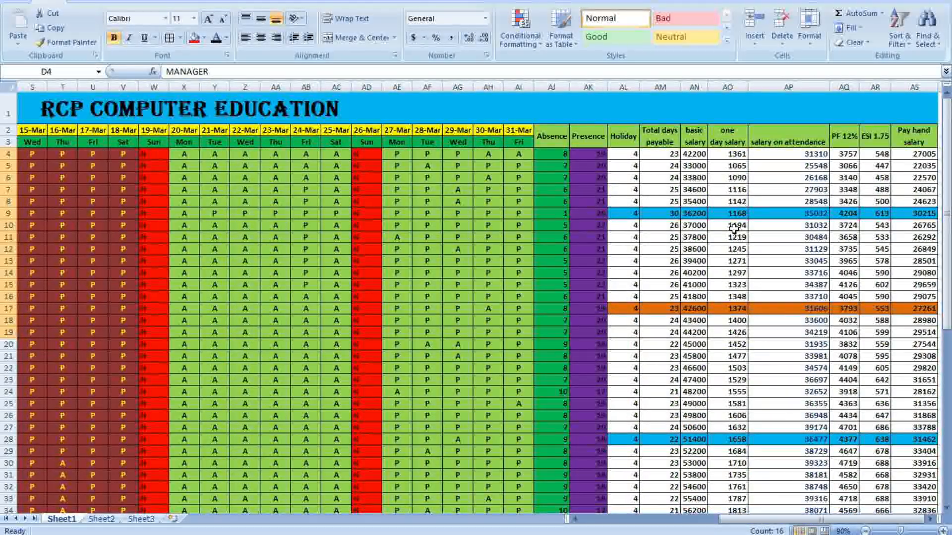
drag(695, 153, 693, 493)
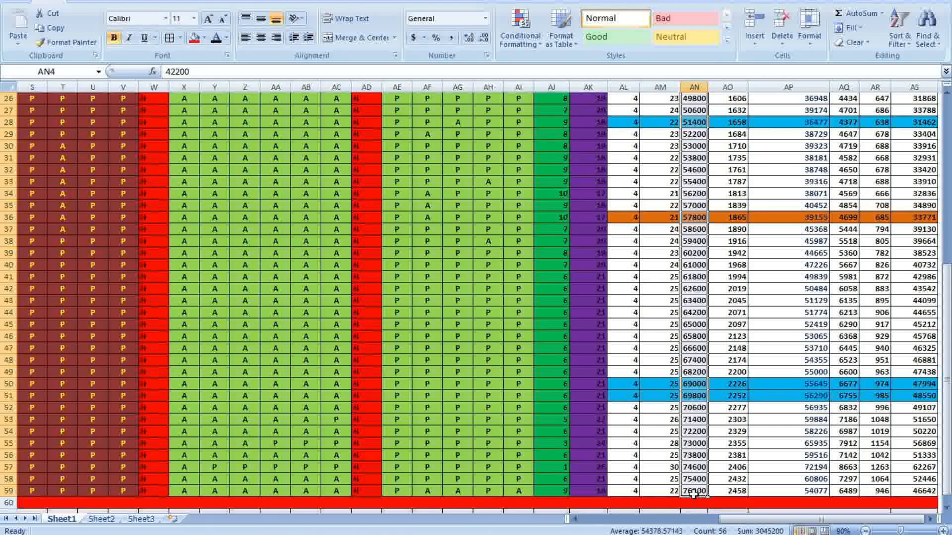
right_click(696, 468)
click(725, 275)
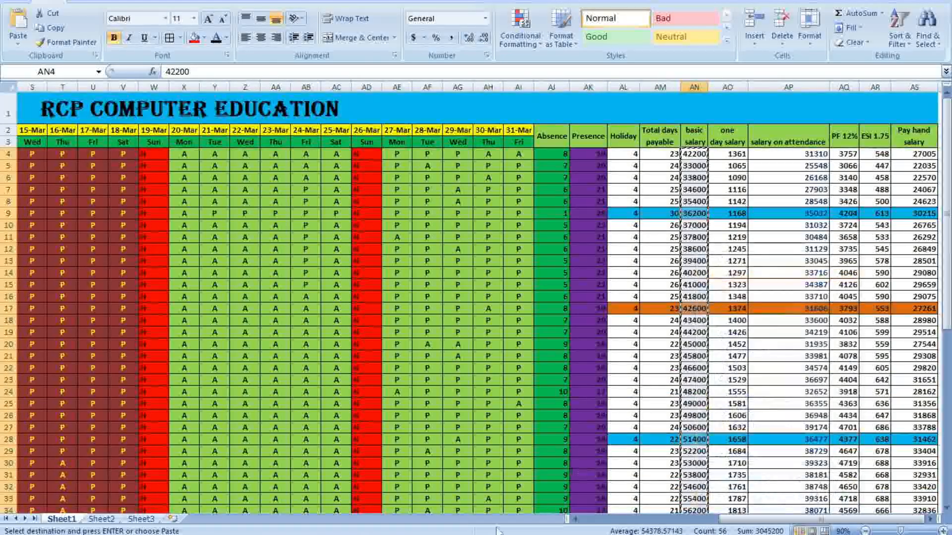
click(101, 519)
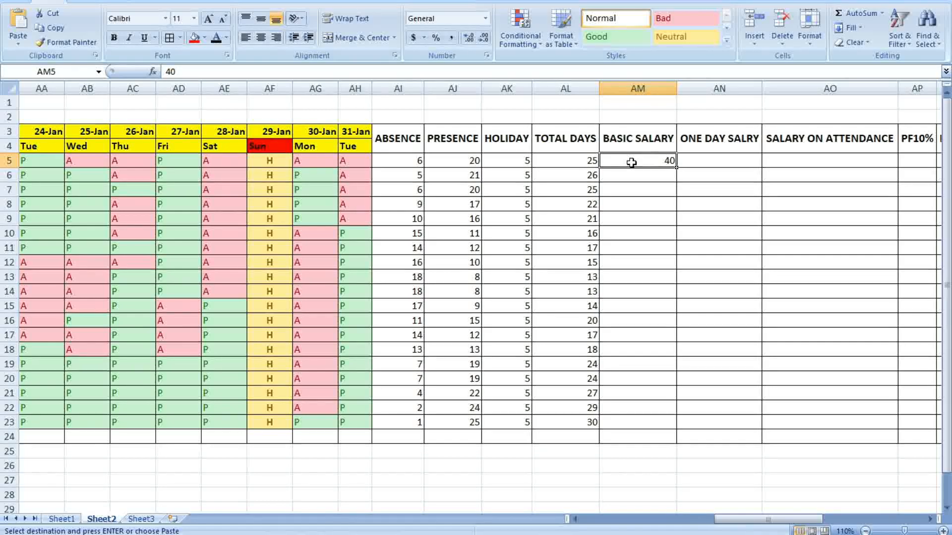
click(61, 519)
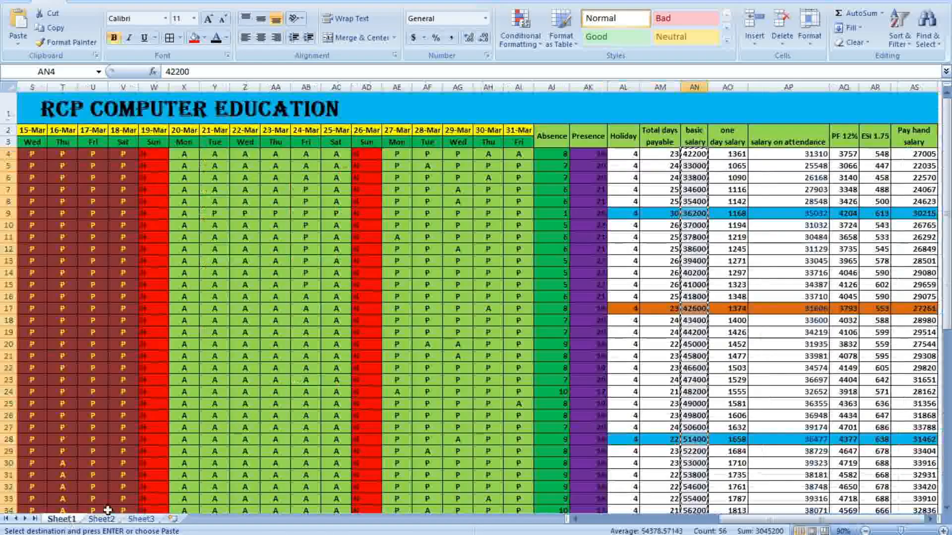
drag(788, 309, 788, 297)
drag(683, 151, 699, 396)
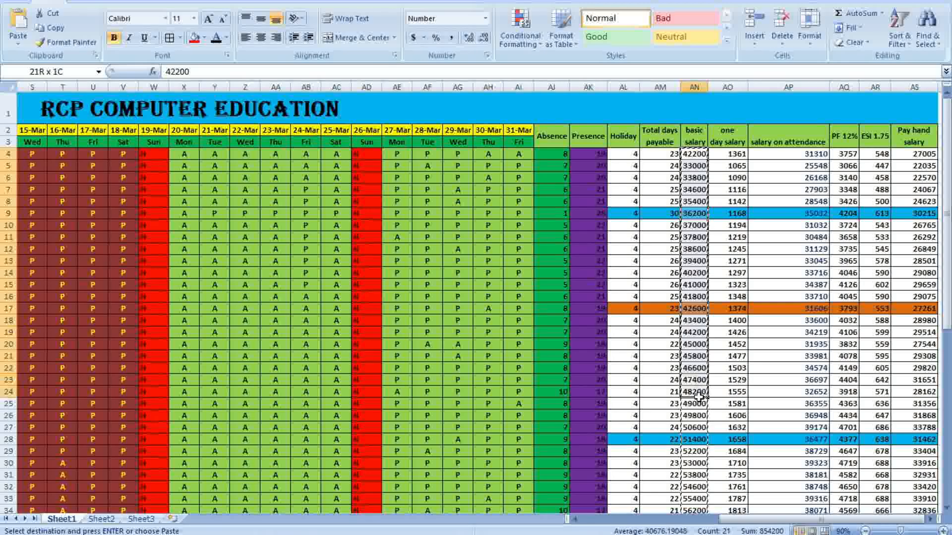
right_click(701, 342)
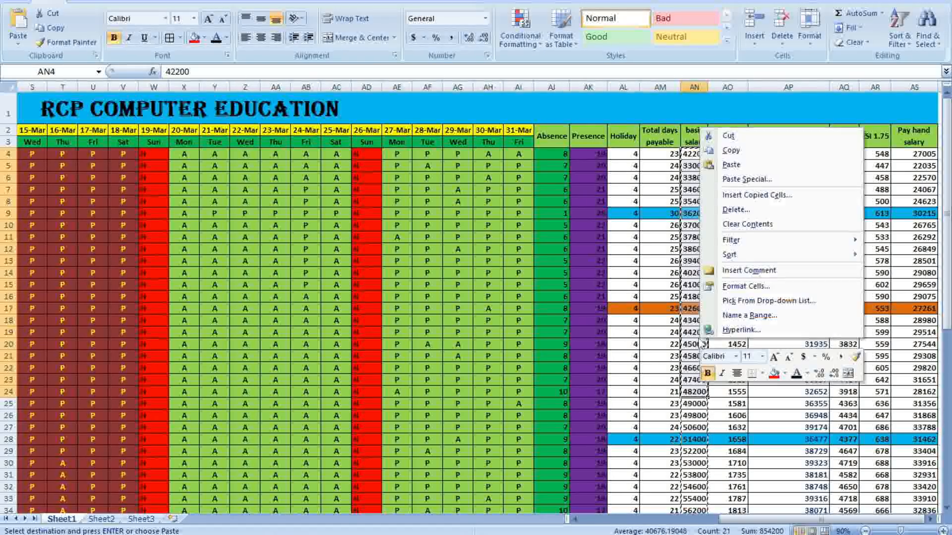
click(731, 150)
Paste the salaries into Sheet2's BASIC SALARY column starting at AM5
click(104, 519)
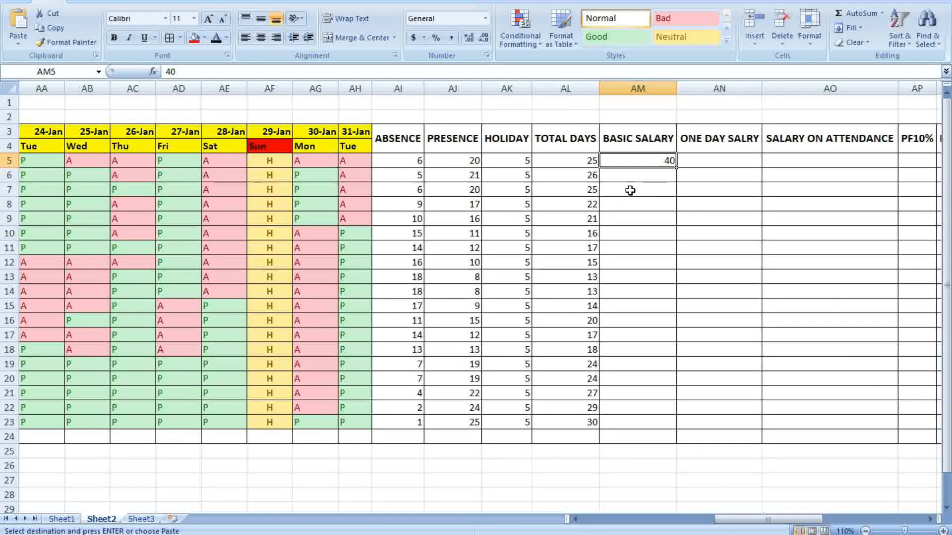
key(ctrl+v)
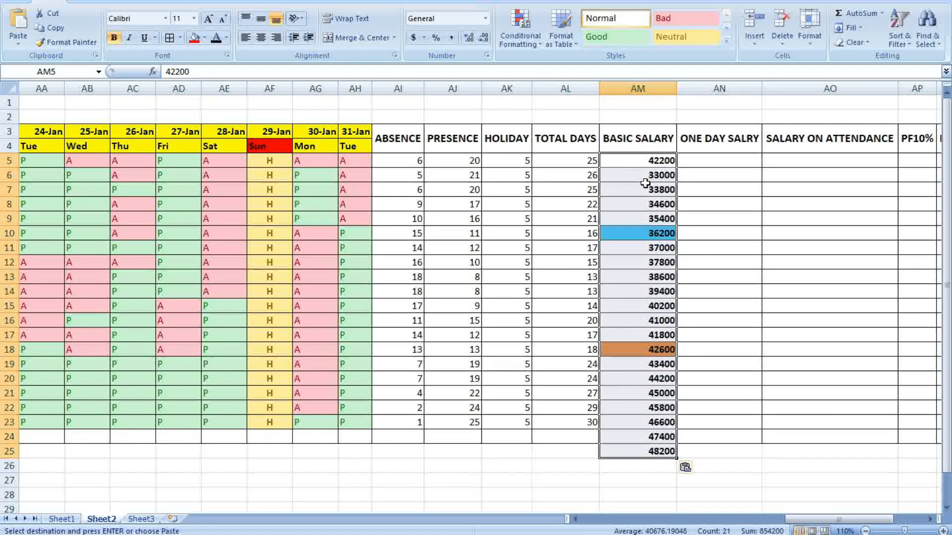
click(752, 310)
click(654, 451)
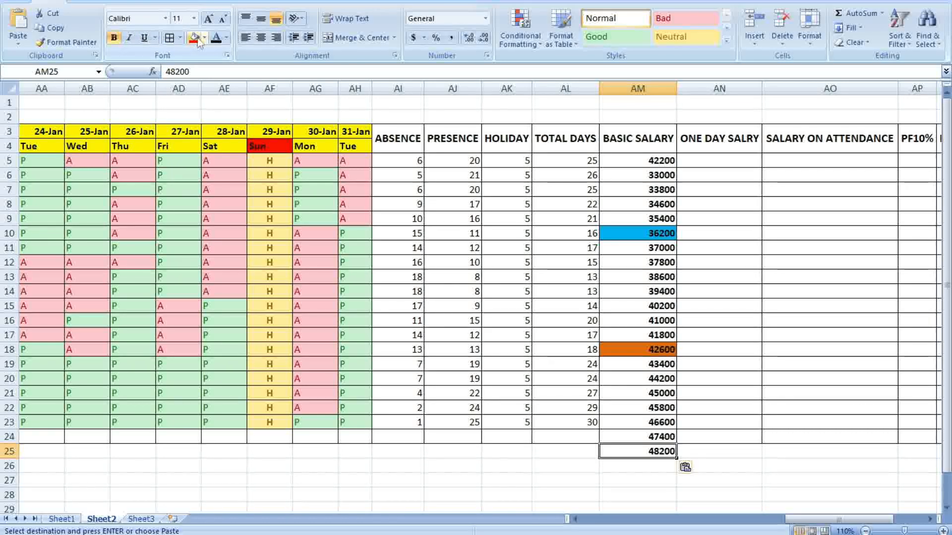
Unbold the pasted salaries AM5:AM24 and remove their blue and orange shading
drag(621, 159, 639, 437)
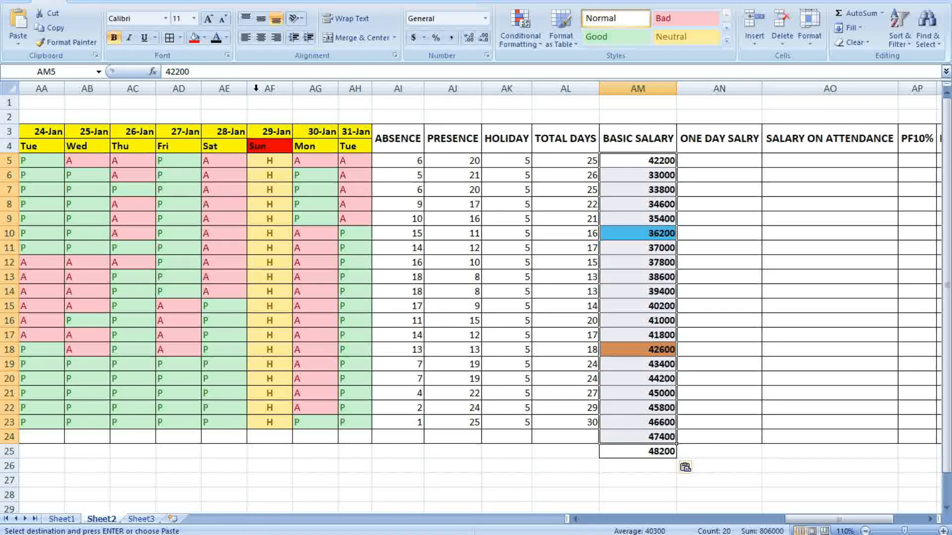
click(114, 38)
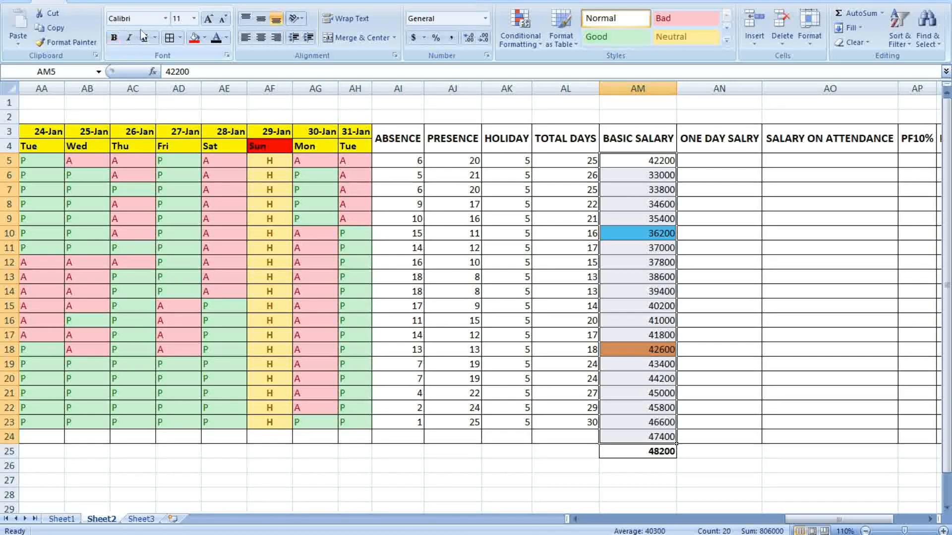
click(226, 38)
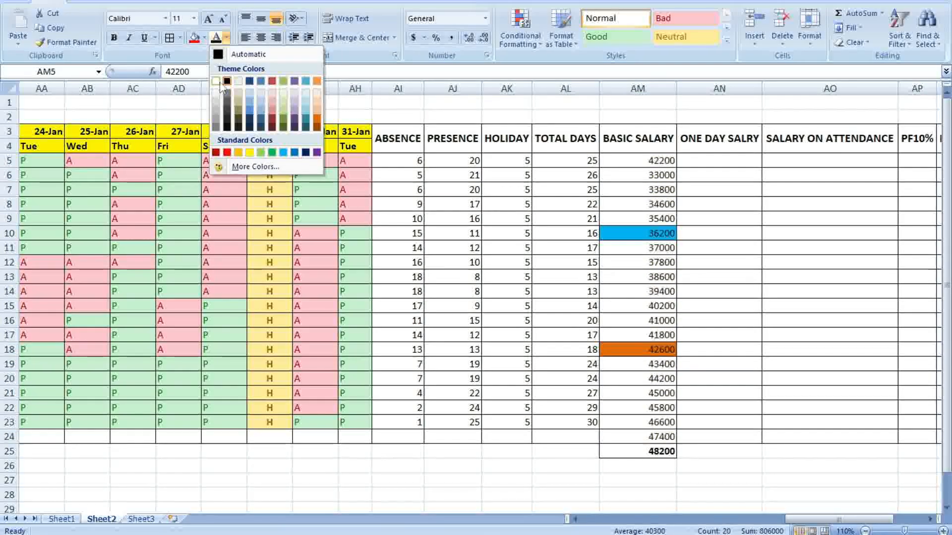
click(616, 201)
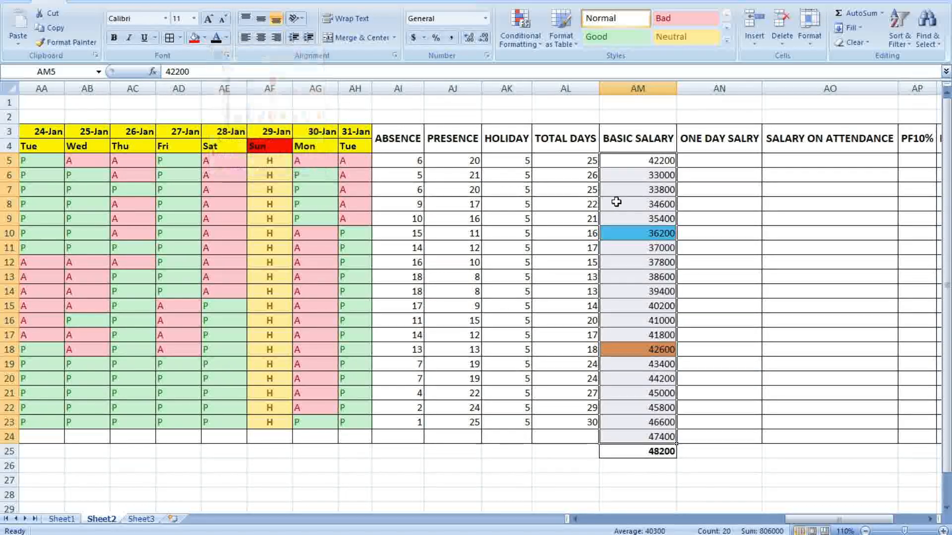
click(680, 236)
drag(629, 167, 641, 351)
click(204, 37)
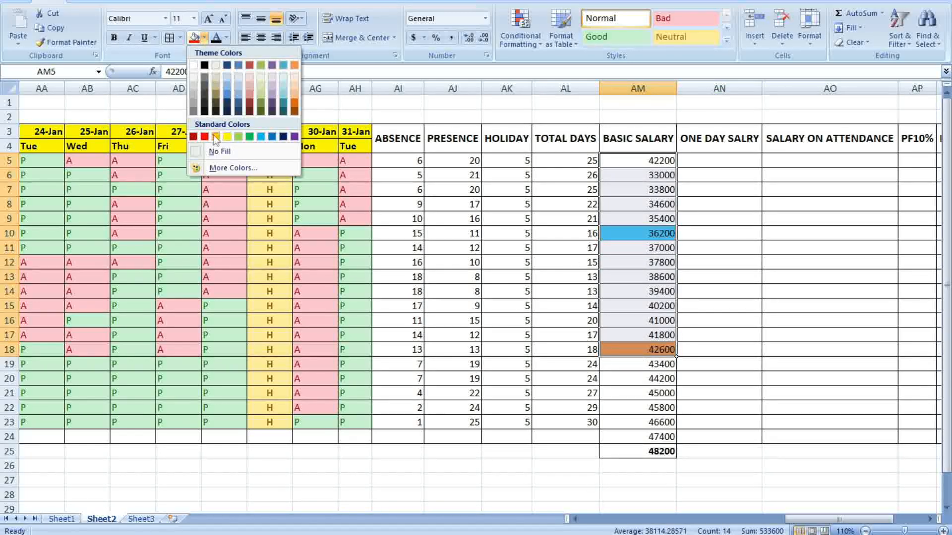
click(212, 150)
click(784, 234)
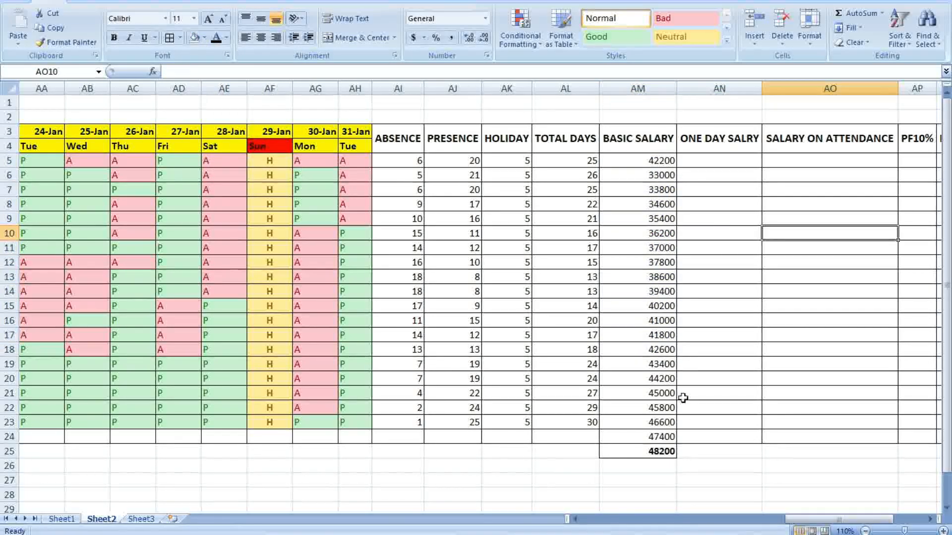
Delete the extra 48200 from AM25 and give AM24 all borders
click(651, 451)
key(Delete)
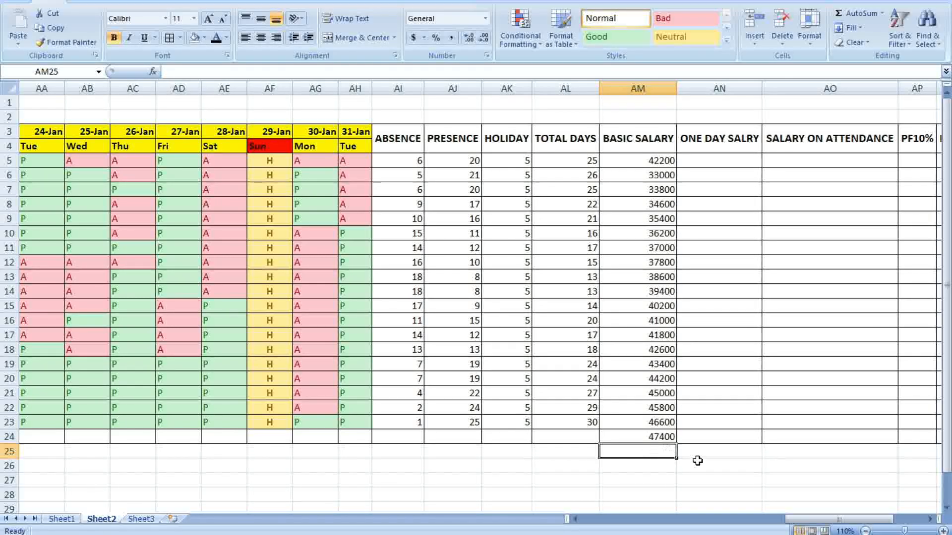
click(180, 38)
click(187, 129)
click(774, 349)
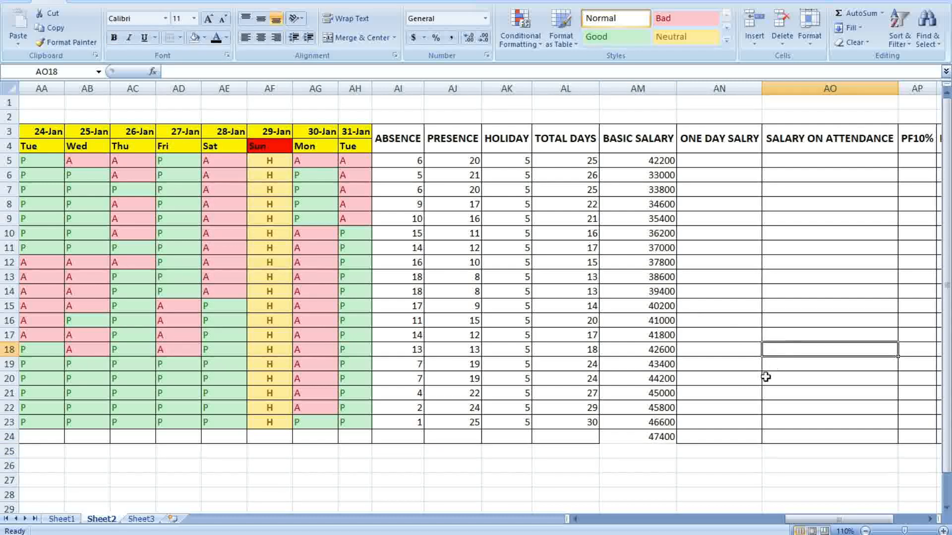
click(640, 437)
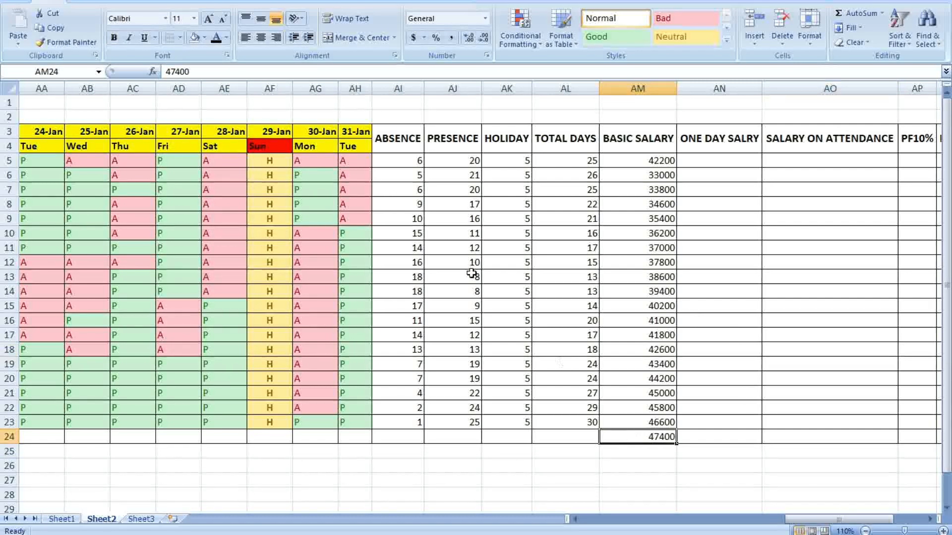
click(180, 38)
click(179, 143)
click(816, 283)
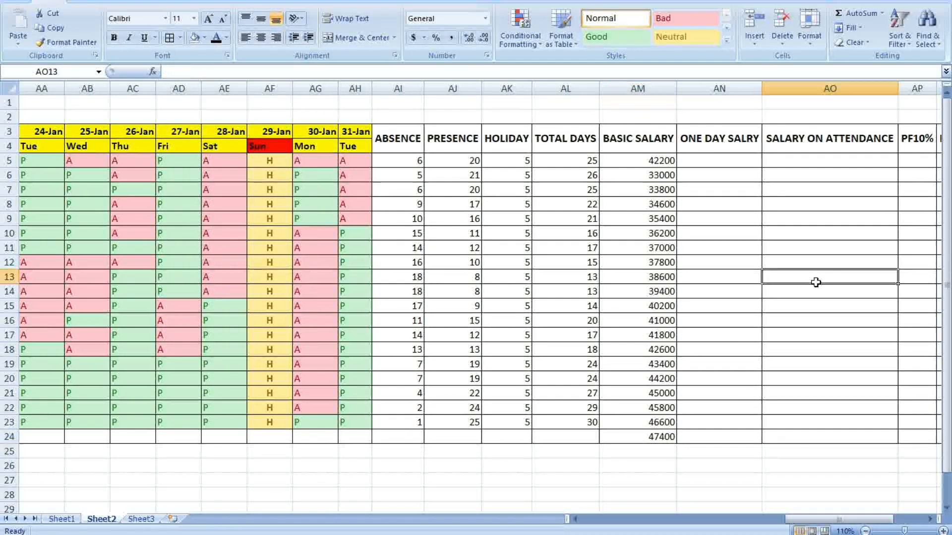
Save the workbook
click(12, 2)
click(42, 73)
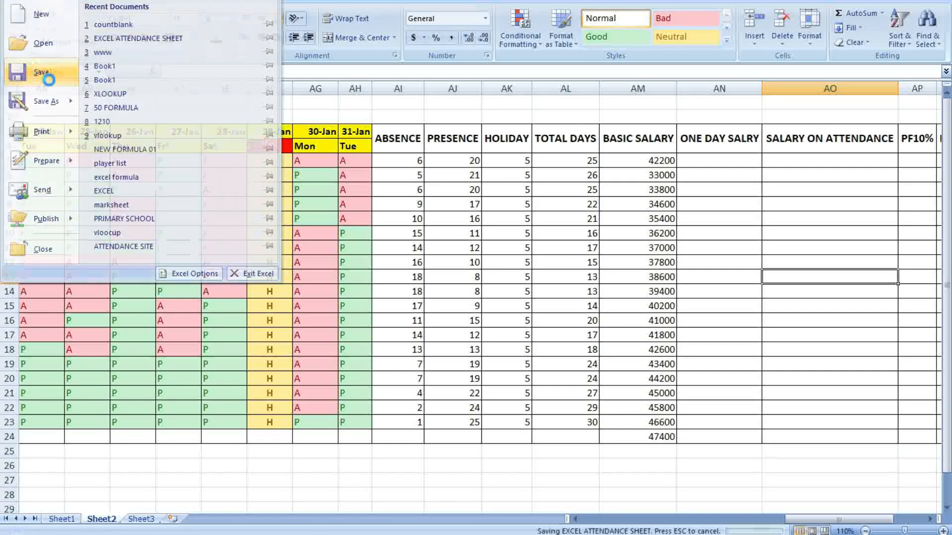
click(782, 264)
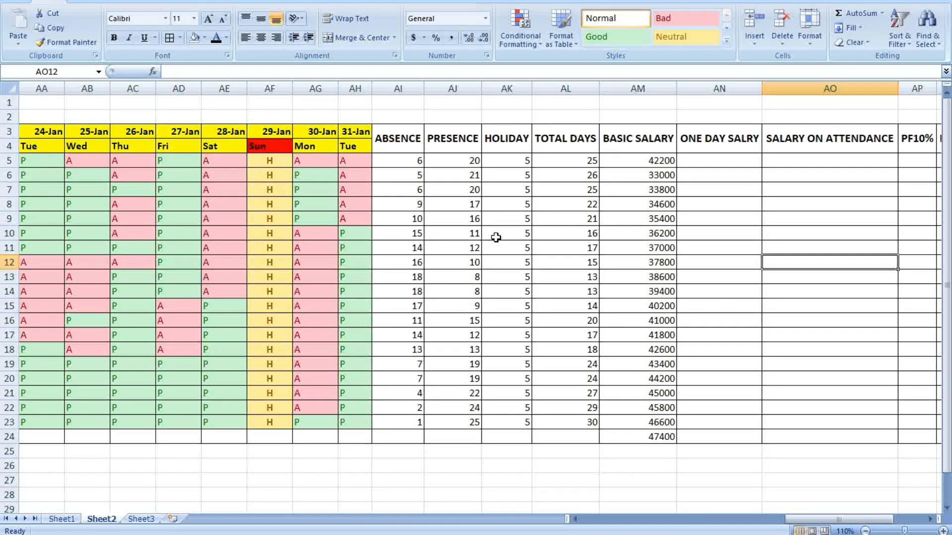
click(821, 233)
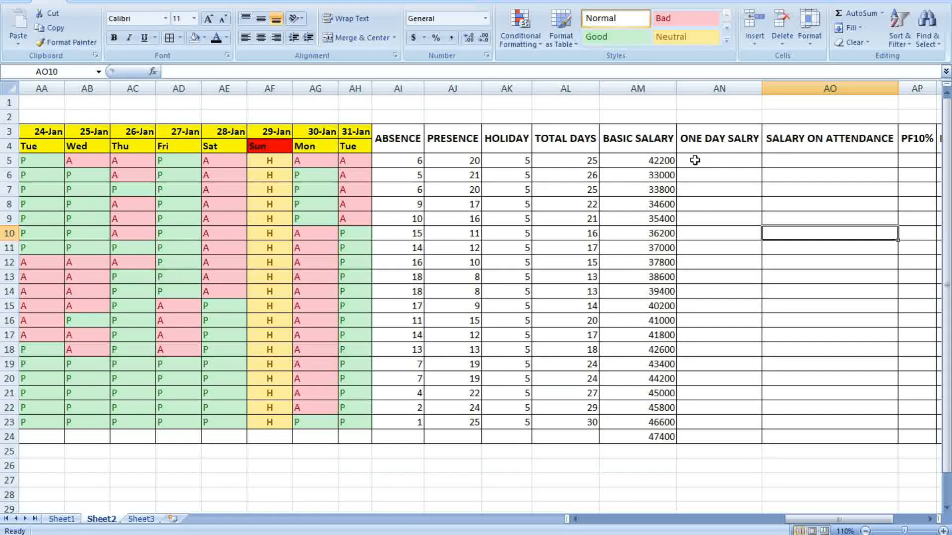
Enter the formula =AM5/31 in AN5 to get the one-day salary
click(716, 160)
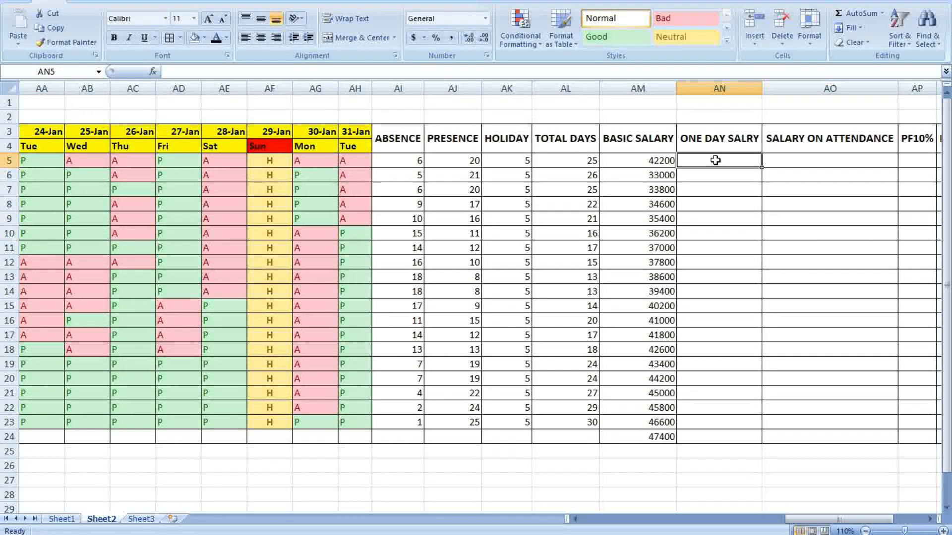
text(=)
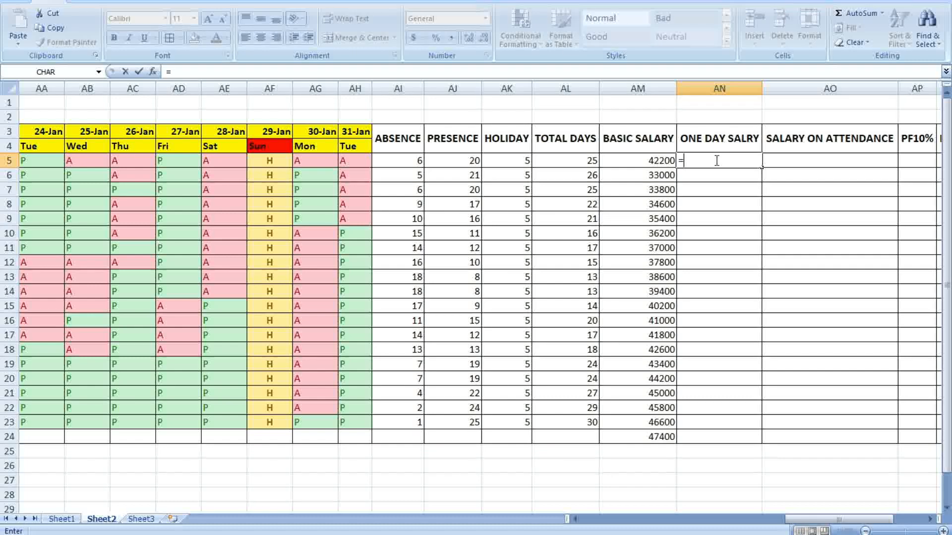
click(658, 158)
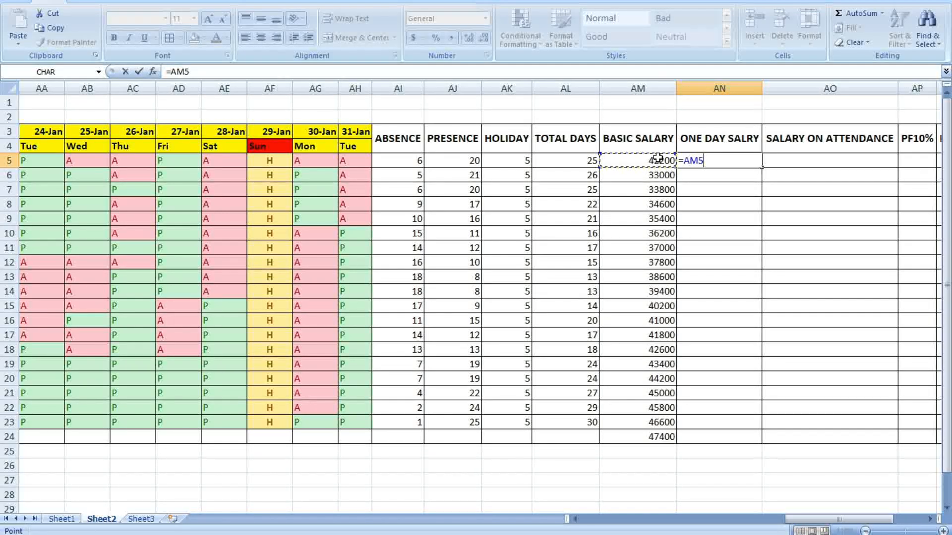
text(/31)
key(Return)
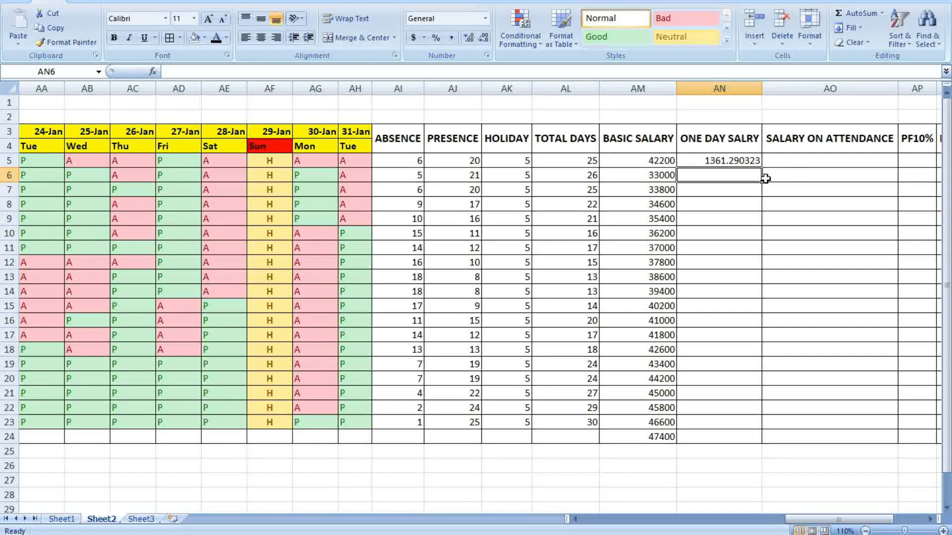
Reduce AN5's decimals until it shows the whole number 1361
click(751, 162)
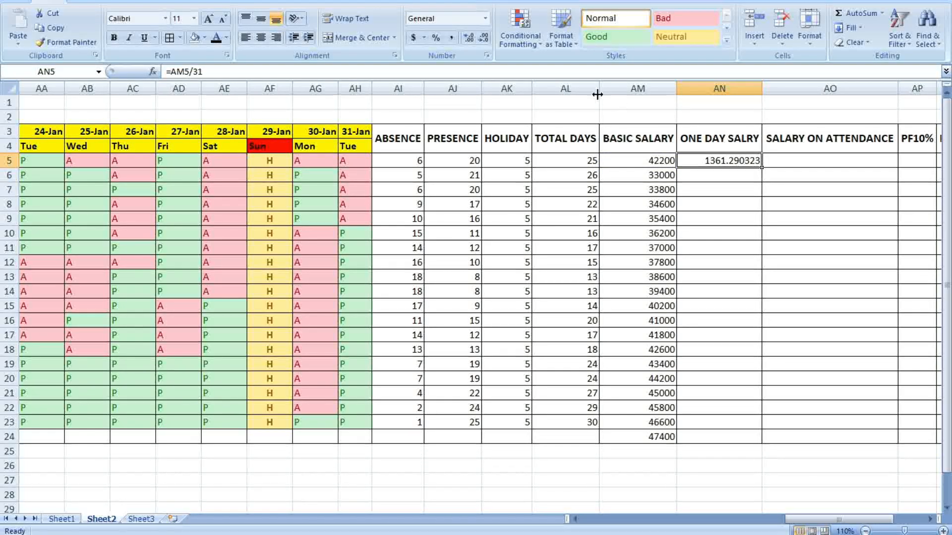
click(817, 180)
click(742, 163)
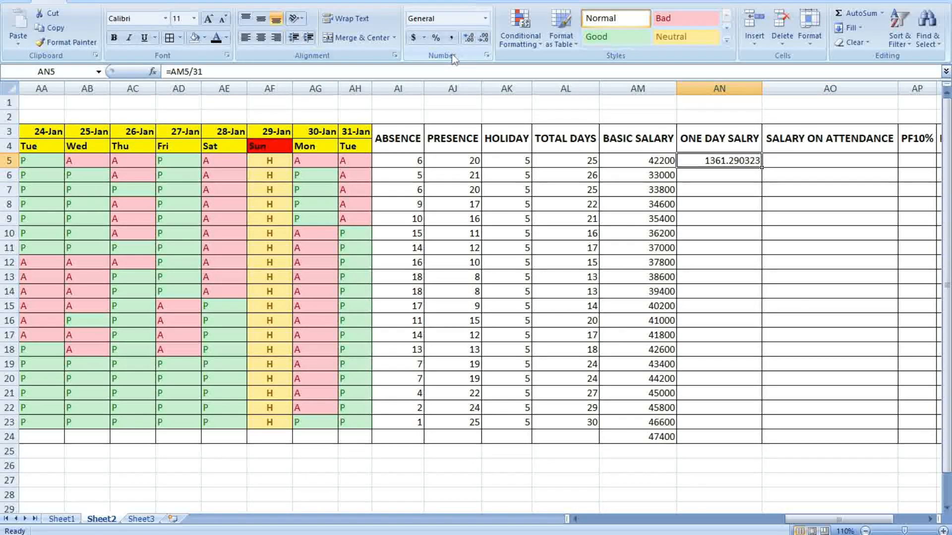
click(484, 38)
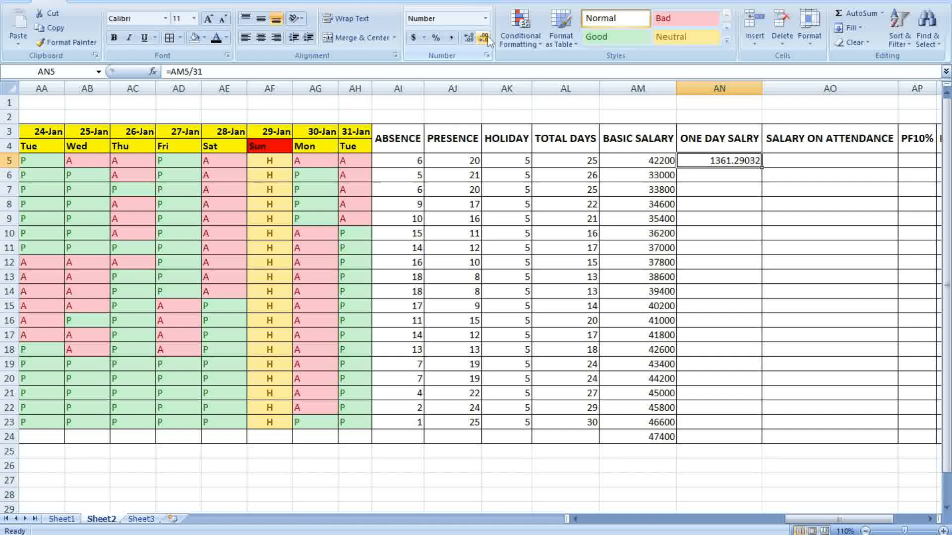
click(484, 38)
click(484, 38)
click(484, 39)
click(484, 39)
click(484, 38)
Fill the one-day salary formula down to row 24 and centre the figures
click(787, 216)
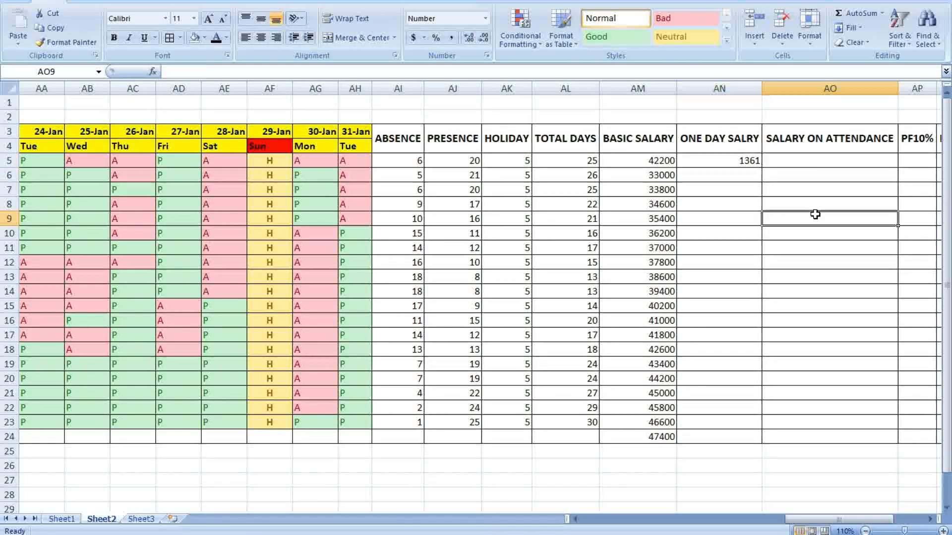
click(739, 159)
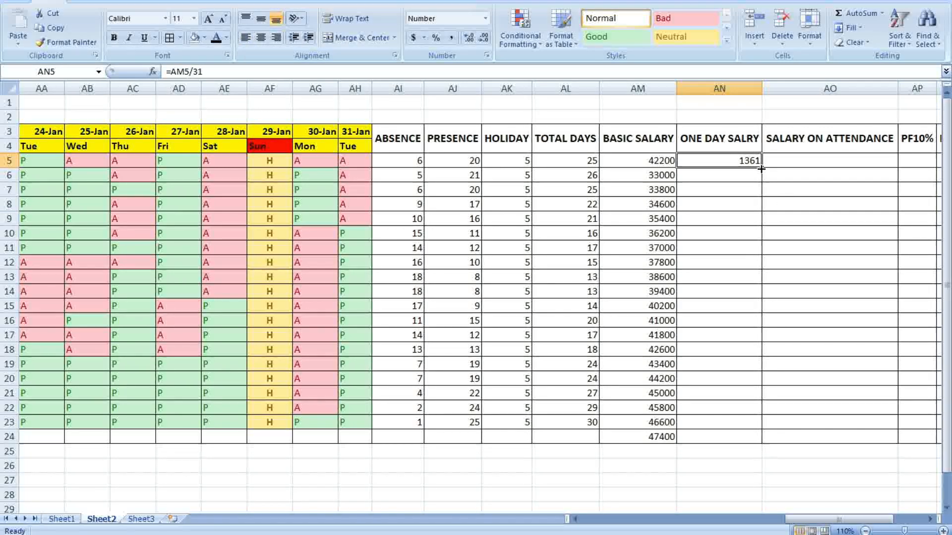
double_click(762, 168)
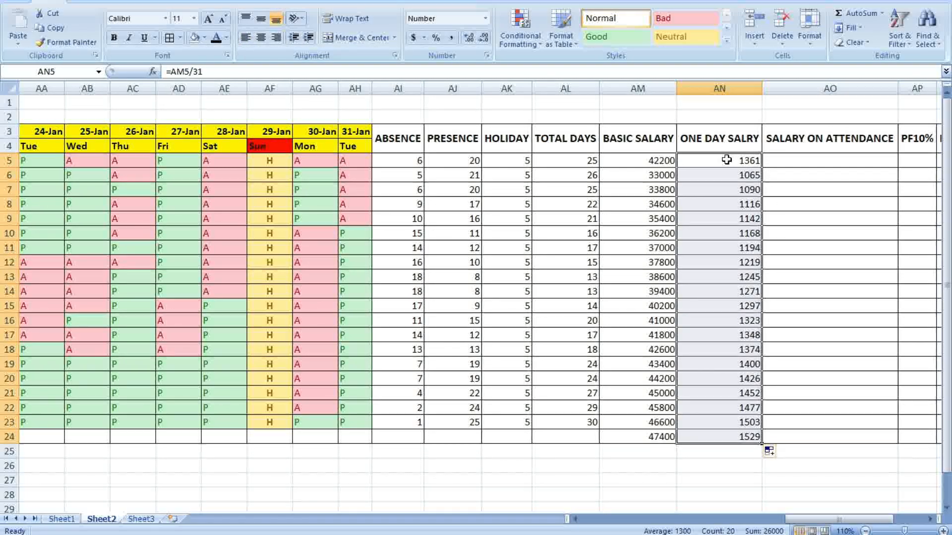
click(260, 37)
click(803, 233)
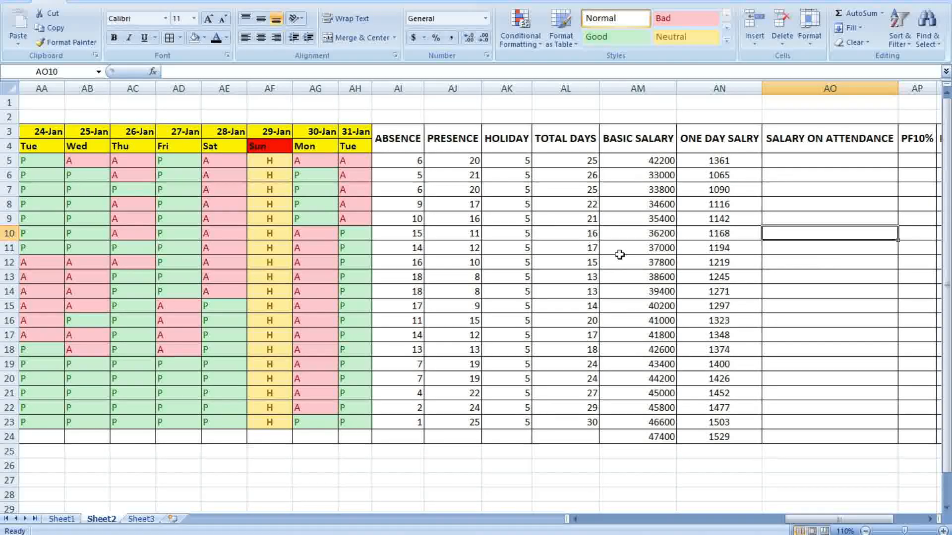
Enter =AN5*AL5 in AO5 for the salary on attendance
click(788, 157)
text(=)
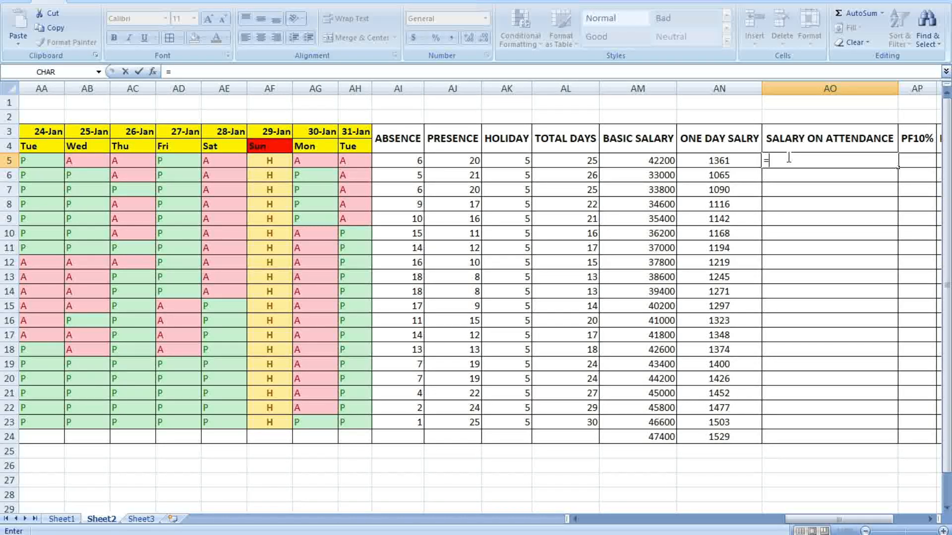
click(733, 162)
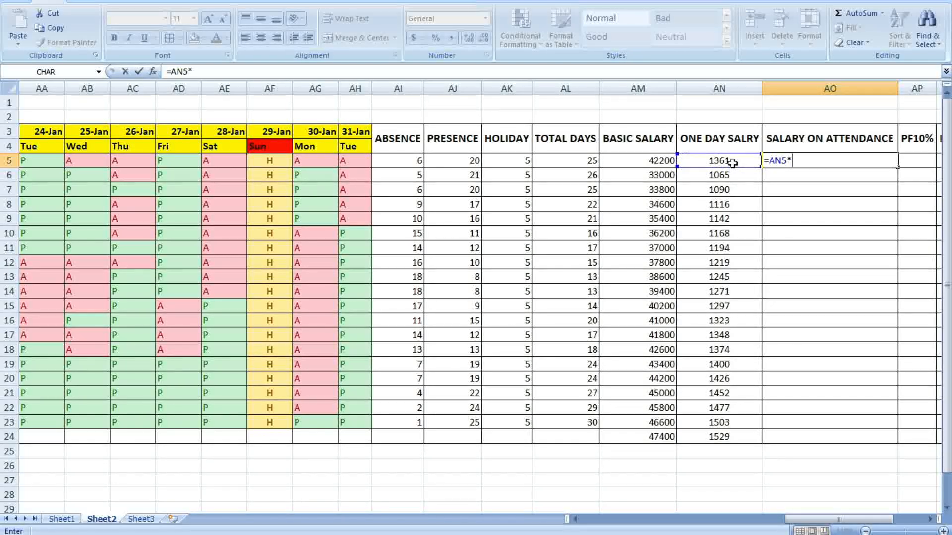
text(*)
click(592, 160)
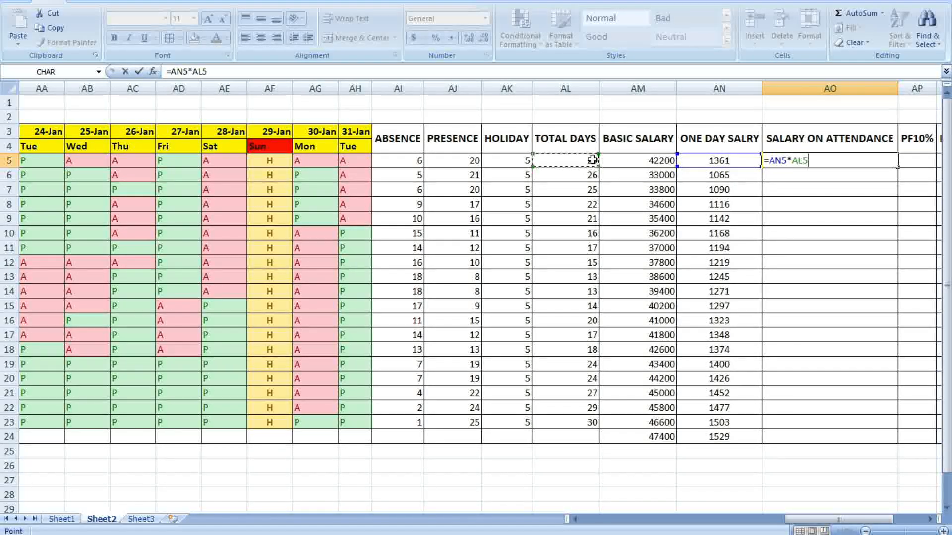
key(Return)
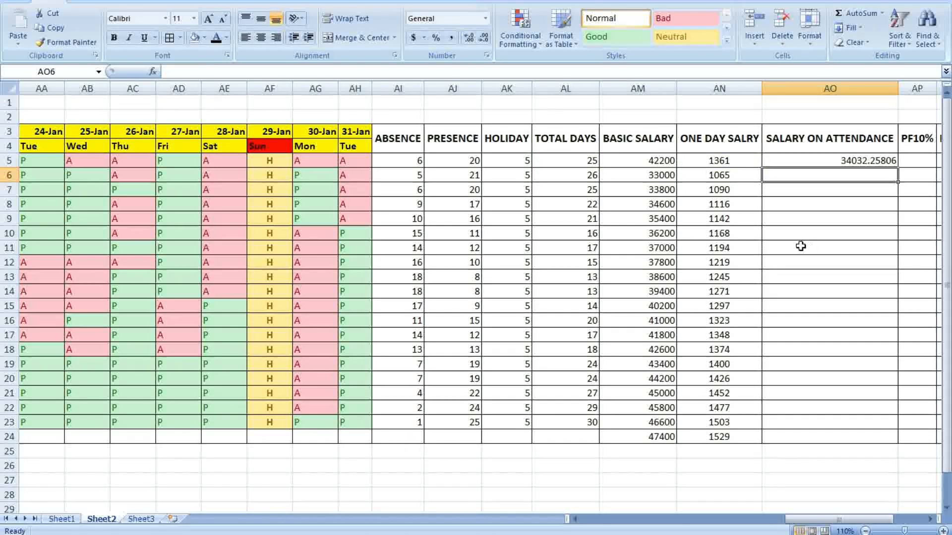
Round AO5 to the whole number 34032 and fill it down the column
click(873, 163)
click(485, 40)
click(486, 39)
click(486, 40)
click(485, 40)
click(486, 40)
click(823, 275)
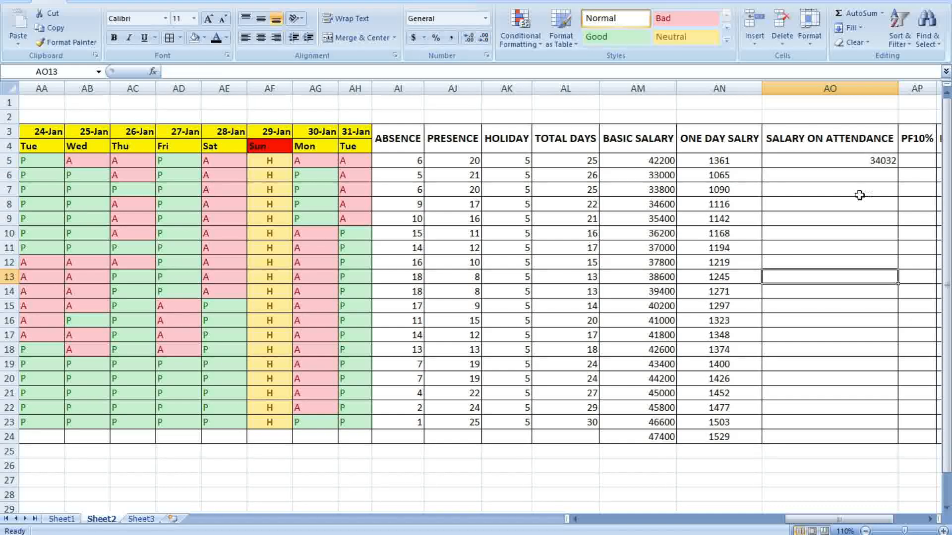
click(865, 162)
double_click(898, 169)
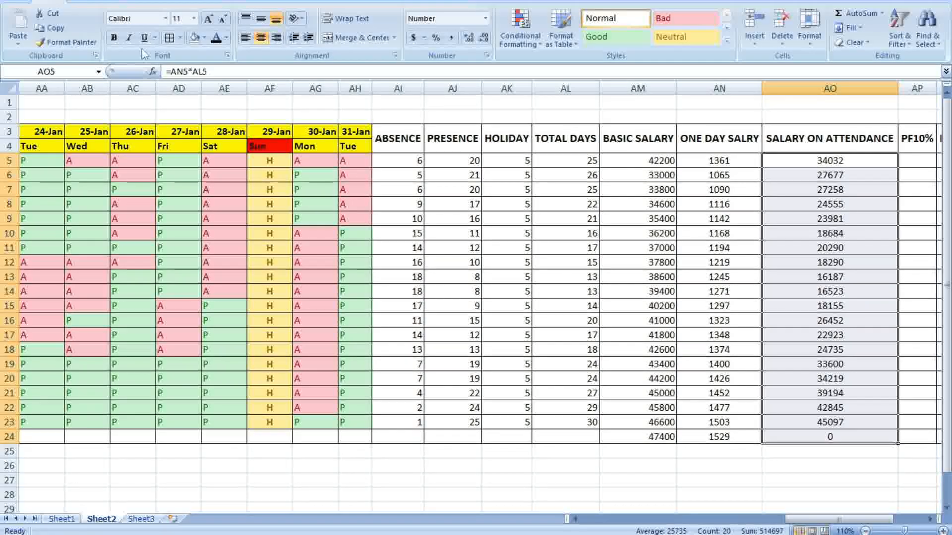
Make the attendance salary figures bold, yellow-filled and a larger font size
click(114, 37)
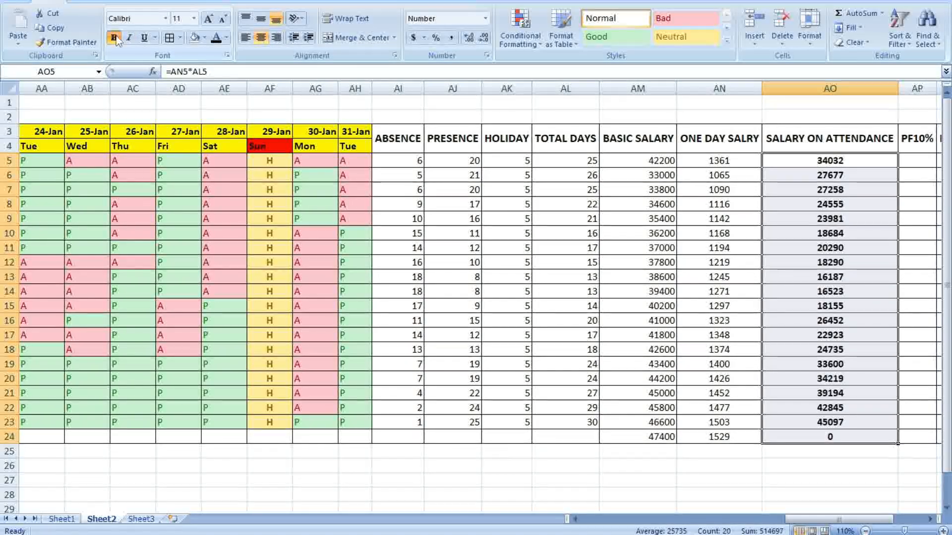
click(204, 37)
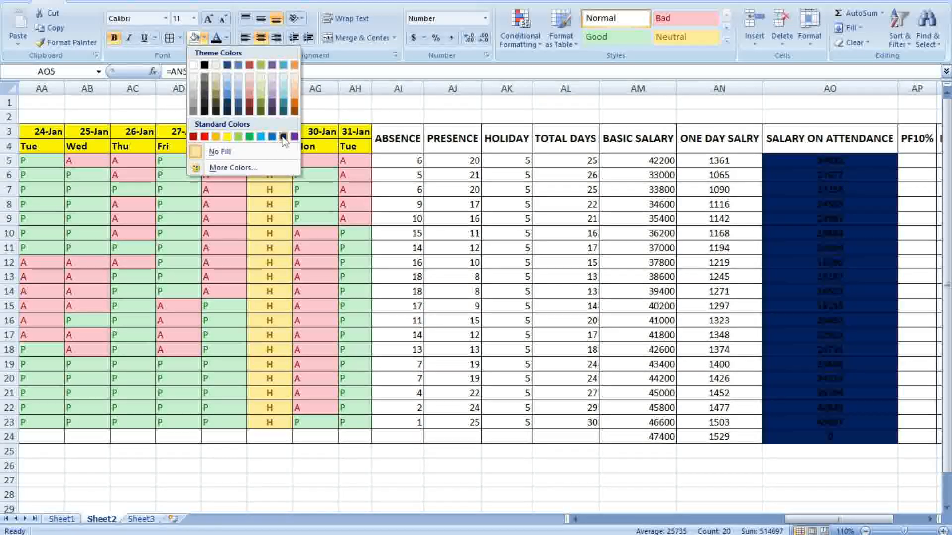
click(227, 137)
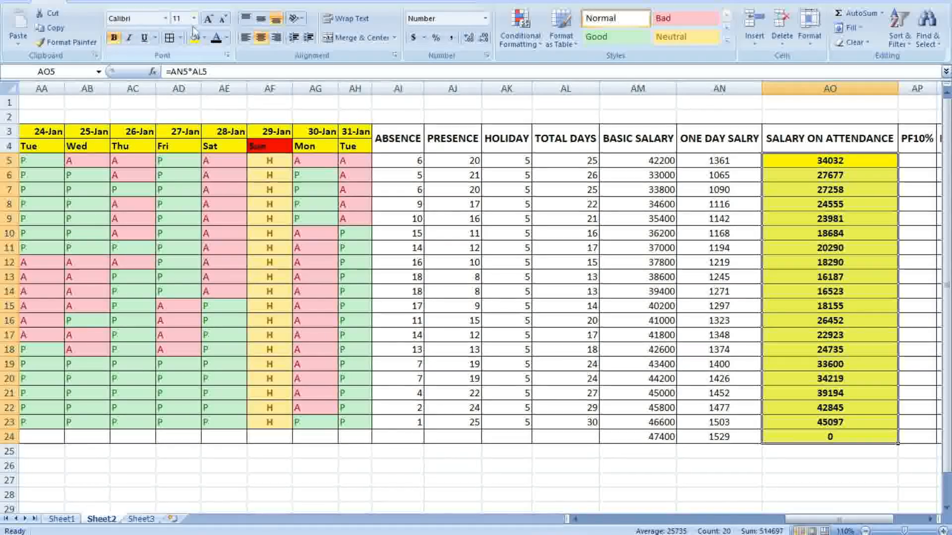
click(208, 19)
click(648, 353)
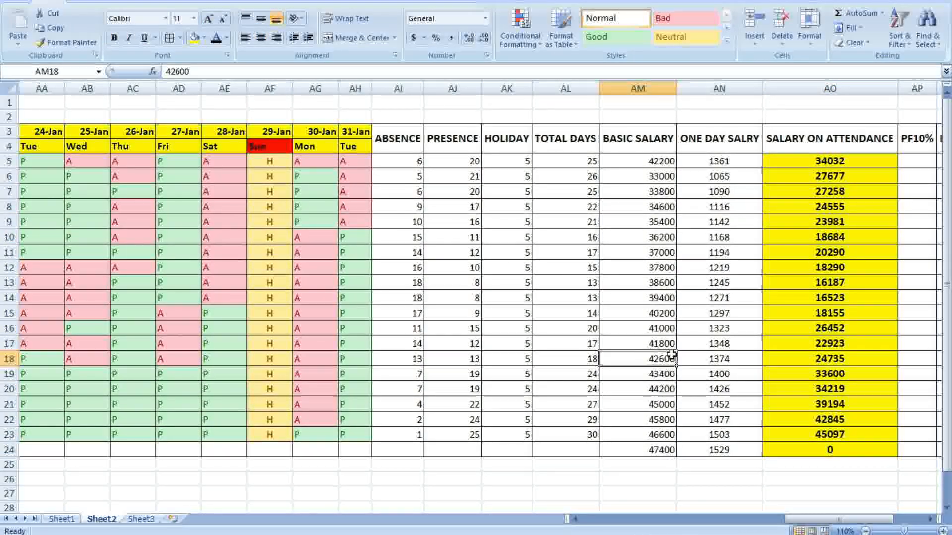
Clear the stray row 24 values 47400, 1529 and 0 in AM24:AO24
drag(672, 452, 885, 453)
key(Delete)
click(866, 481)
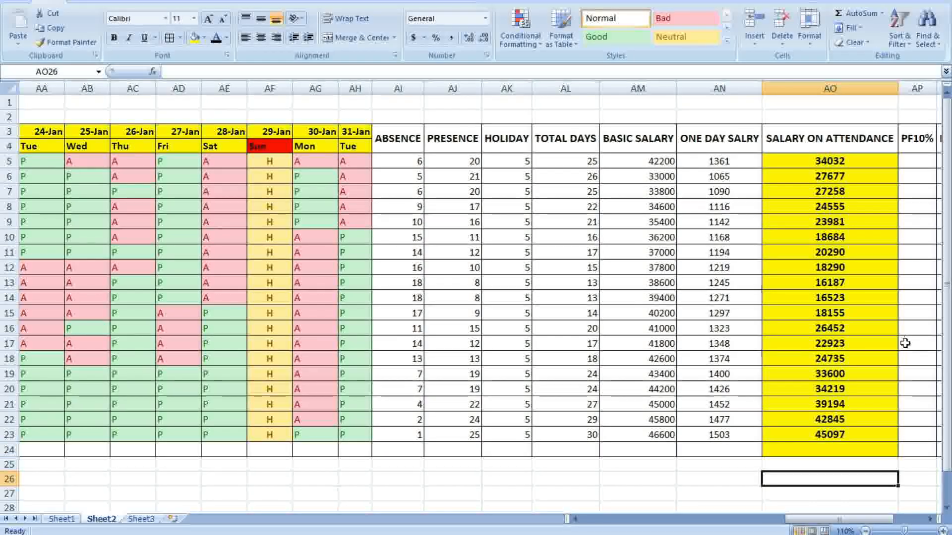
drag(826, 521, 863, 521)
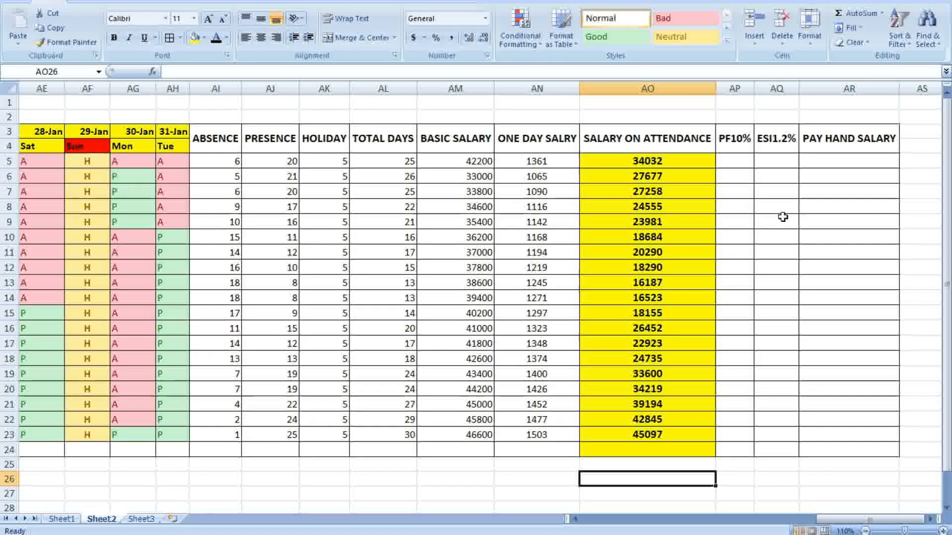
Enter the PF formula =AO5*10/100 in AP5
click(821, 206)
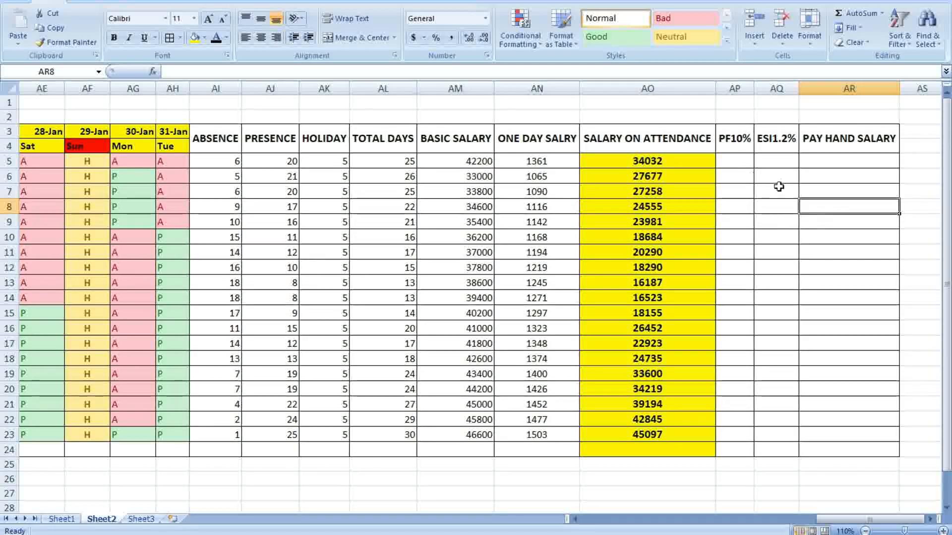
click(732, 160)
text(=)
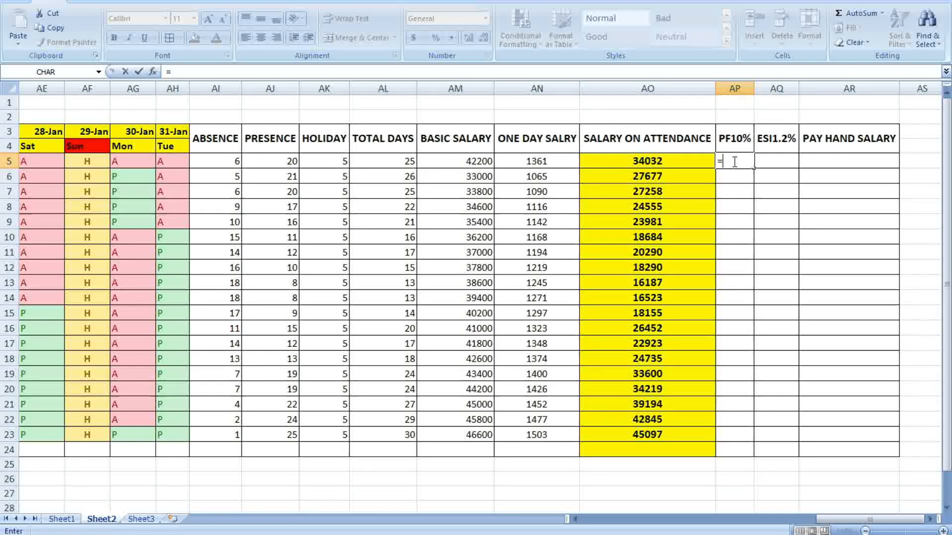
click(659, 163)
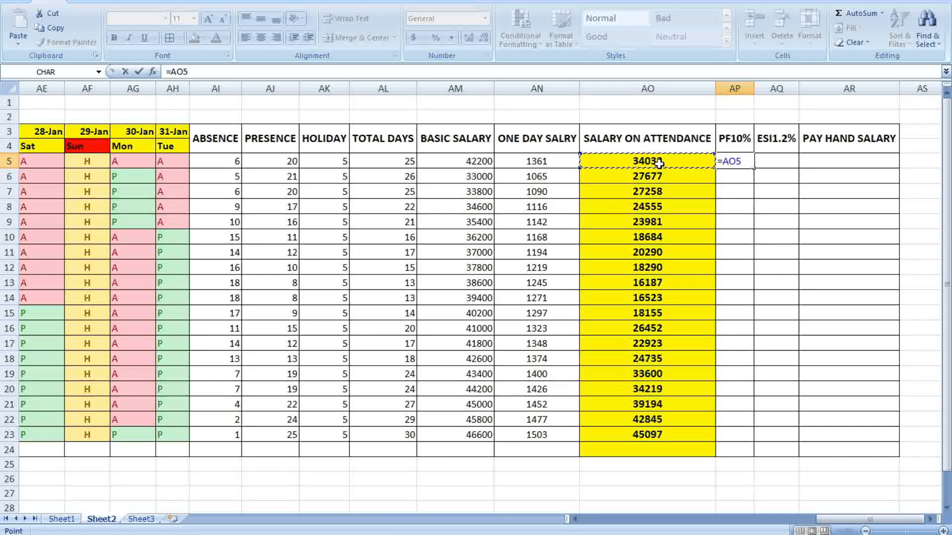
text(*)
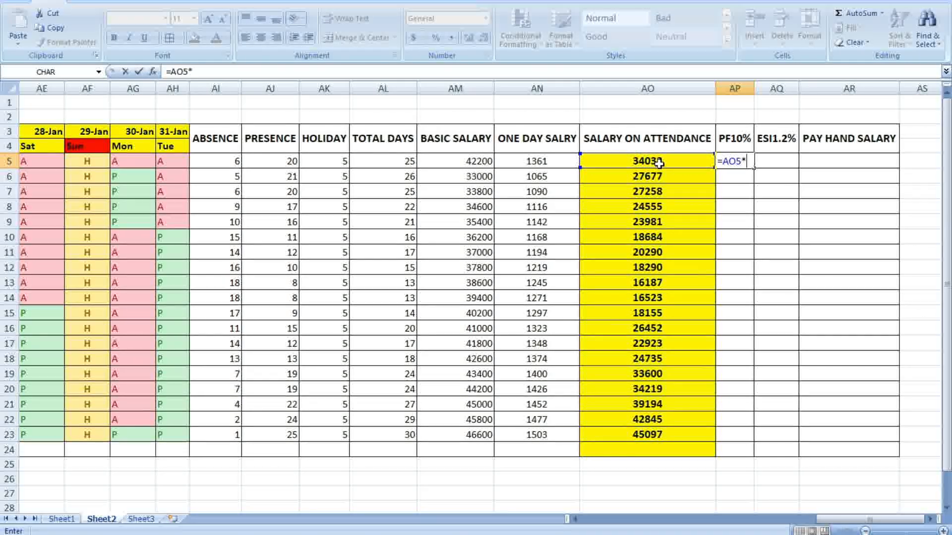
text(100)
text(100)
key(Return)
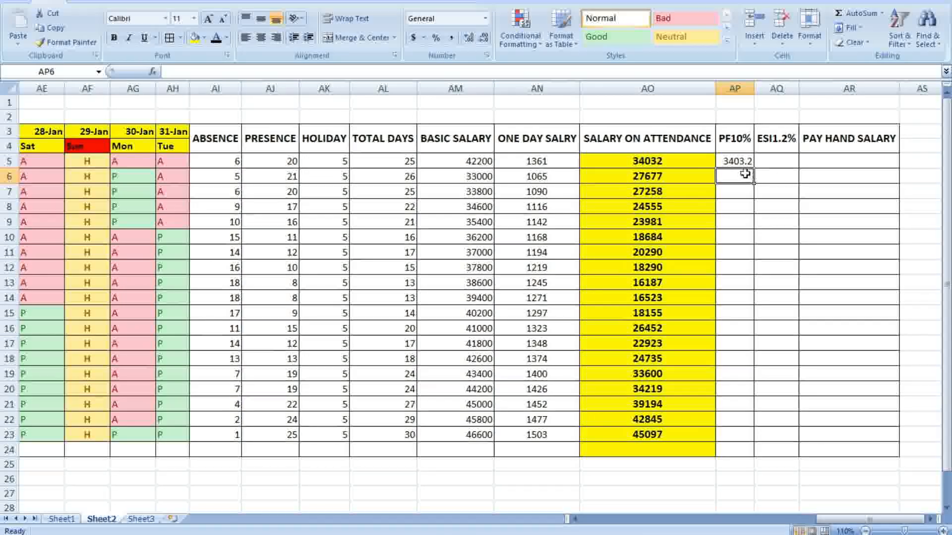
Fill the PF formula down to AP23, remove decimals, and bold the amounts
click(855, 188)
click(746, 165)
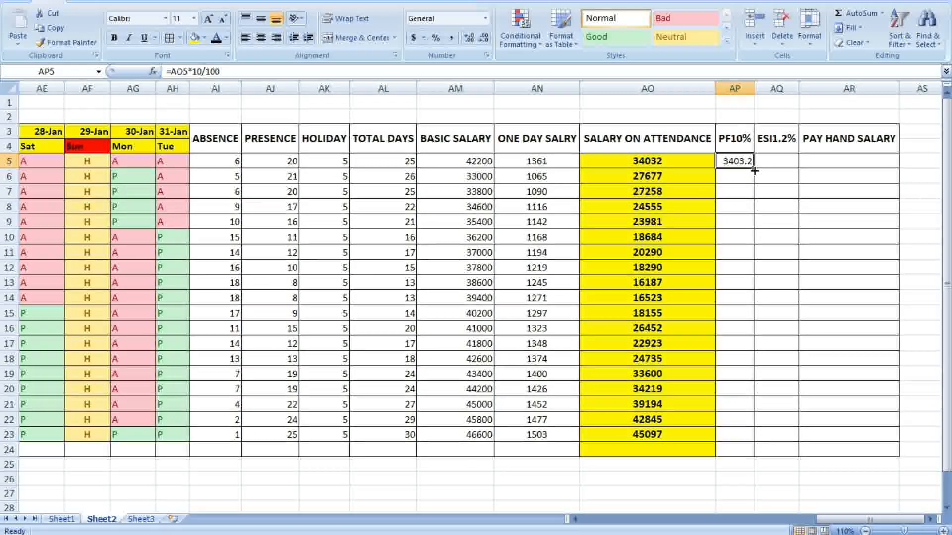
double_click(754, 168)
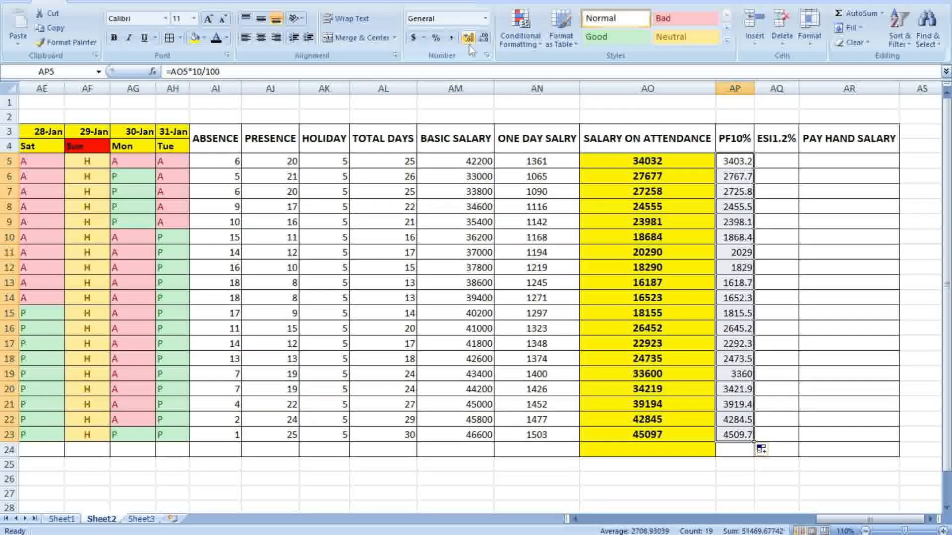
click(485, 41)
drag(739, 163, 743, 440)
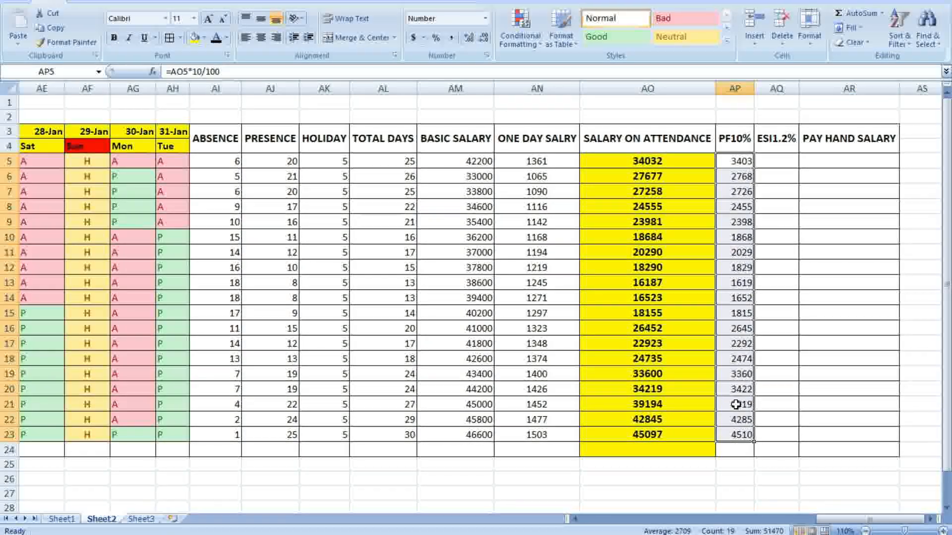
click(114, 38)
click(861, 217)
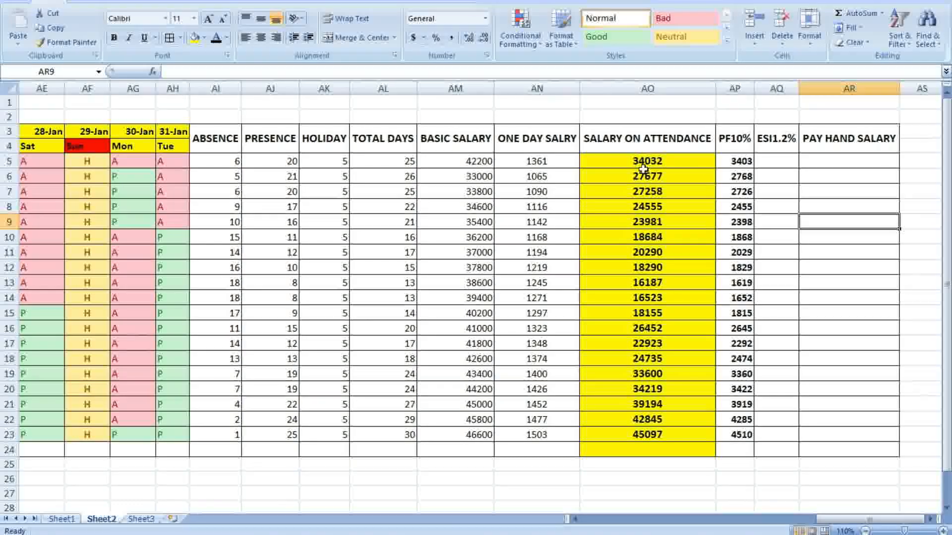
Enter the ESI formula =AO5*1.2/100 in AQ5
click(781, 162)
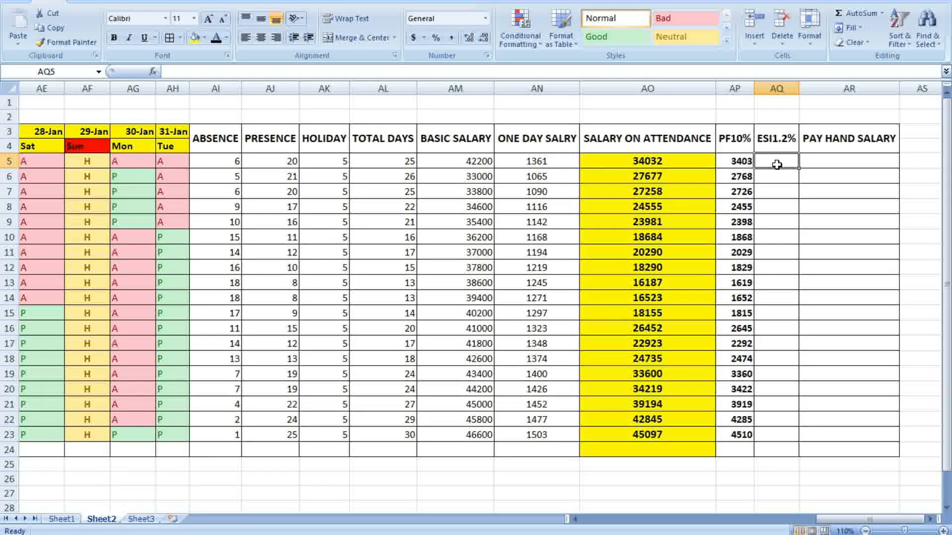
text(=)
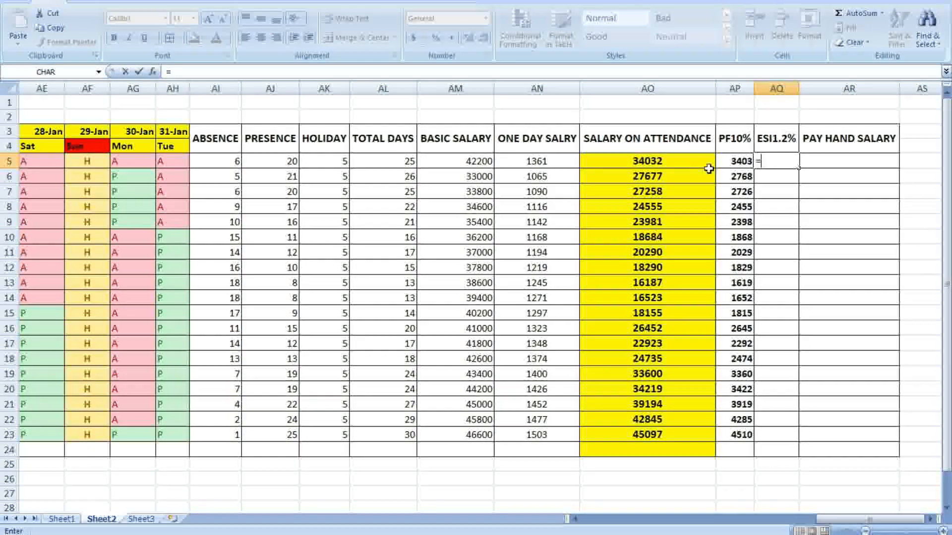
click(677, 162)
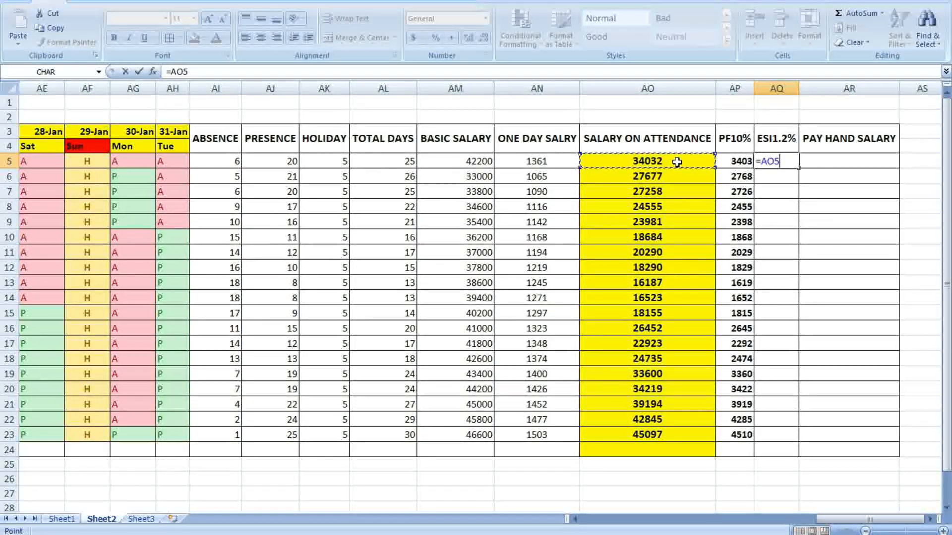
text(*1.2)
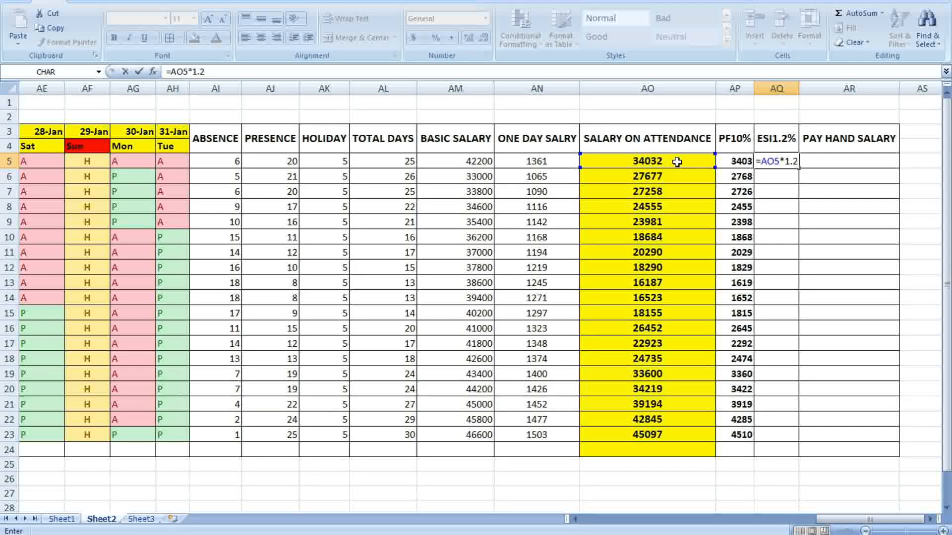
text(/100)
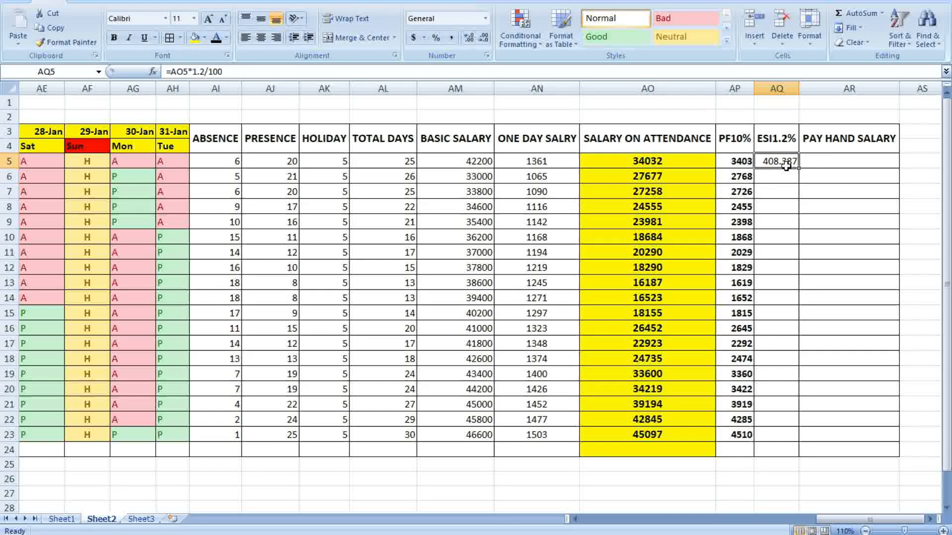
Round AQ5 to the whole number 408 and fill the ESI formula down to AQ23
click(484, 38)
click(483, 38)
click(484, 38)
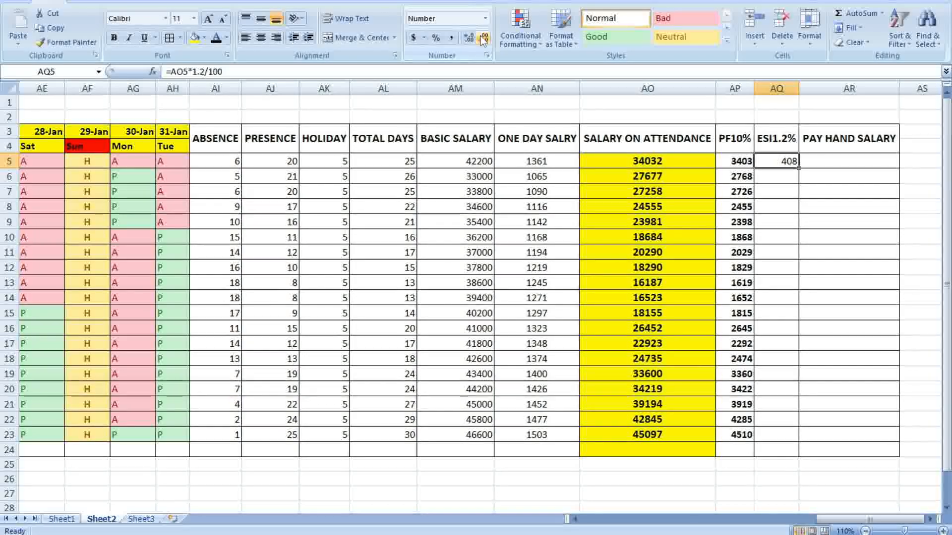
double_click(797, 168)
click(843, 237)
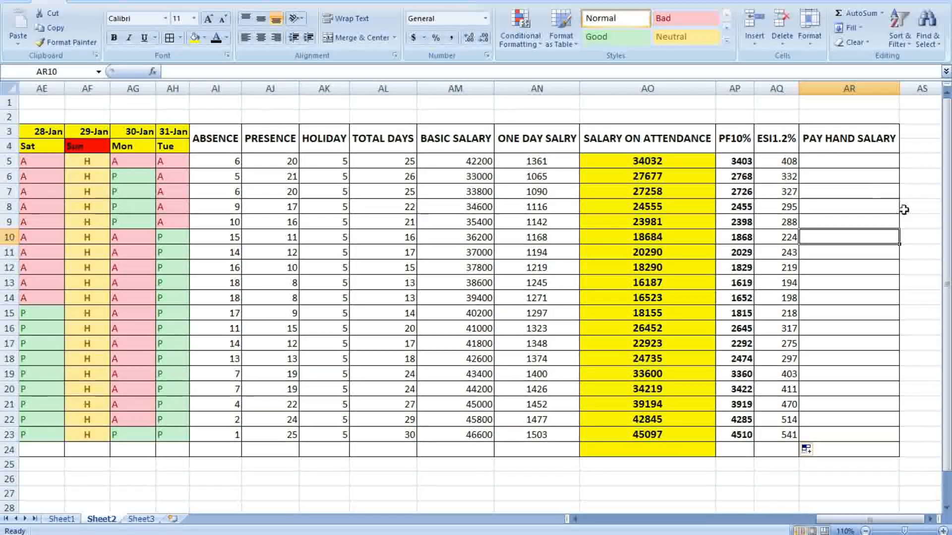
click(902, 267)
click(836, 159)
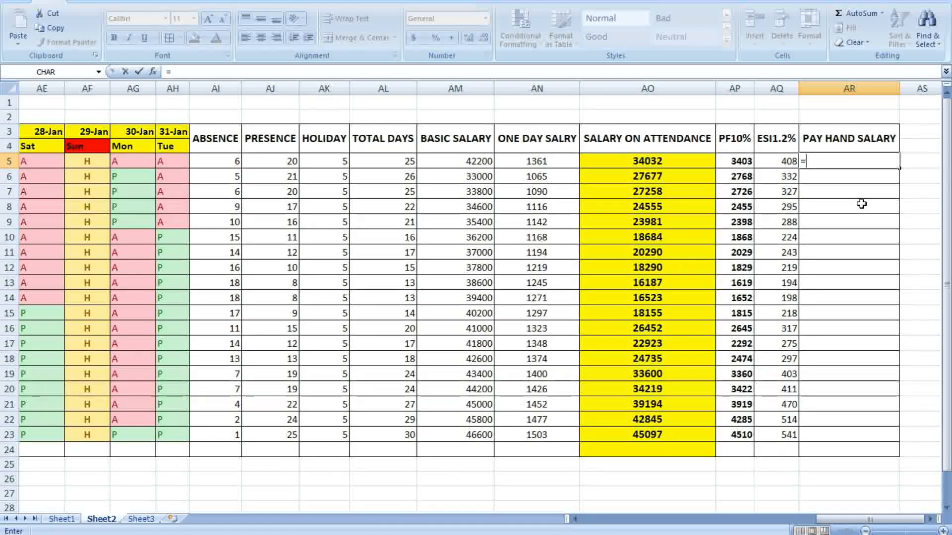
Enter =AO5-AP5-AQ5 in AR5 for the pay-hand salary
click(671, 161)
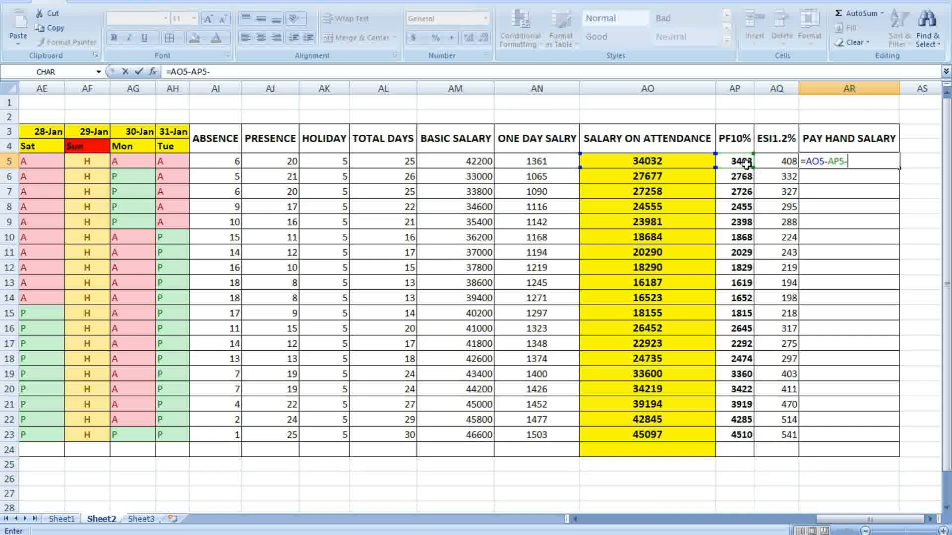
click(783, 165)
key(Return)
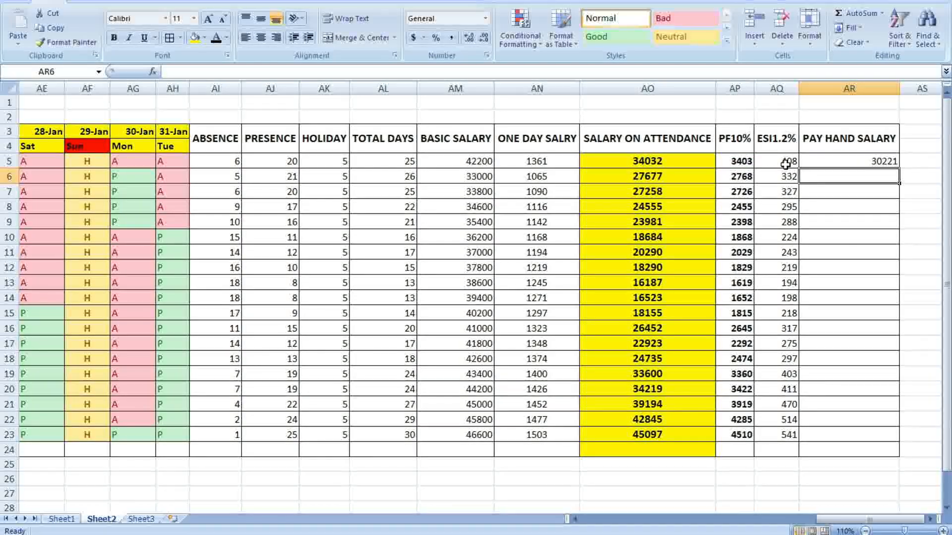
click(912, 205)
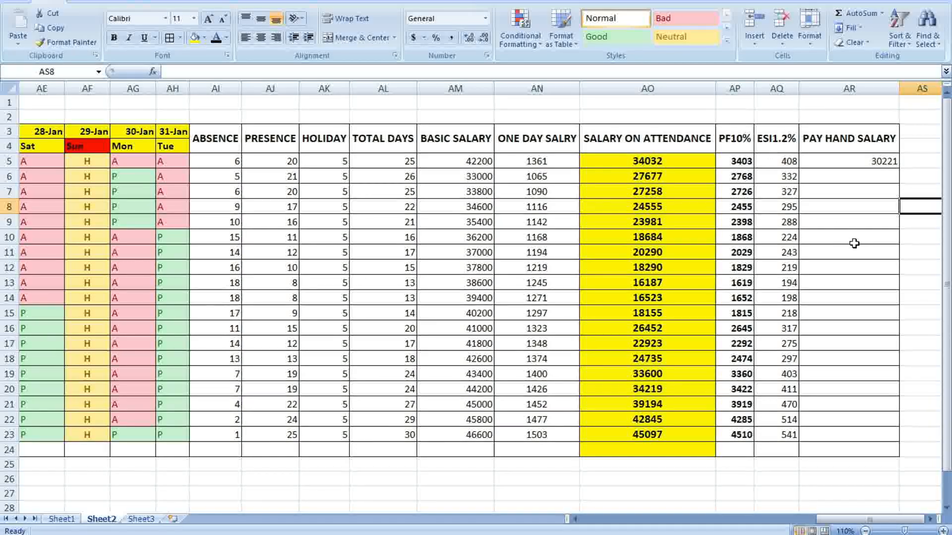
Bold AR5:AR23 and fill the pay-hand formula down to row 23
drag(858, 161, 863, 434)
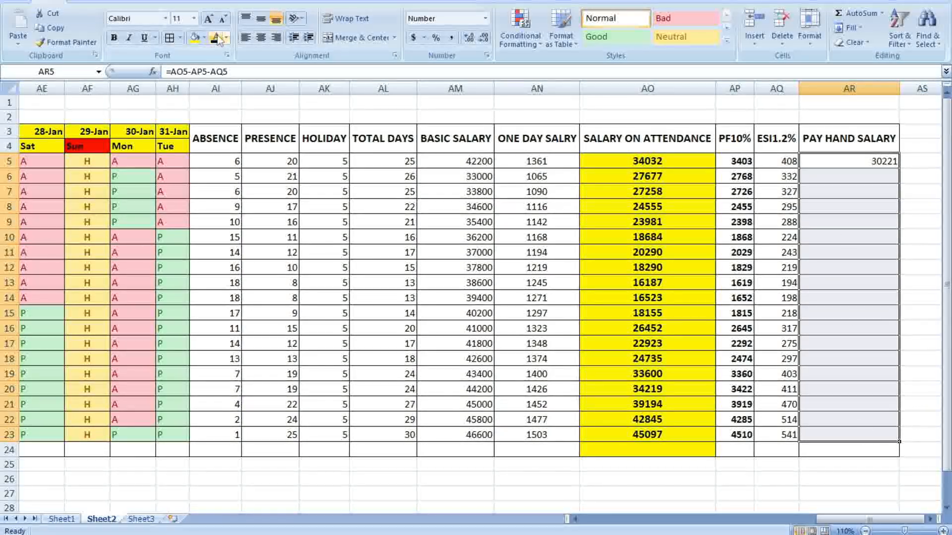
key(ctrl+b)
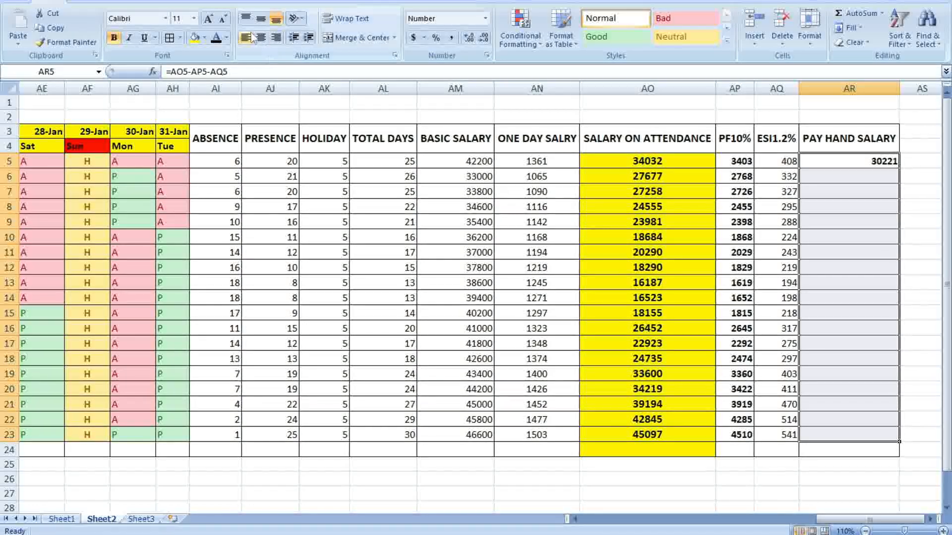
click(912, 268)
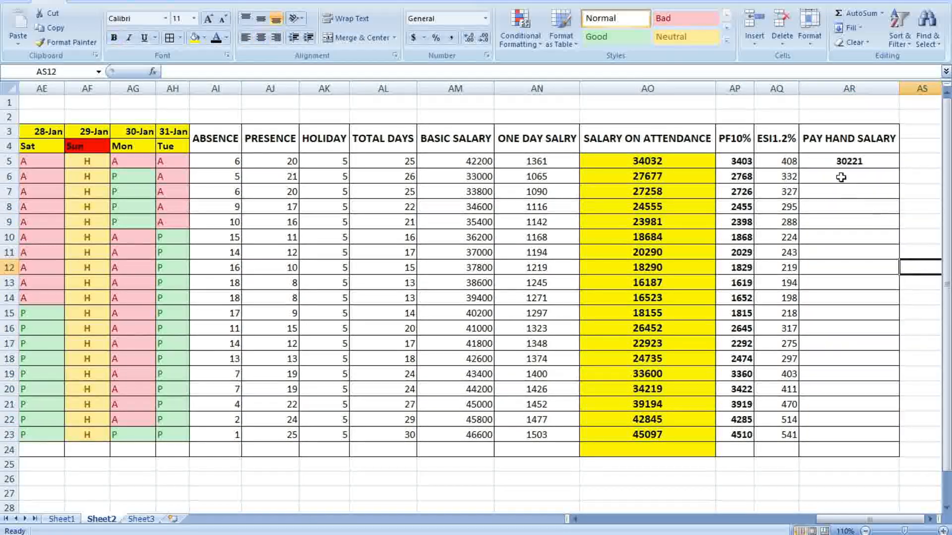
drag(834, 159, 858, 438)
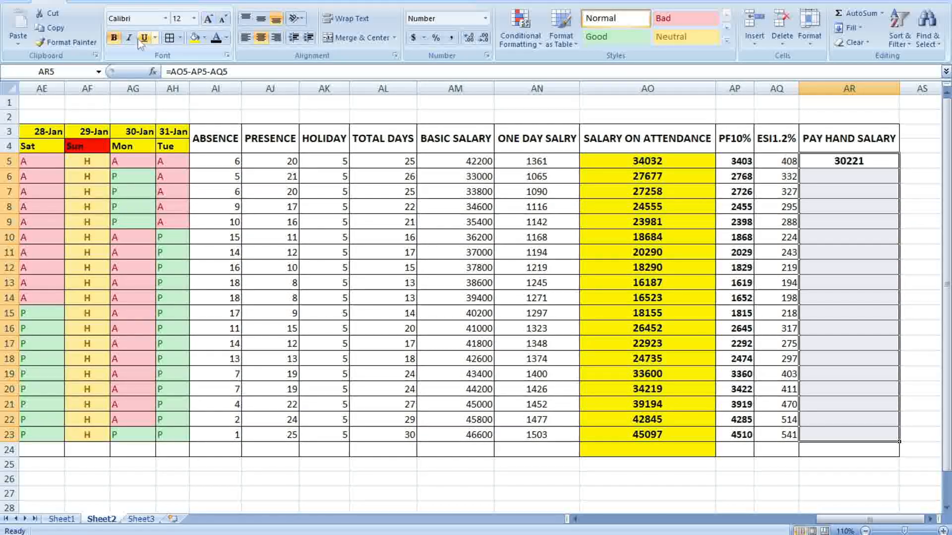
click(927, 282)
click(877, 167)
double_click(901, 171)
click(920, 268)
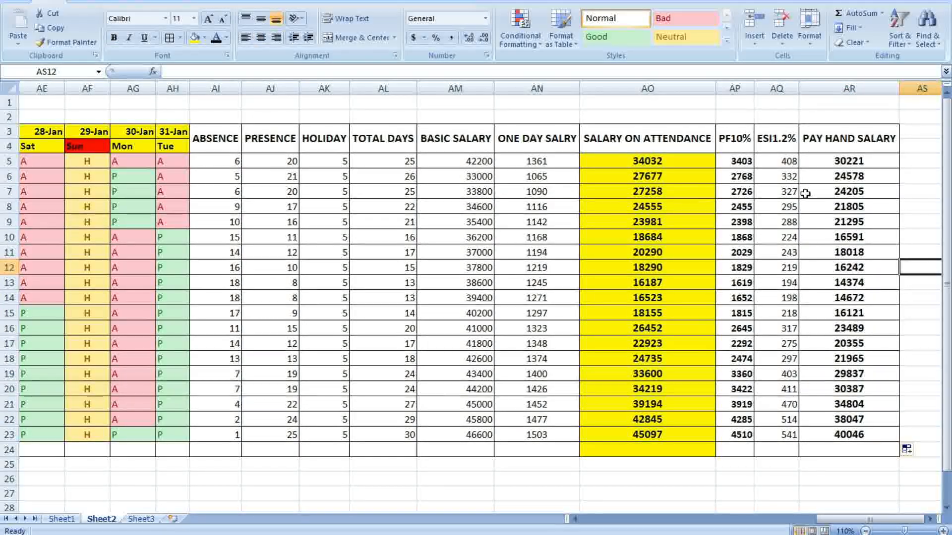
drag(788, 161, 818, 446)
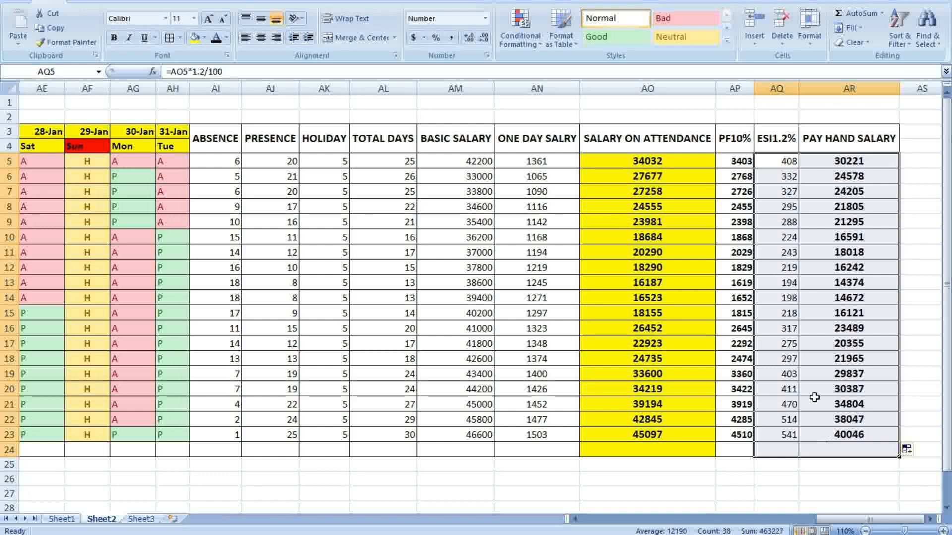
Fill AQ5:AR24 light blue and the ABSENCE-to-ONE DAY SALRY block AI5:AN24 teal
click(204, 37)
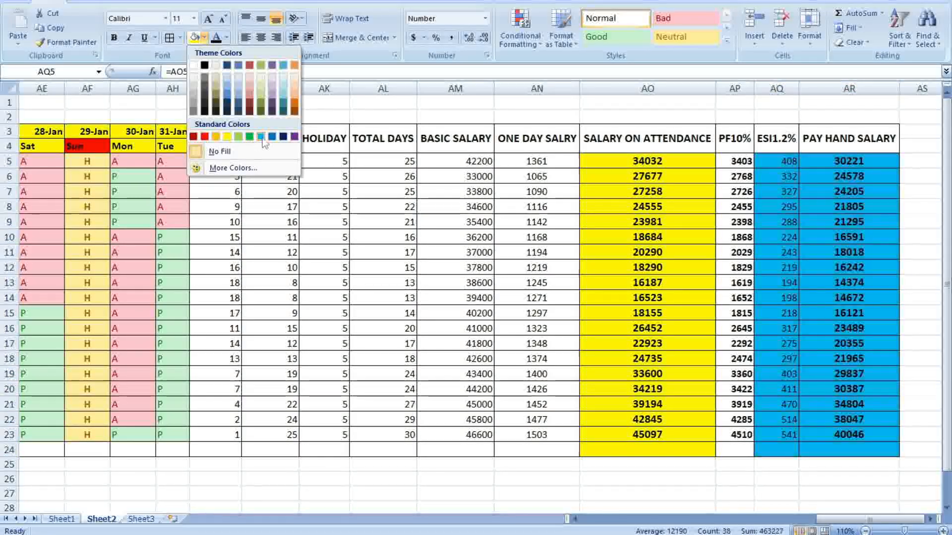
click(265, 141)
drag(215, 161, 536, 443)
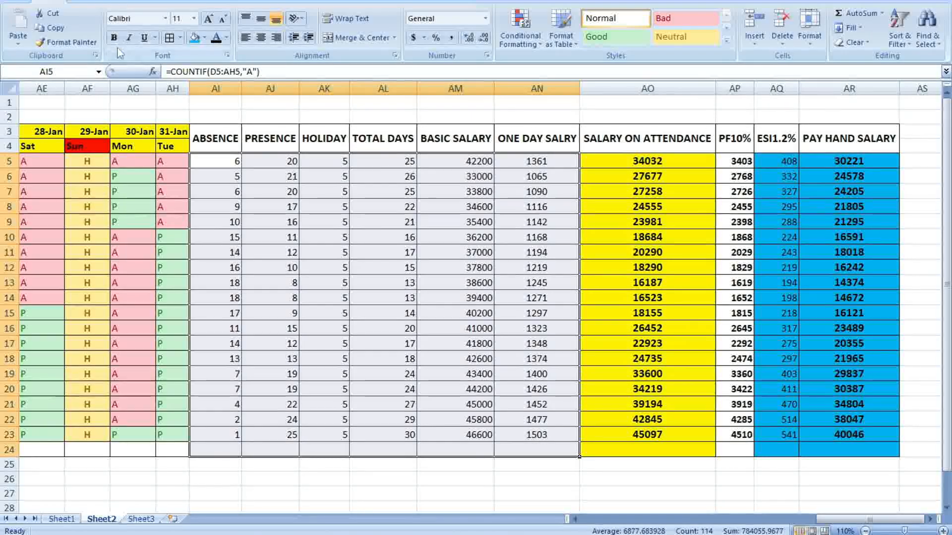
click(204, 38)
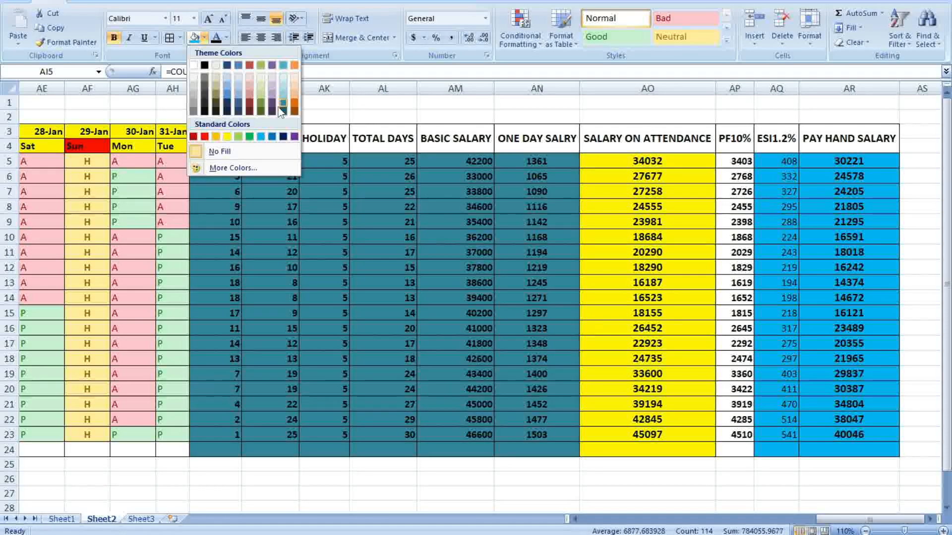
click(281, 105)
click(849, 464)
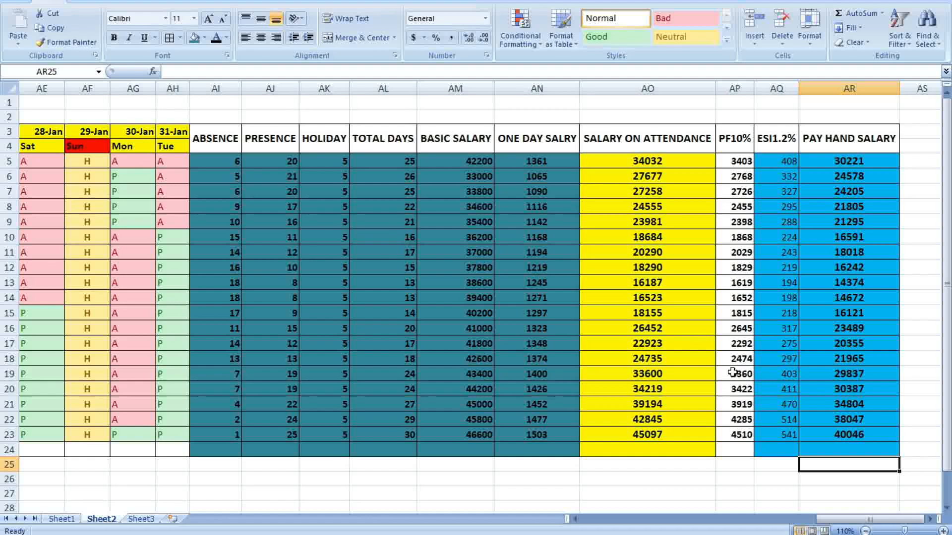
drag(840, 519, 621, 529)
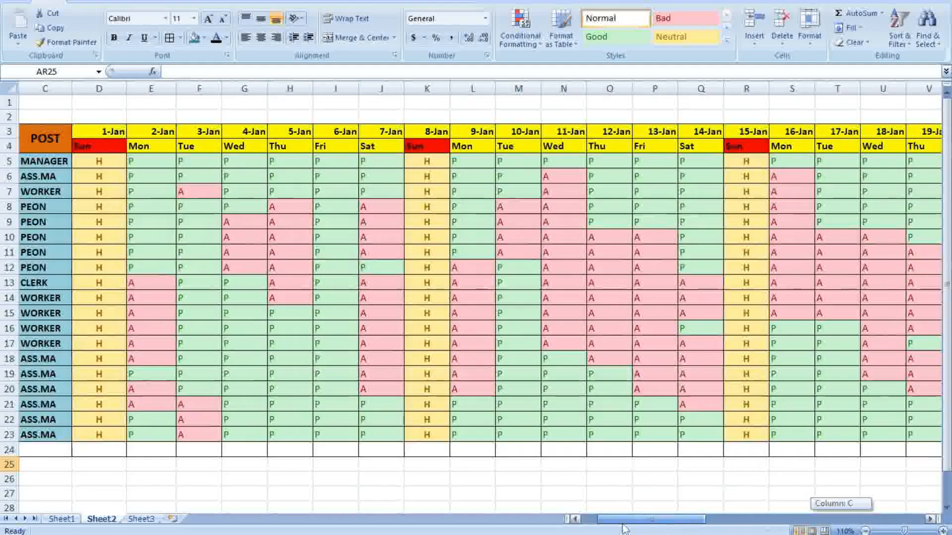
Switch to Sheet1 to view the finished March attendance and salary table
click(60, 102)
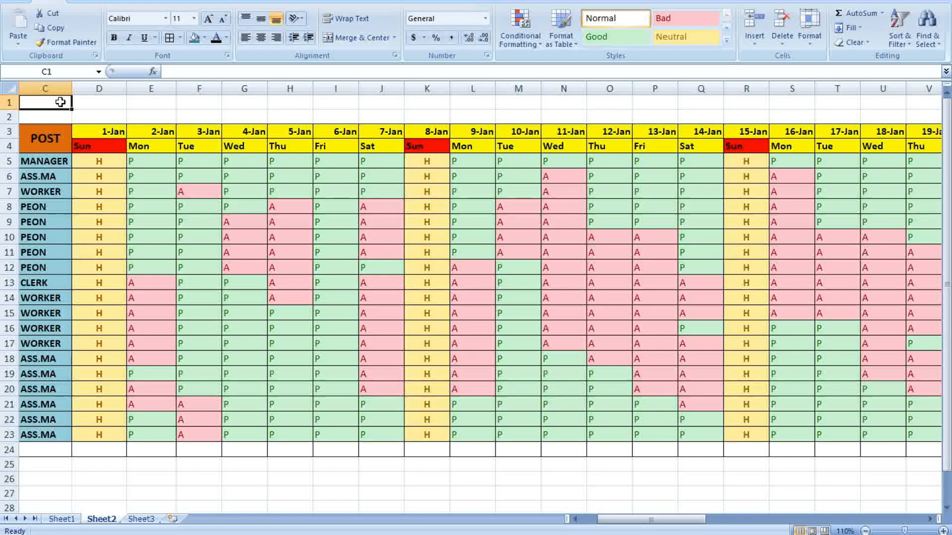
text(A)
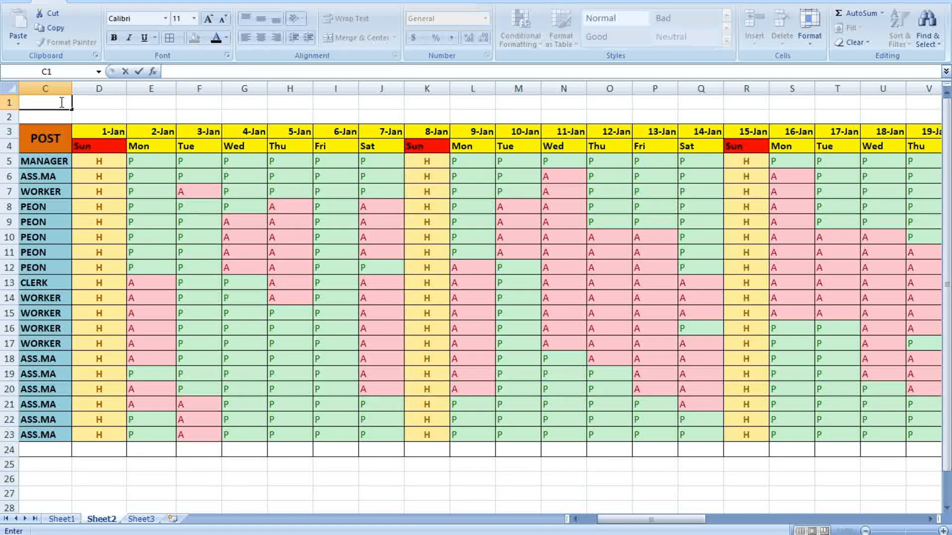
click(62, 519)
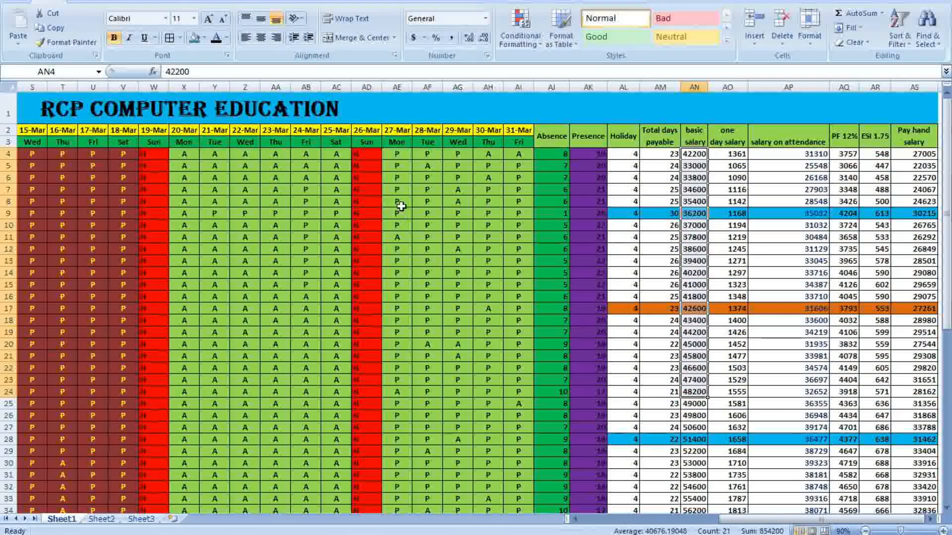
Return to Sheet2, scroll to columns AE–AS, and select the header cells AI3:AR4
drag(781, 521, 635, 525)
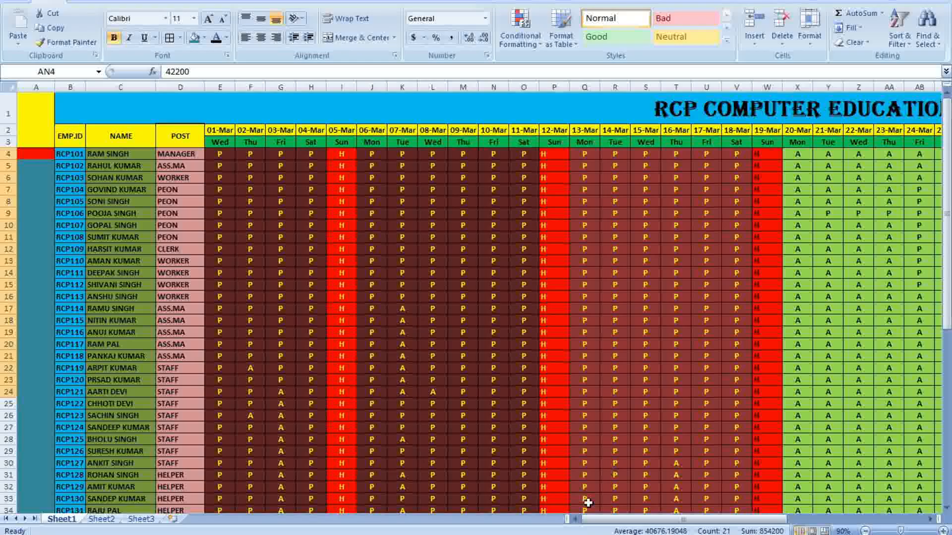
drag(613, 524, 741, 521)
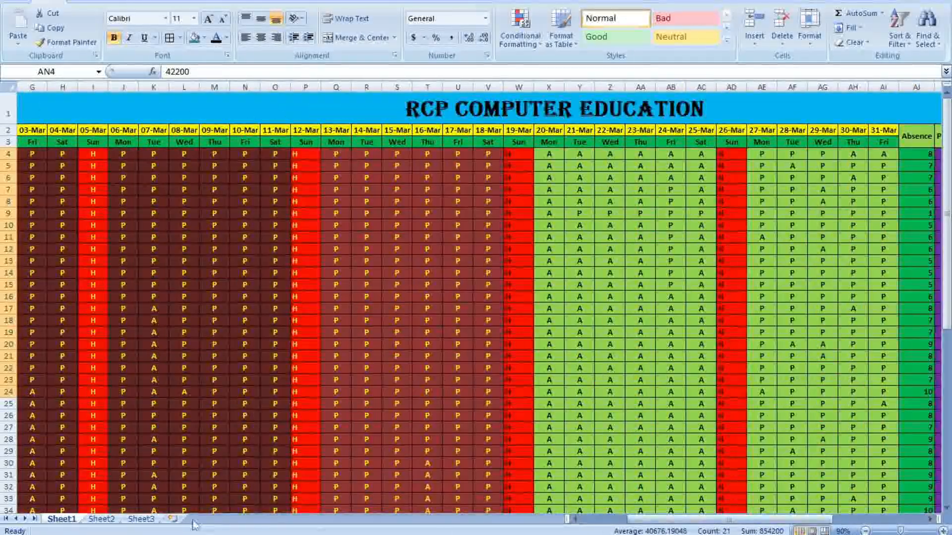
click(102, 519)
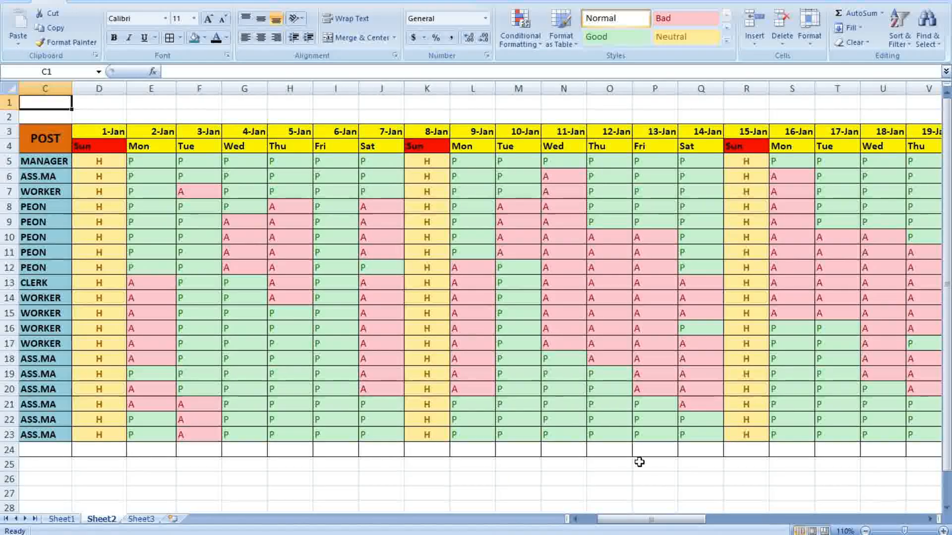
drag(652, 520, 636, 521)
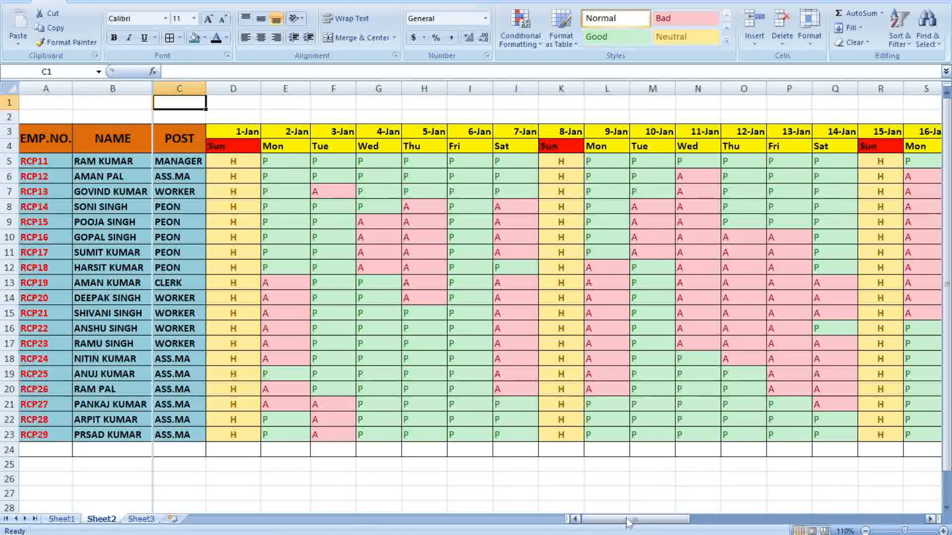
drag(623, 524, 852, 519)
drag(226, 136, 827, 146)
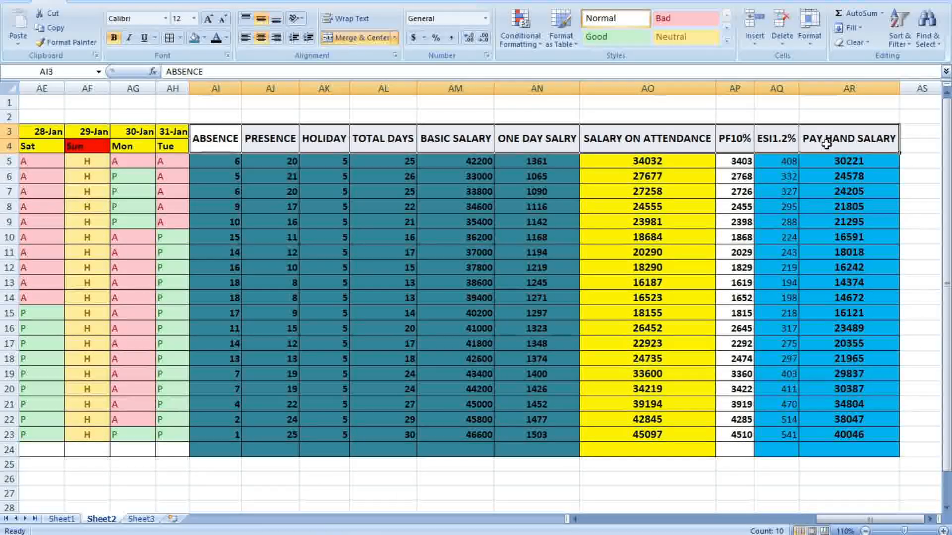
Give the AI3:AR4 headings a yellow fill and red font colour
click(204, 39)
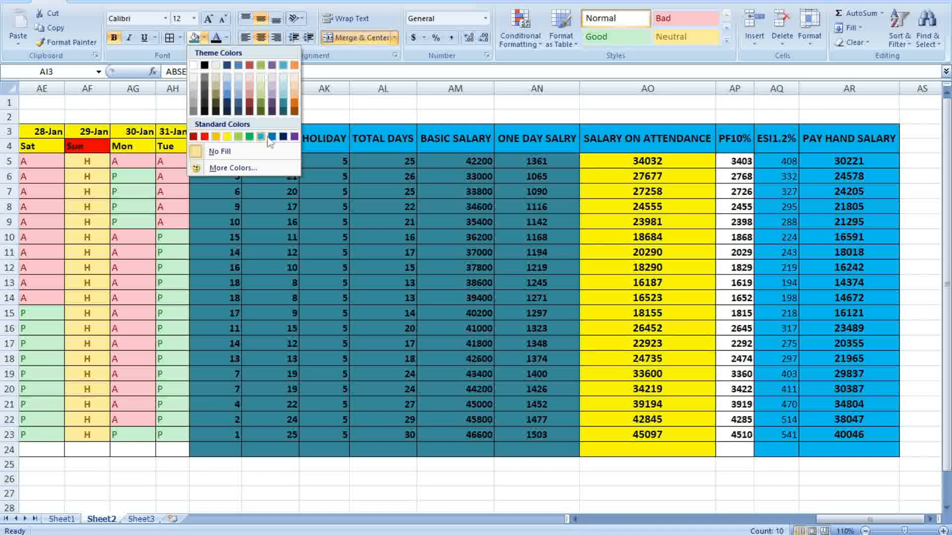
click(227, 137)
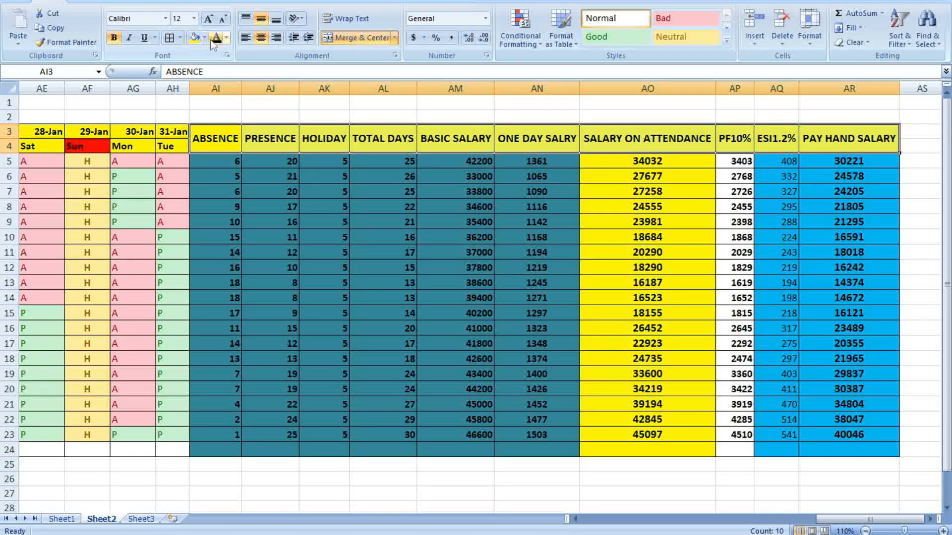
click(227, 38)
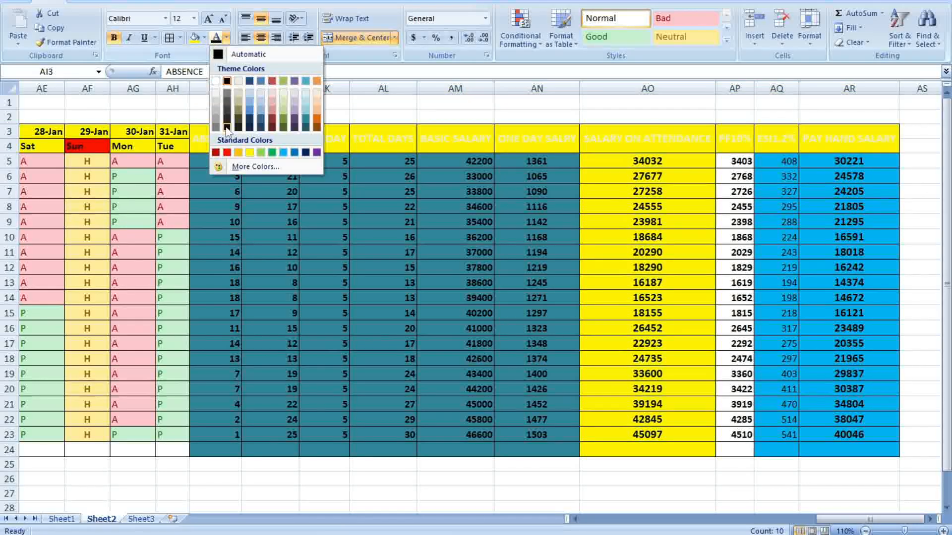
click(227, 152)
click(445, 235)
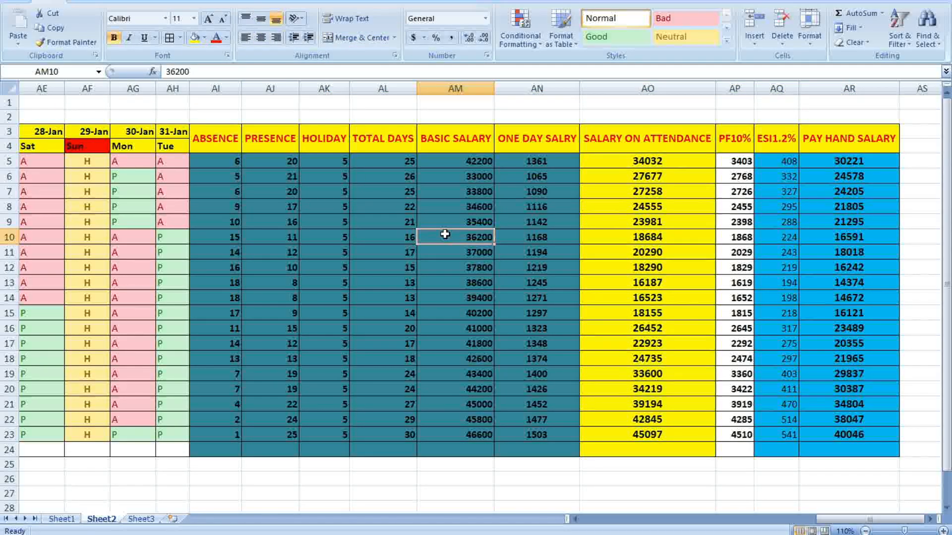